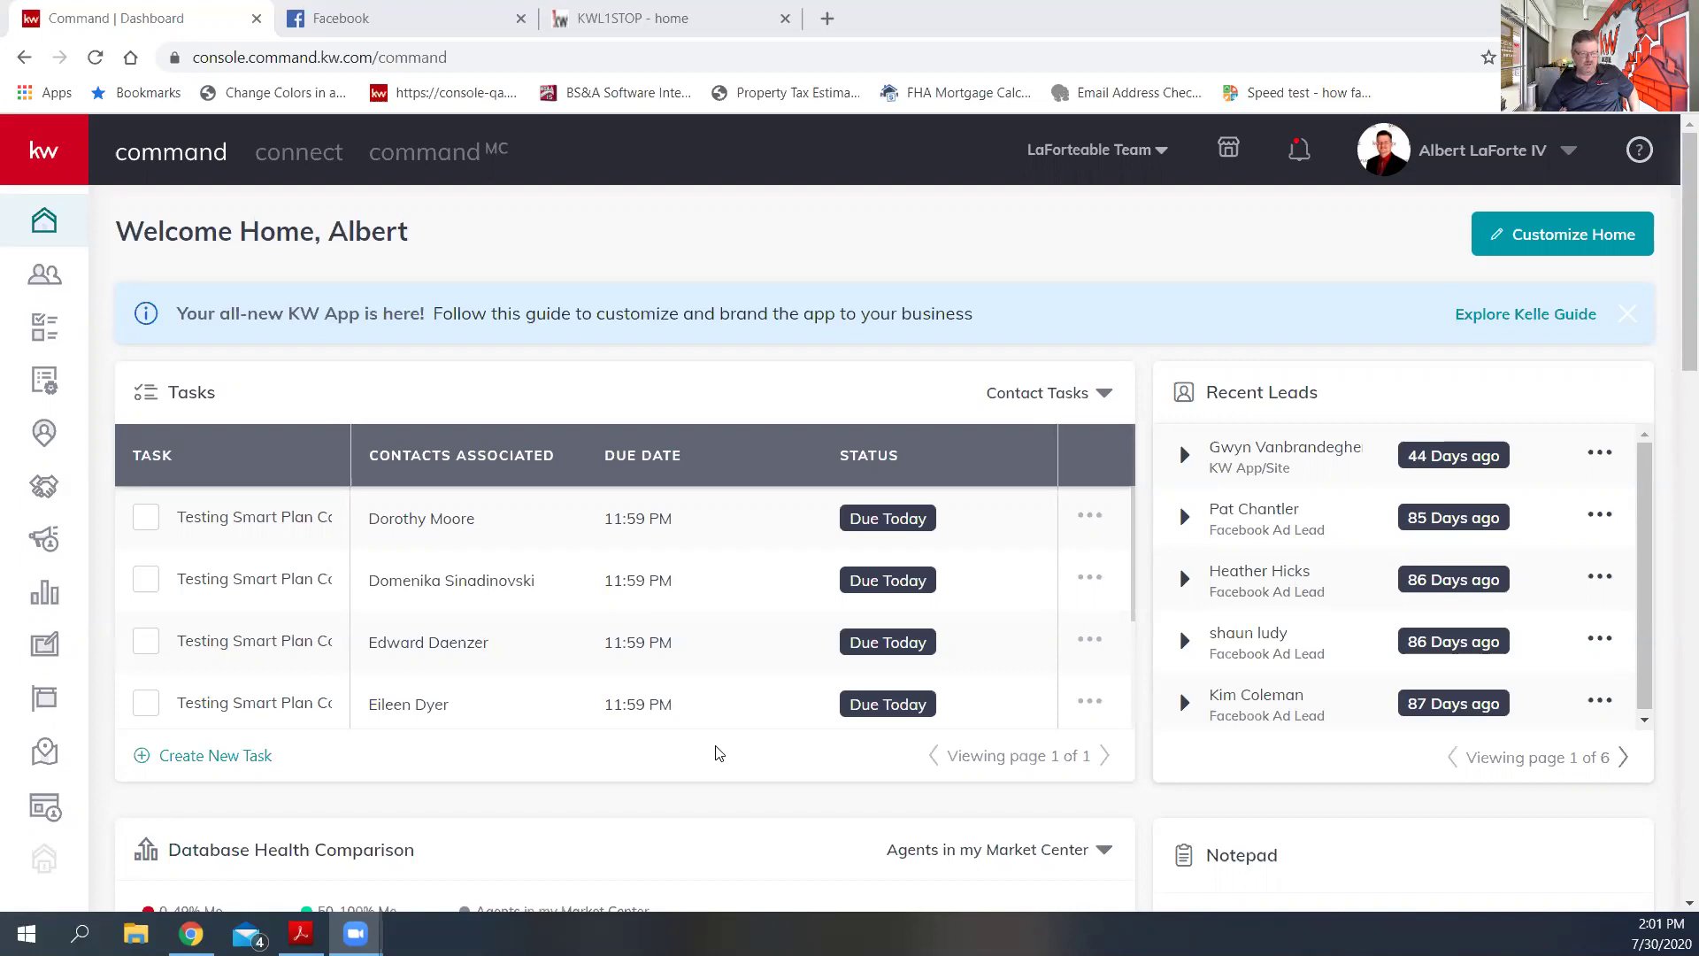
- Look through the Tasks list on the home dashboard and view the description and due date of the test call tasks
{"action": "scroll", "coordinate": [746, 607], "scroll_direction": "down", "scroll_amount": 1}
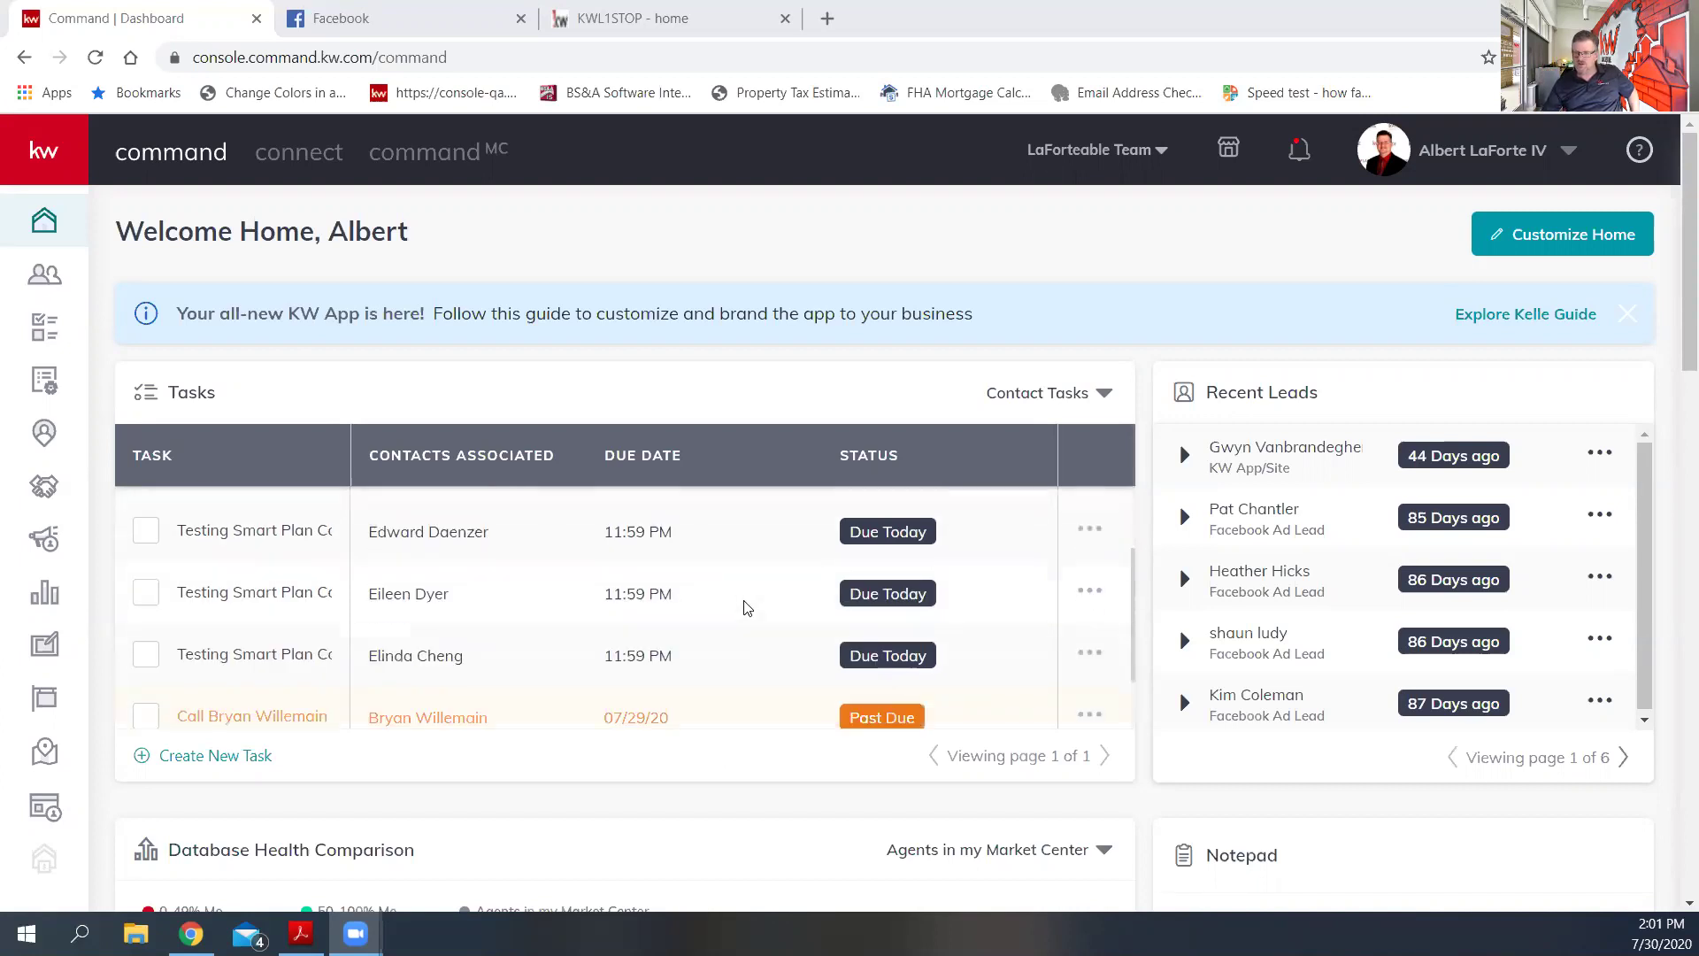
{"action": "scroll", "coordinate": [747, 607], "scroll_direction": "up", "scroll_amount": 2}
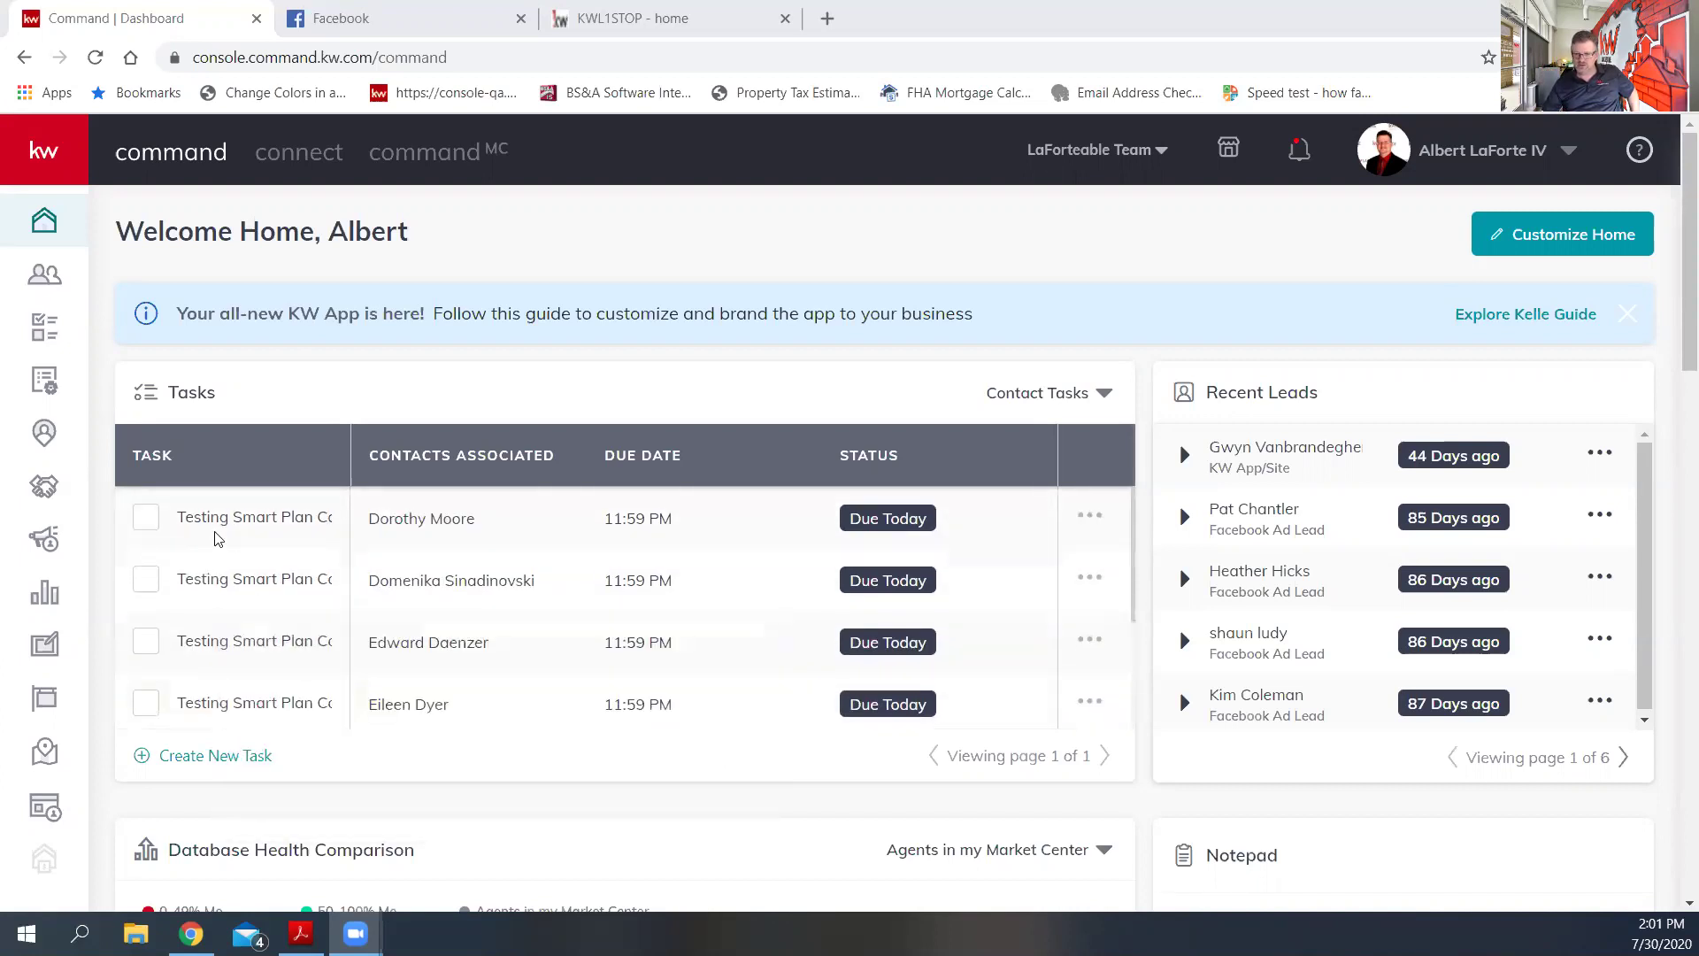
{"action": "scroll", "coordinate": [245, 690], "scroll_direction": "down", "scroll_amount": 2}
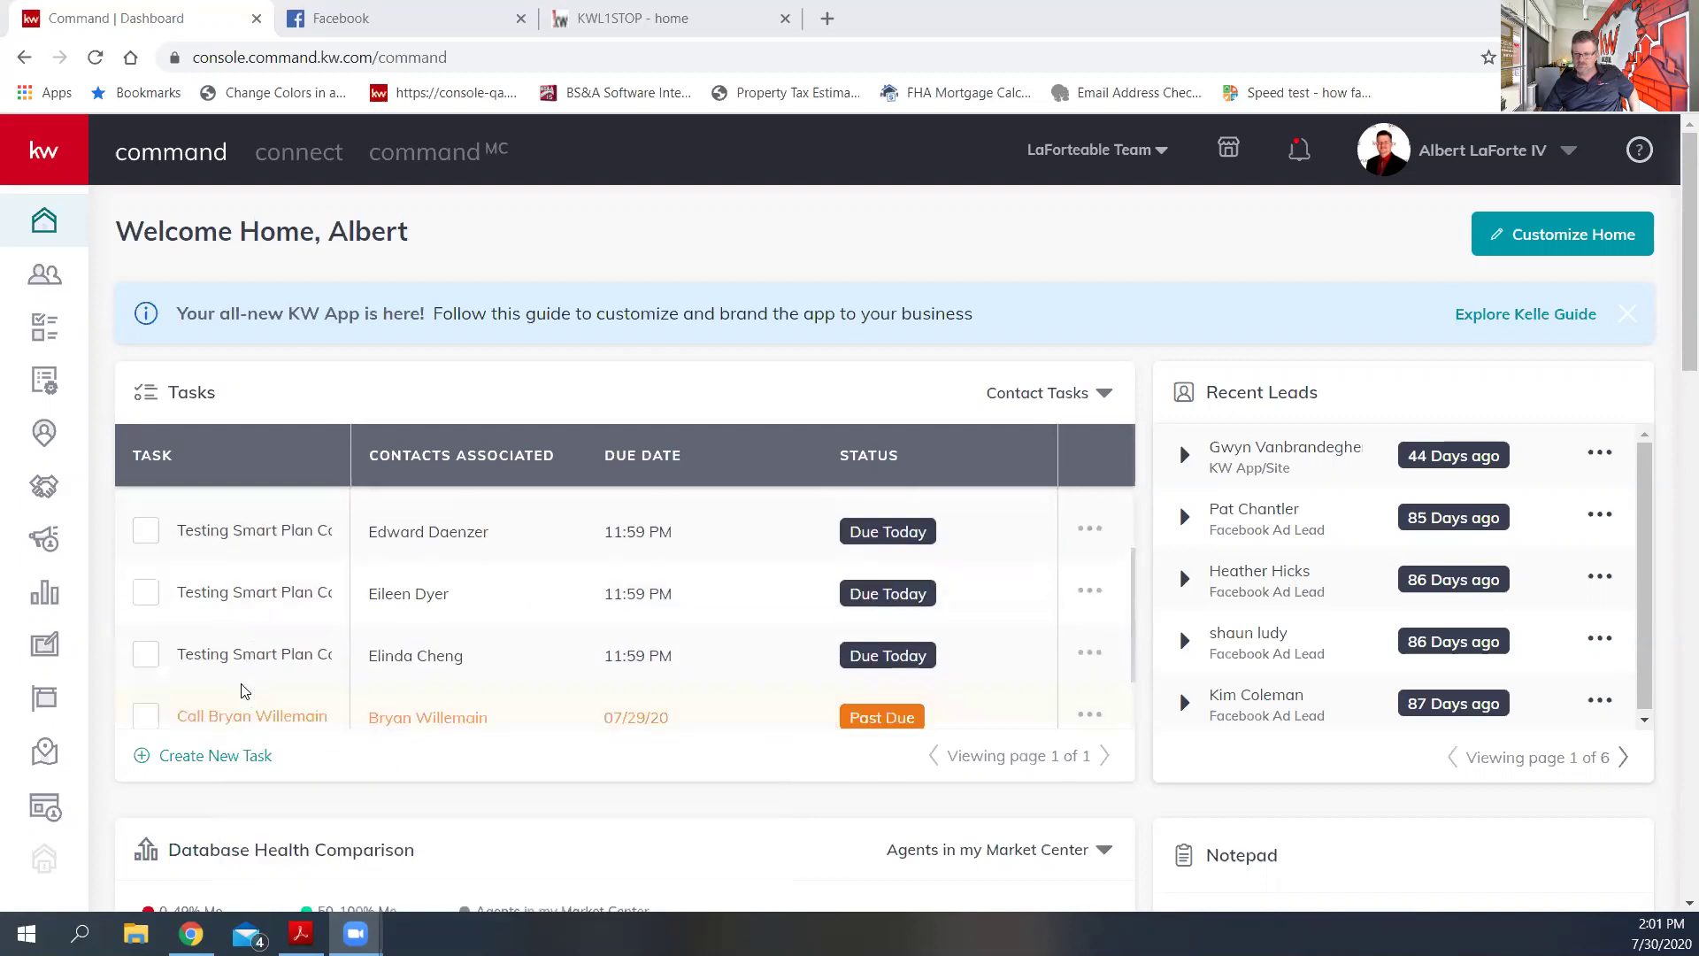
{"action": "mouse_move", "coordinate": [234, 665]}
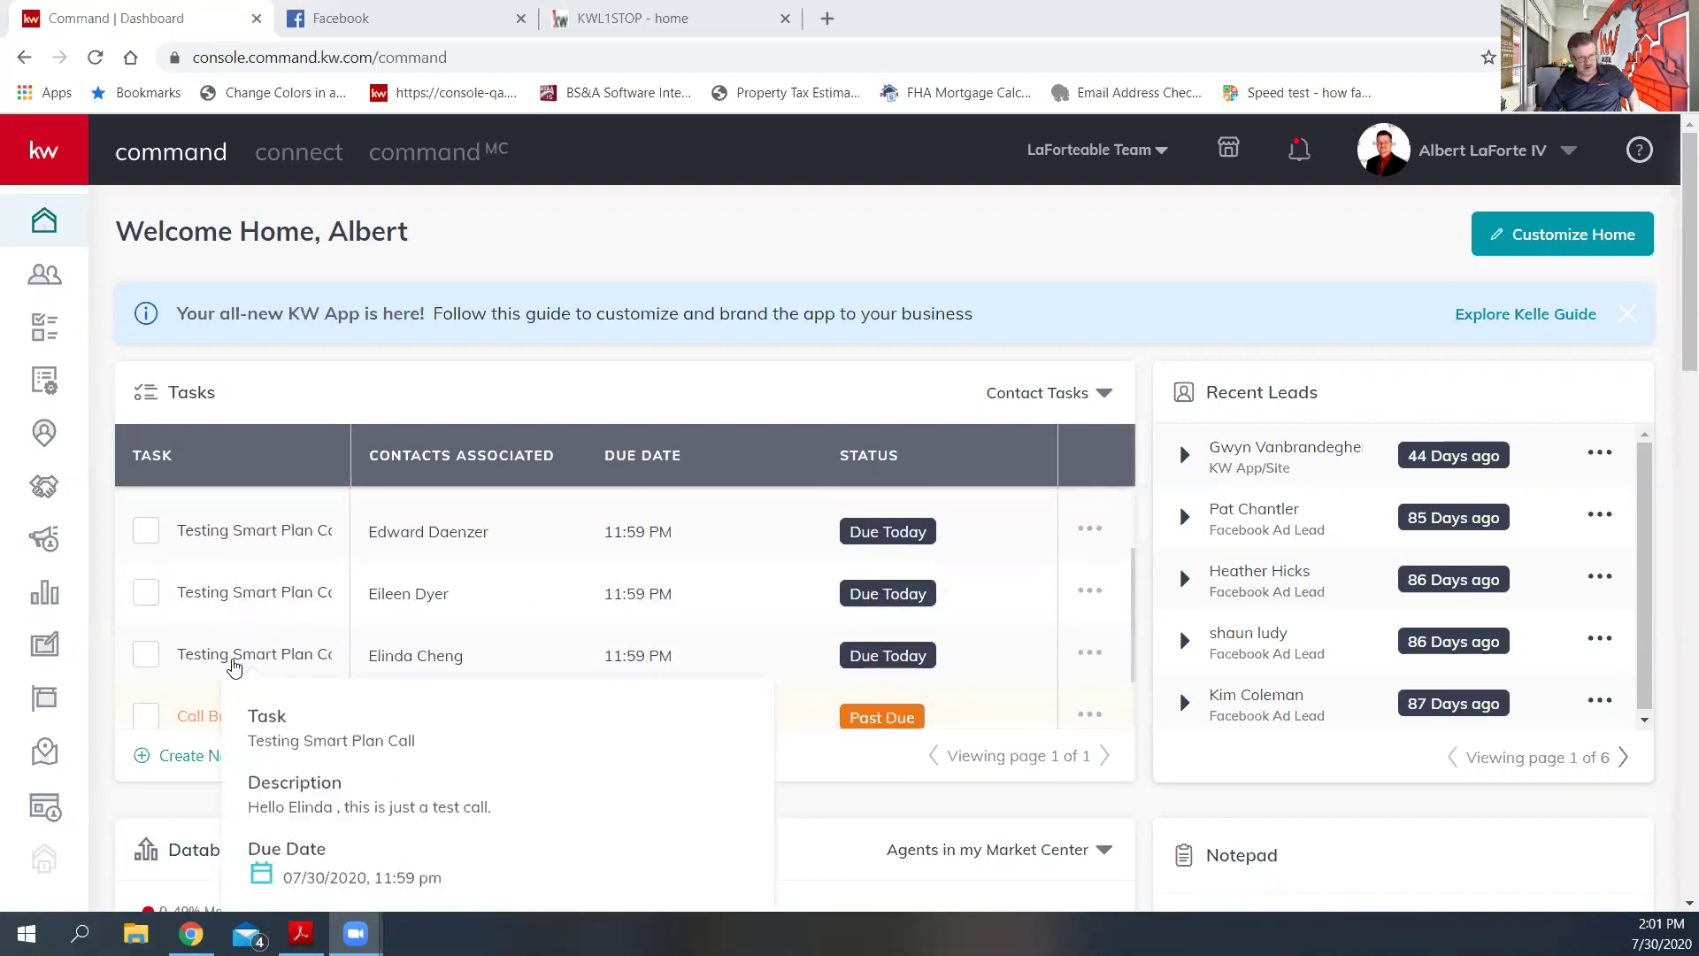
{"action": "mouse_move", "coordinate": [232, 540]}
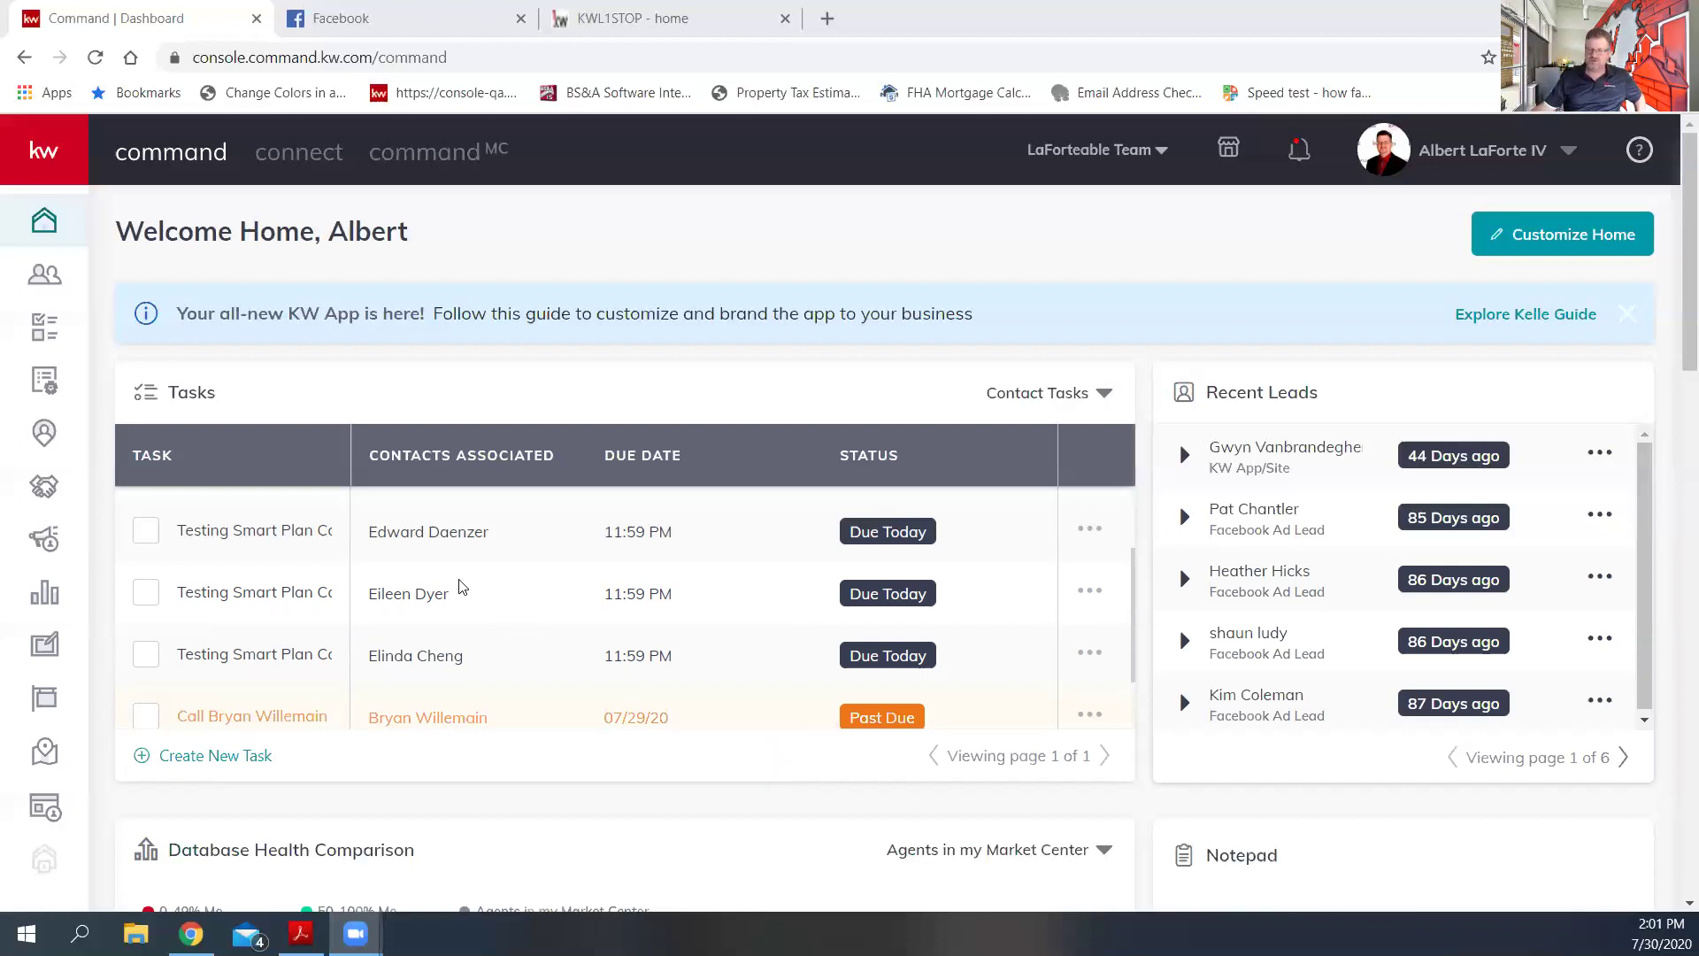
- Expand the side navigation to show the section names and collapse it again
{"action": "left_click", "coordinate": [46, 167]}
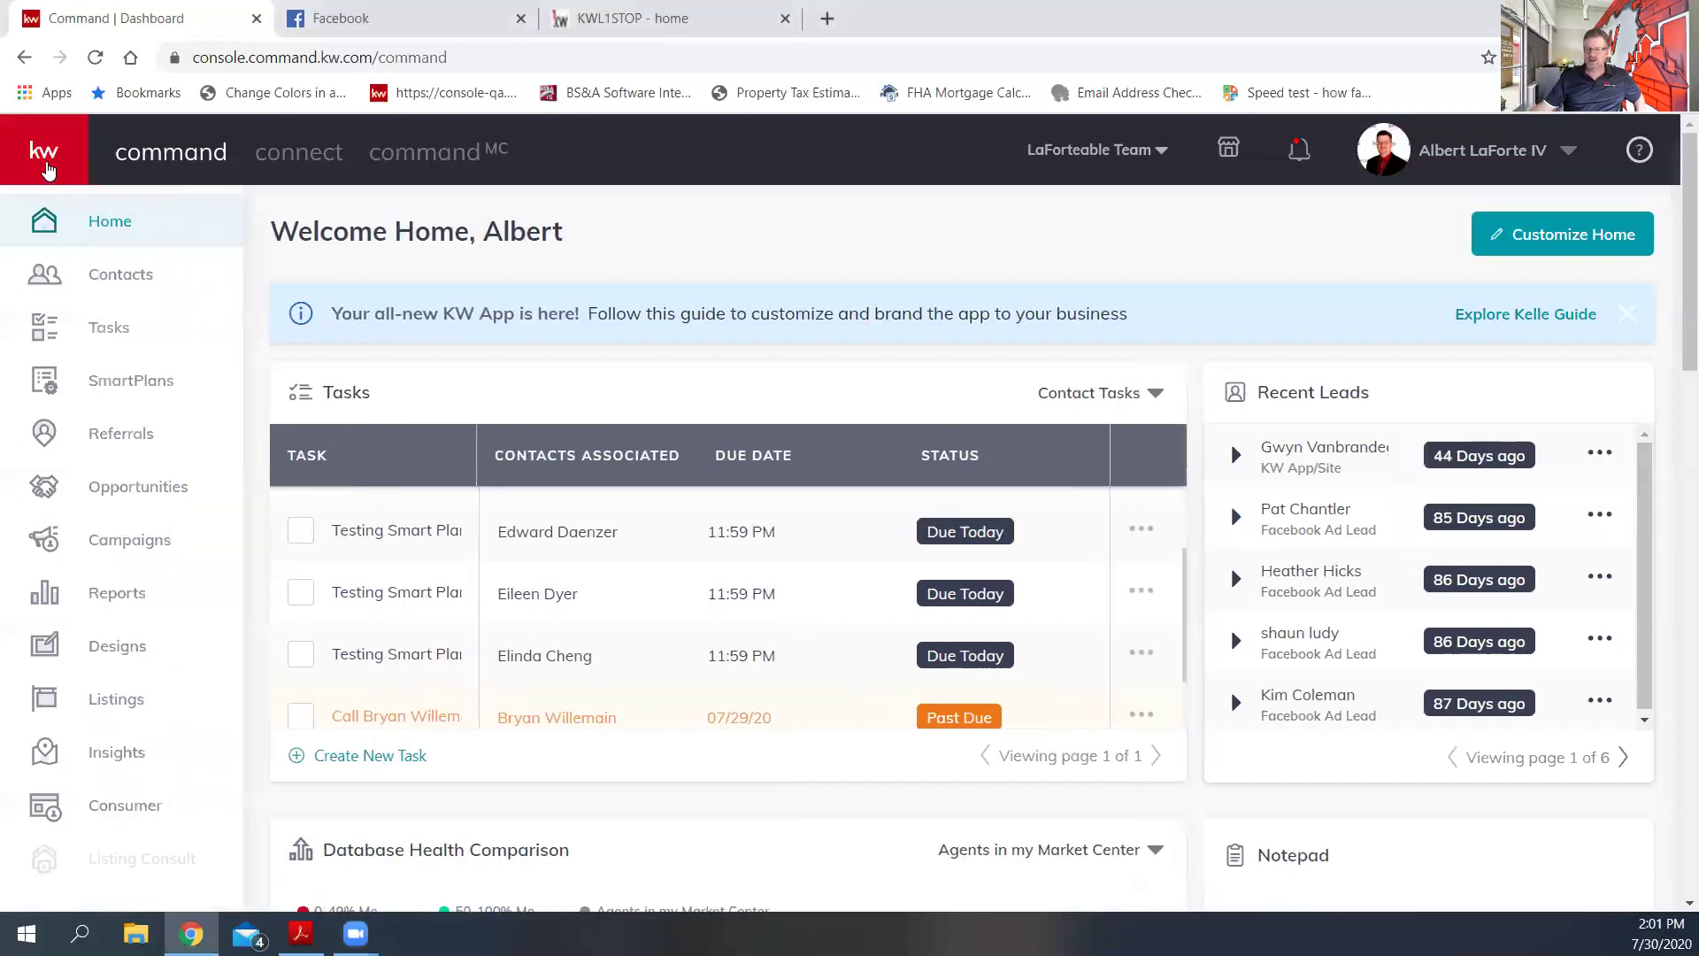
{"action": "left_click", "coordinate": [49, 171]}
{"action": "left_click", "coordinate": [49, 170]}
{"action": "left_click", "coordinate": [49, 171]}
{"action": "left_click", "coordinate": [49, 171]}
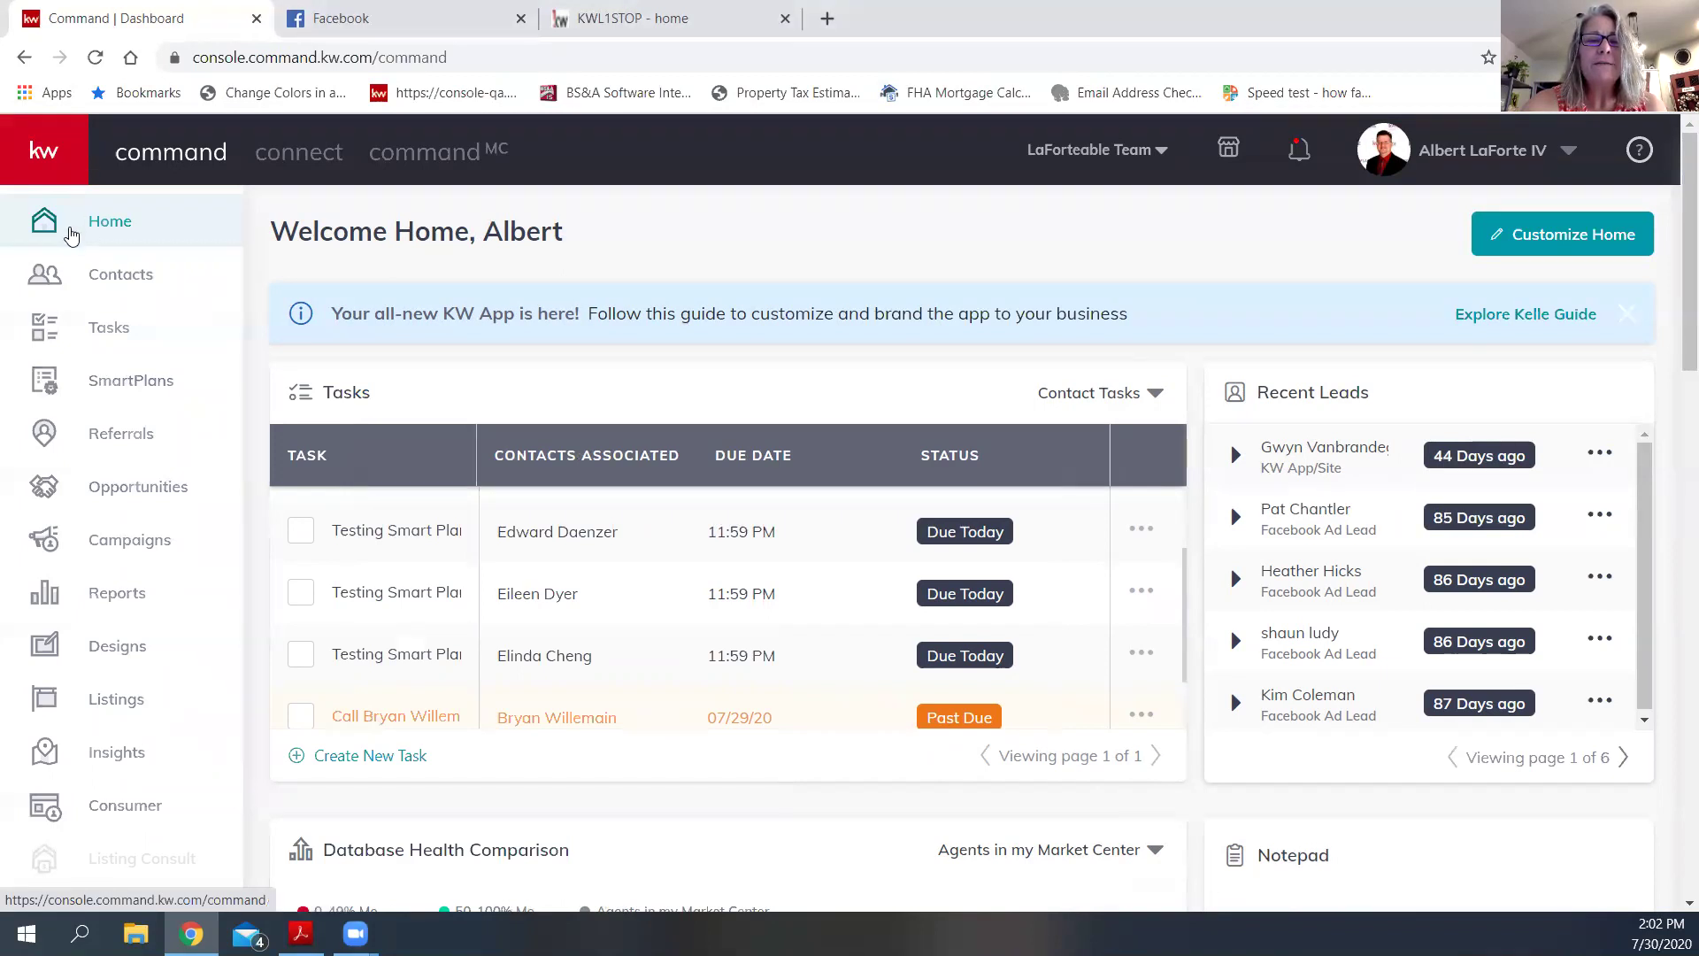
{"action": "left_click", "coordinate": [64, 166]}
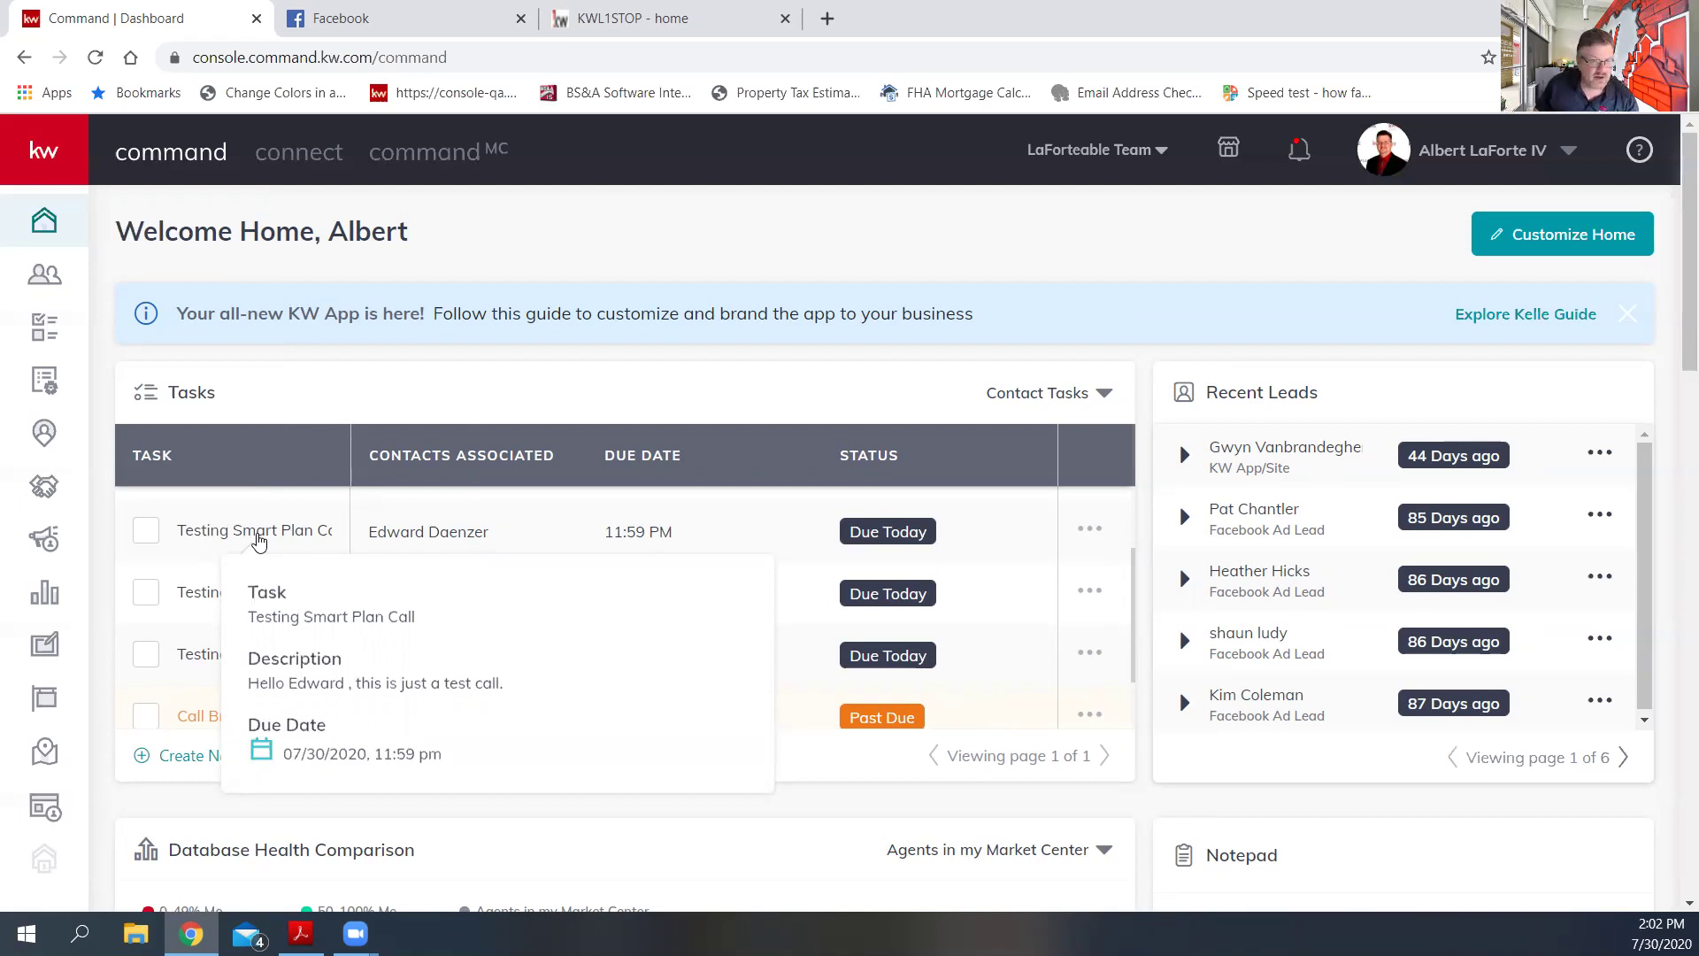
- Open the contact task list from one of the test call tasks and return to the home dashboard
{"action": "mouse_move", "coordinate": [202, 599]}
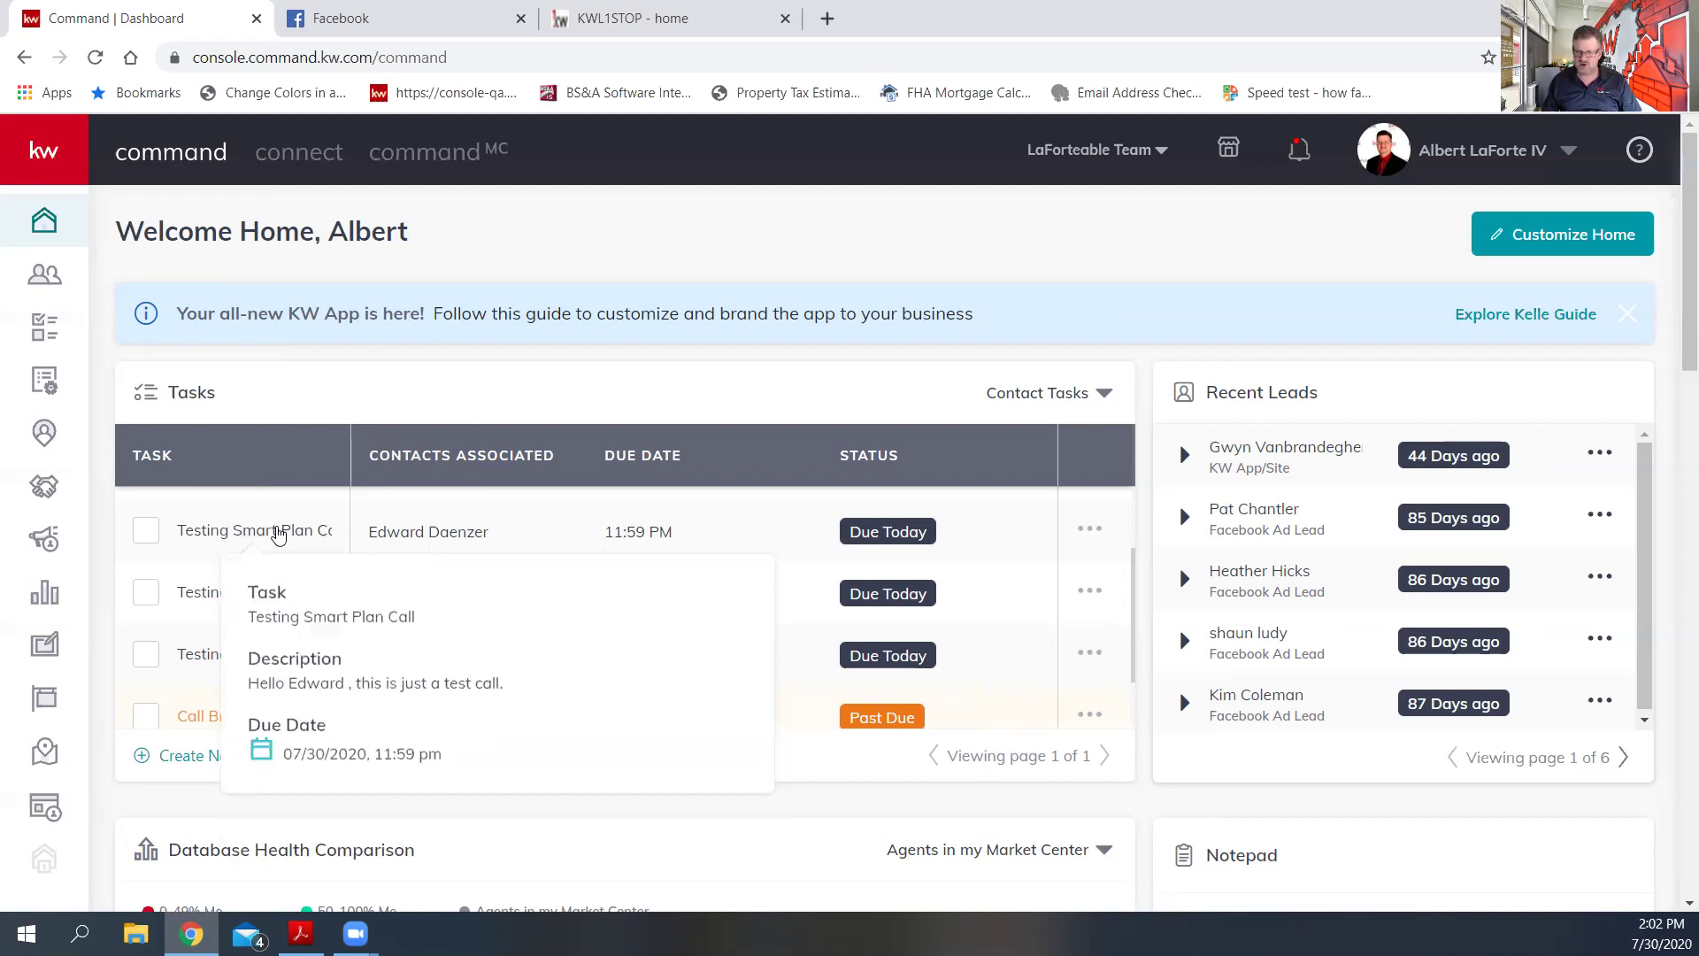
{"action": "left_click", "coordinate": [376, 531]}
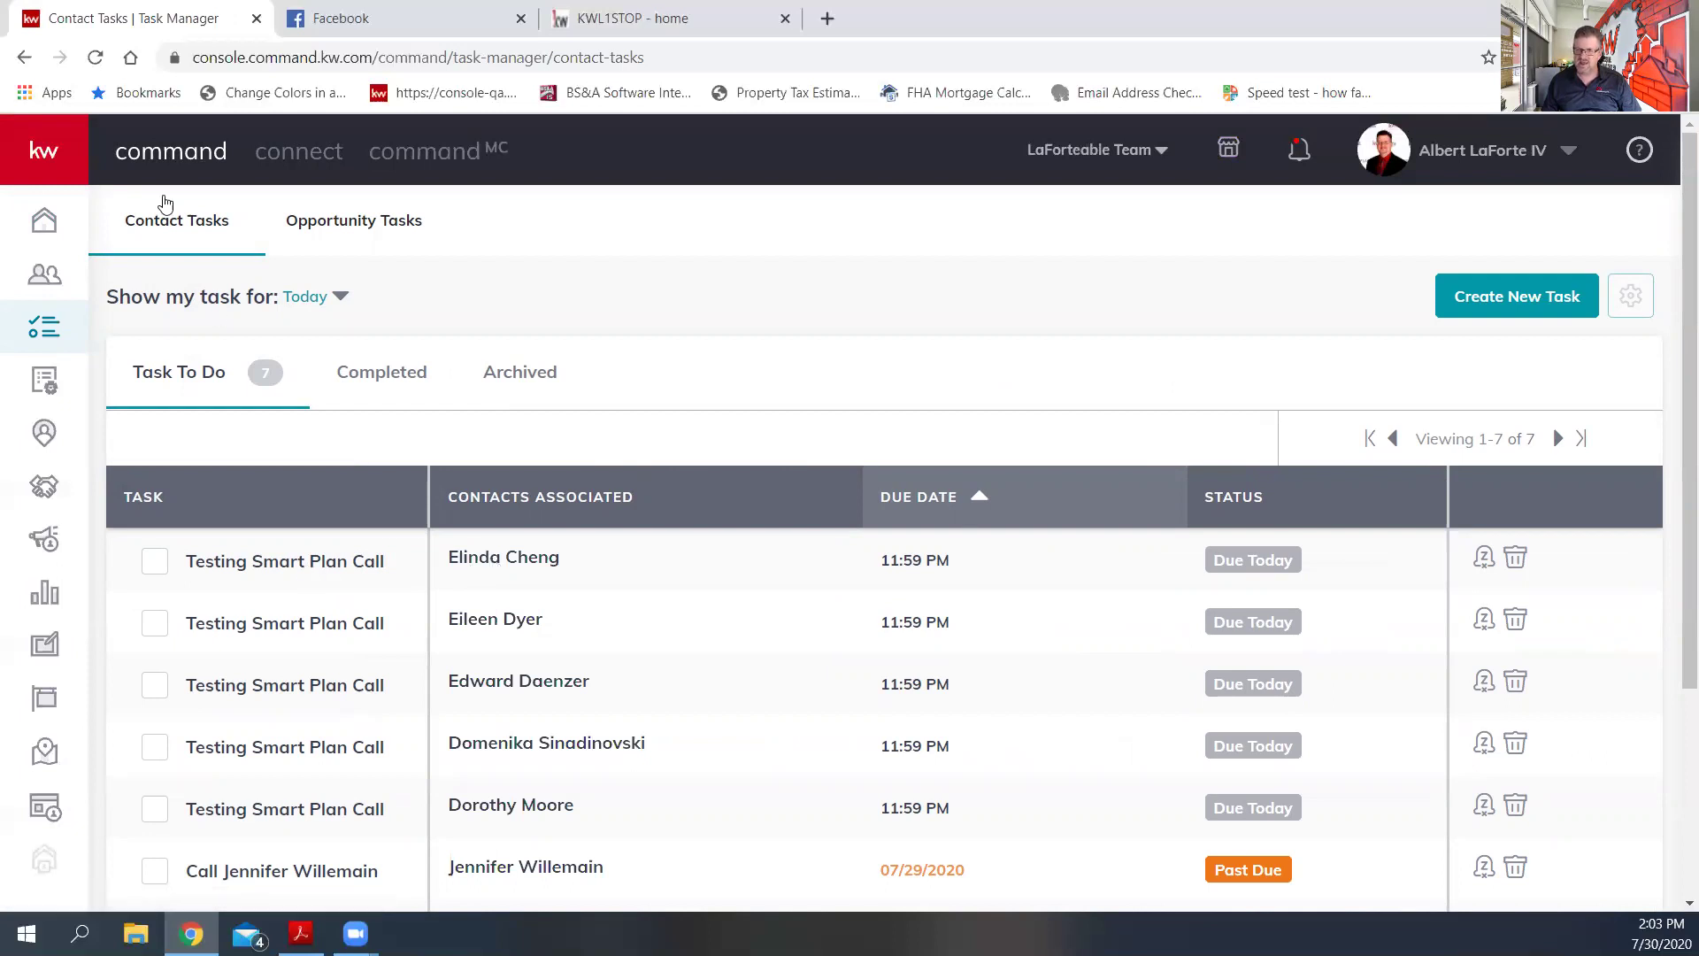
{"action": "left_click", "coordinate": [29, 216]}
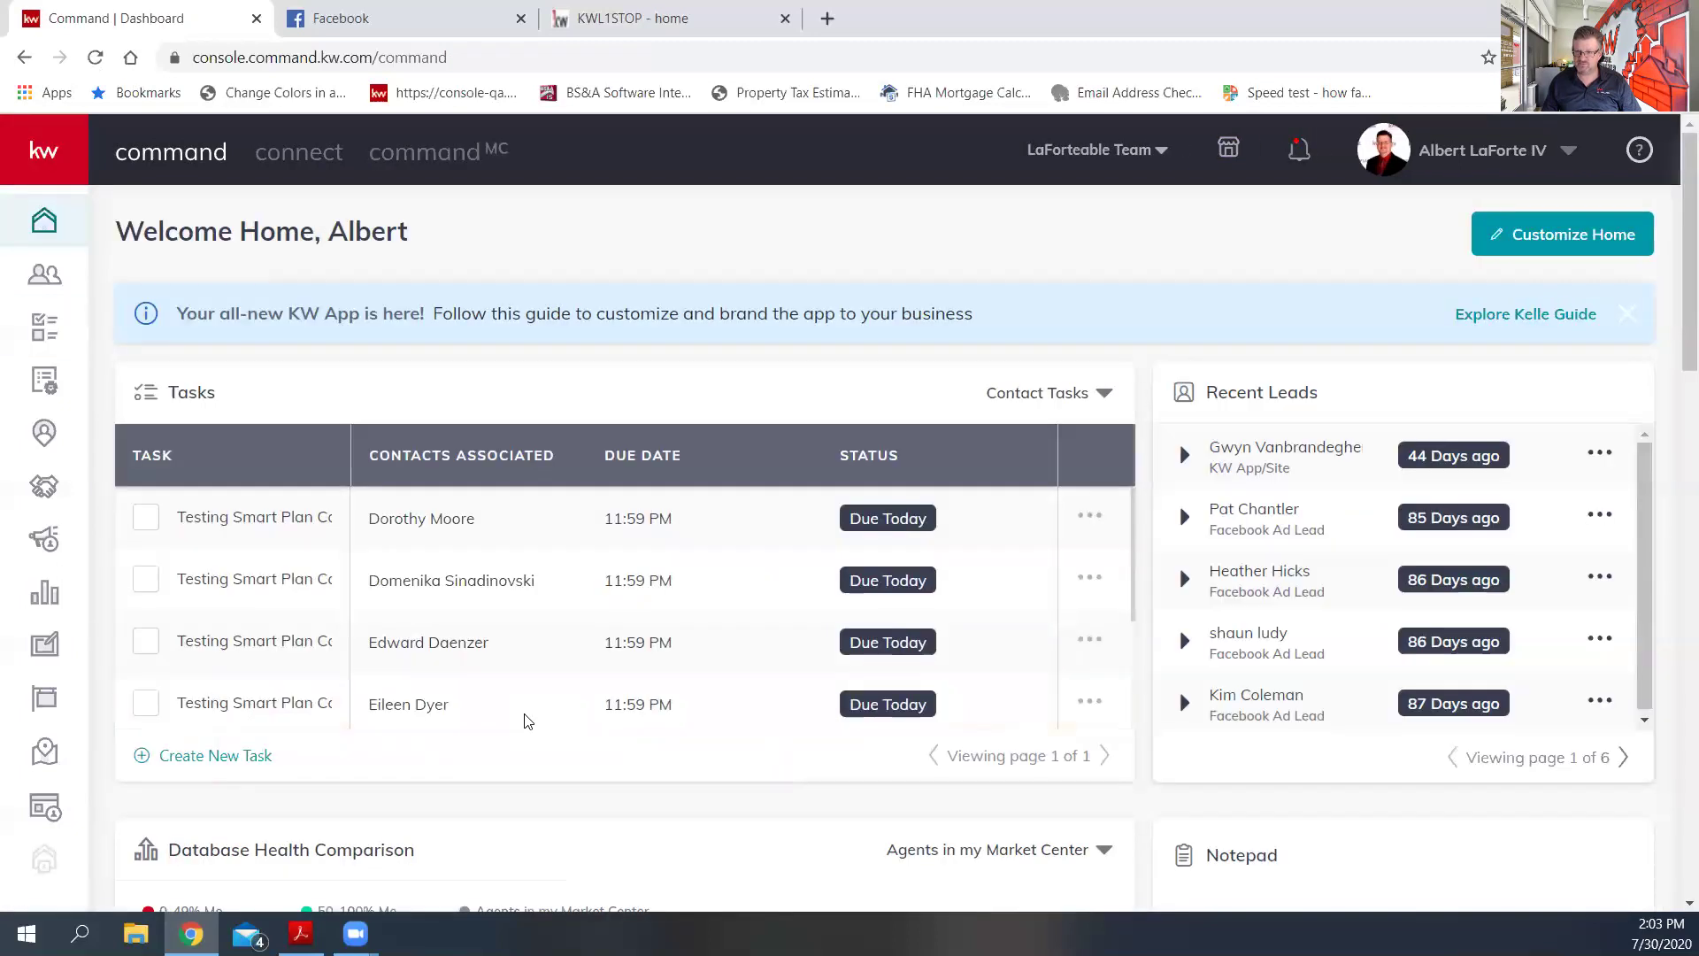
- View the description and due date of the first test call task on the dashboard
{"action": "mouse_move", "coordinate": [268, 520]}
{"action": "right_click", "coordinate": [412, 522]}
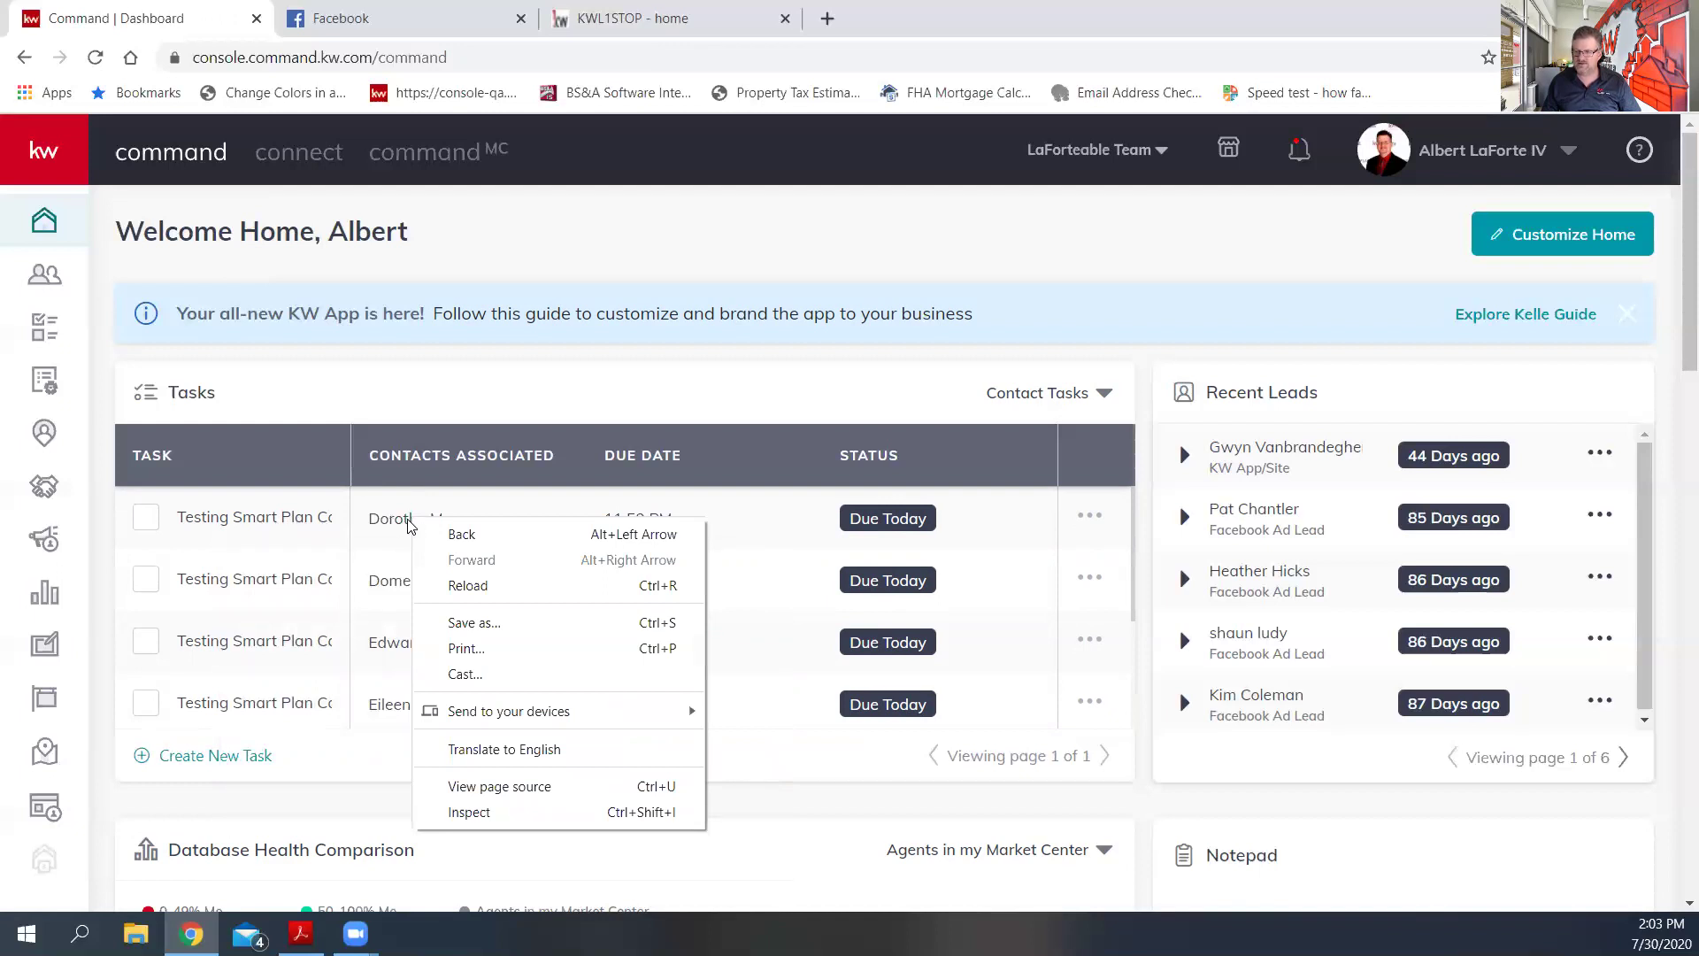
{"action": "left_click", "coordinate": [380, 392]}
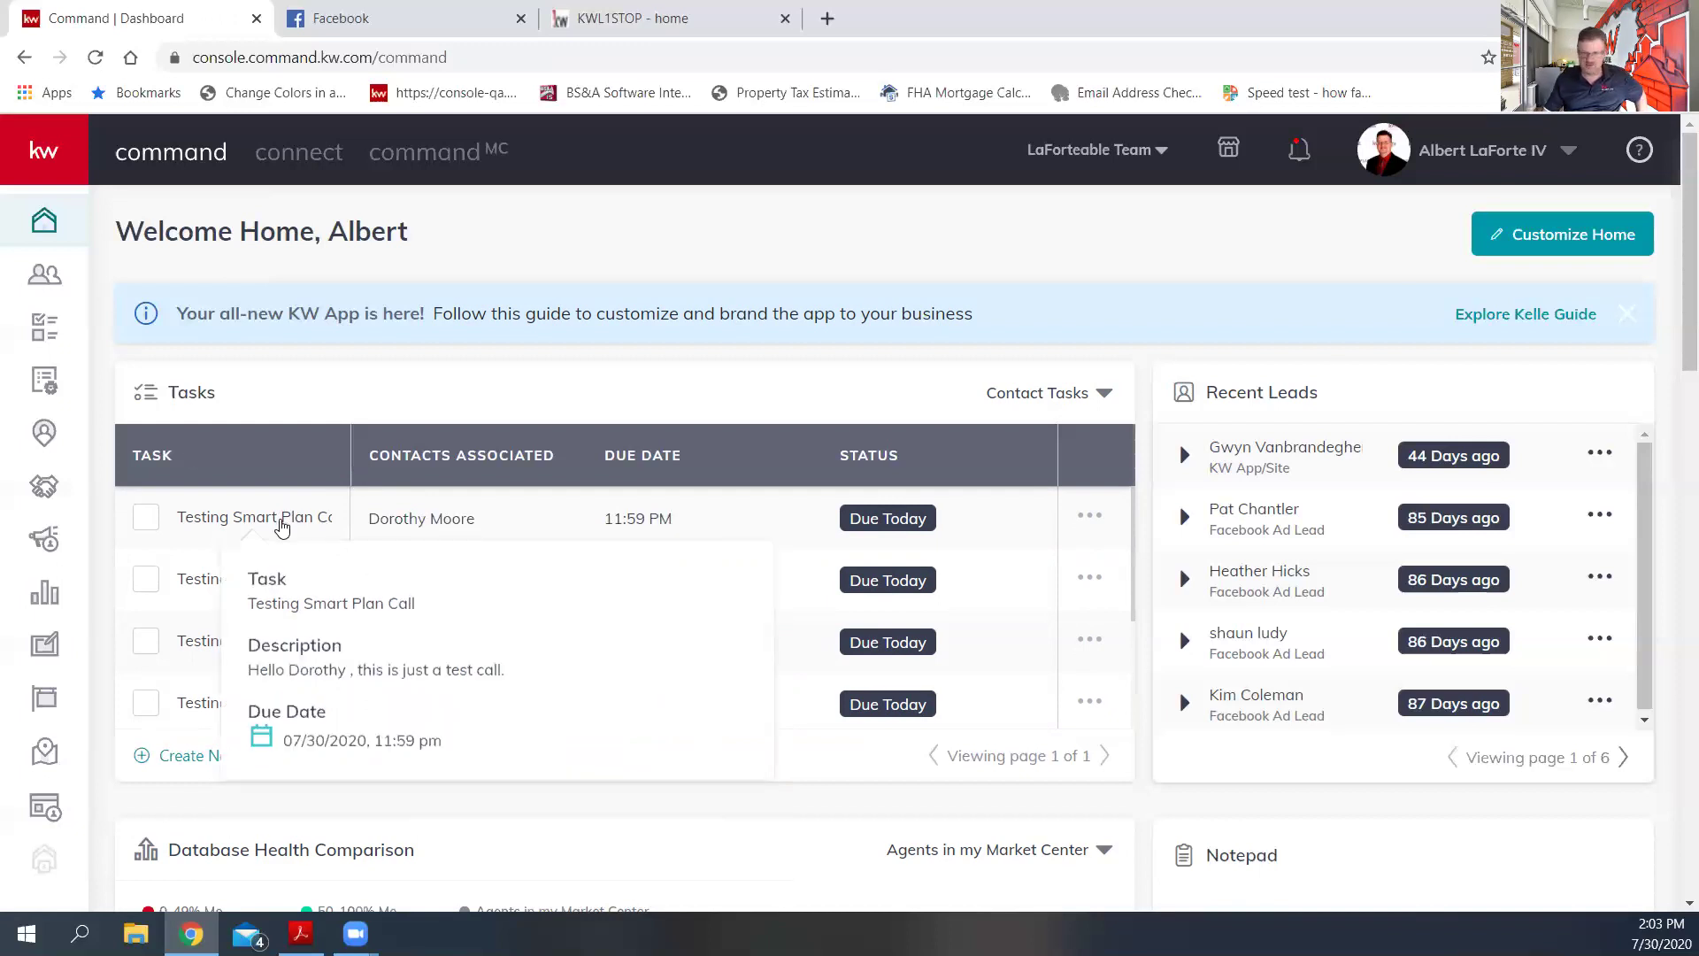
- Check the account notifications and close them
{"action": "left_click", "coordinate": [1301, 157]}
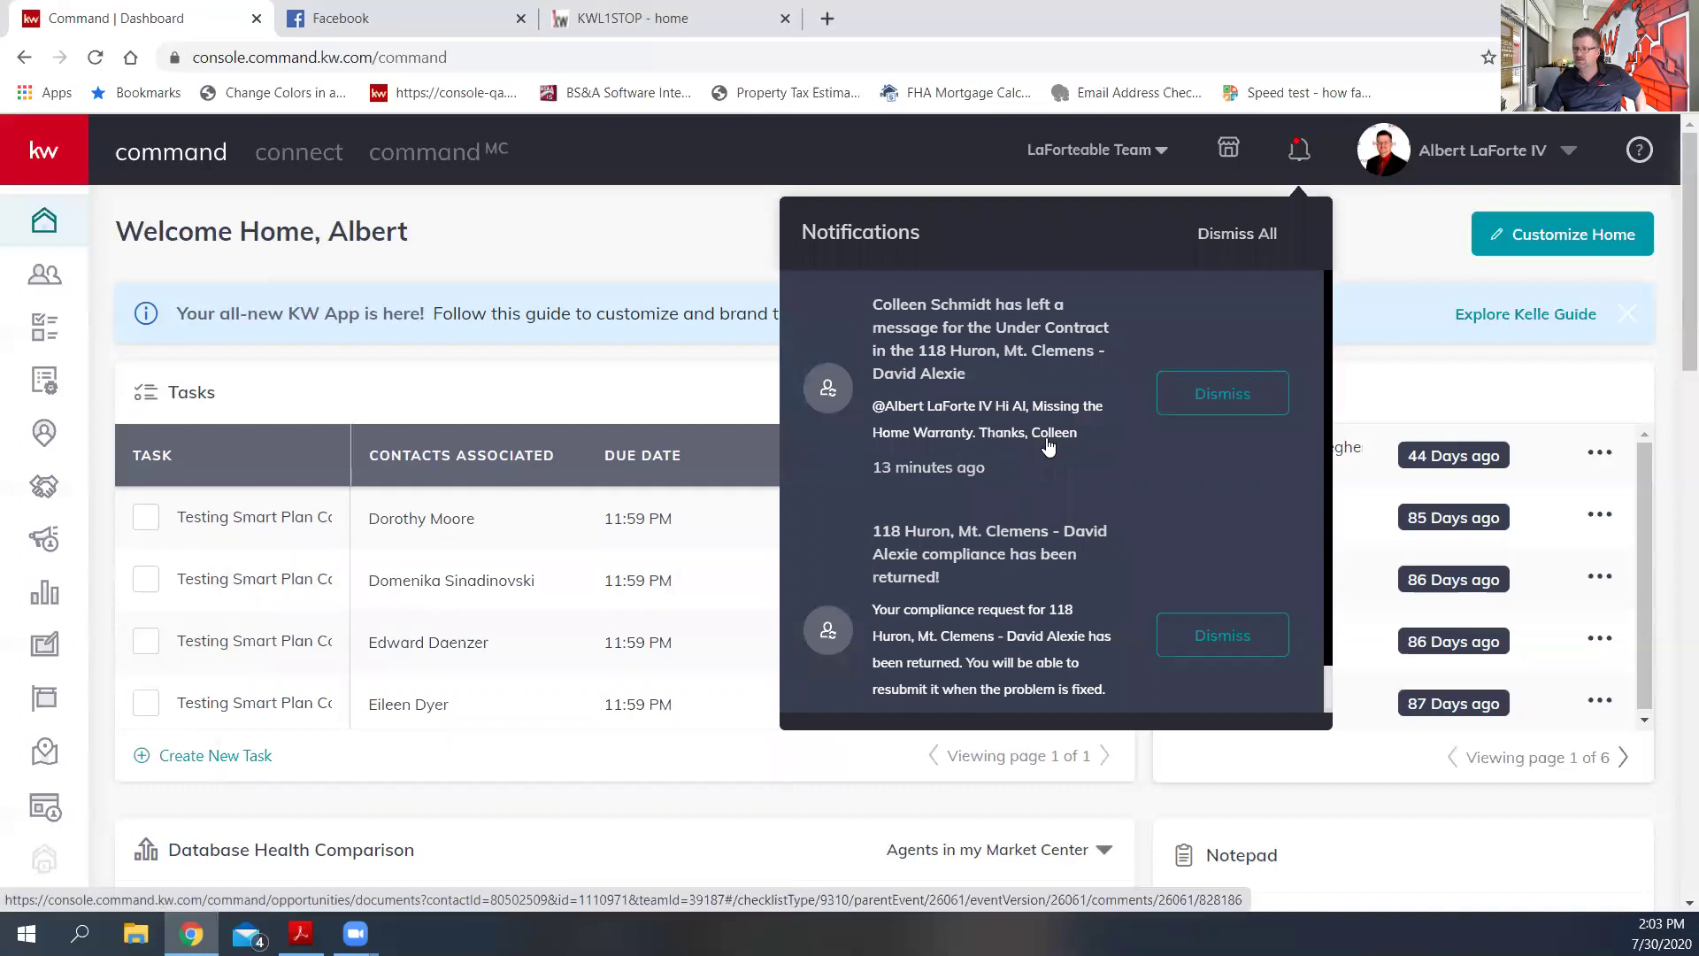
{"action": "scroll", "coordinate": [1084, 453], "scroll_direction": "down", "scroll_amount": 1}
{"action": "scroll", "coordinate": [1084, 453], "scroll_direction": "up", "scroll_amount": 1}
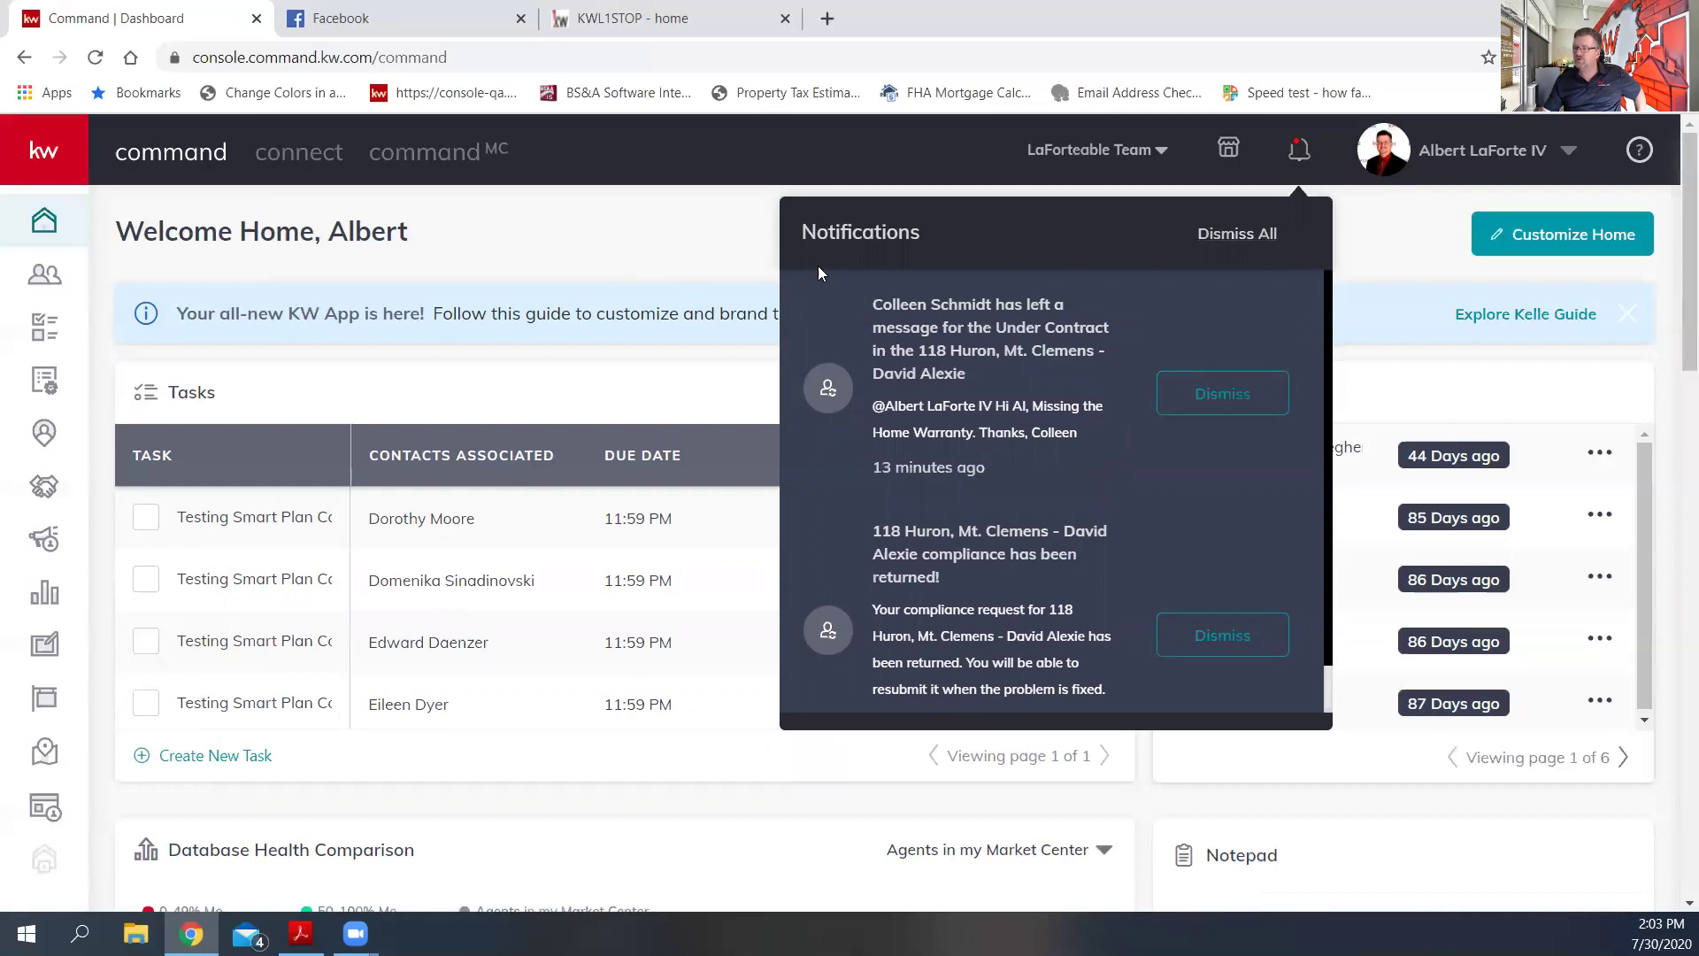
{"action": "left_click", "coordinate": [802, 167]}
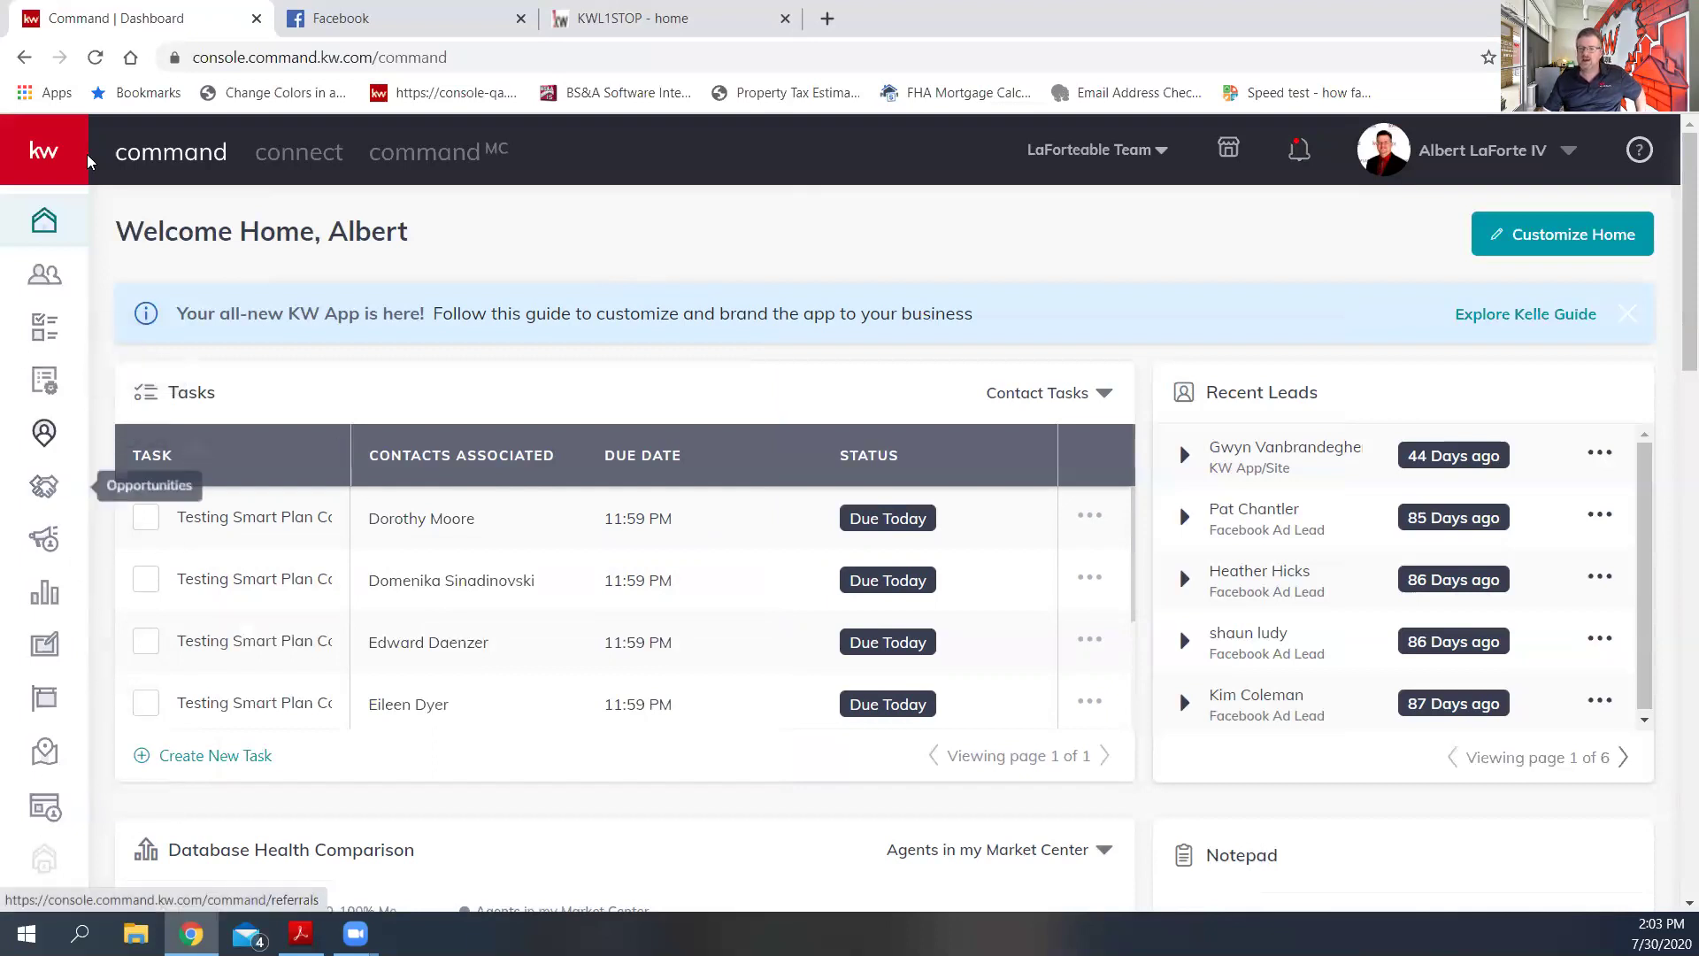
- Create a new SmartPlan named "1 A Plan" in the SmartPlans section
{"action": "left_click", "coordinate": [53, 146]}
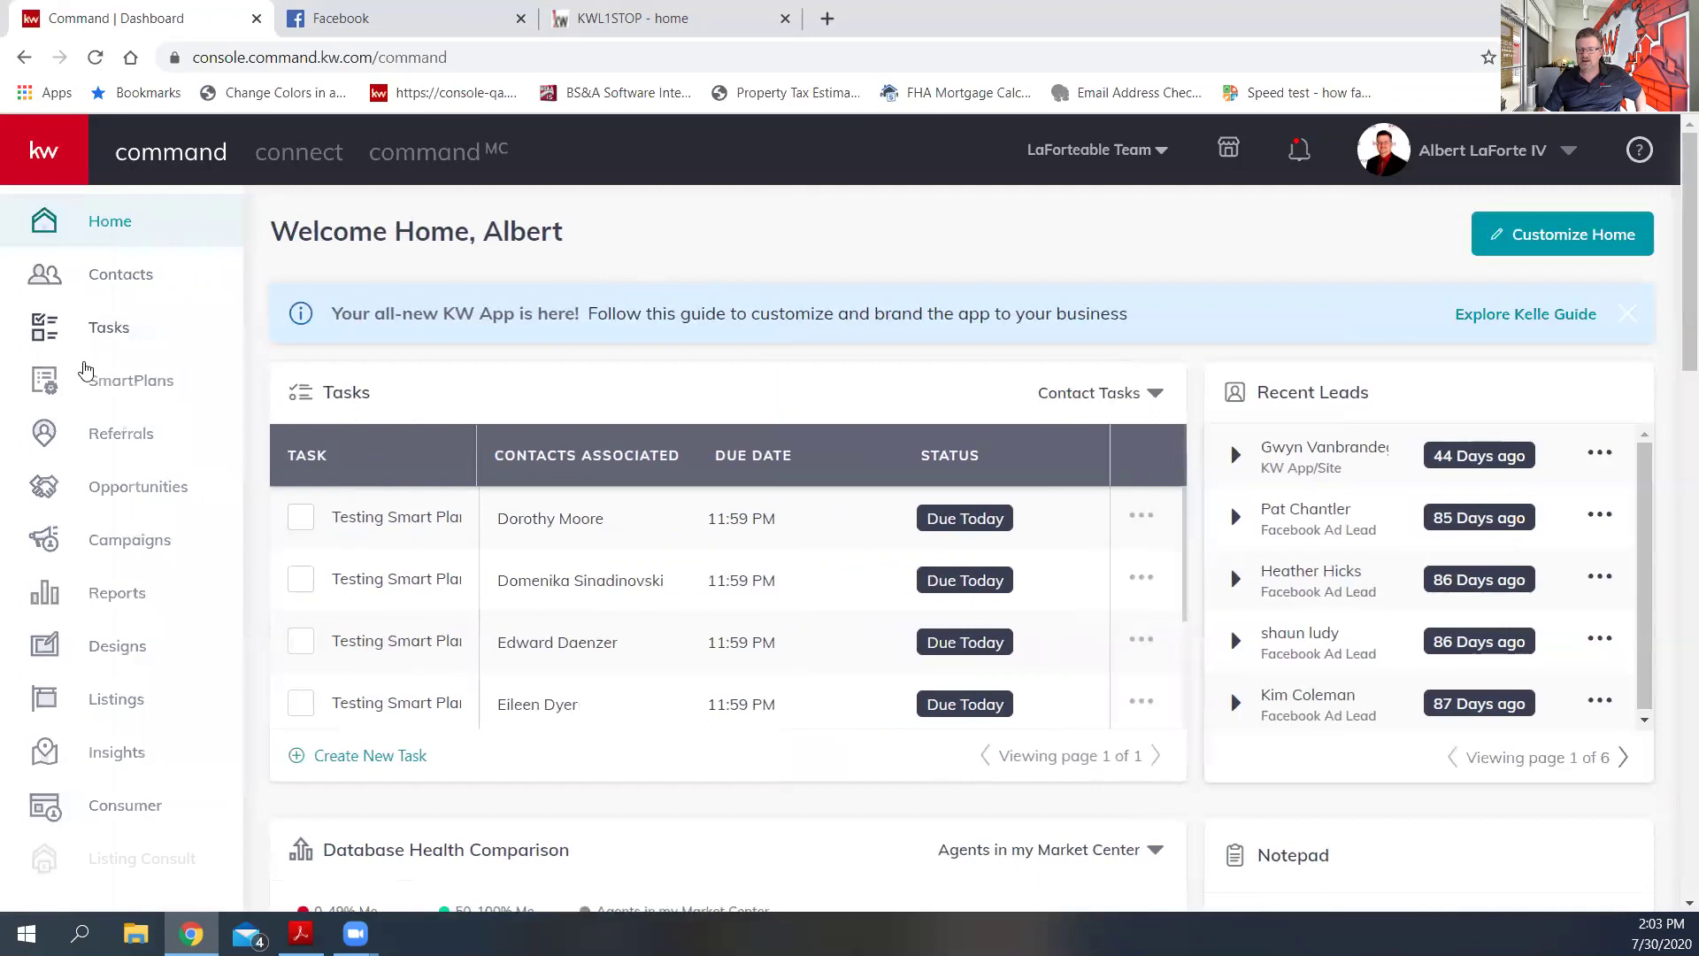
{"action": "left_click", "coordinate": [88, 392]}
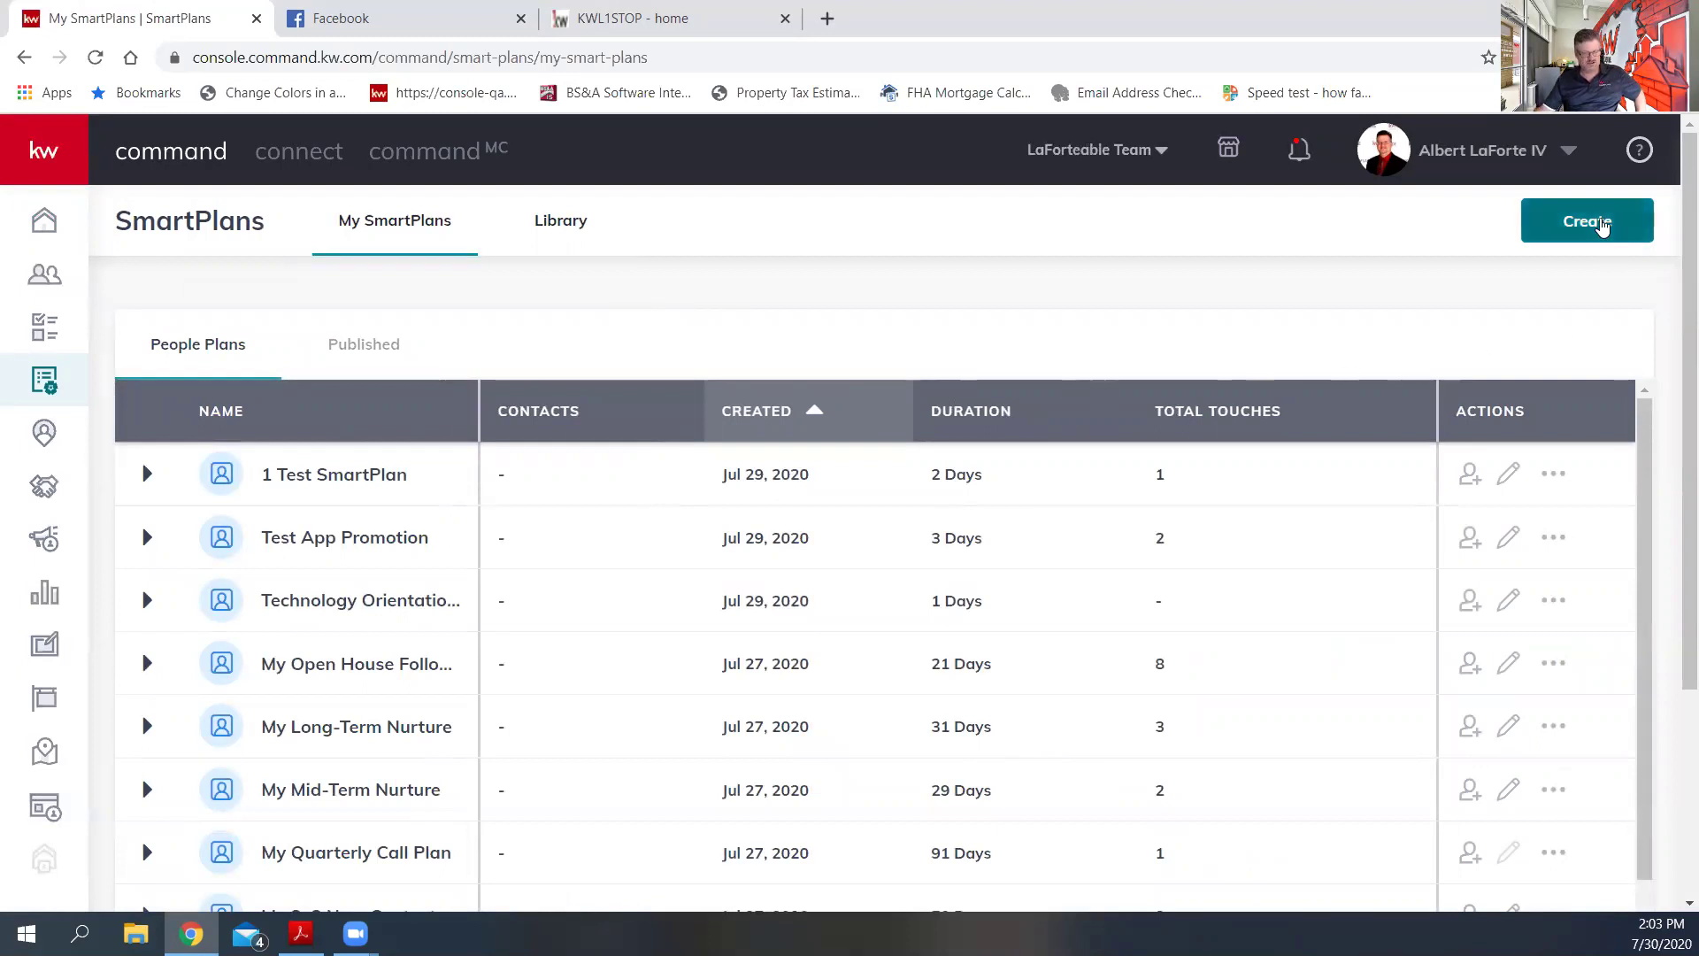
{"action": "left_click", "coordinate": [1603, 226]}
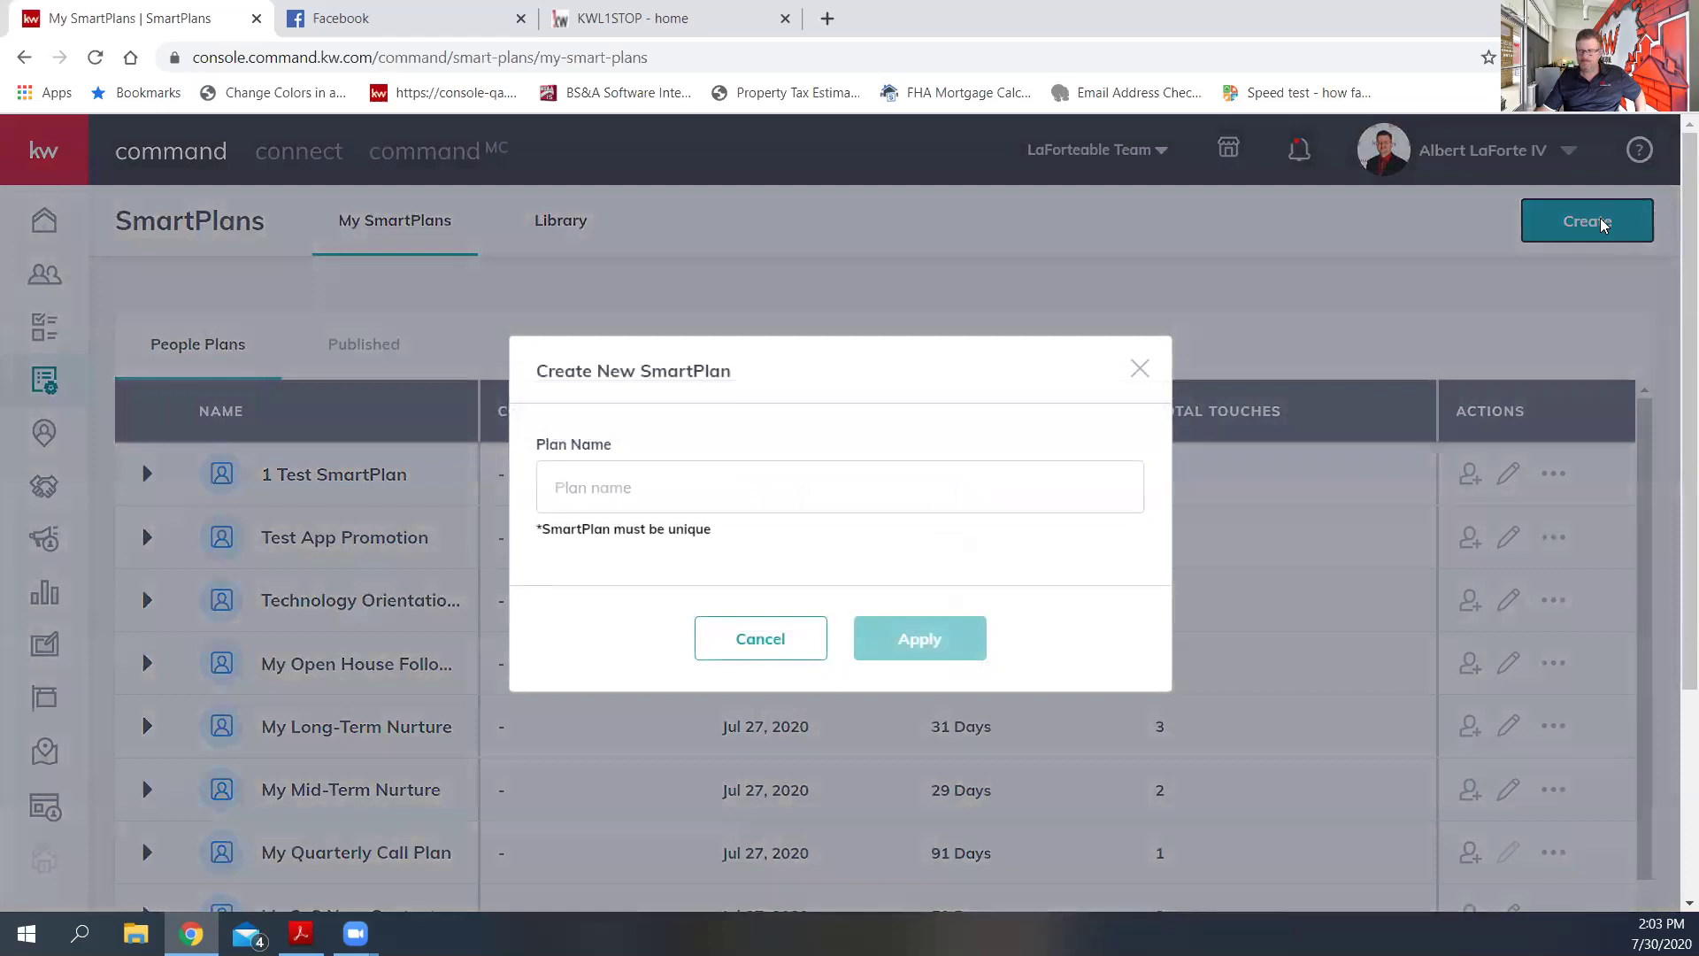
{"action": "left_click", "coordinate": [639, 486]}
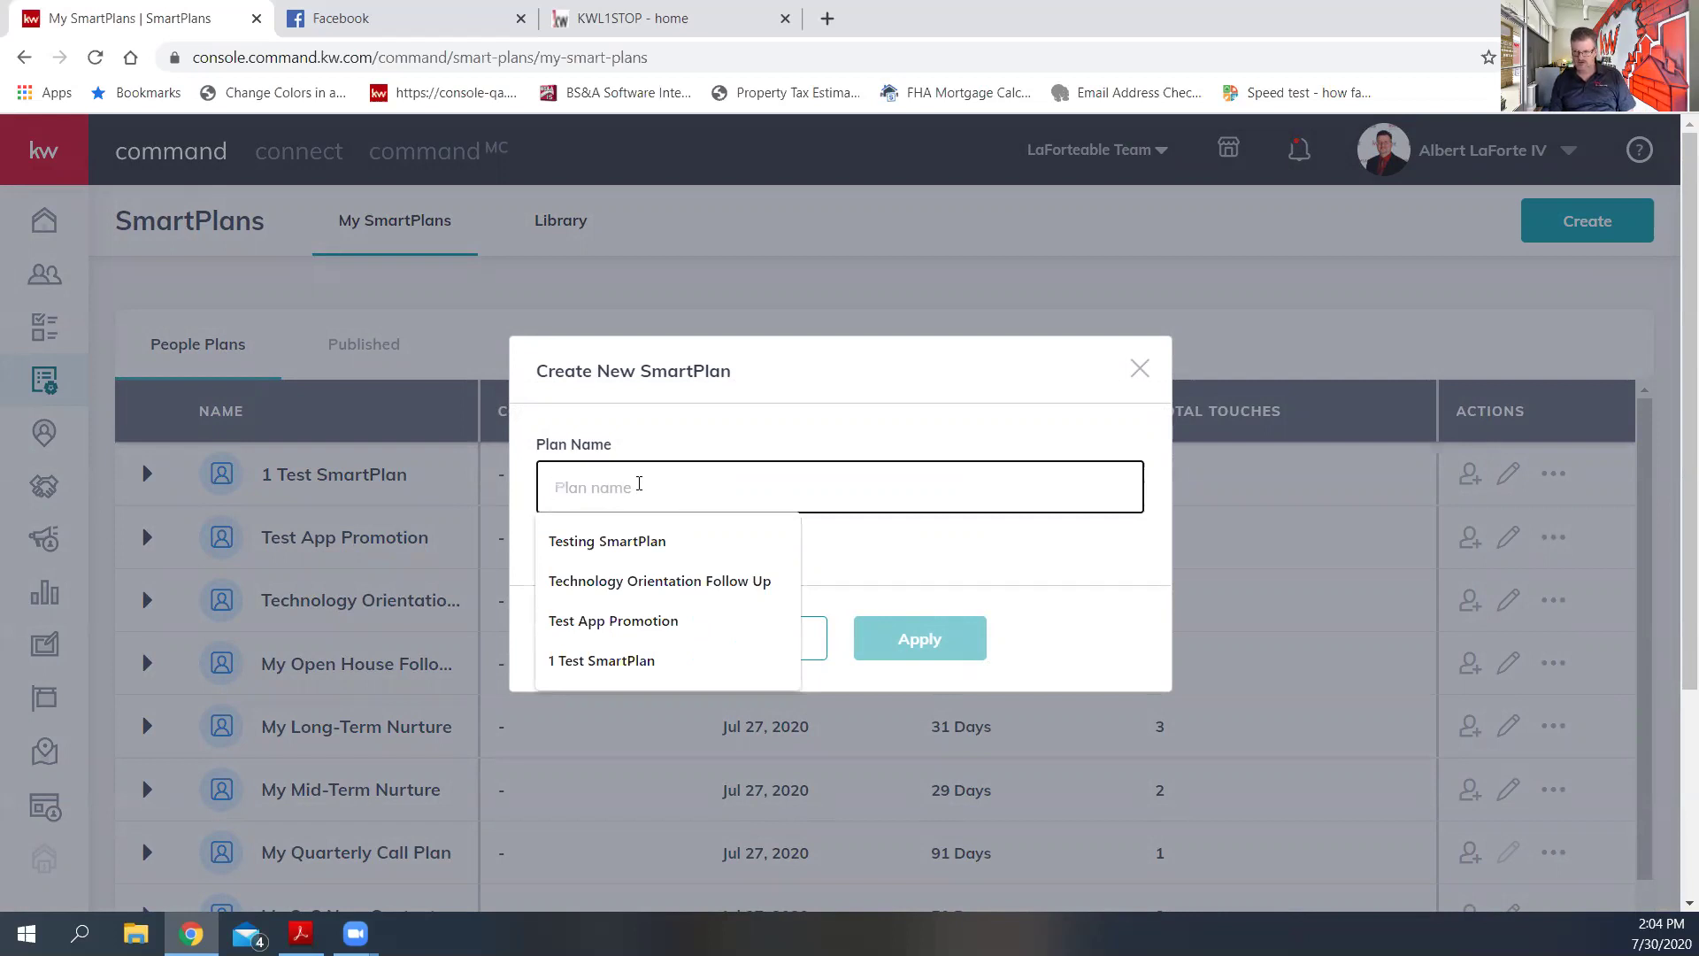
{"action": "type", "text": "1"}
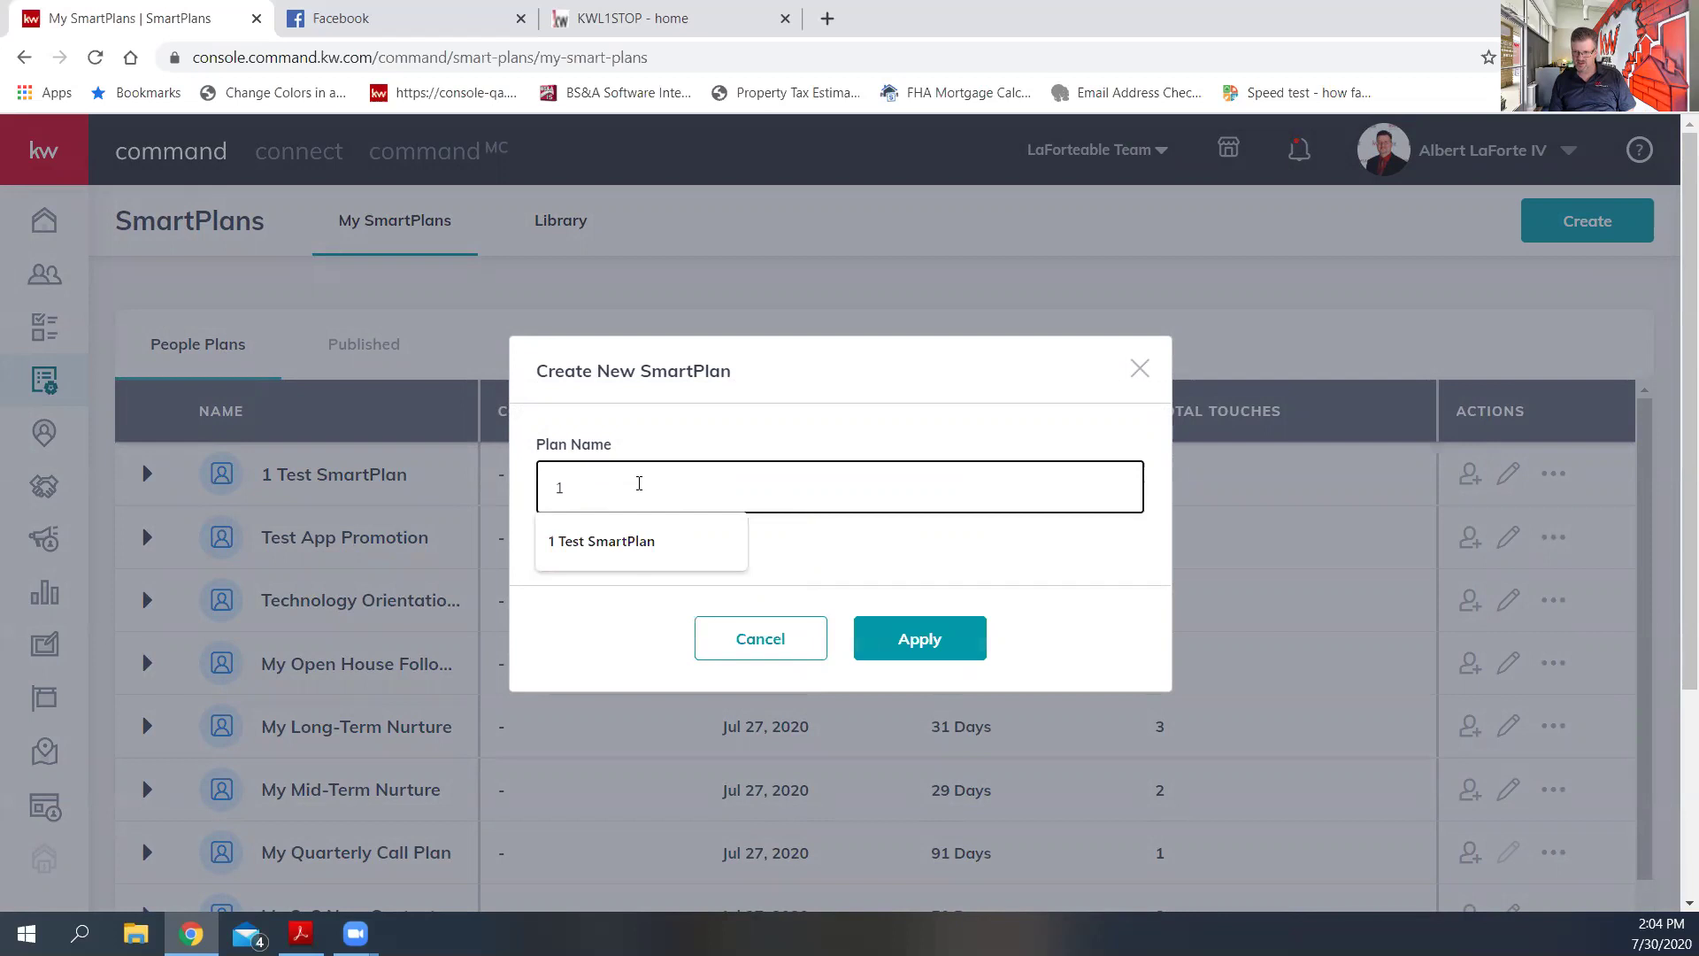
{"action": "type", "text": " A"}
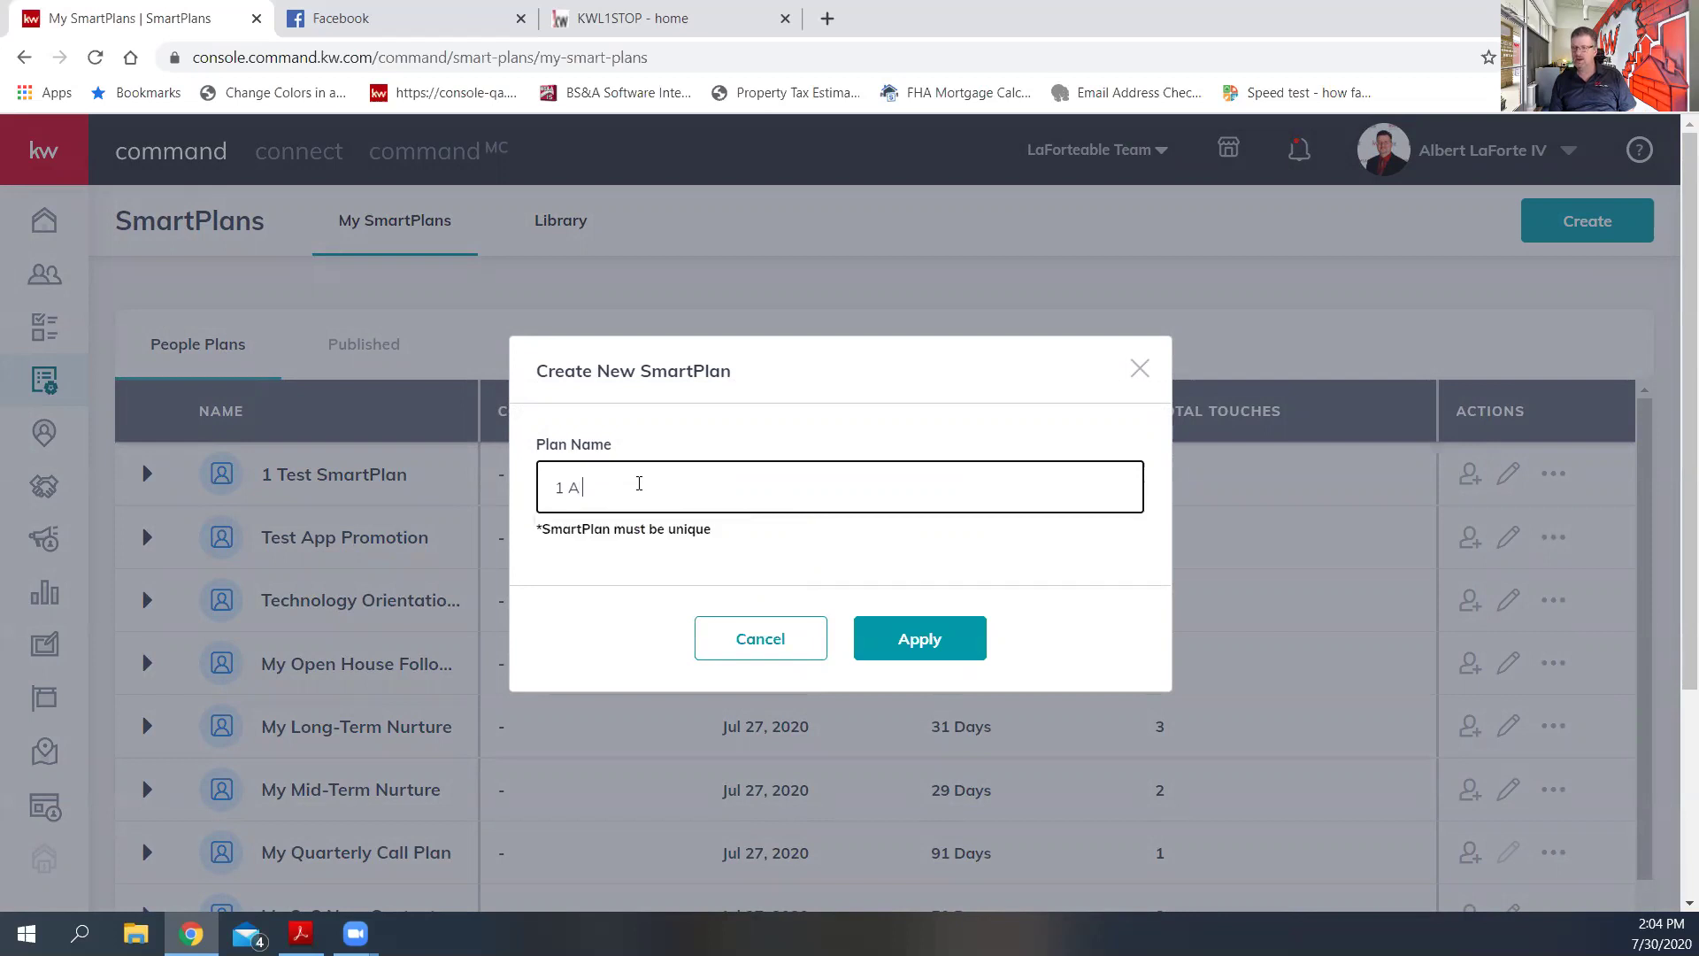
{"action": "type", "text": " Plan"}
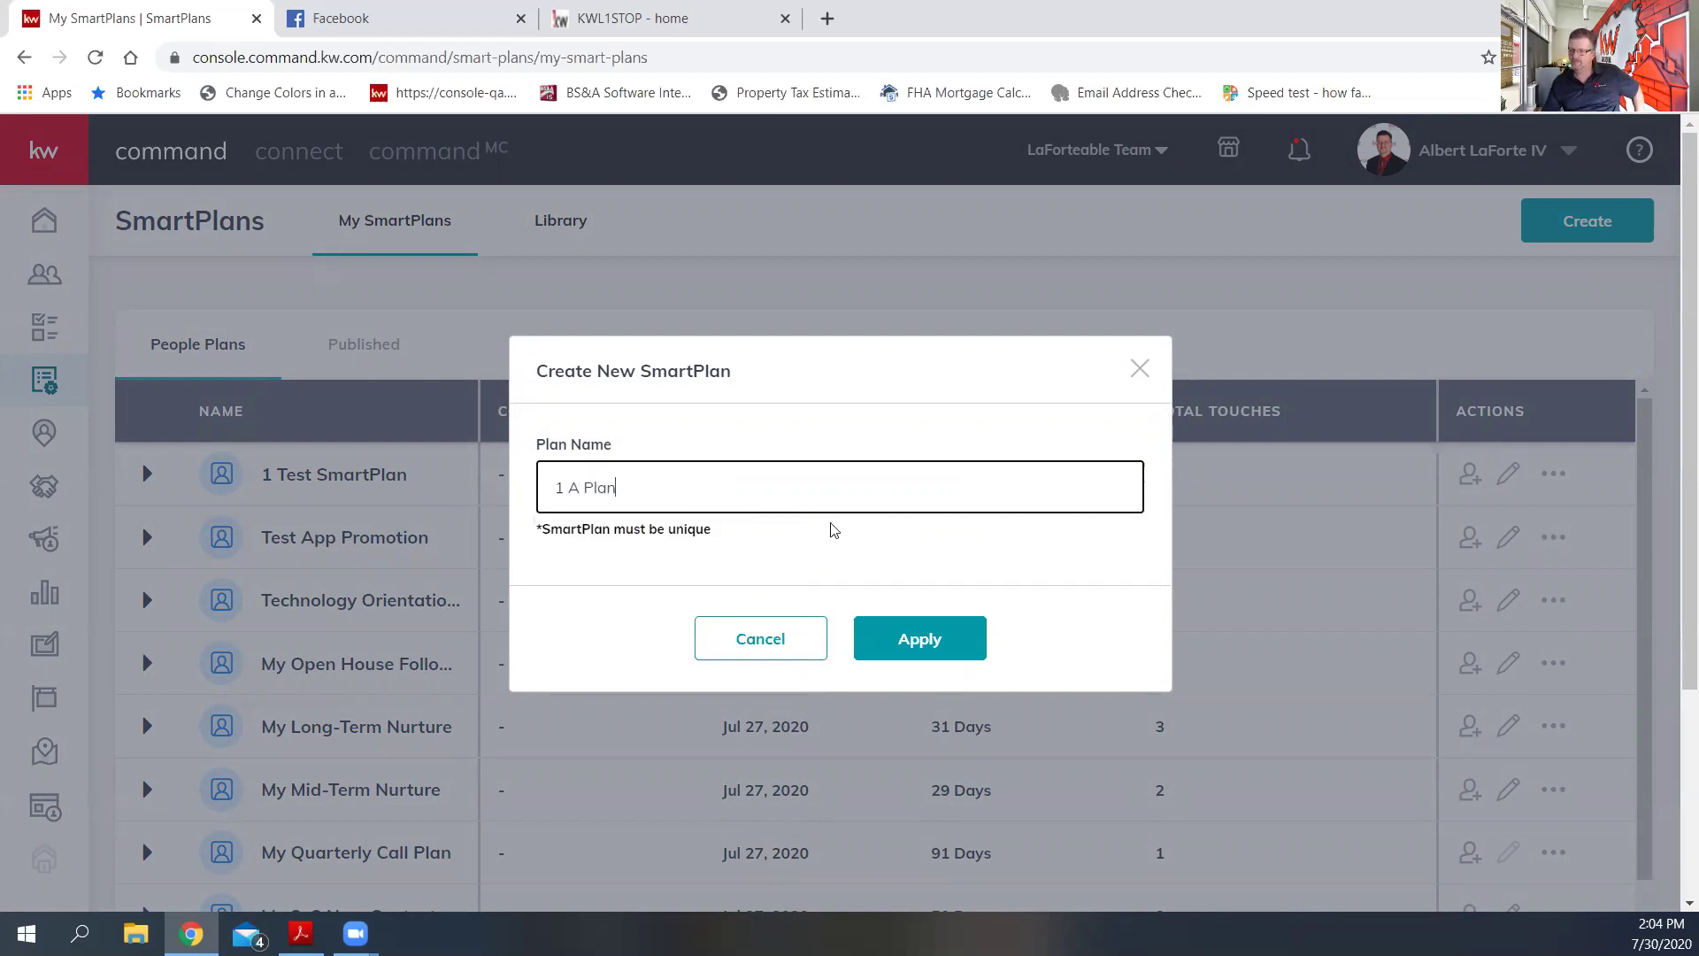
{"action": "left_click", "coordinate": [916, 644]}
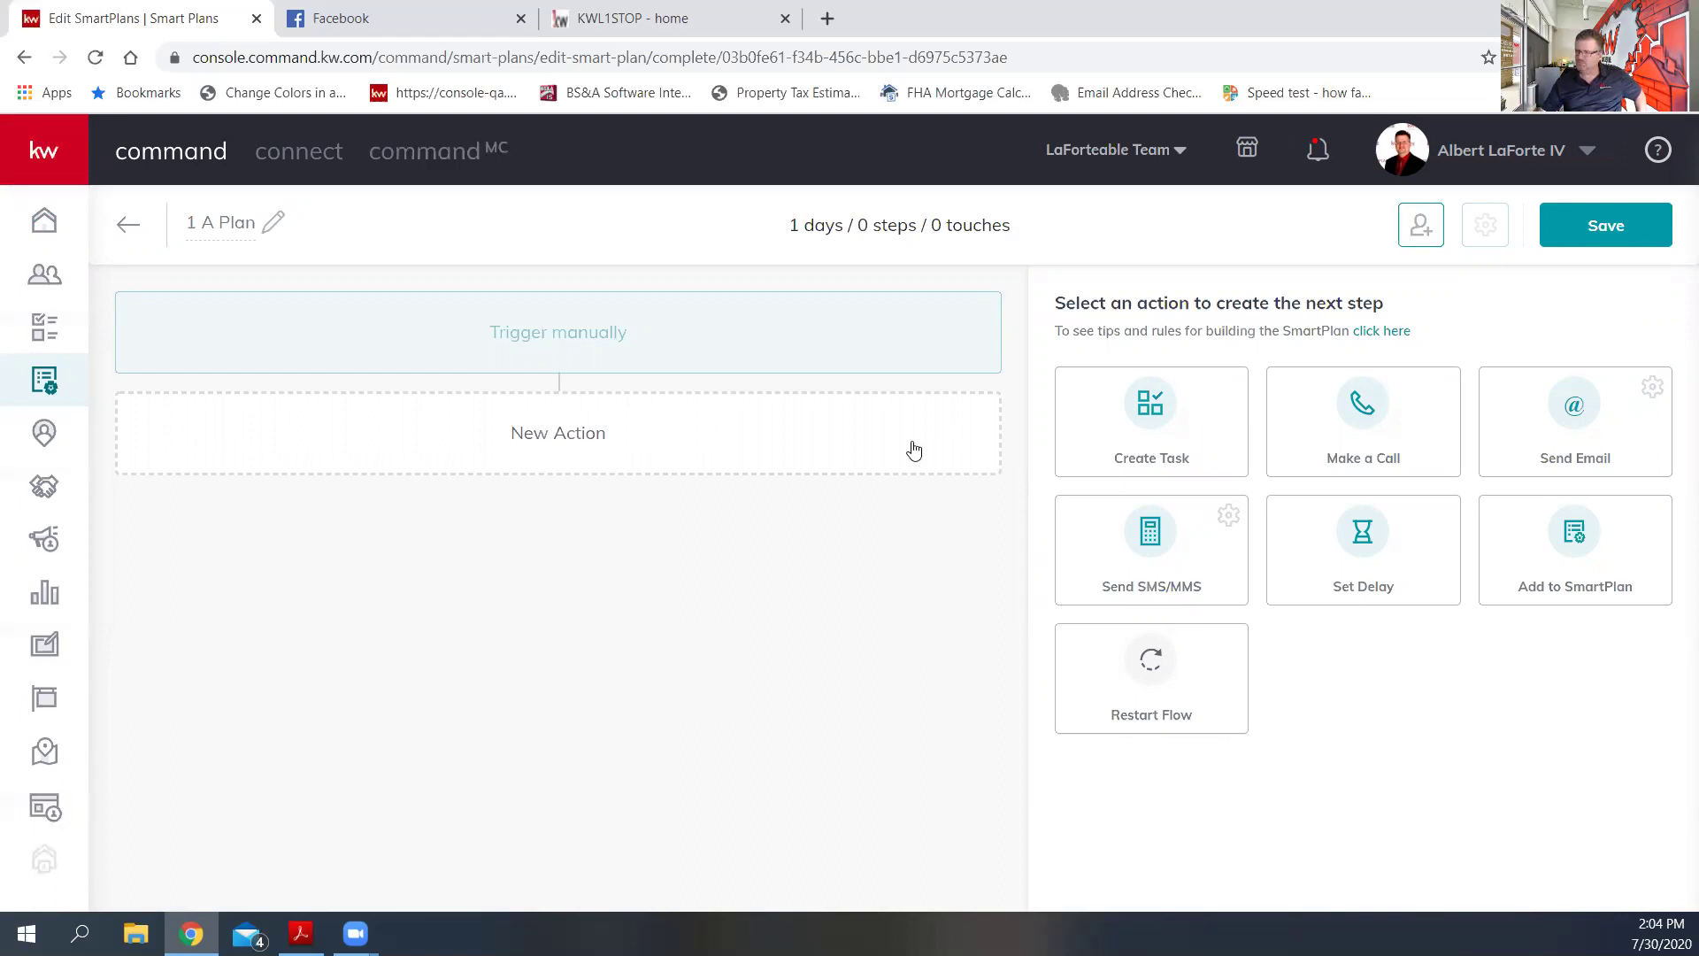
- Read the tips and rules for building a SmartPlan and return to the available actions
{"action": "left_click", "coordinate": [1389, 341]}
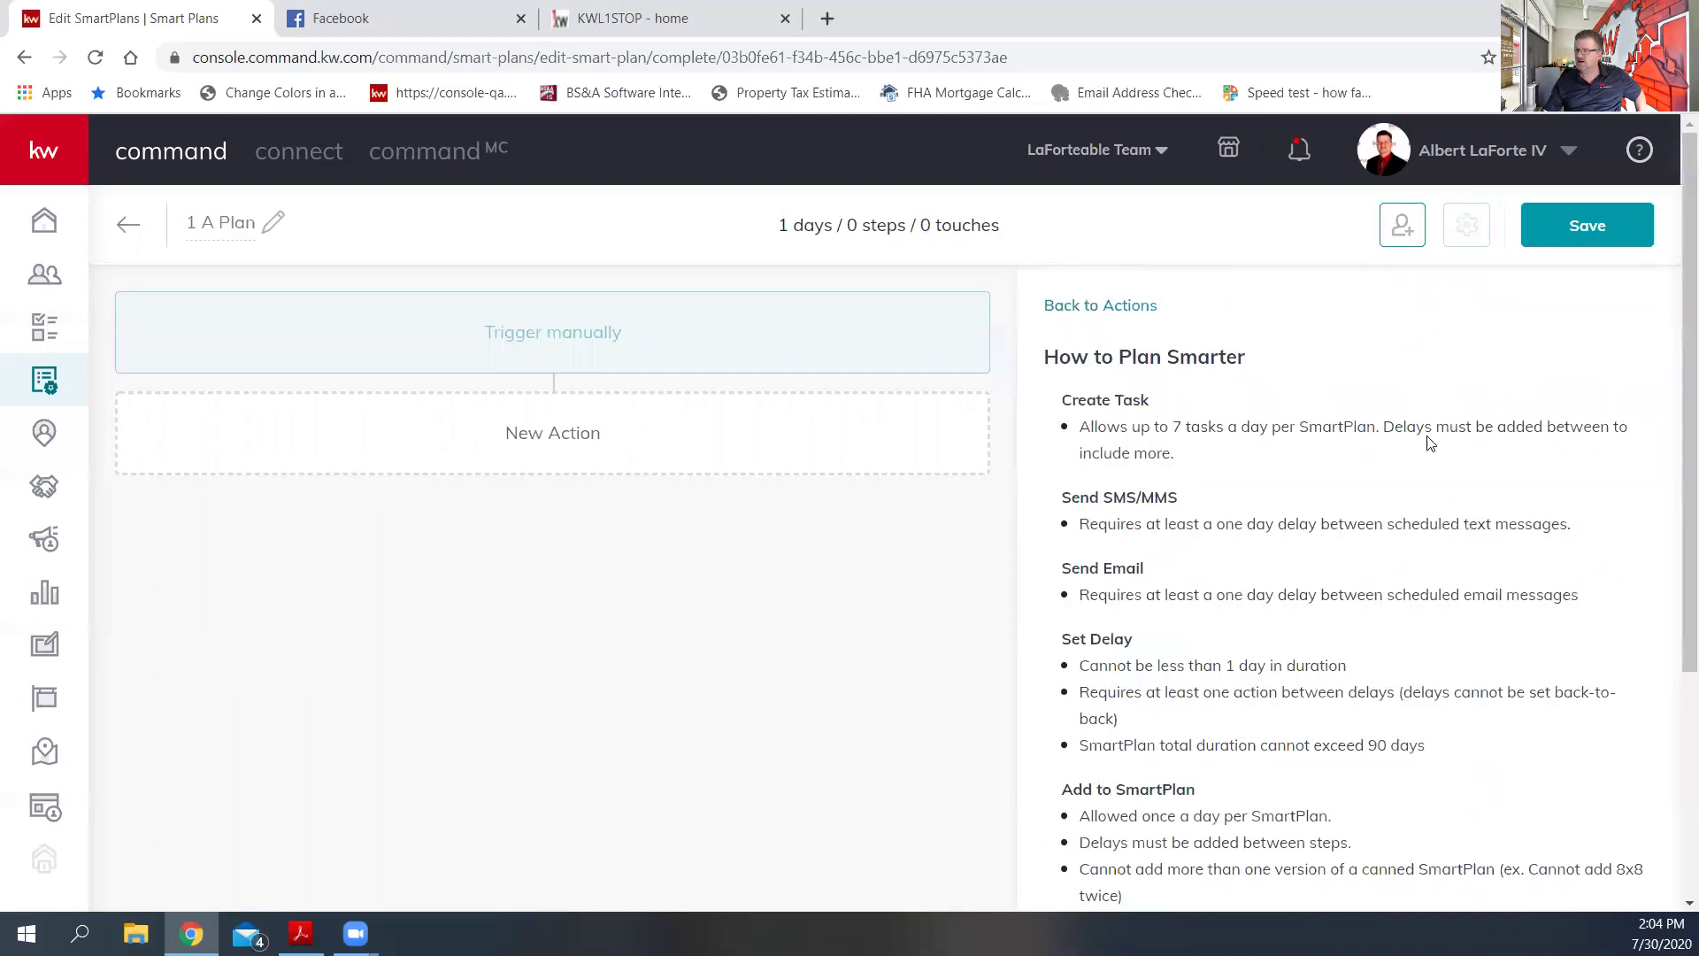
{"action": "scroll", "coordinate": [1430, 443], "scroll_direction": "down", "scroll_amount": 1}
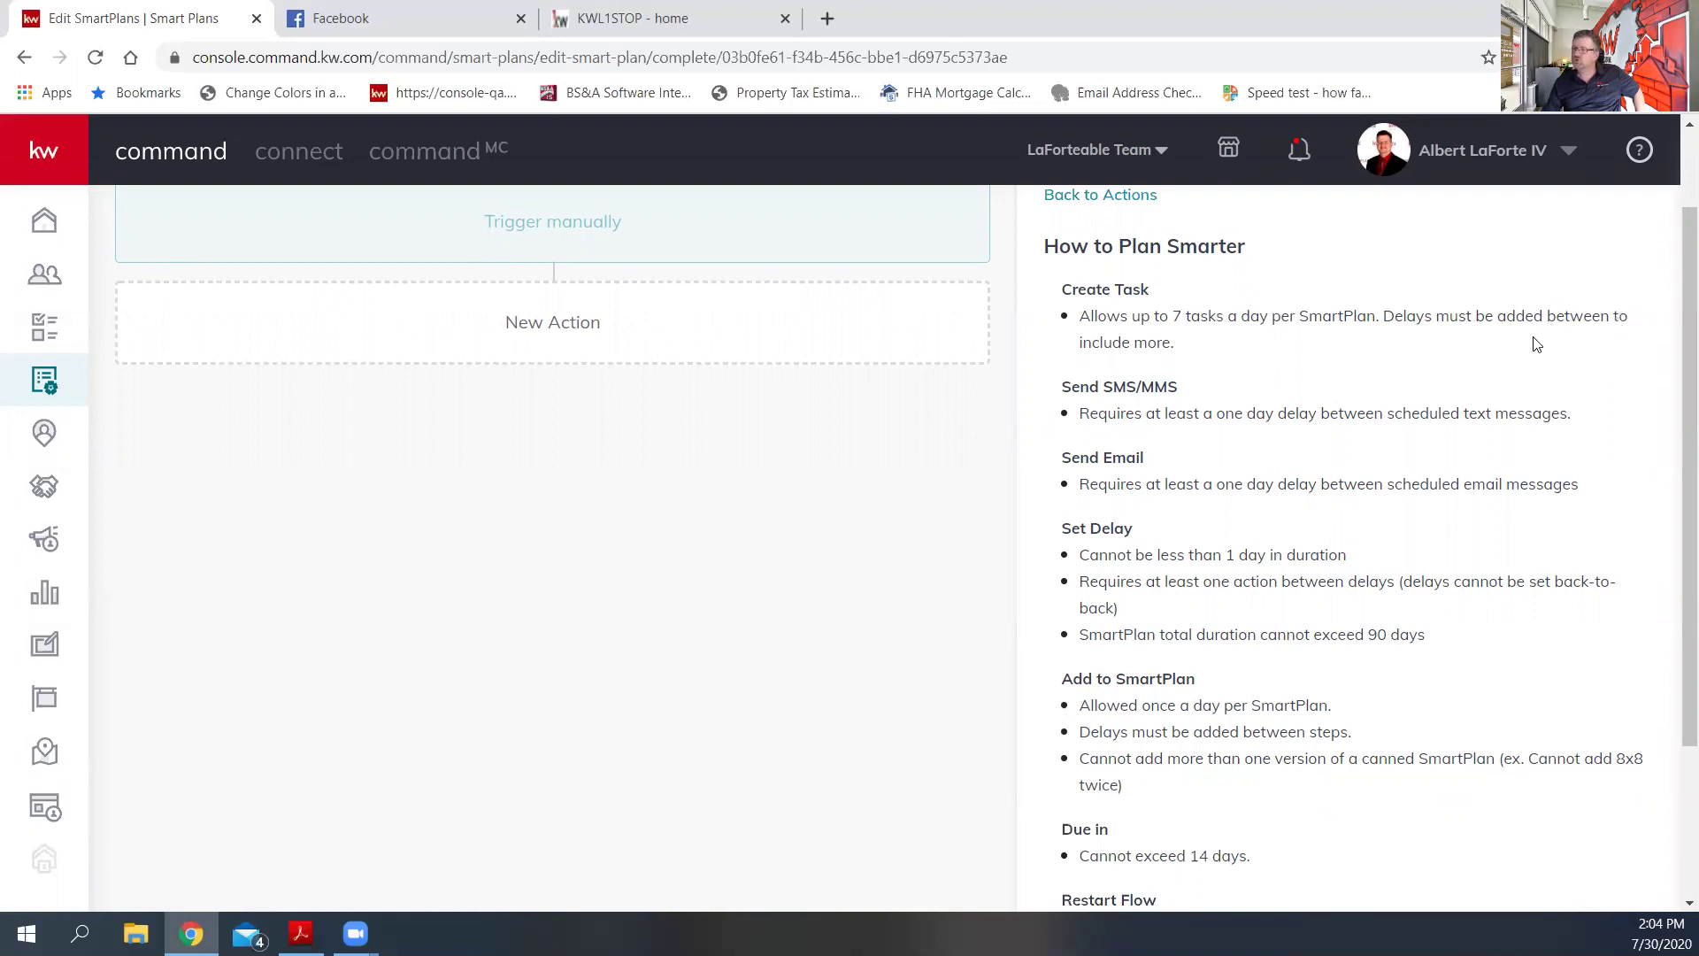
{"action": "scroll", "coordinate": [1536, 343], "scroll_direction": "down", "scroll_amount": 1}
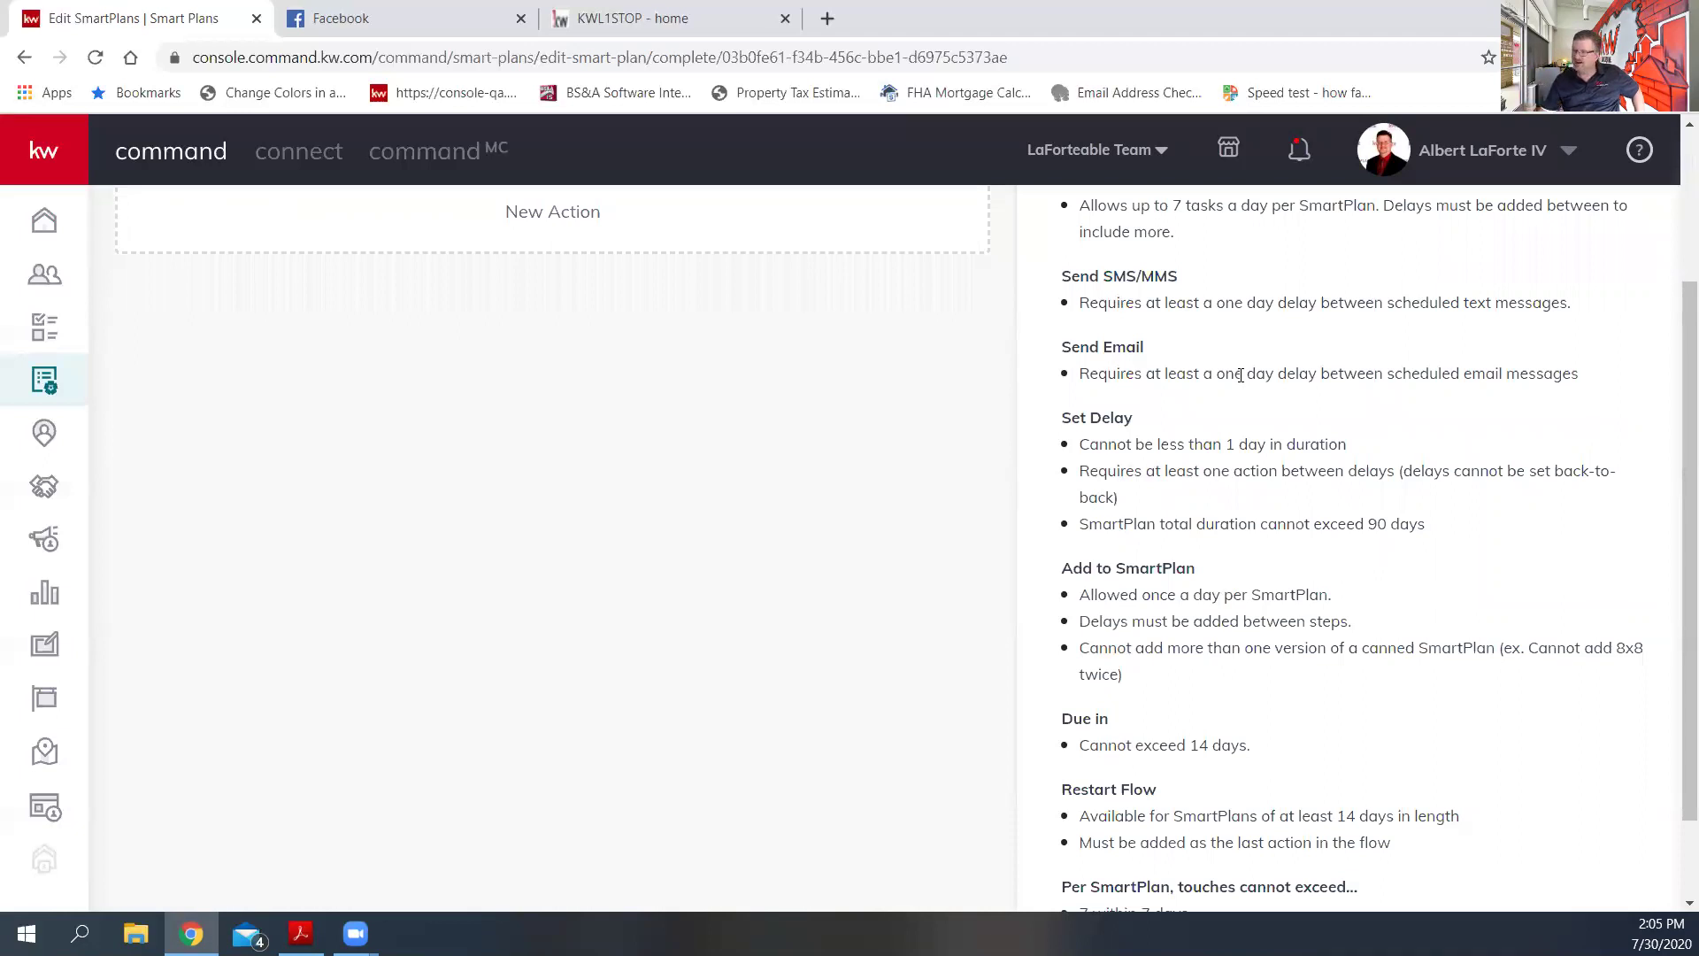
{"action": "scroll", "coordinate": [1143, 372], "scroll_direction": "down", "scroll_amount": 2}
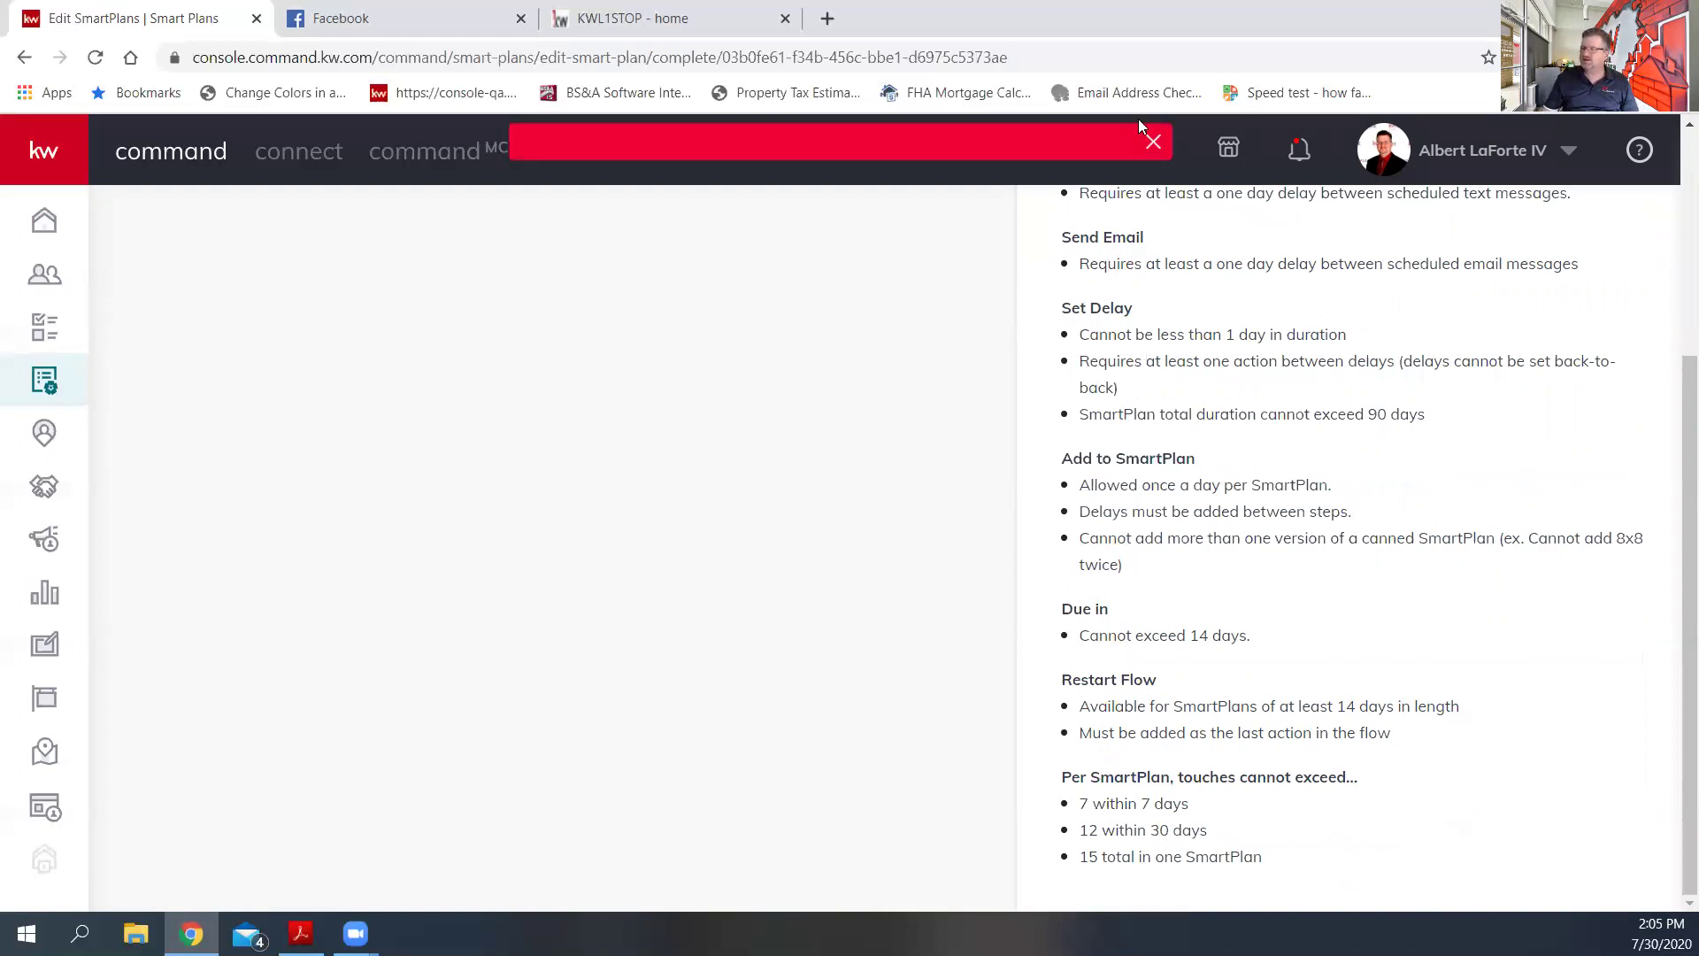
{"action": "left_click", "coordinate": [1153, 141]}
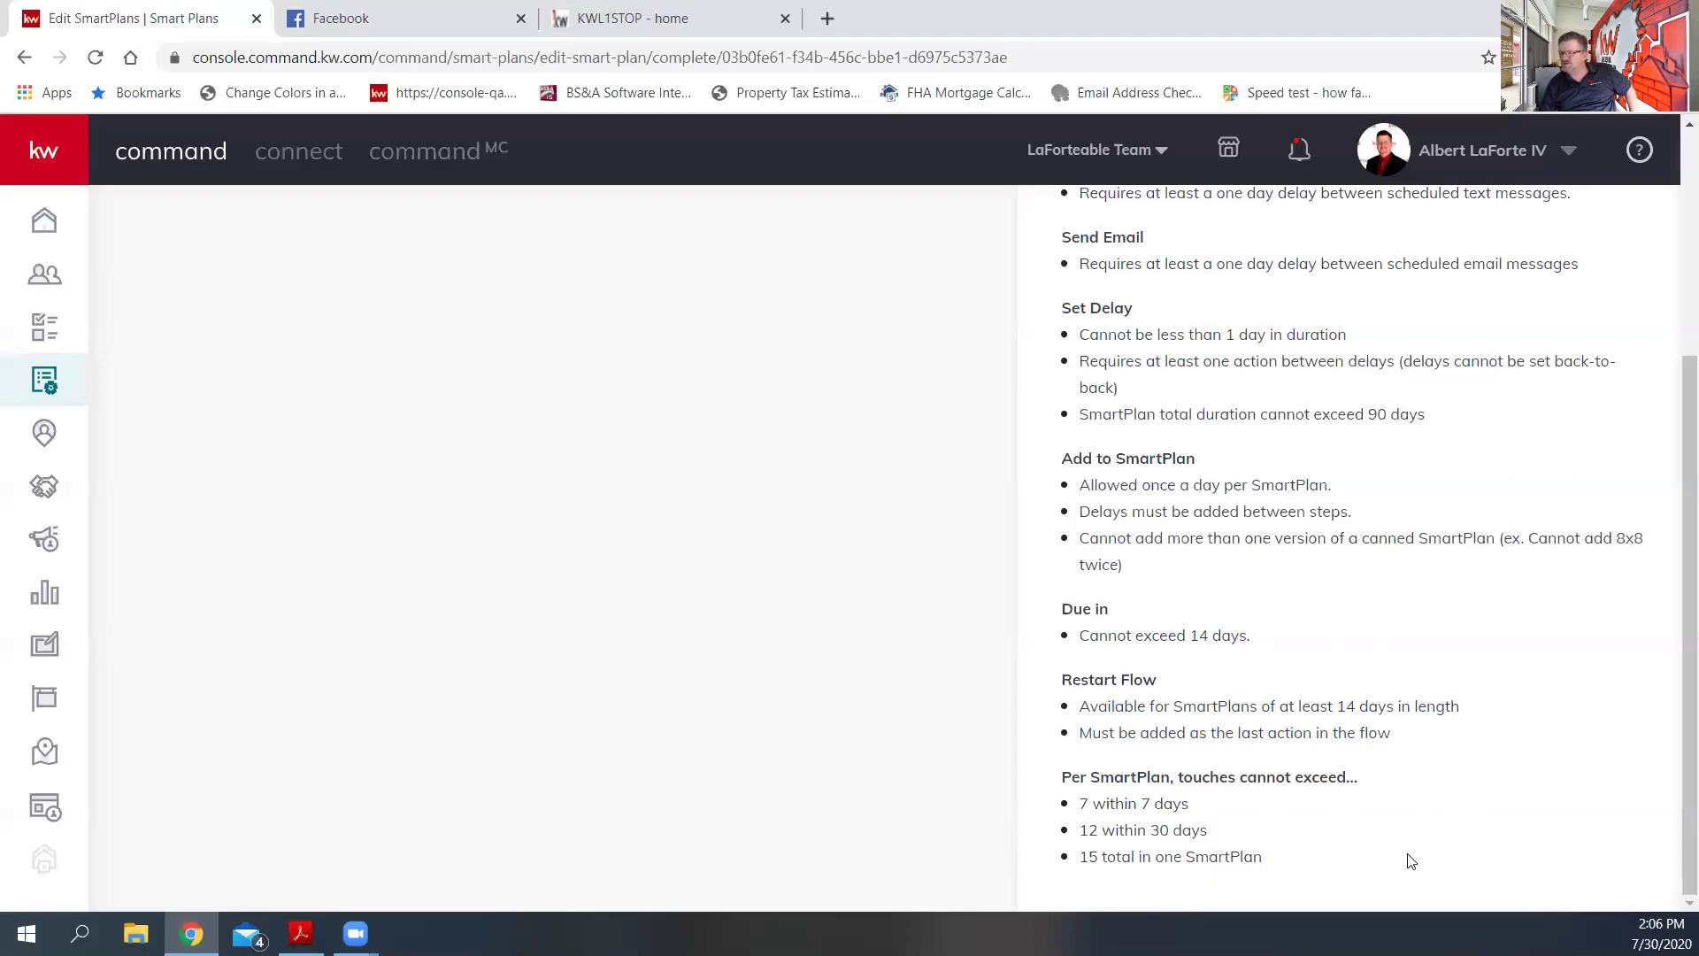
{"action": "scroll", "coordinate": [1411, 861], "scroll_direction": "up", "scroll_amount": 1}
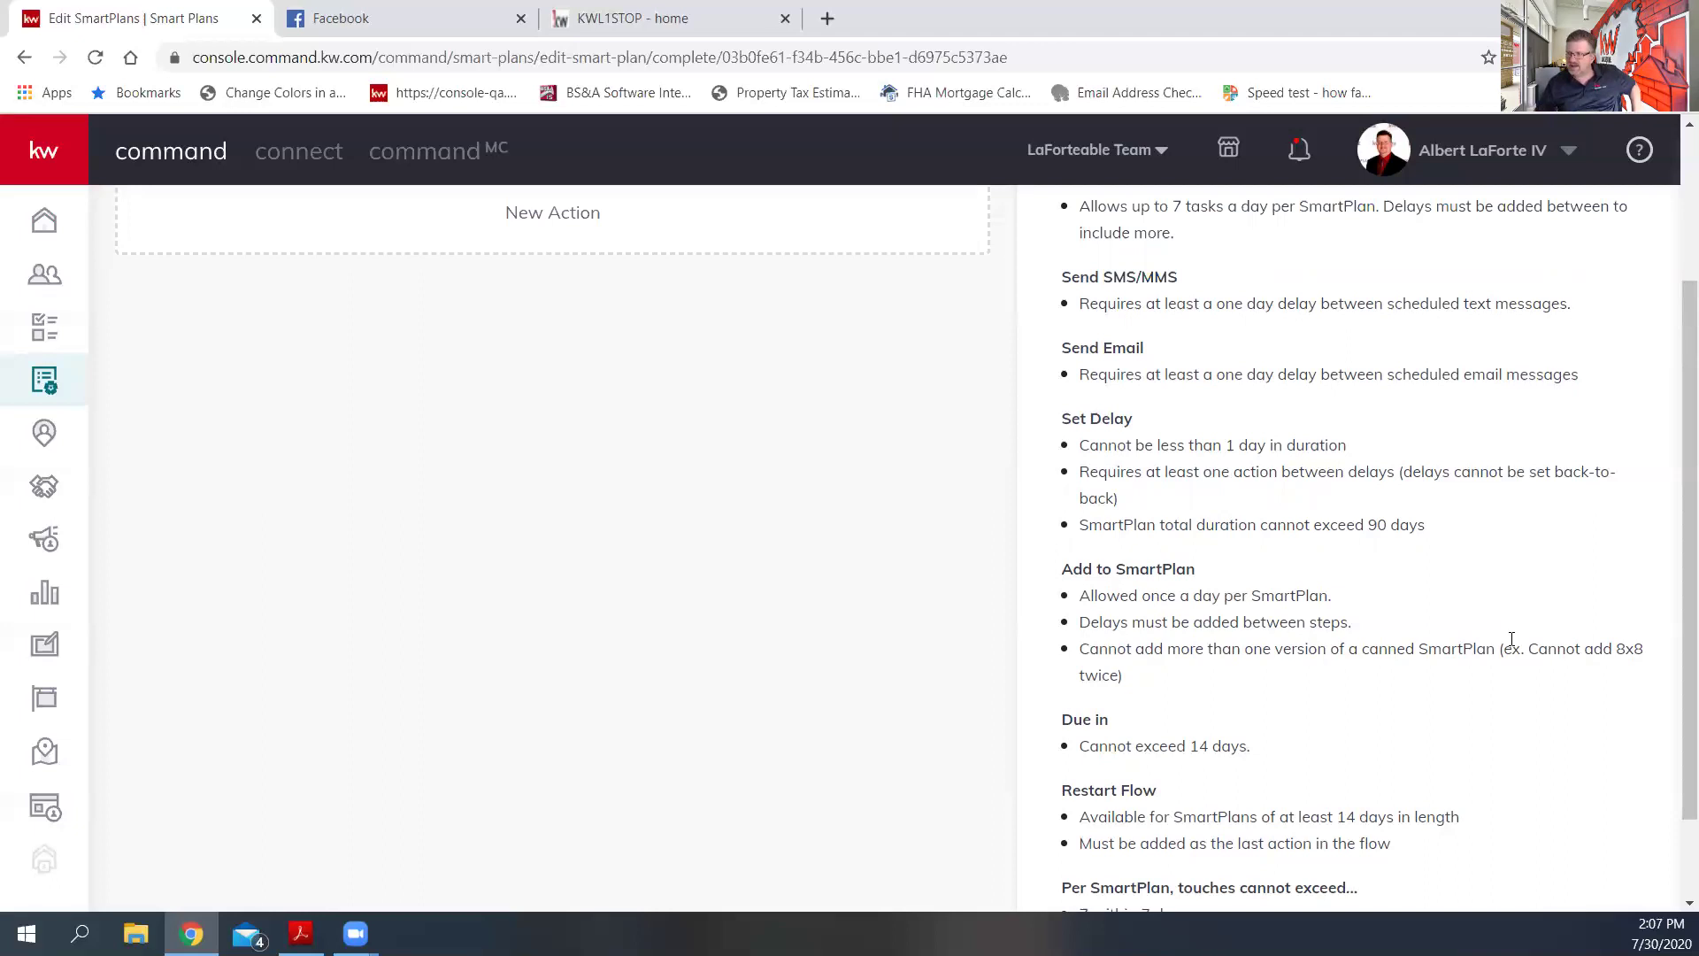
{"action": "scroll", "coordinate": [1511, 639], "scroll_direction": "up", "scroll_amount": 3}
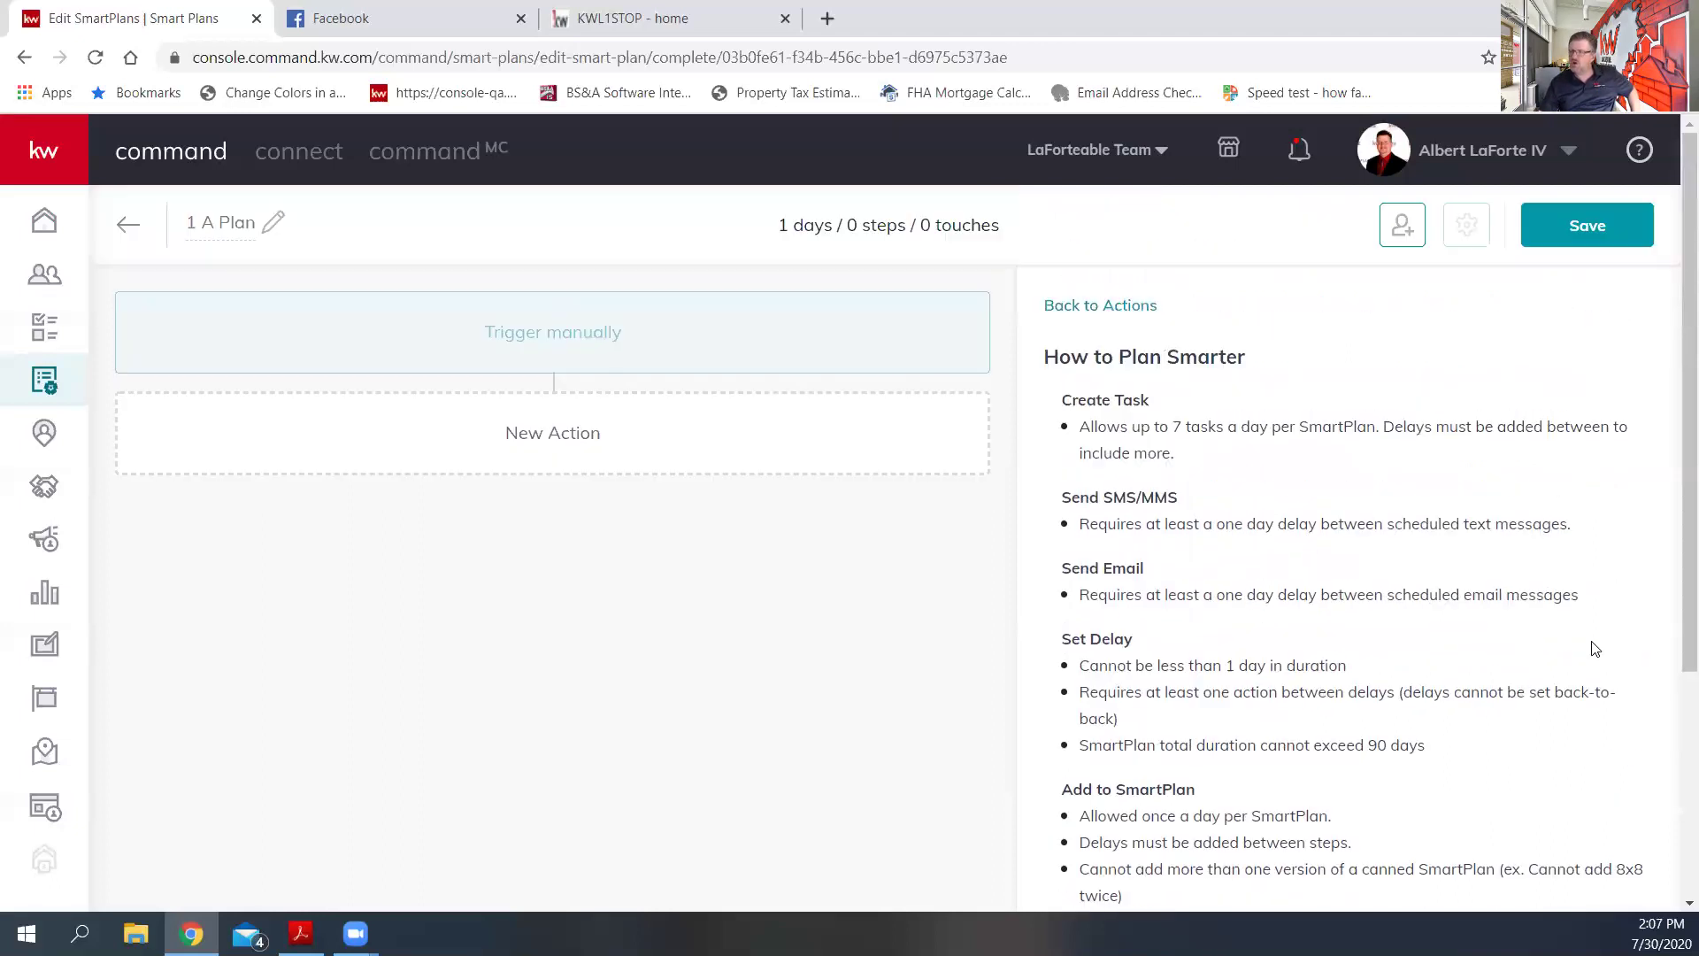
{"action": "left_click", "coordinate": [1119, 311]}
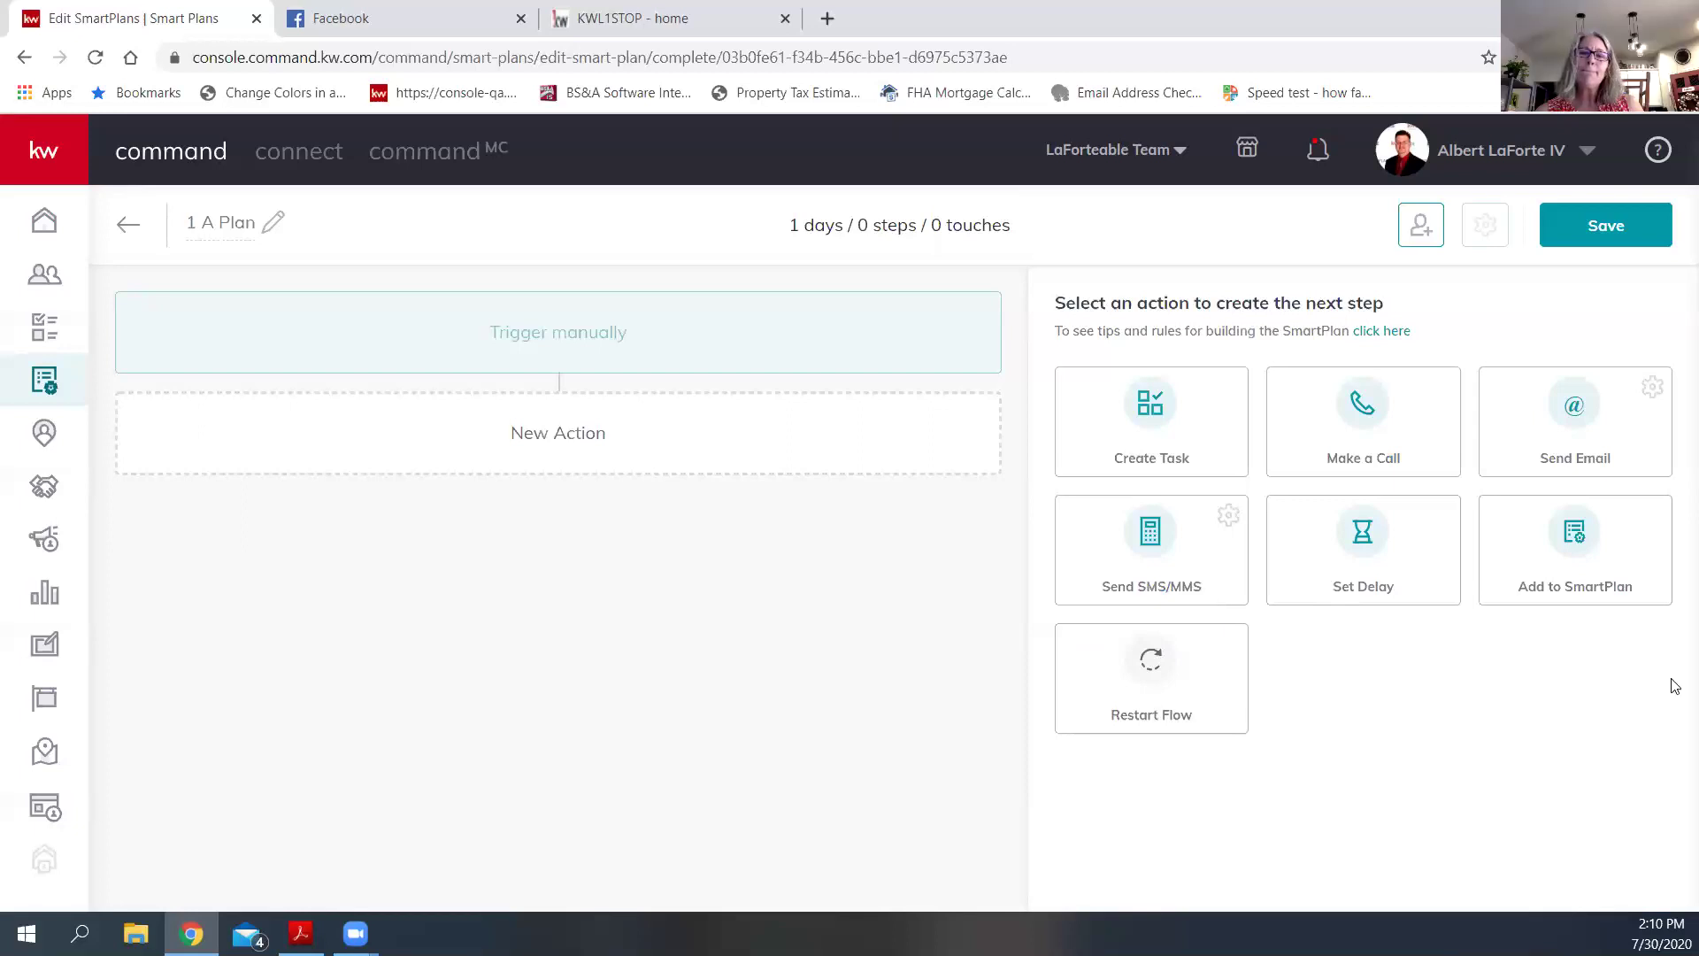
- Add a Send Email action as the first step of the plan and set its email type to HTML
{"action": "left_click", "coordinate": [1559, 430]}
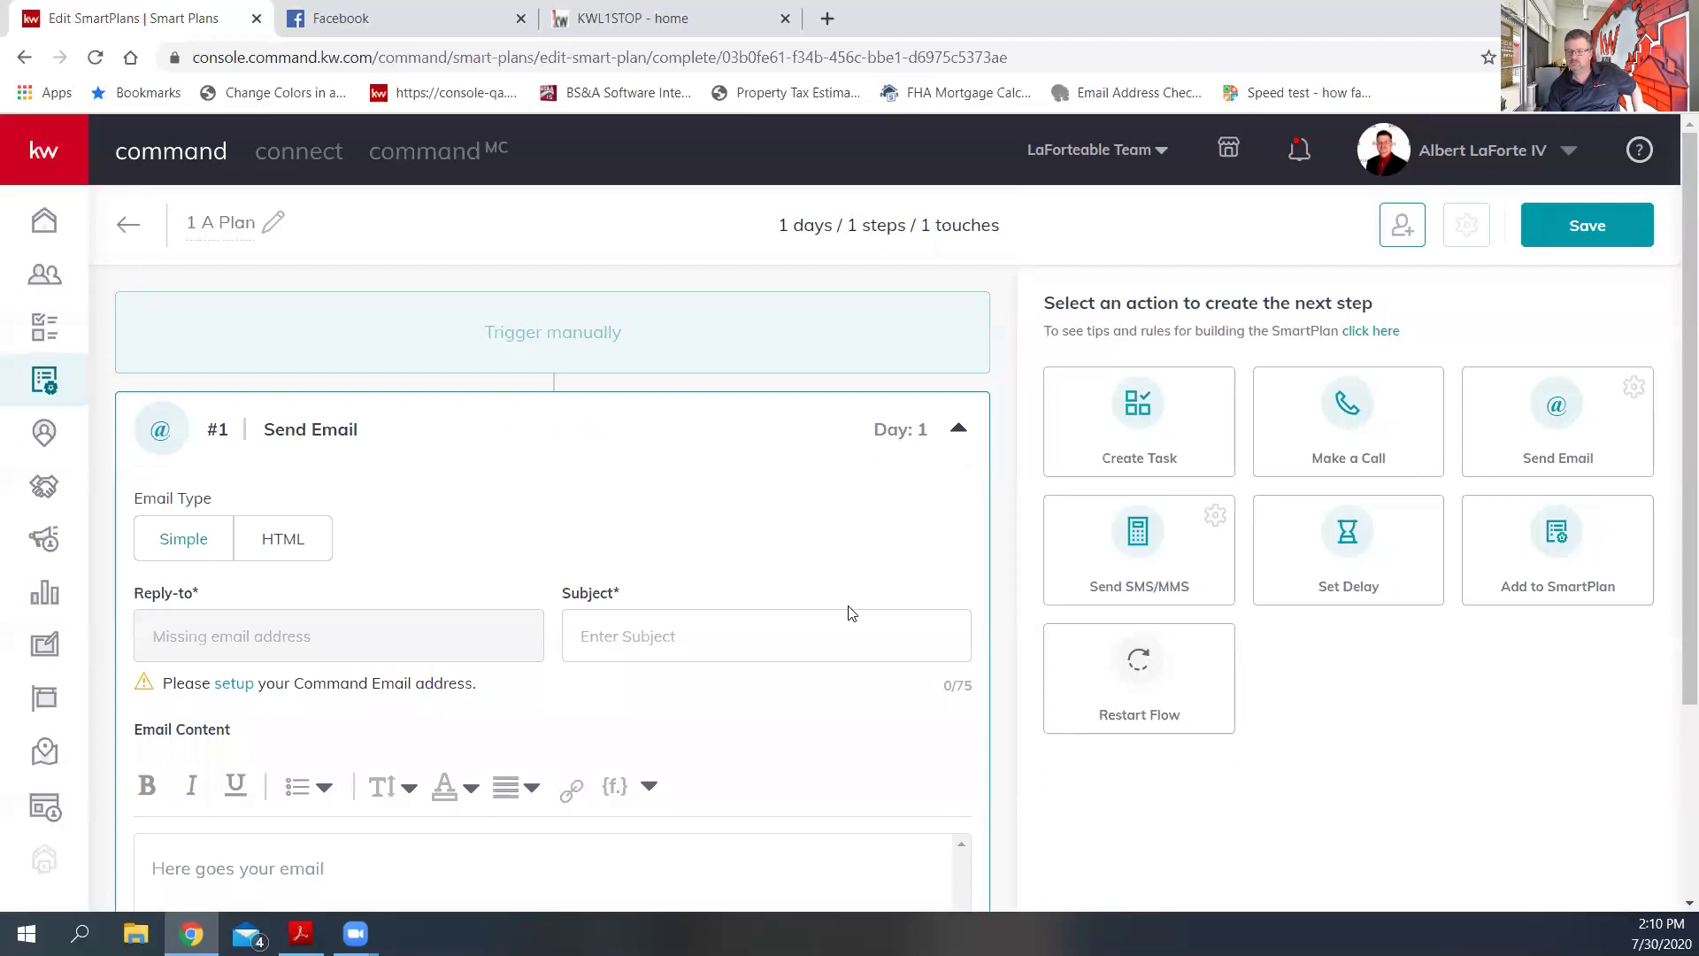
{"action": "scroll", "coordinate": [857, 577], "scroll_direction": "down", "scroll_amount": 3}
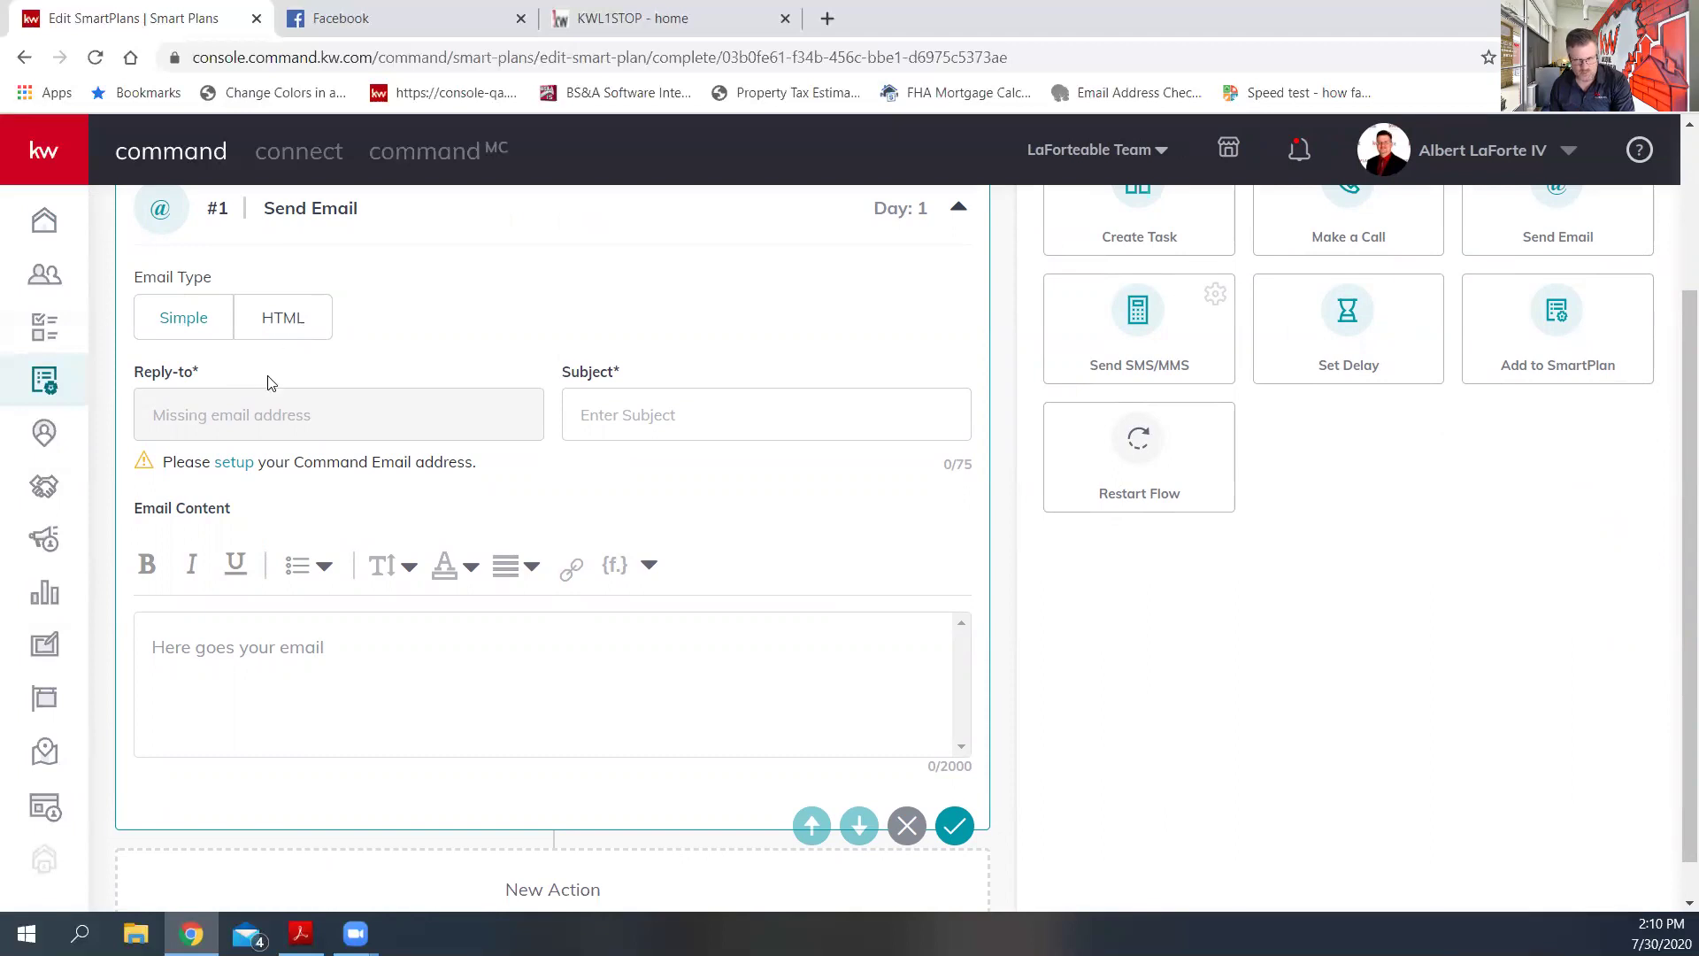
{"action": "left_click", "coordinate": [295, 323]}
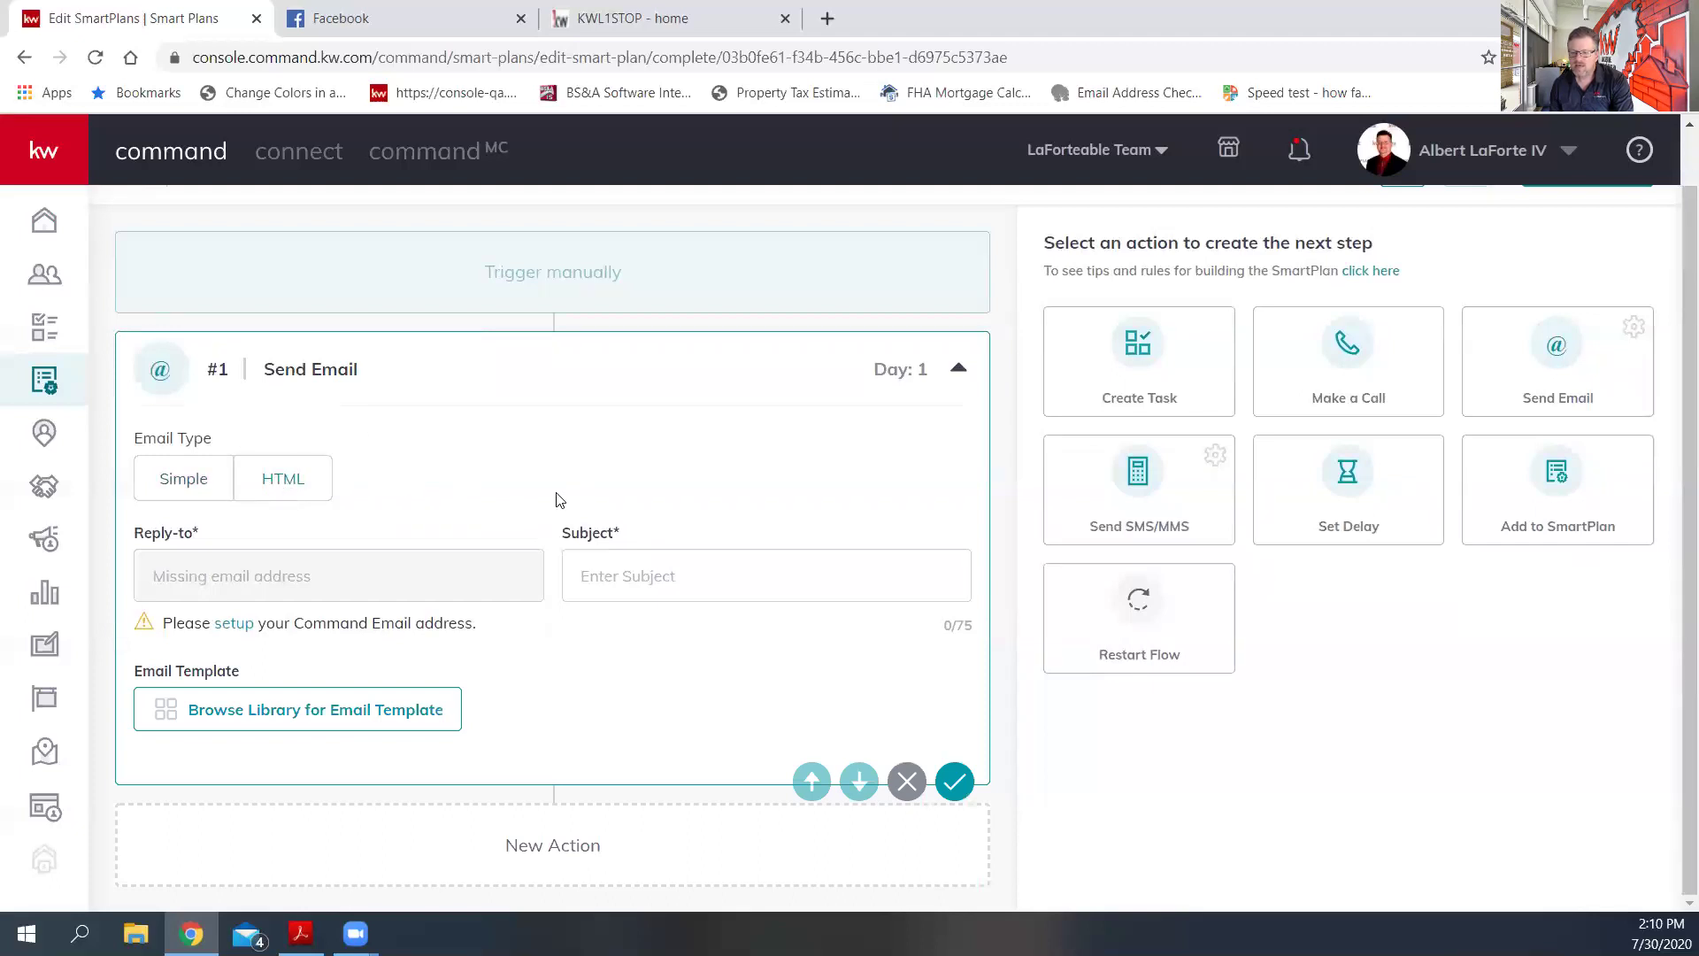
- Use the "Promote Your App" template from the library for the HTML email and open the template's options
{"action": "left_click", "coordinate": [271, 722]}
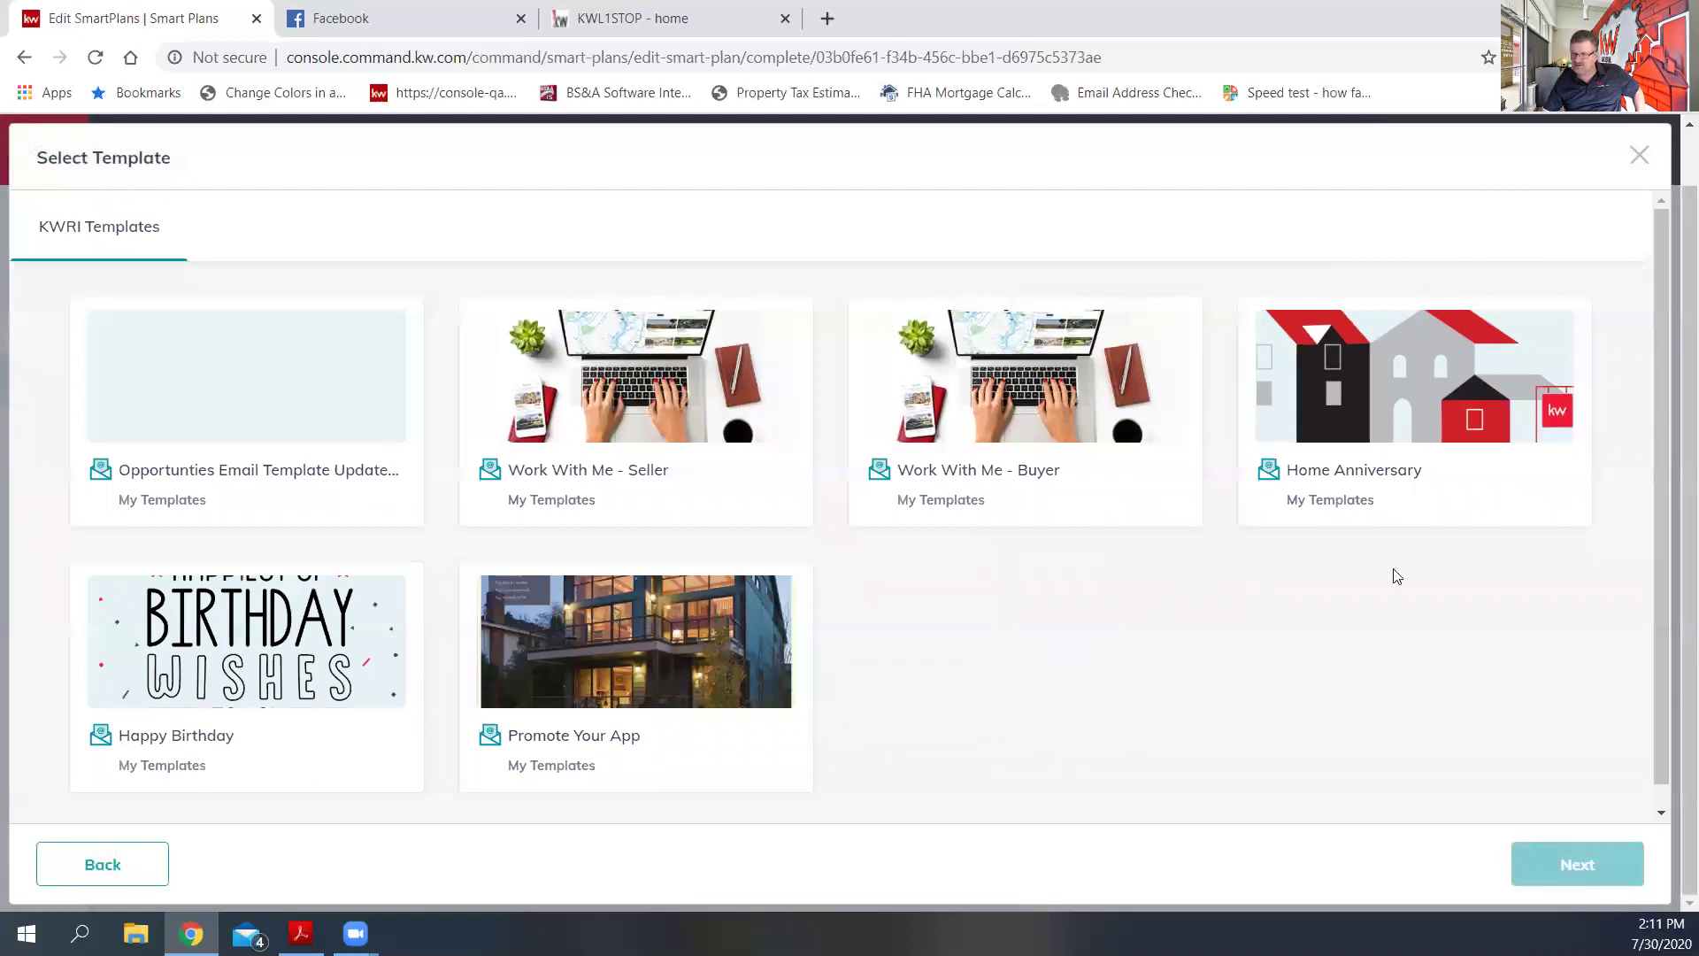
{"action": "left_click", "coordinate": [672, 649]}
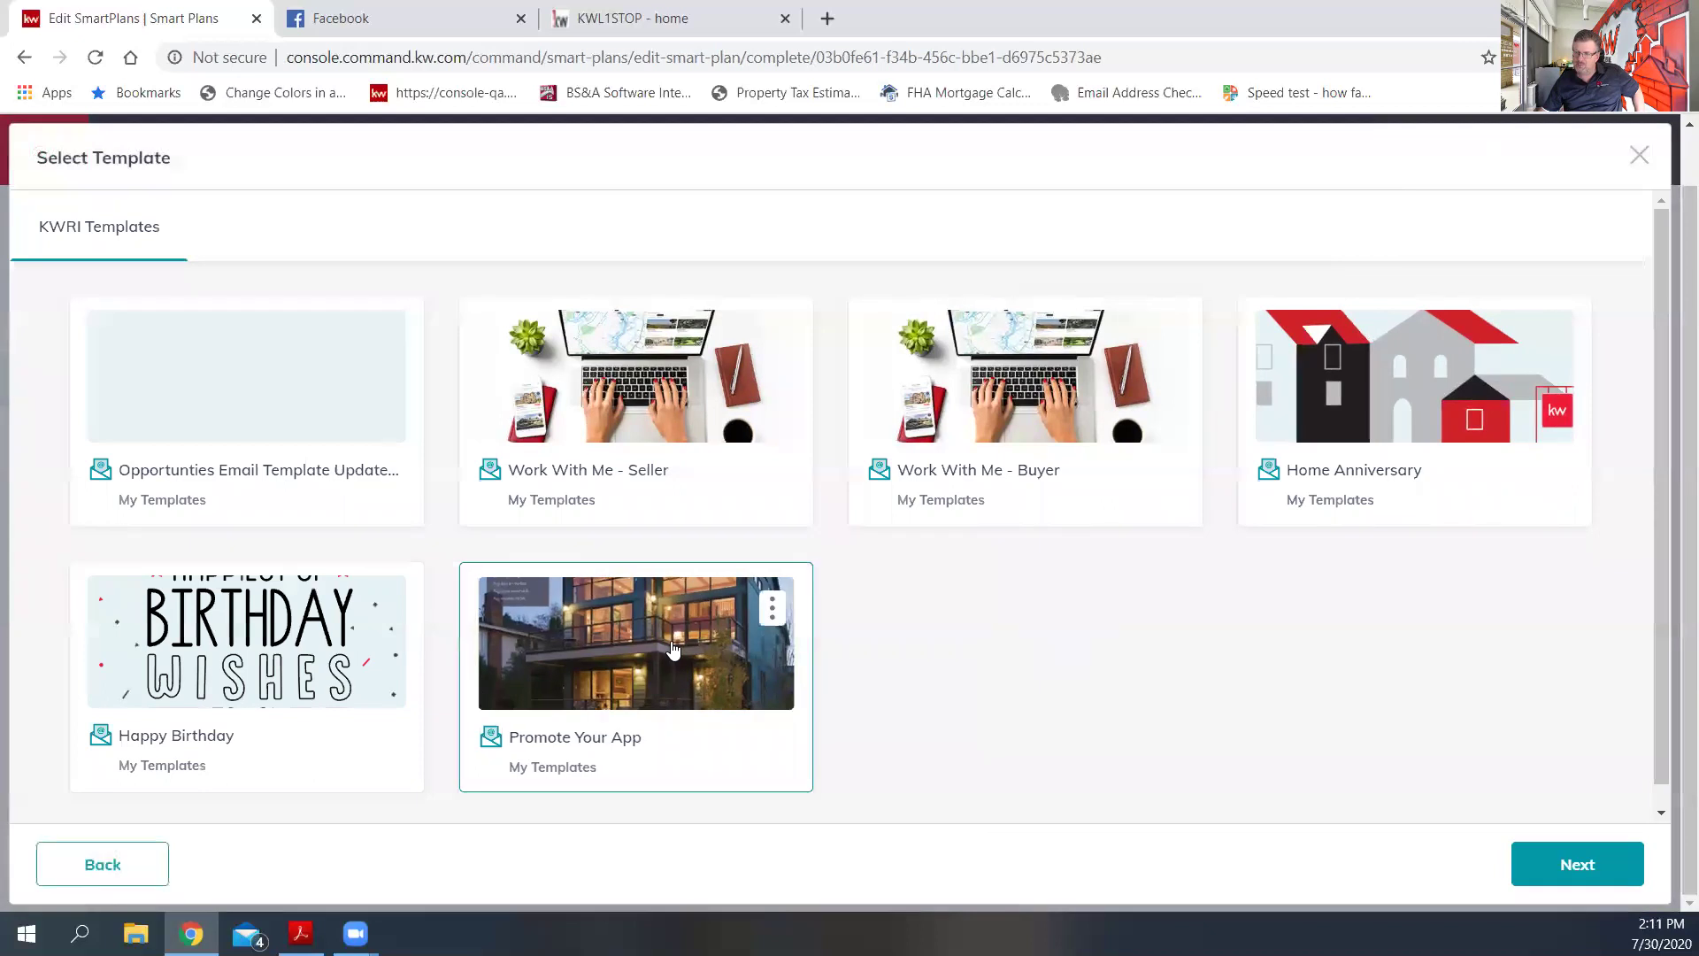
{"action": "left_click", "coordinate": [1550, 859]}
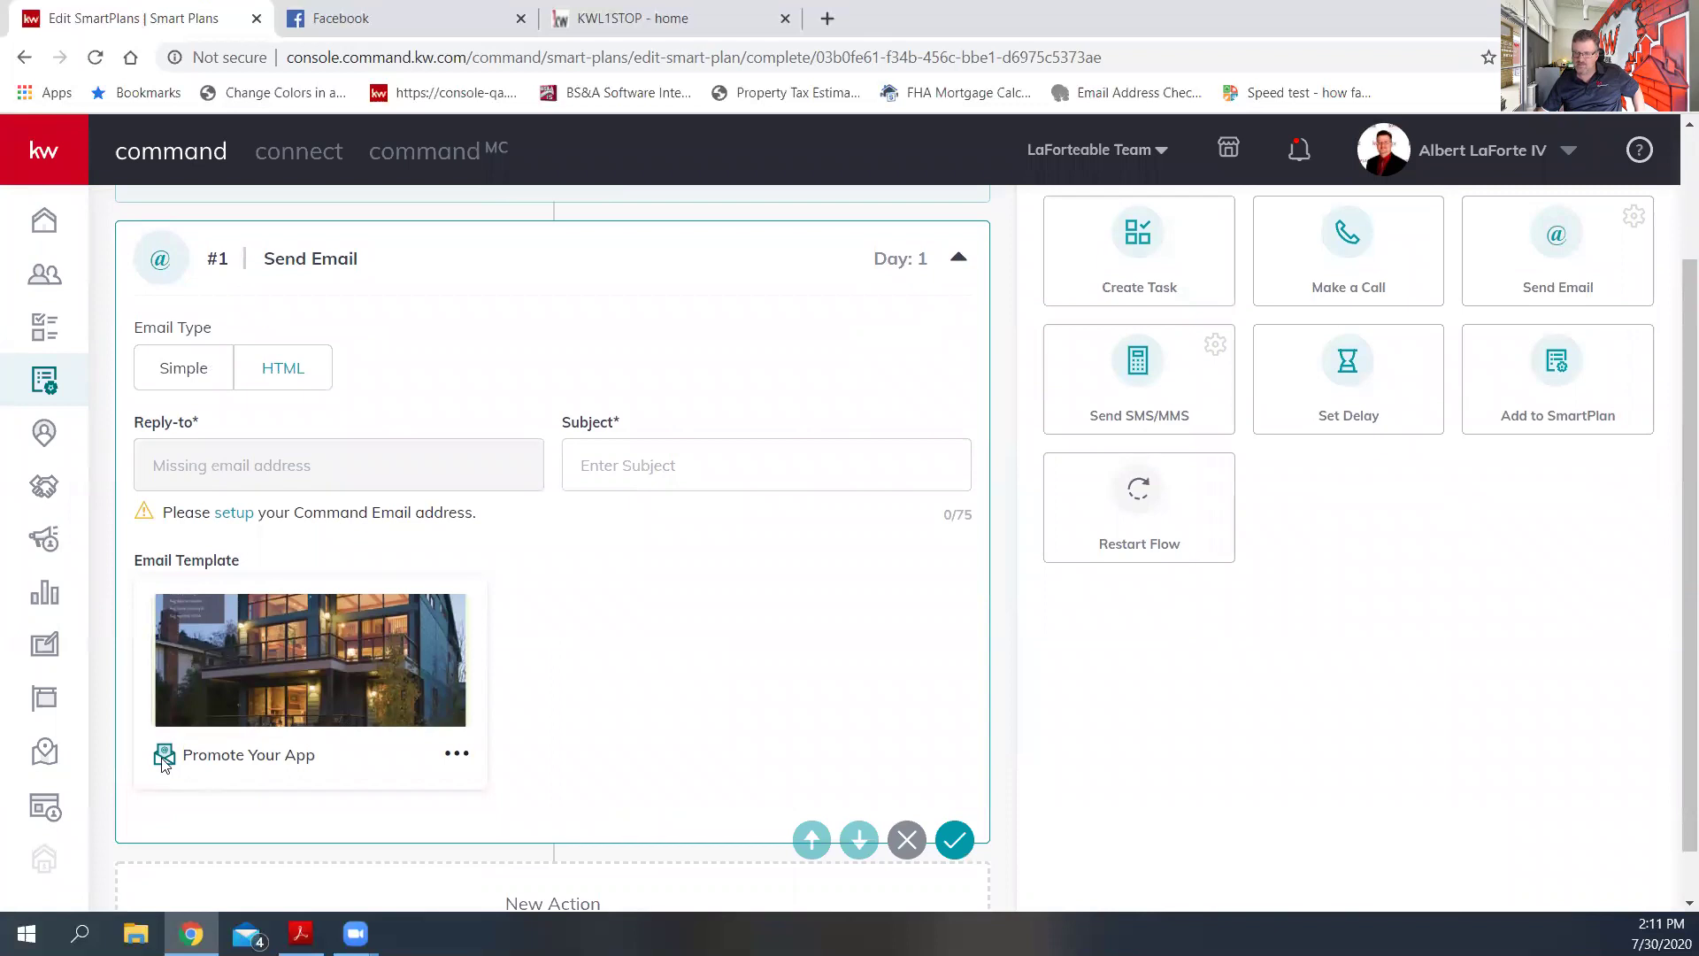
{"action": "left_click", "coordinate": [464, 758]}
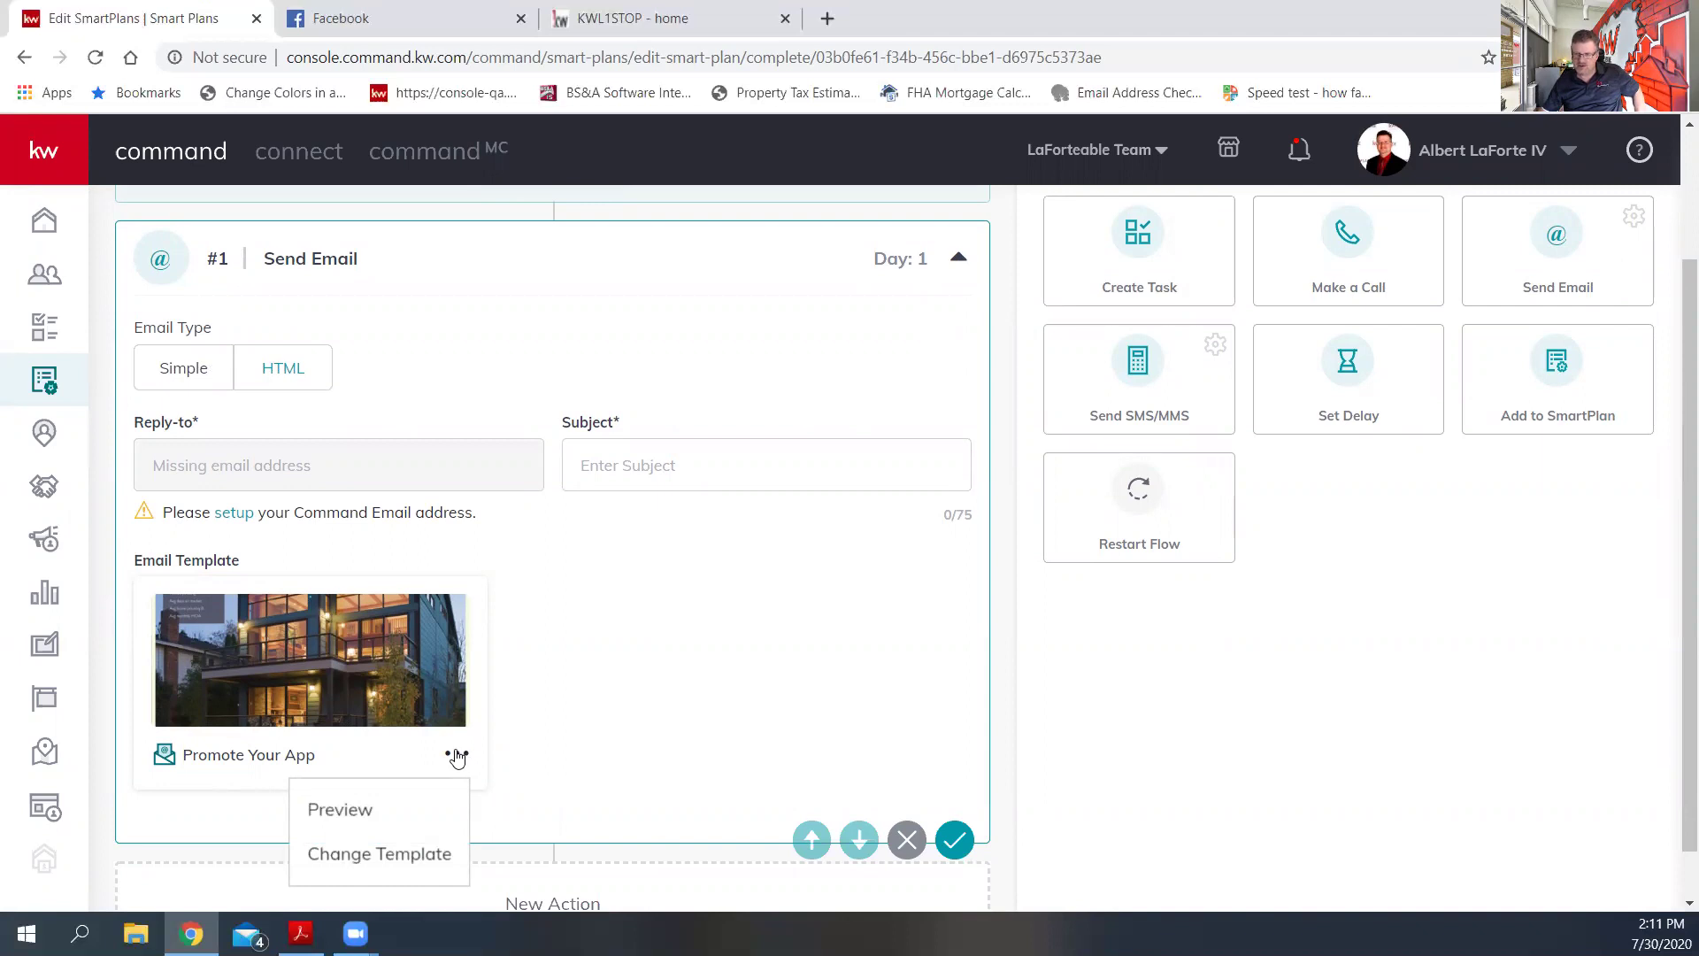
- Set the subject of the HTML email to "Check out my app"
{"action": "left_click", "coordinate": [617, 479]}
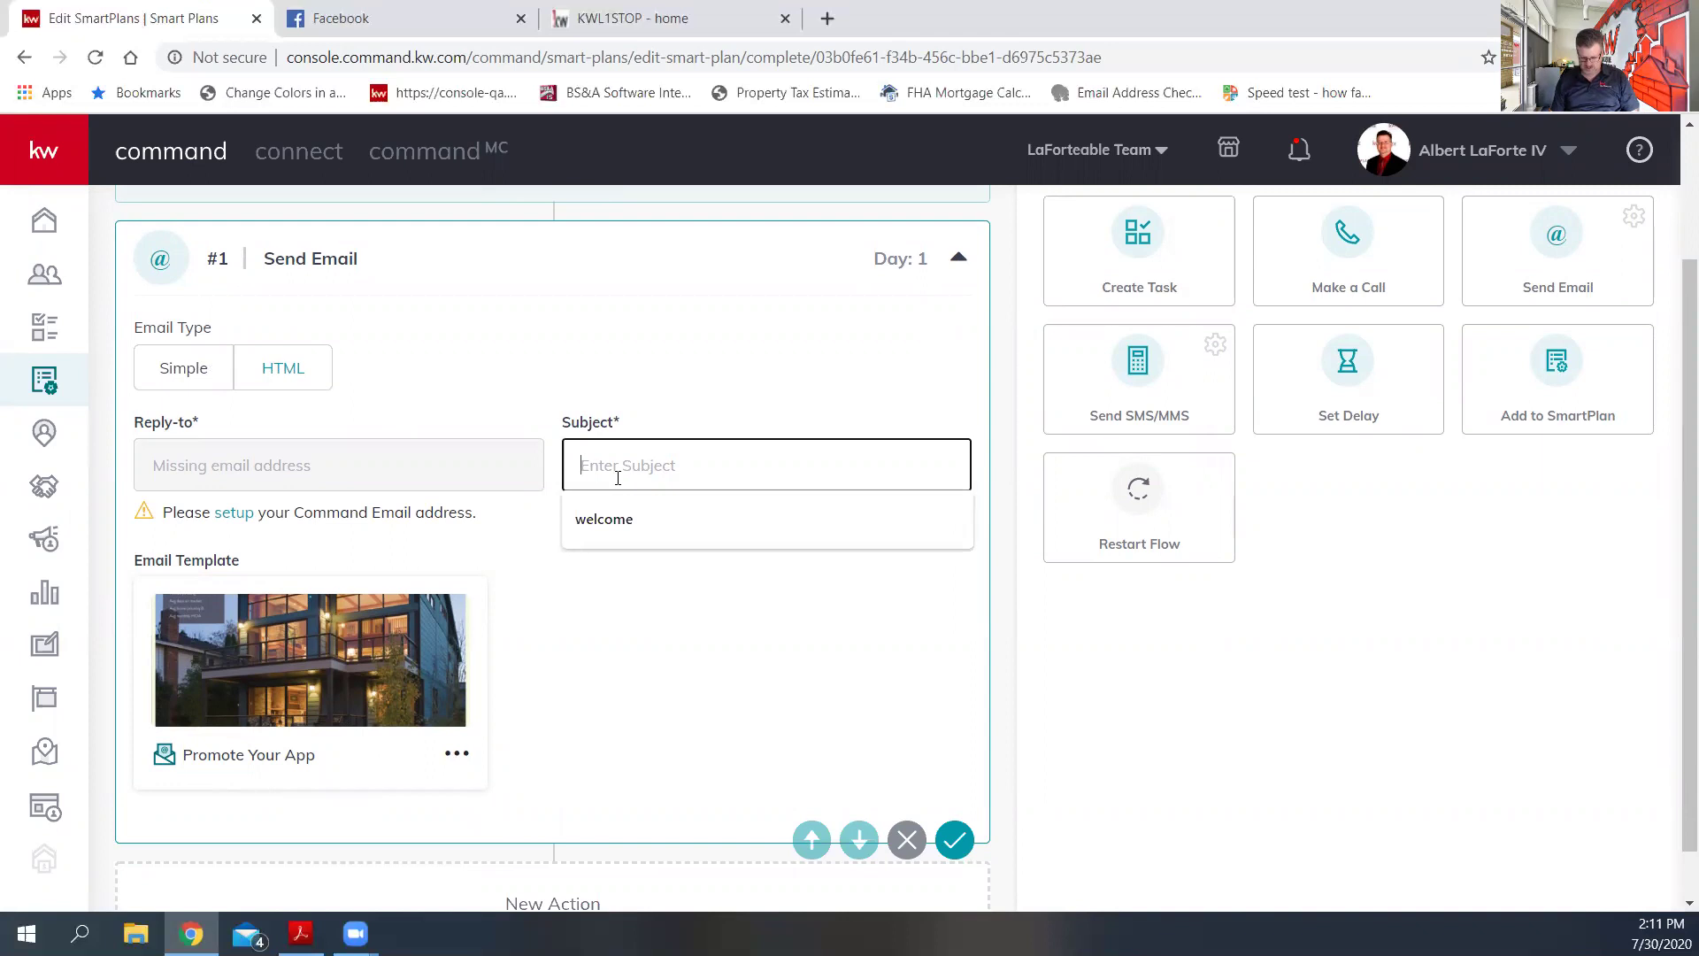
{"action": "type", "text": "Check ou"}
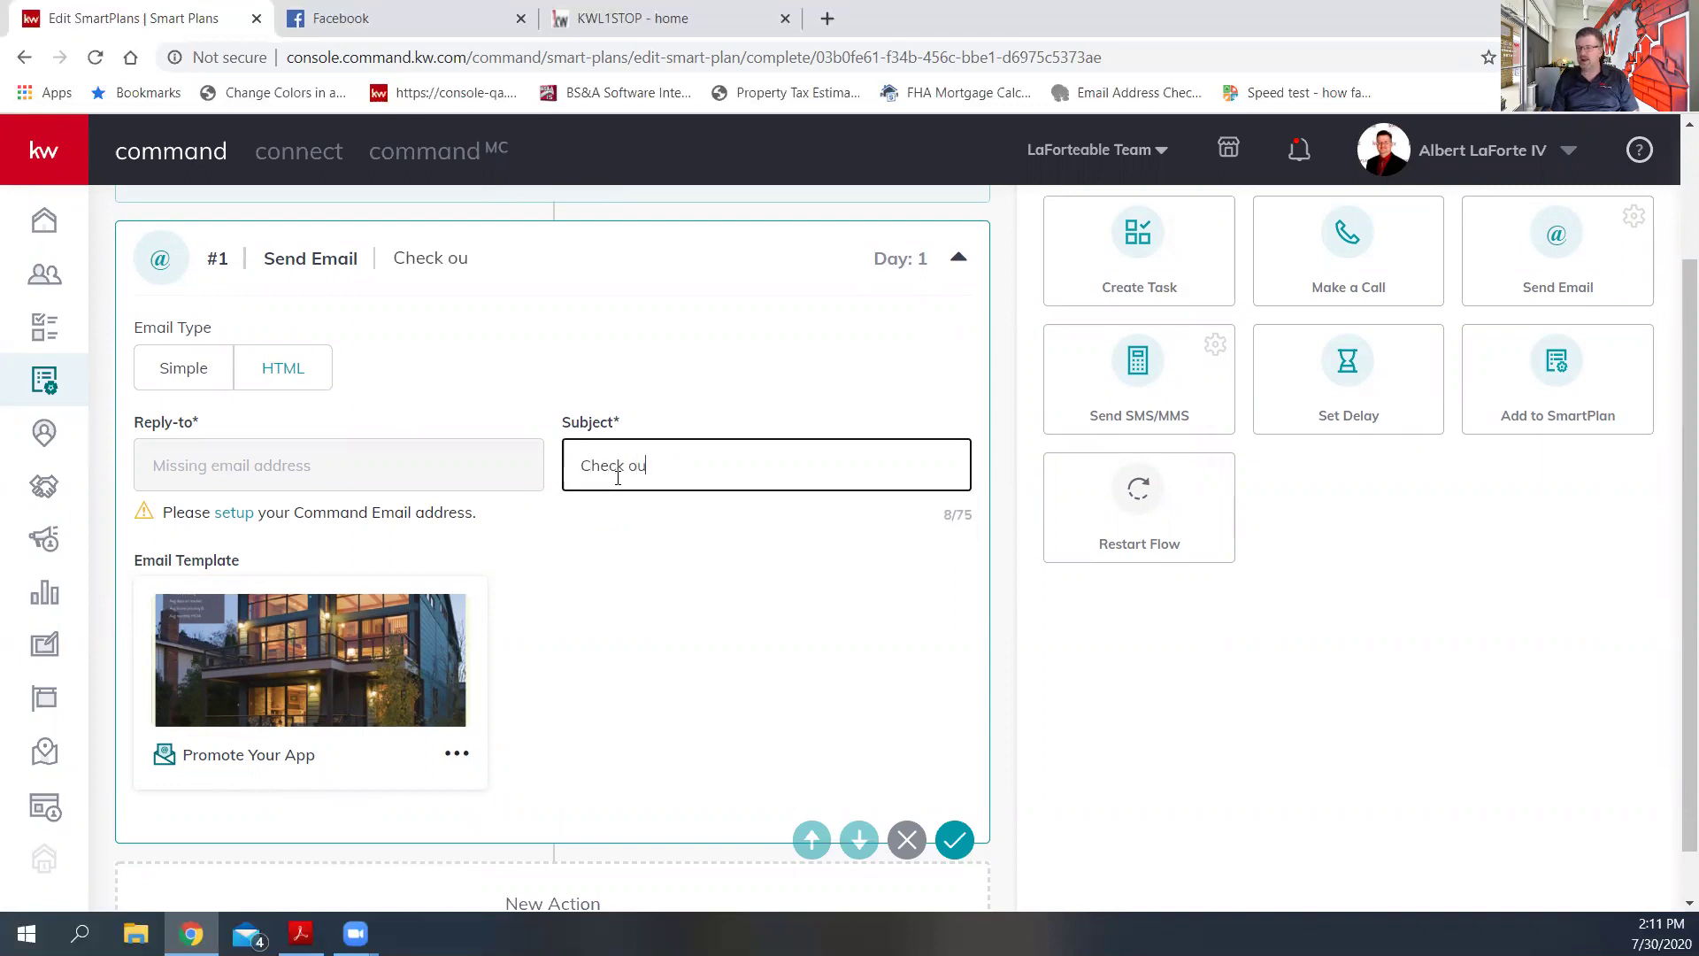
{"action": "type", "text": "t my app"}
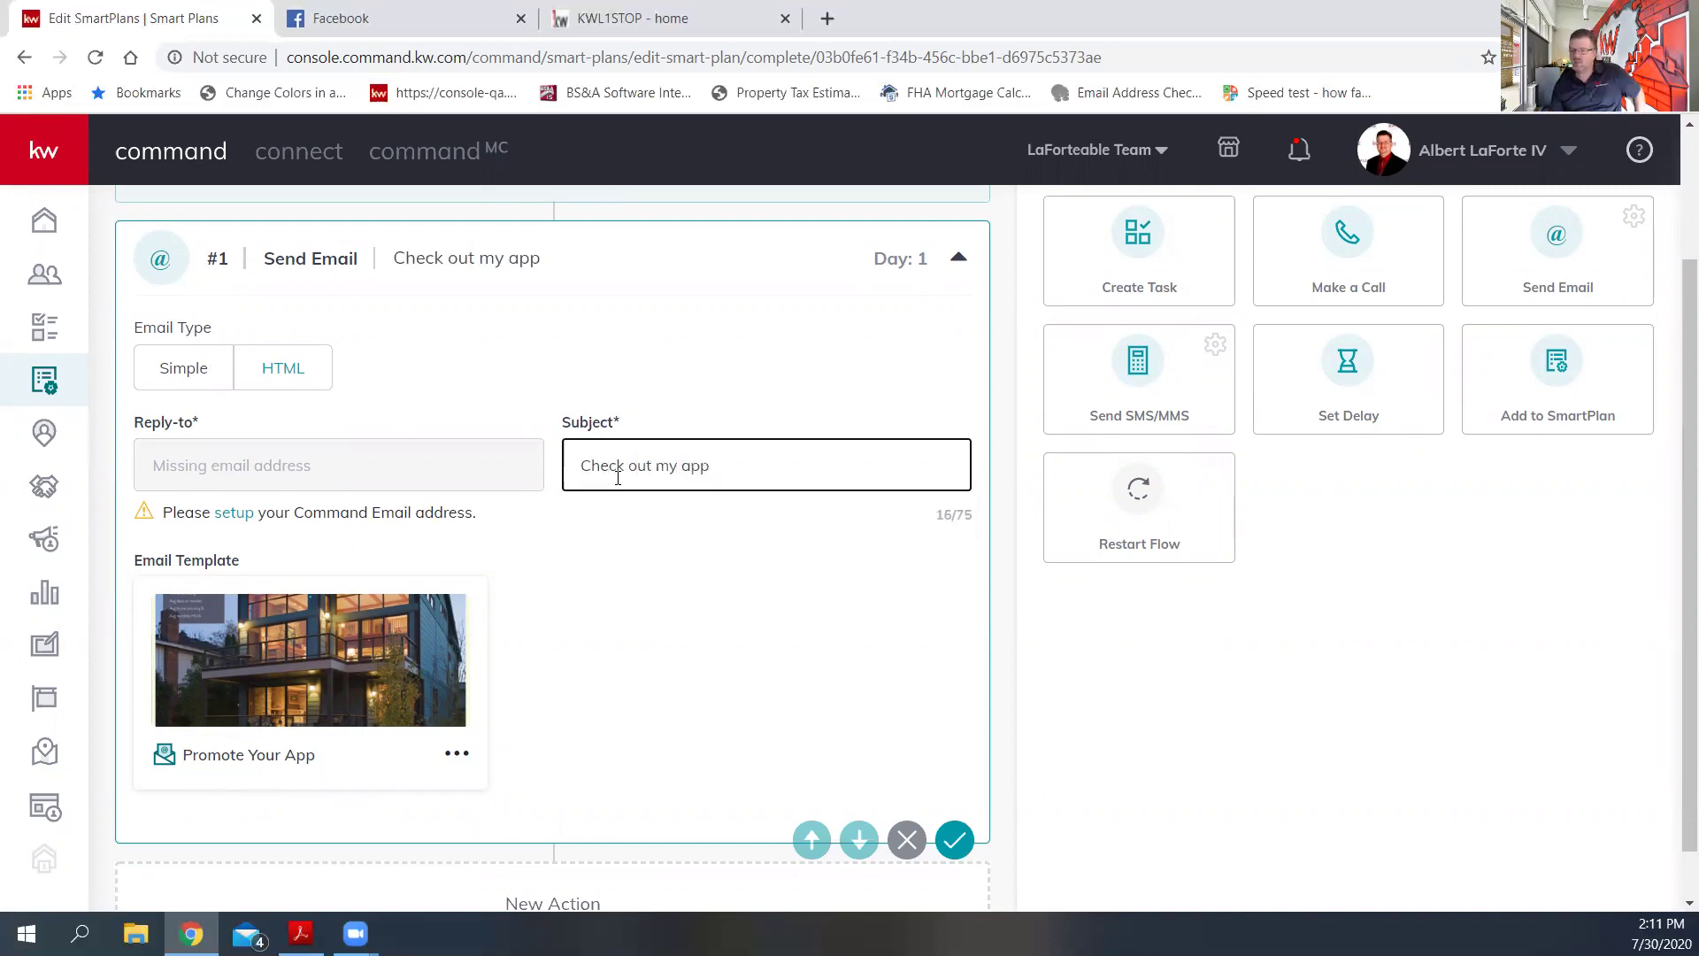
- Preview the "Promote Your App" template, read it through to its footer, and close the preview
{"action": "left_click", "coordinate": [456, 757]}
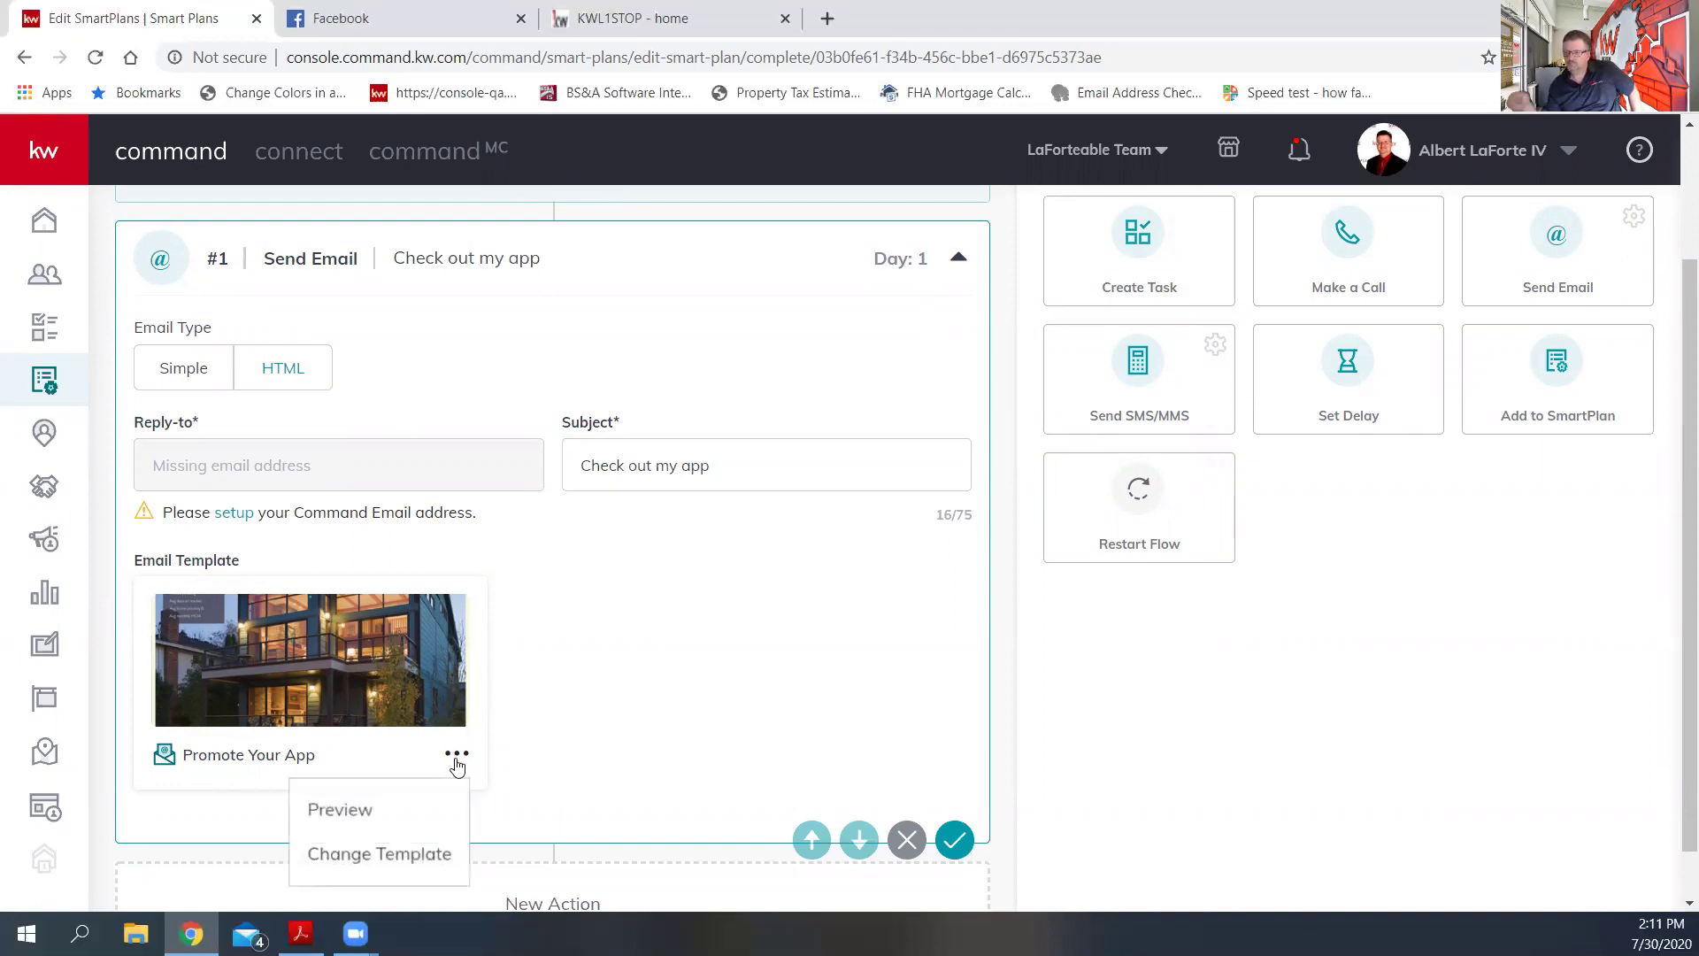
{"action": "left_click", "coordinate": [381, 812]}
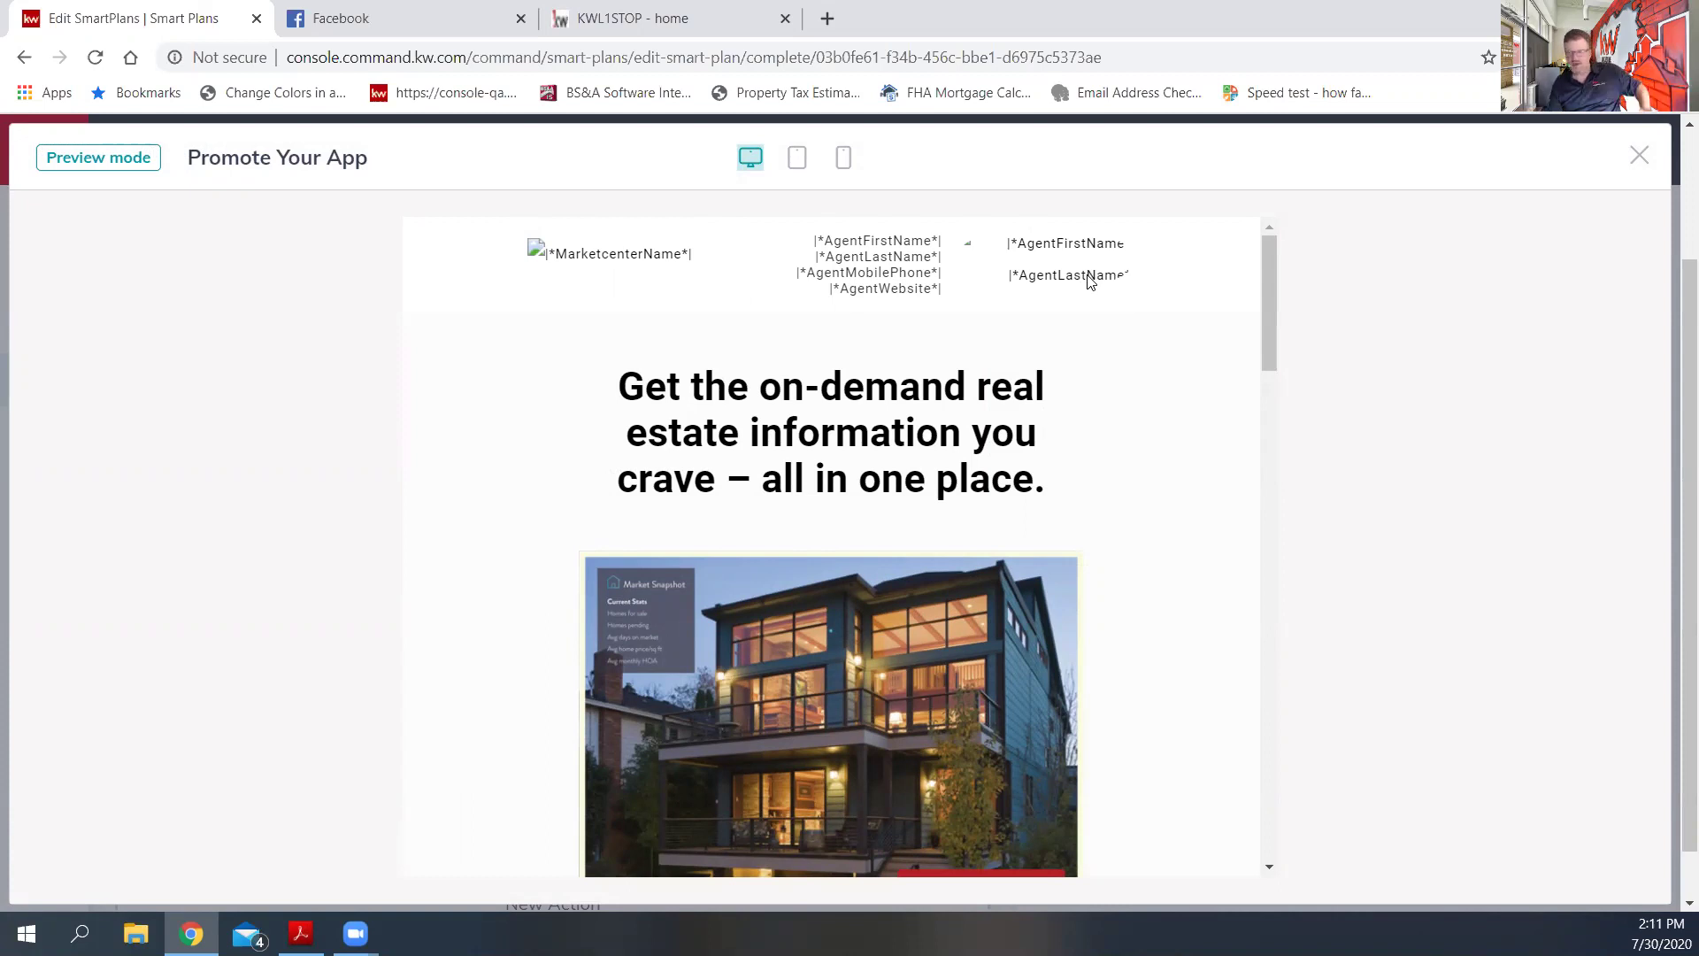
{"action": "scroll", "coordinate": [1133, 370], "scroll_direction": "down", "scroll_amount": 5}
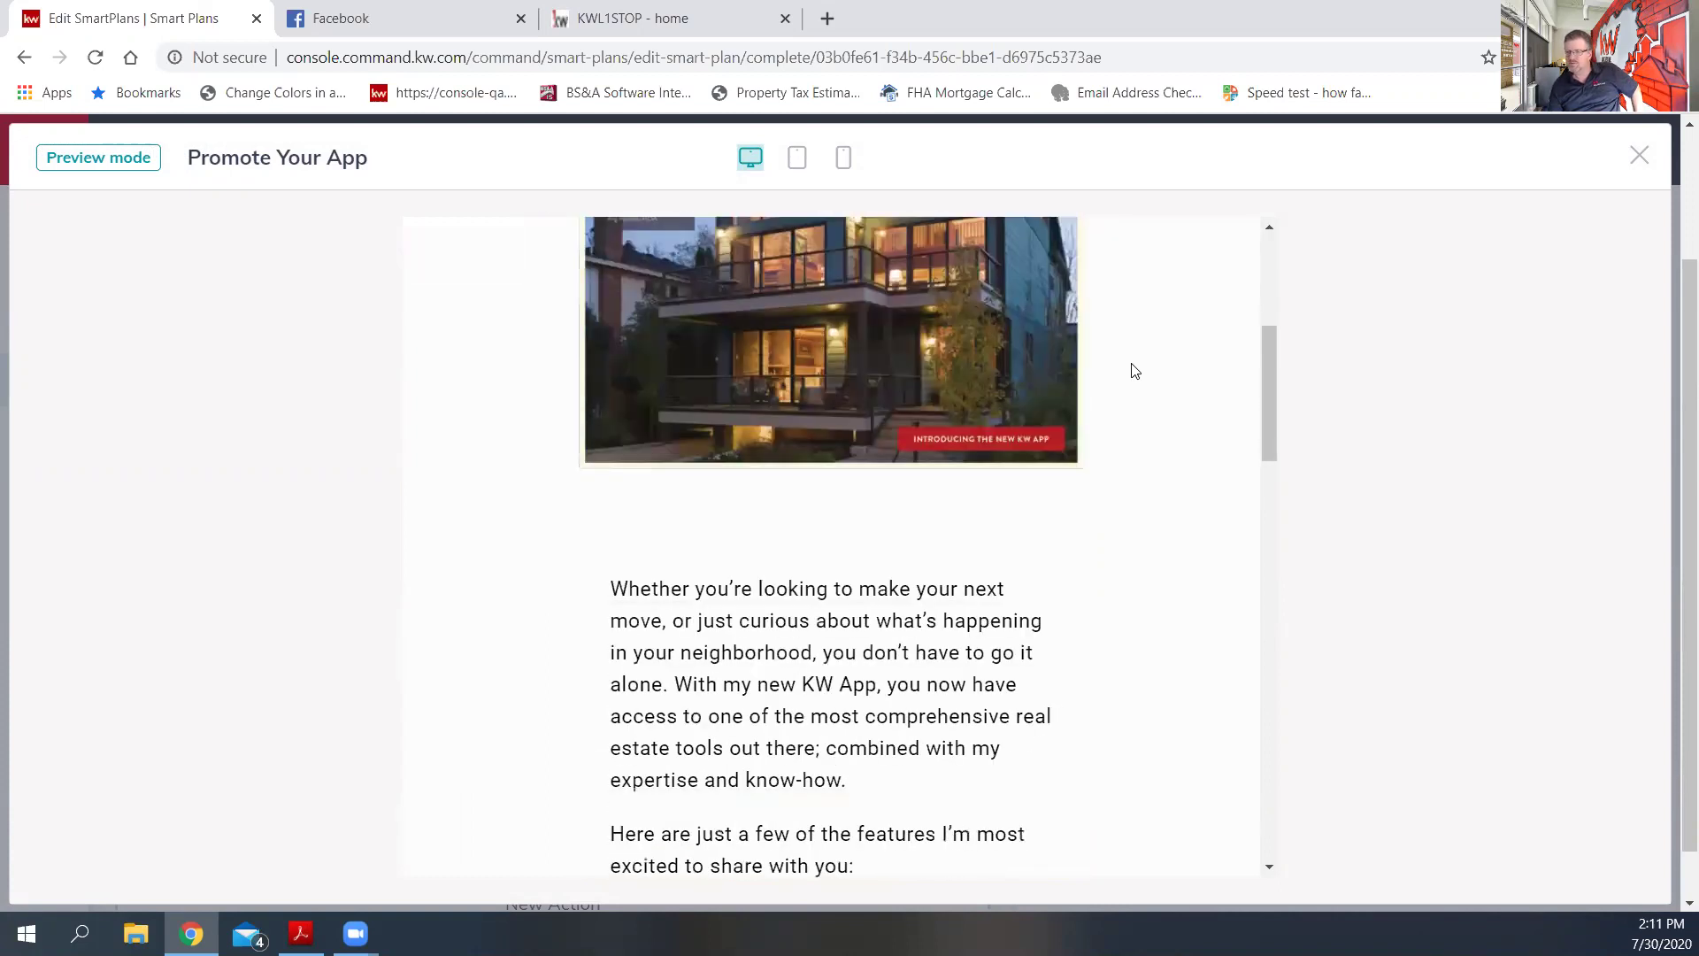
{"action": "scroll", "coordinate": [1135, 370], "scroll_direction": "down", "scroll_amount": 12}
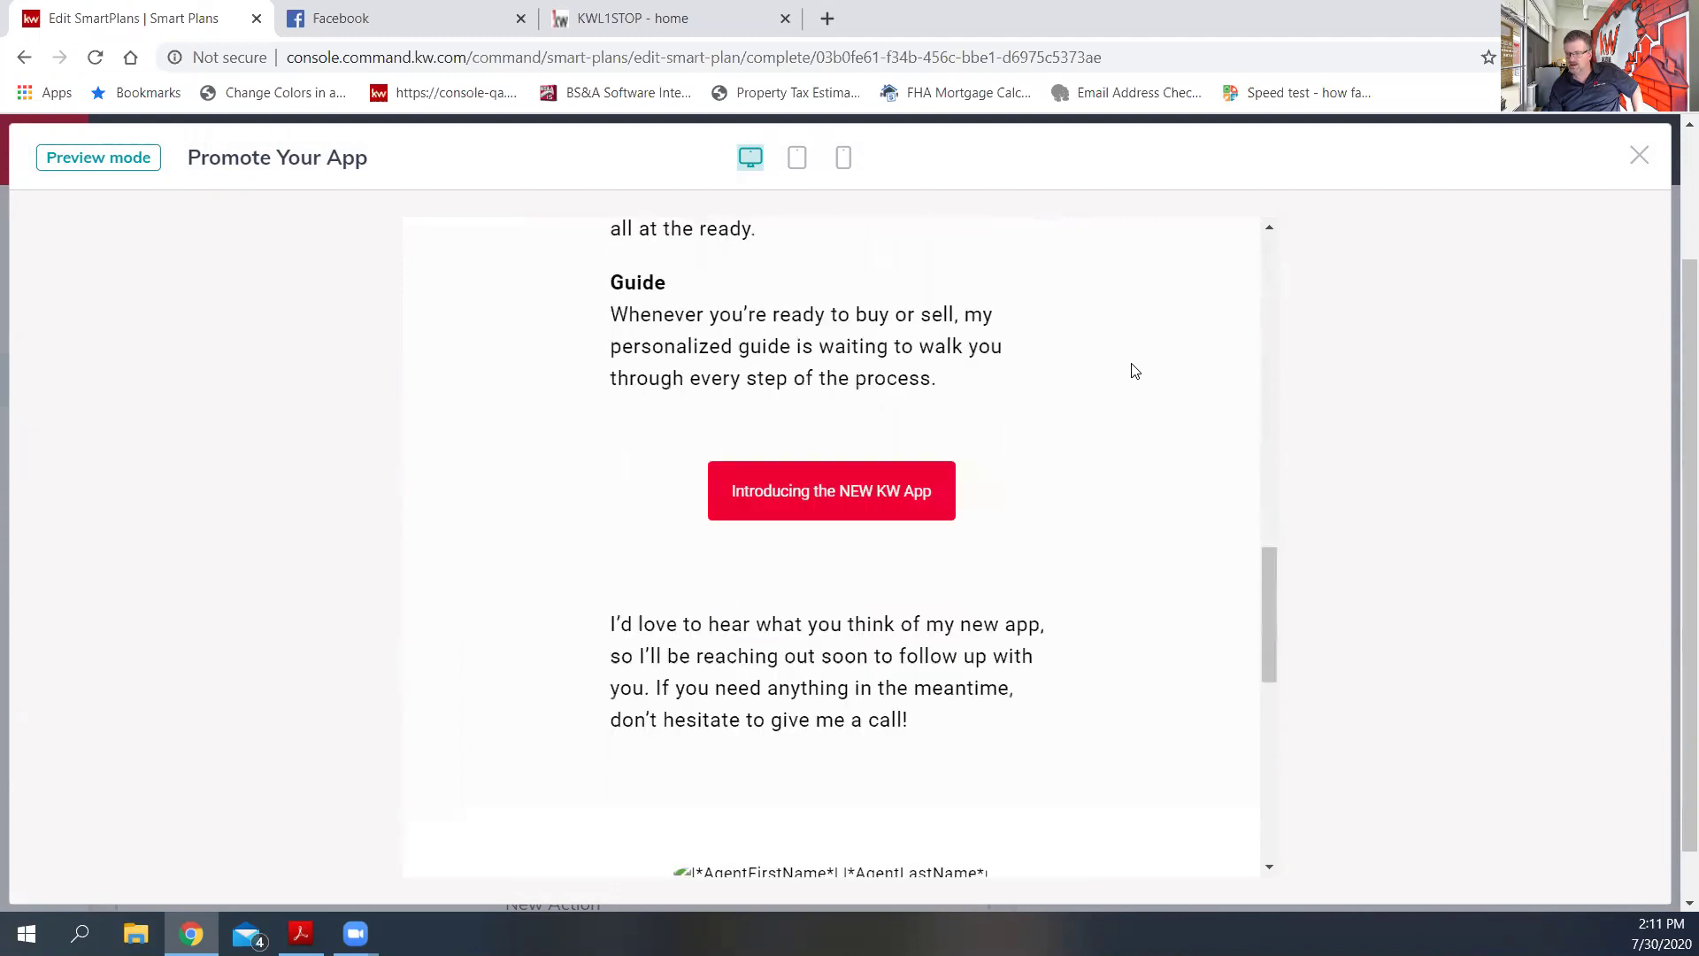
{"action": "scroll", "coordinate": [1058, 421], "scroll_direction": "down", "scroll_amount": 5}
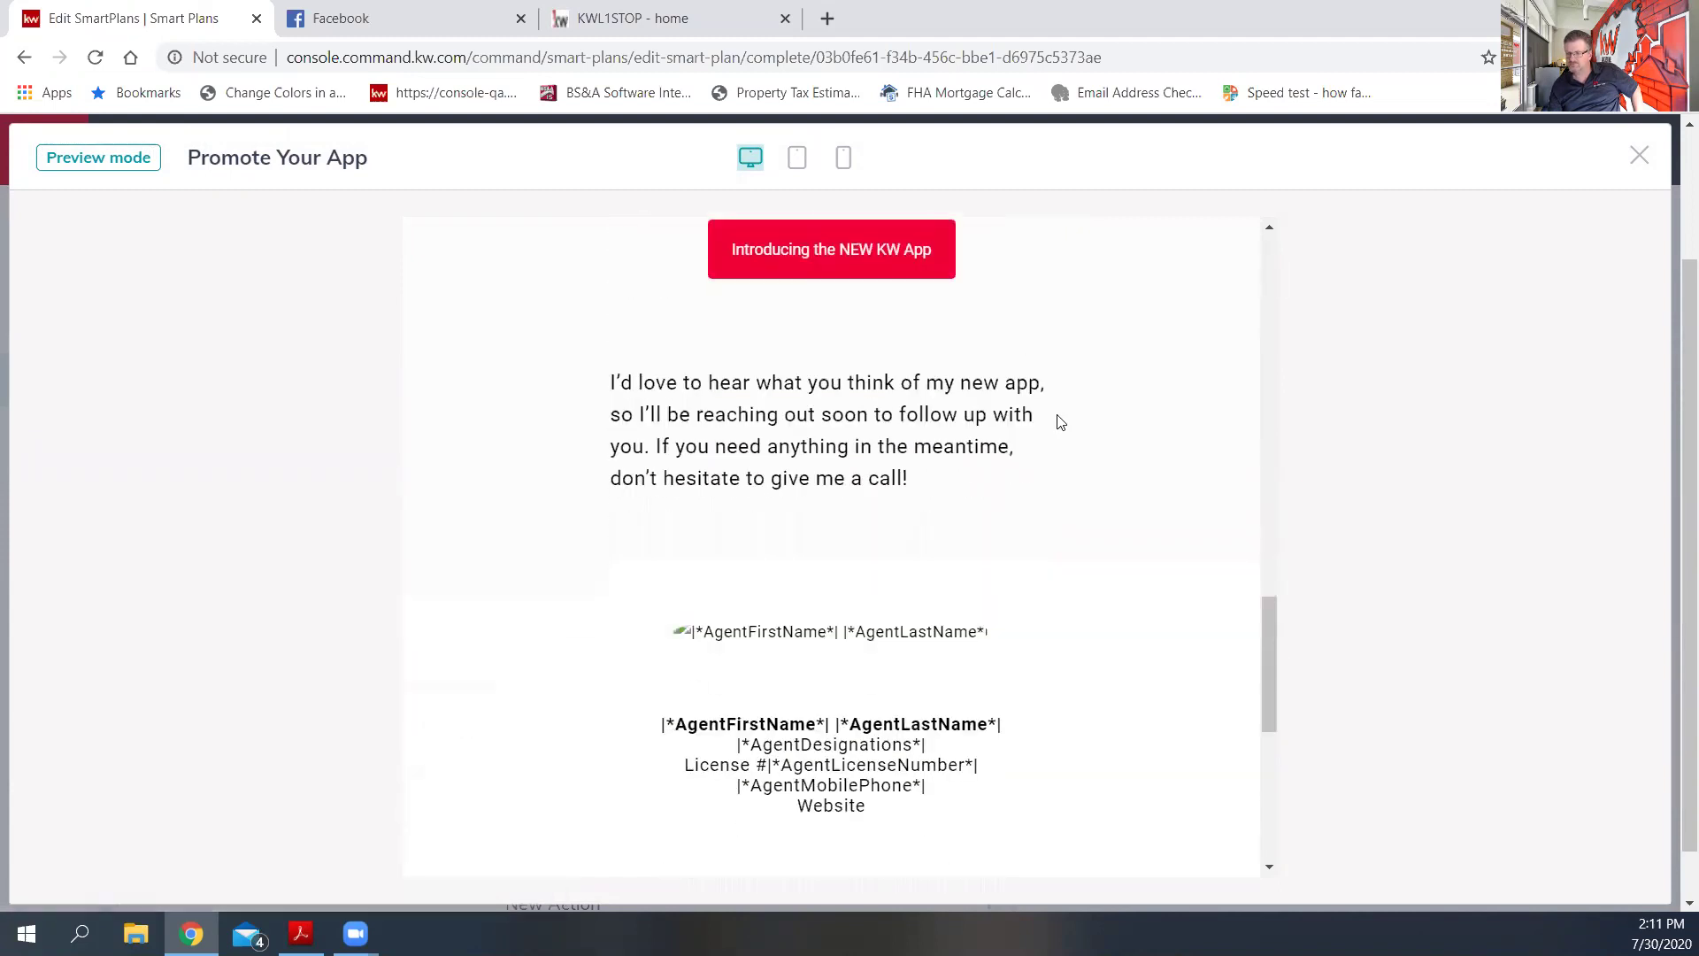
{"action": "scroll", "coordinate": [1073, 509], "scroll_direction": "down", "scroll_amount": 2}
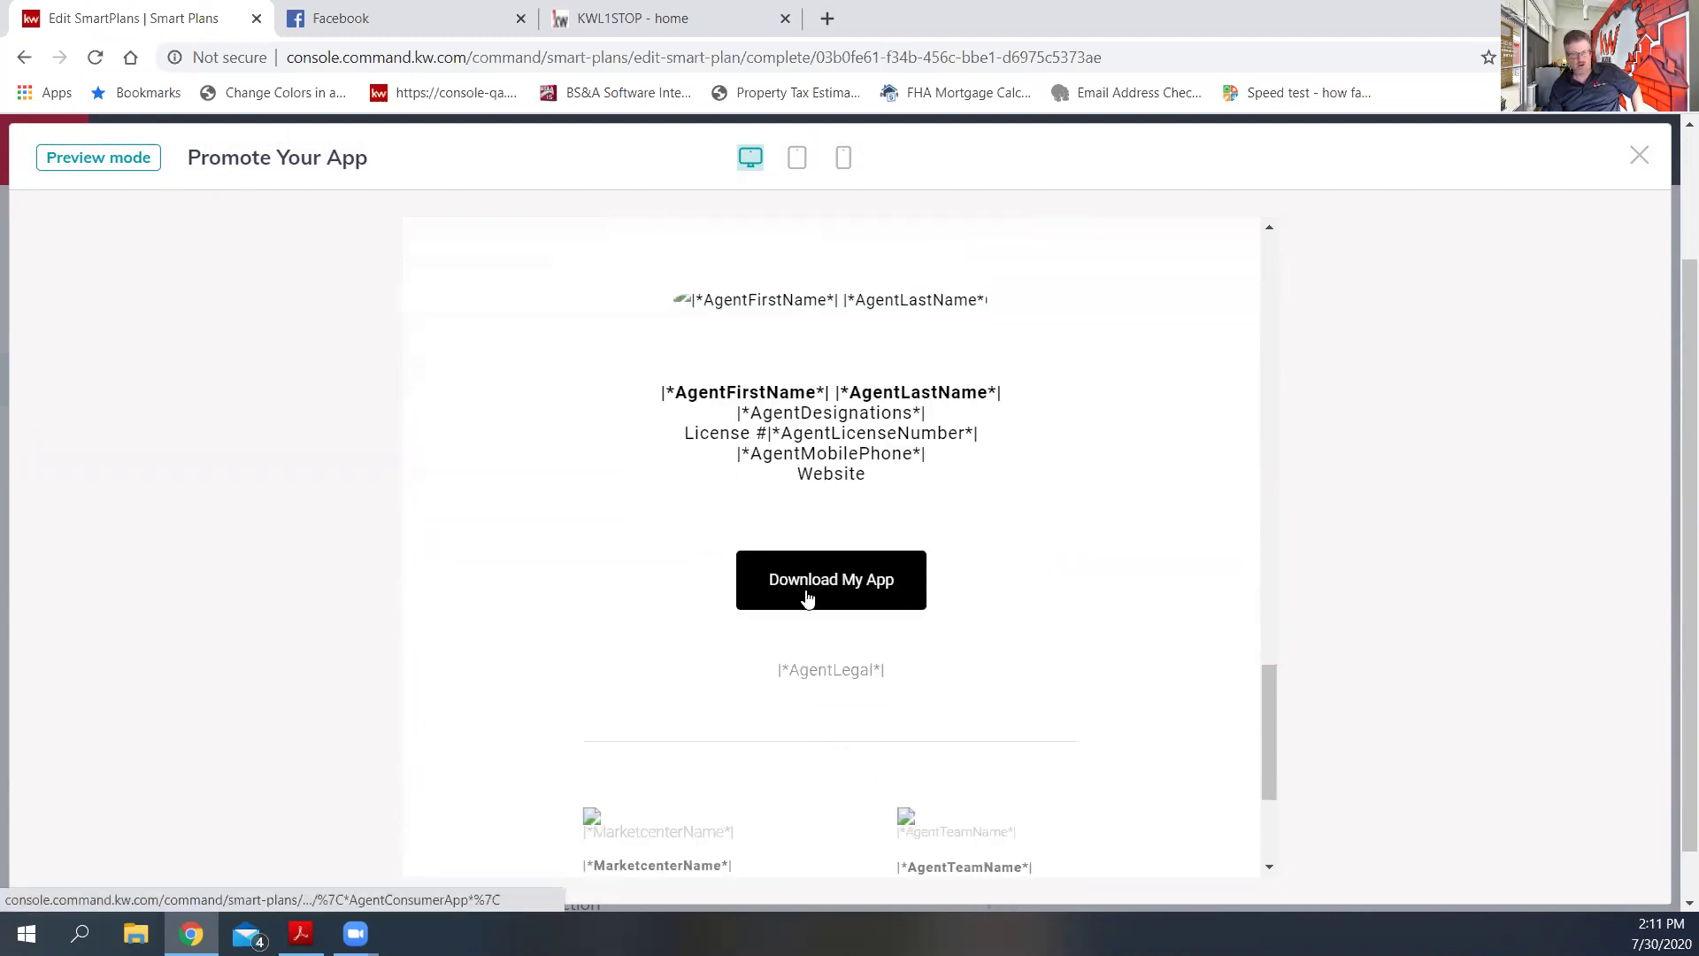
{"action": "scroll", "coordinate": [885, 584], "scroll_direction": "down", "scroll_amount": 3}
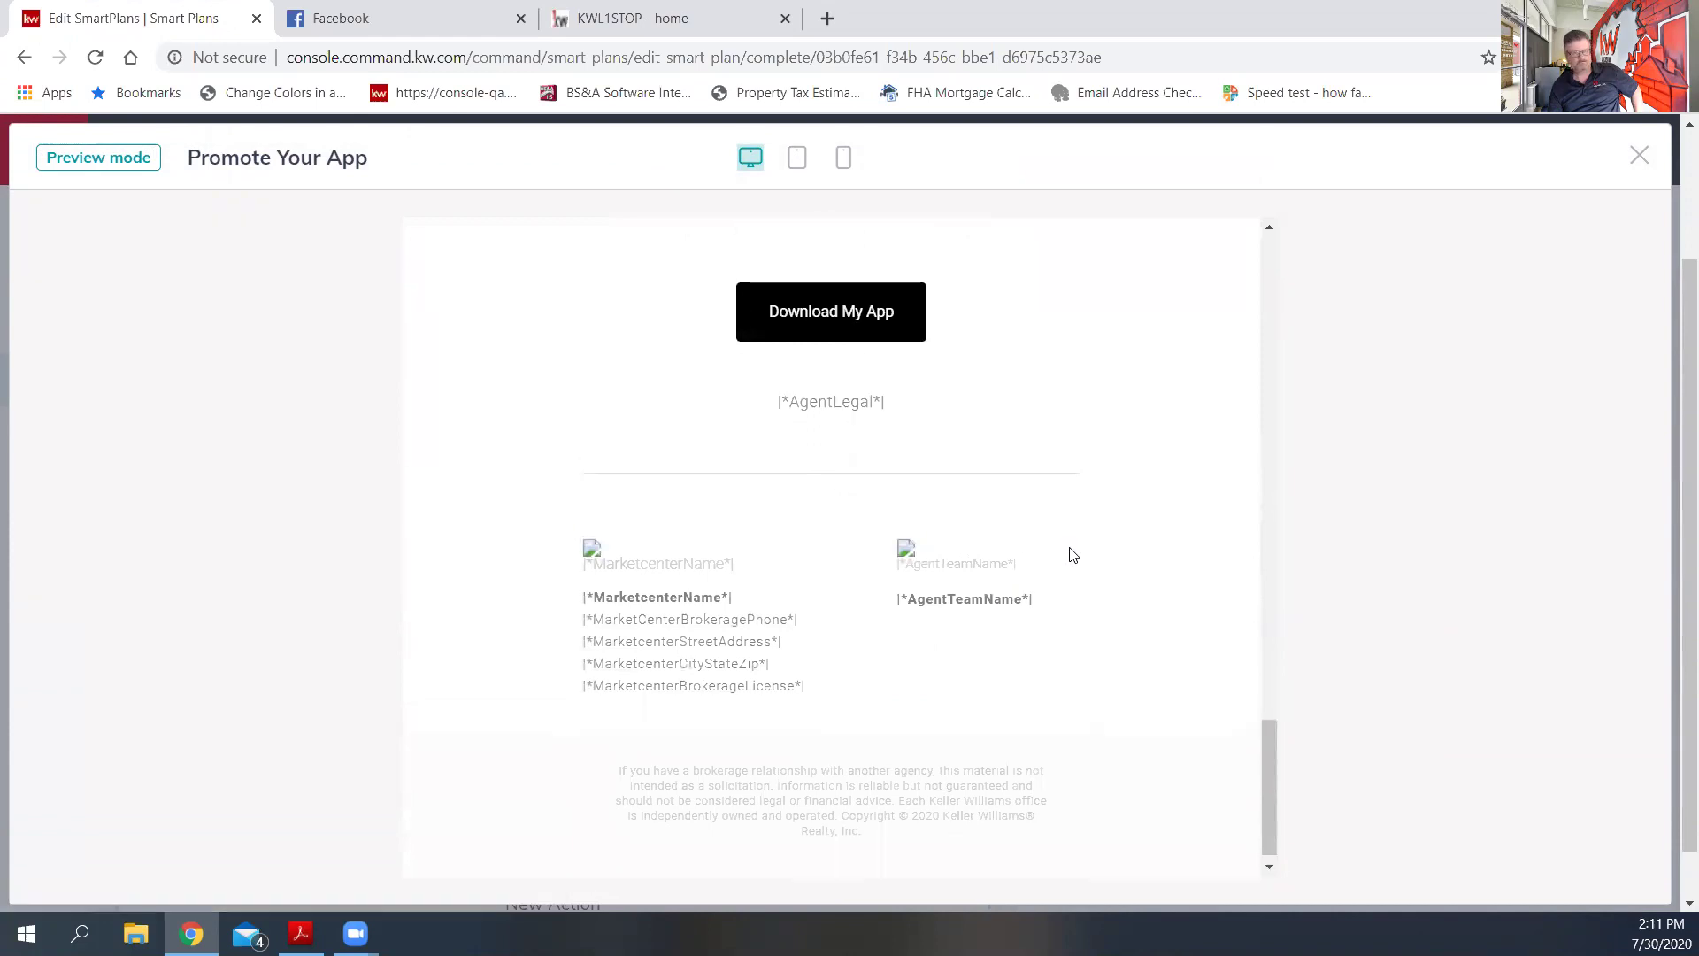
{"action": "scroll", "coordinate": [1073, 555], "scroll_direction": "up", "scroll_amount": 20}
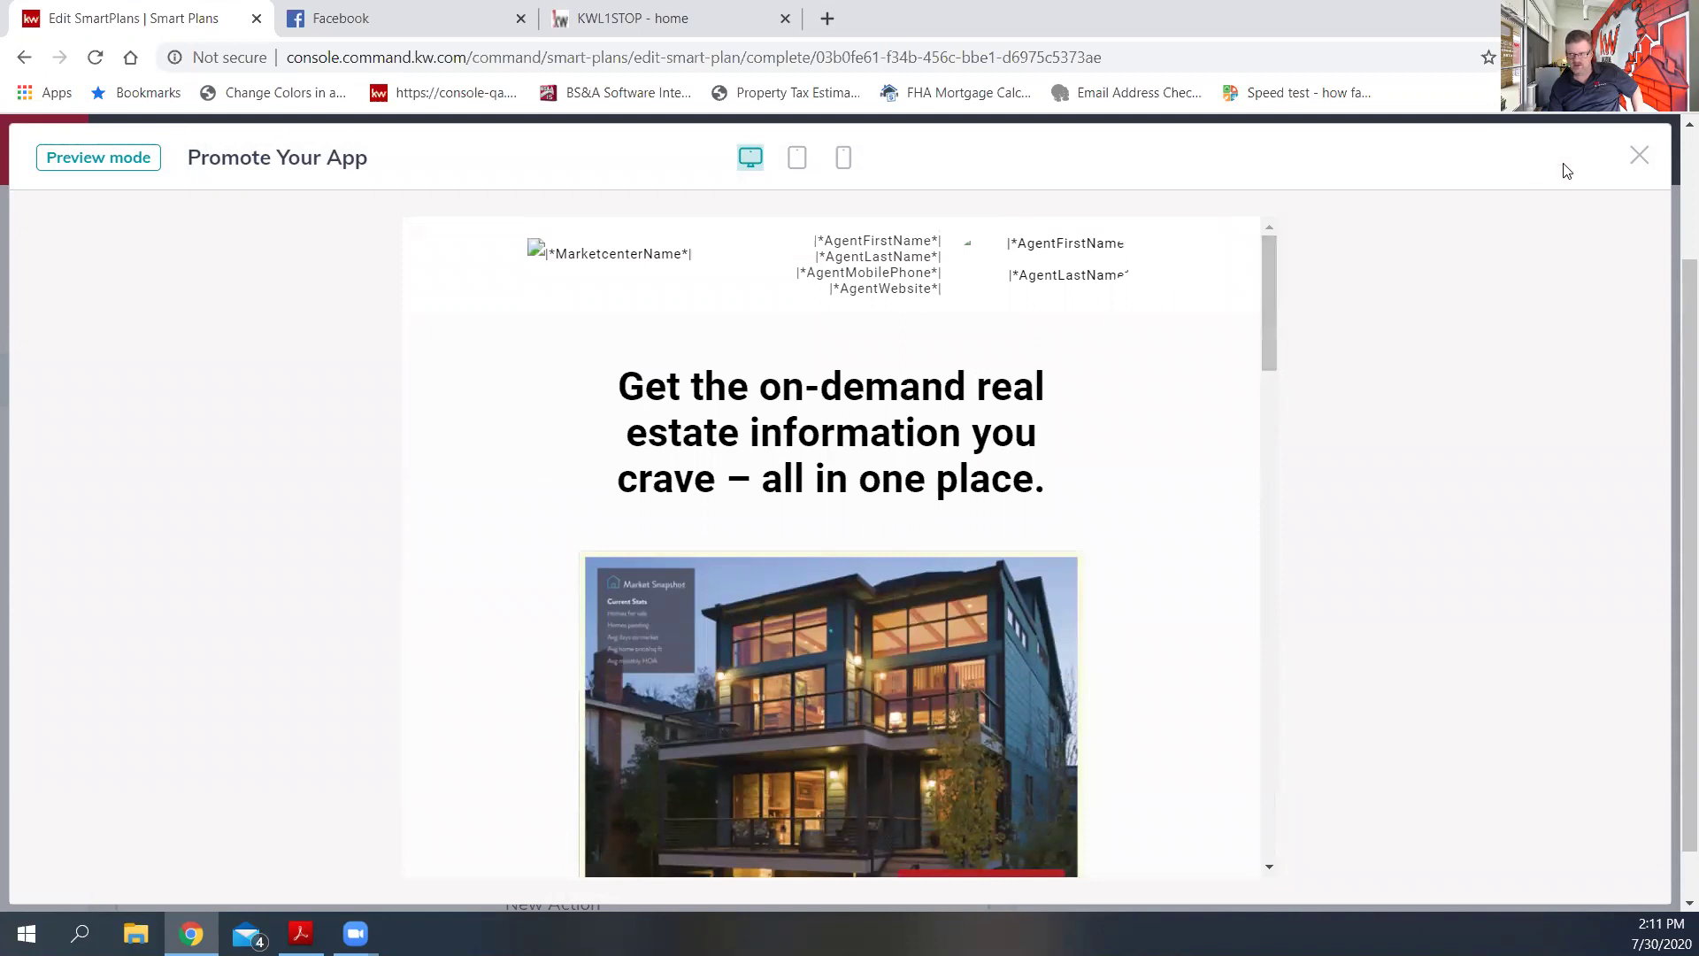
{"action": "left_click", "coordinate": [1640, 157]}
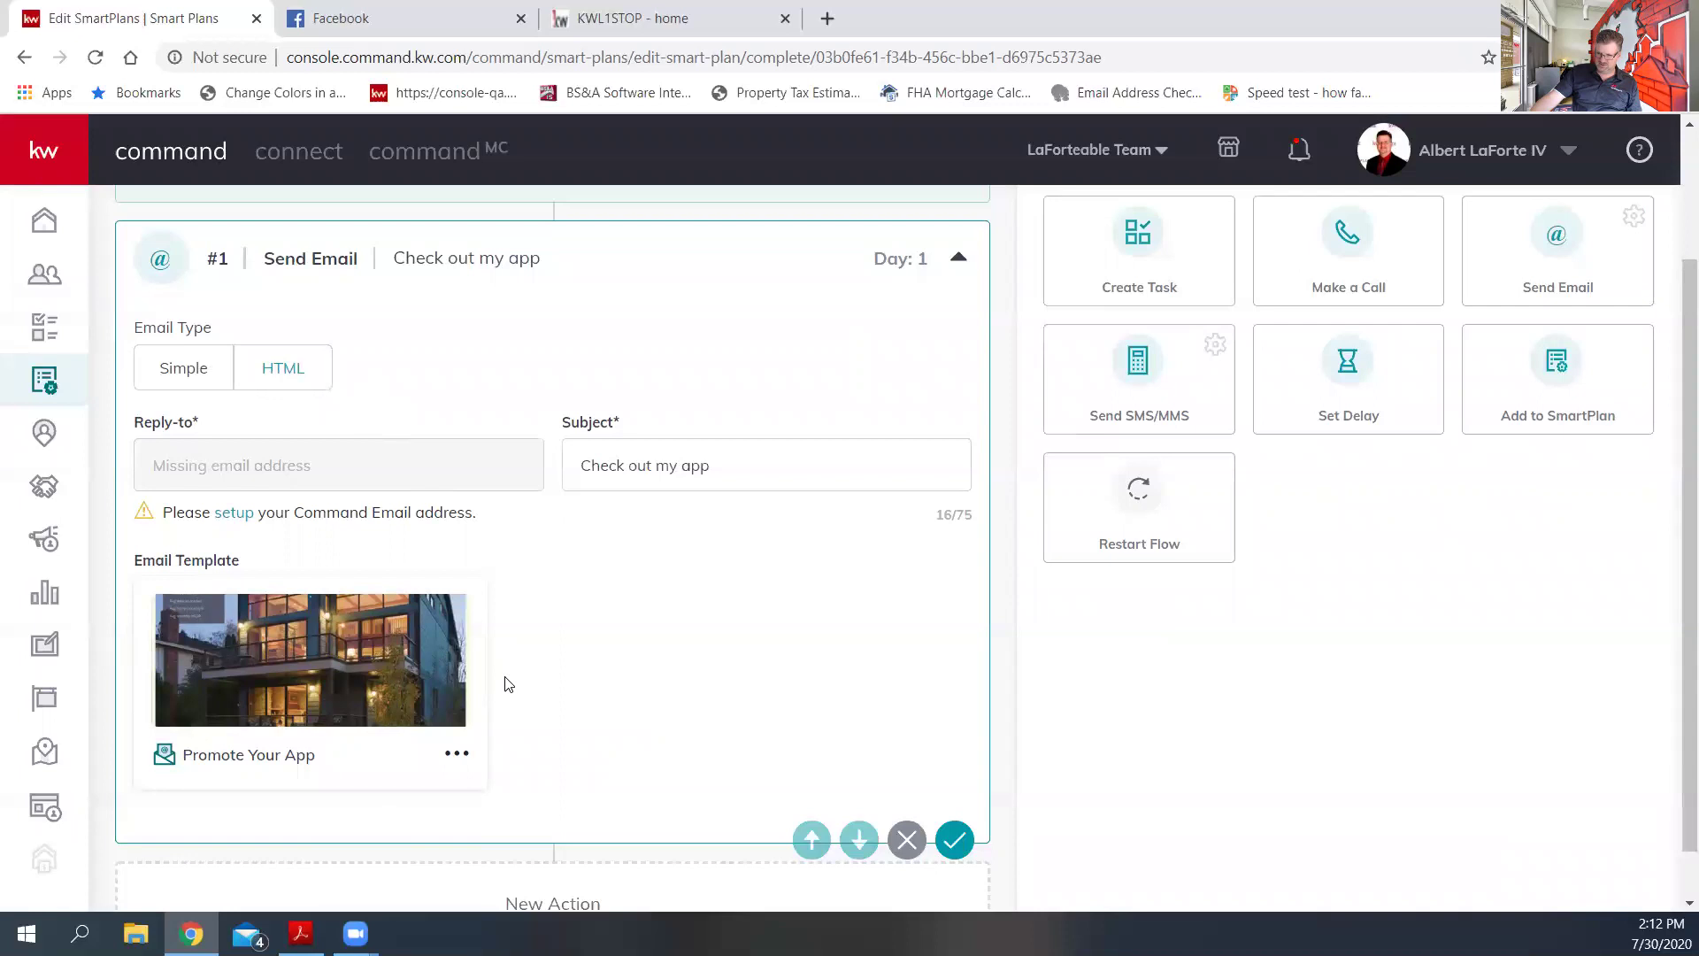
- Switch the email type to Simple and start the content with "Hello", the contact.first.name merge field and a comma
{"action": "left_click", "coordinate": [199, 377]}
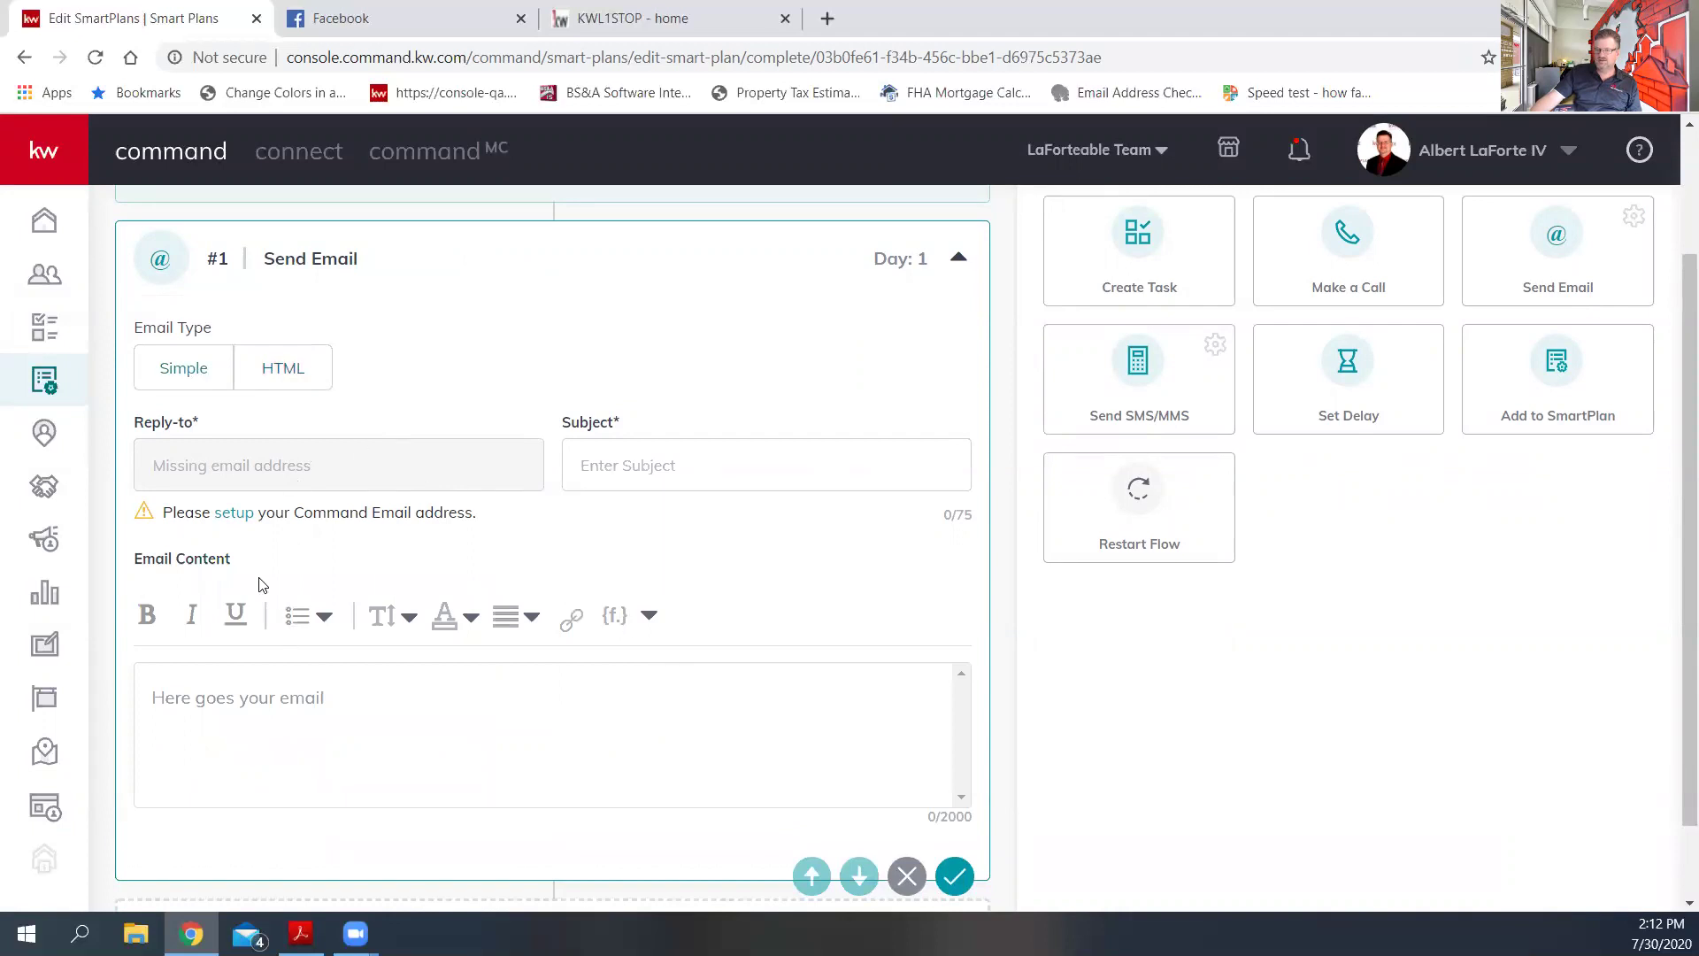
{"action": "left_click", "coordinate": [221, 708]}
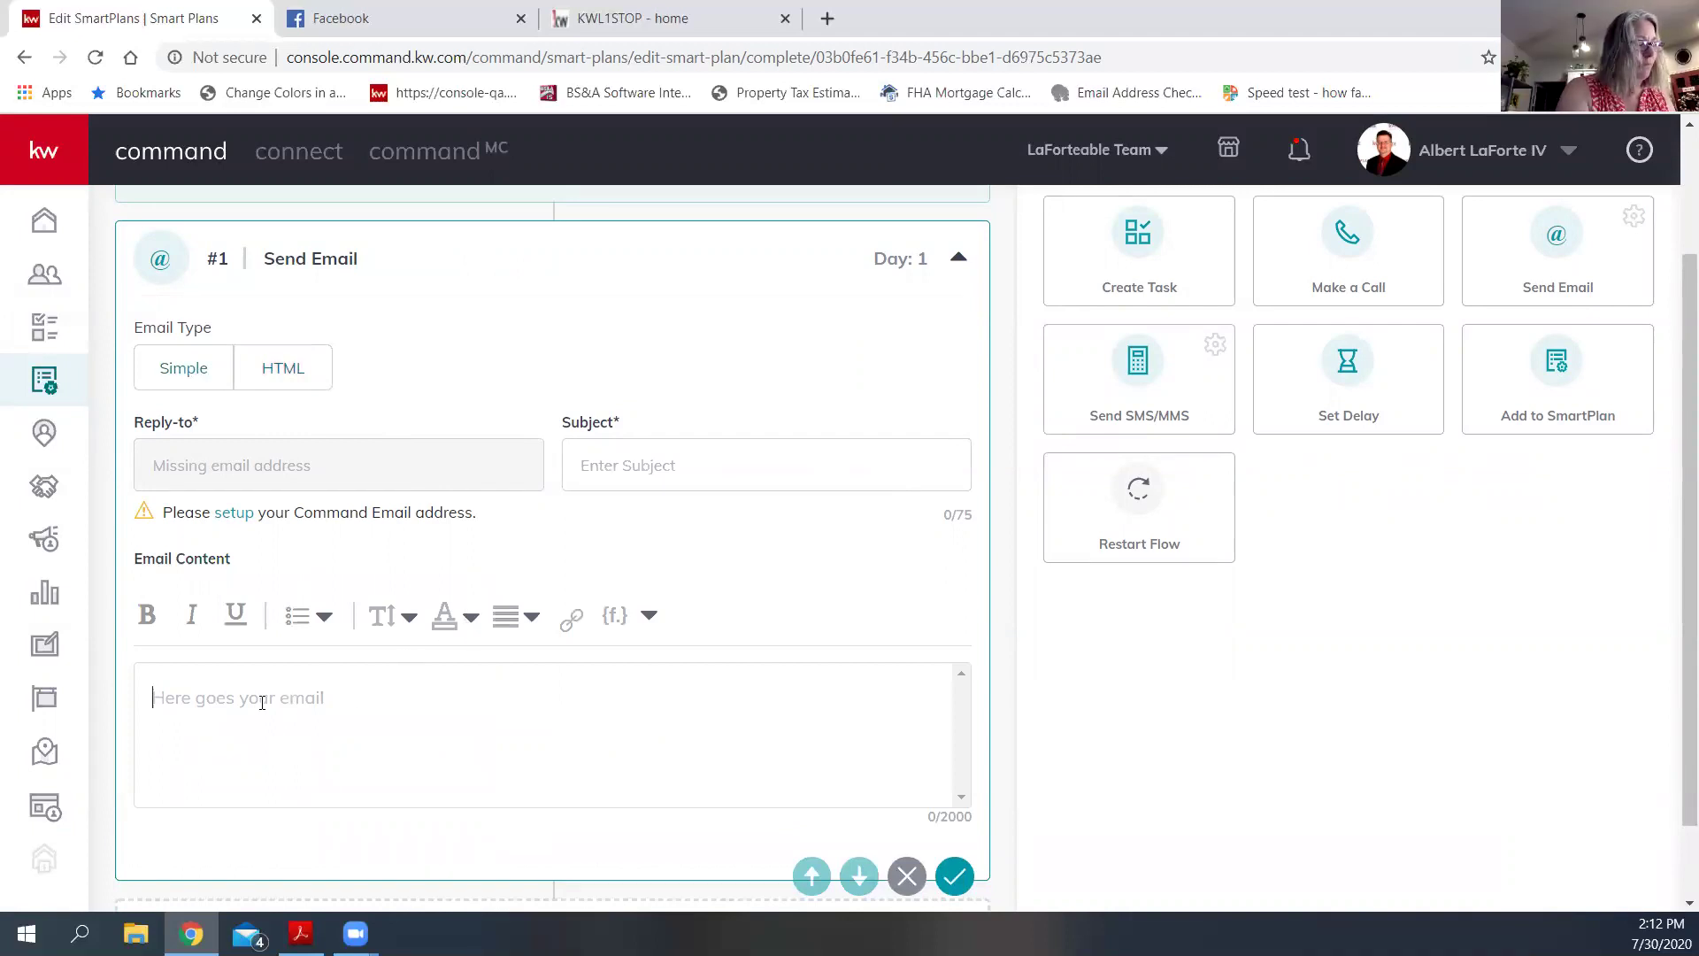
{"action": "left_click", "coordinate": [256, 701]}
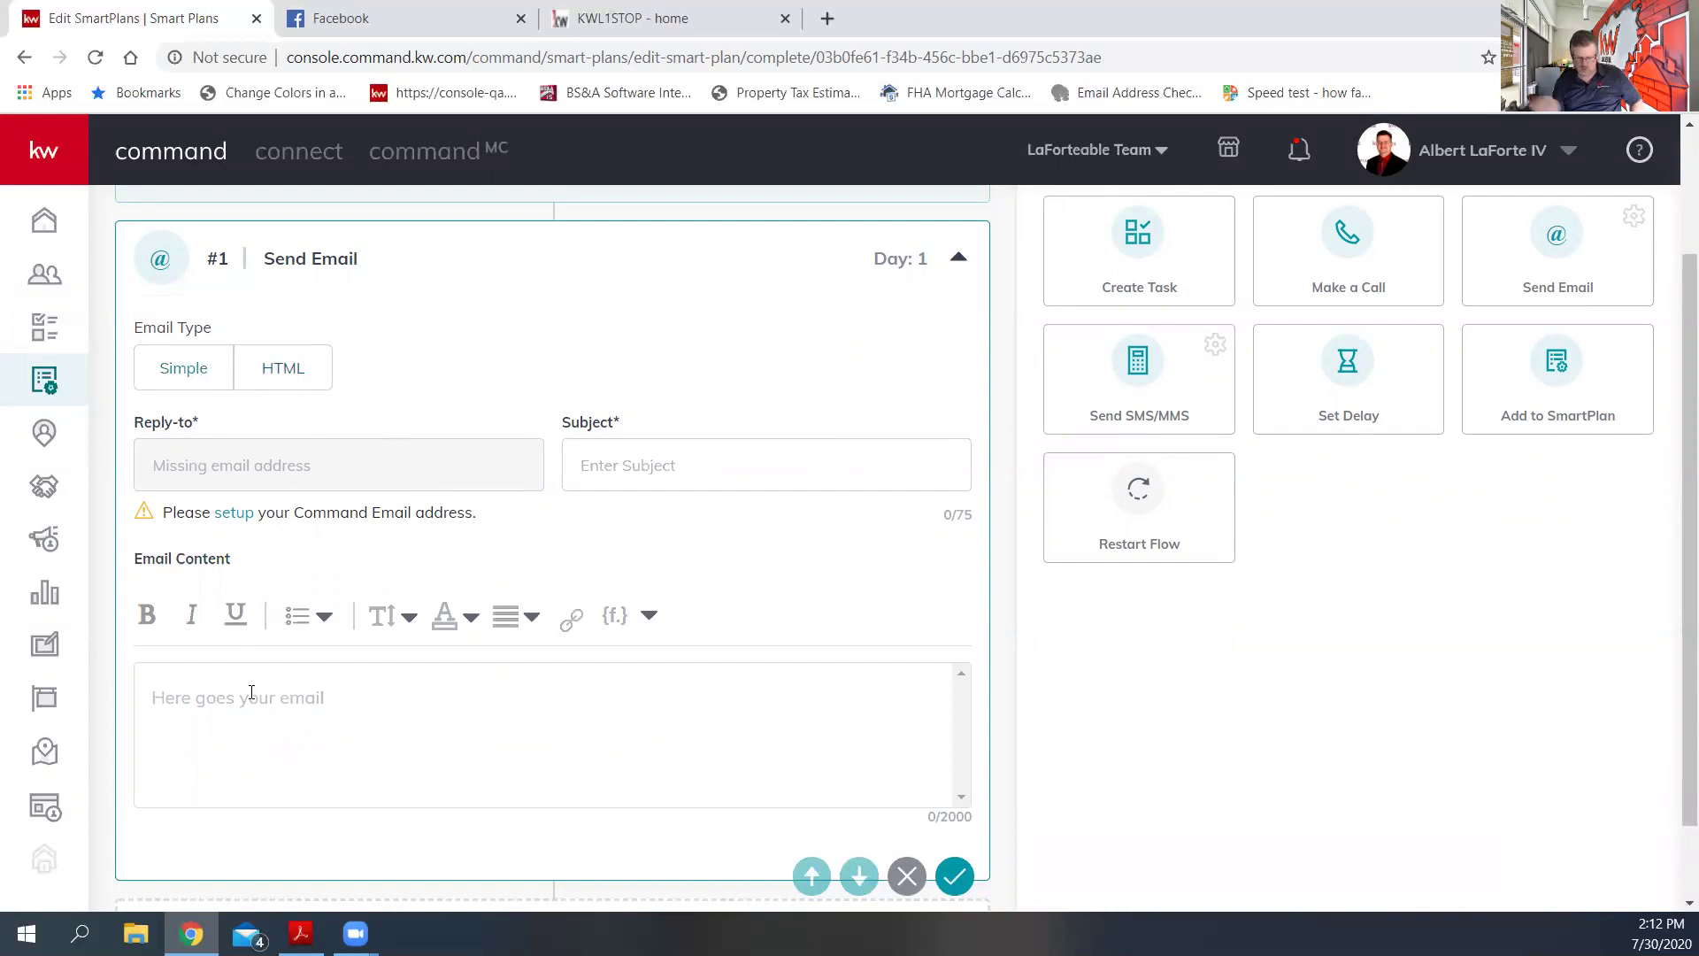
{"action": "type", "text": "Hello"}
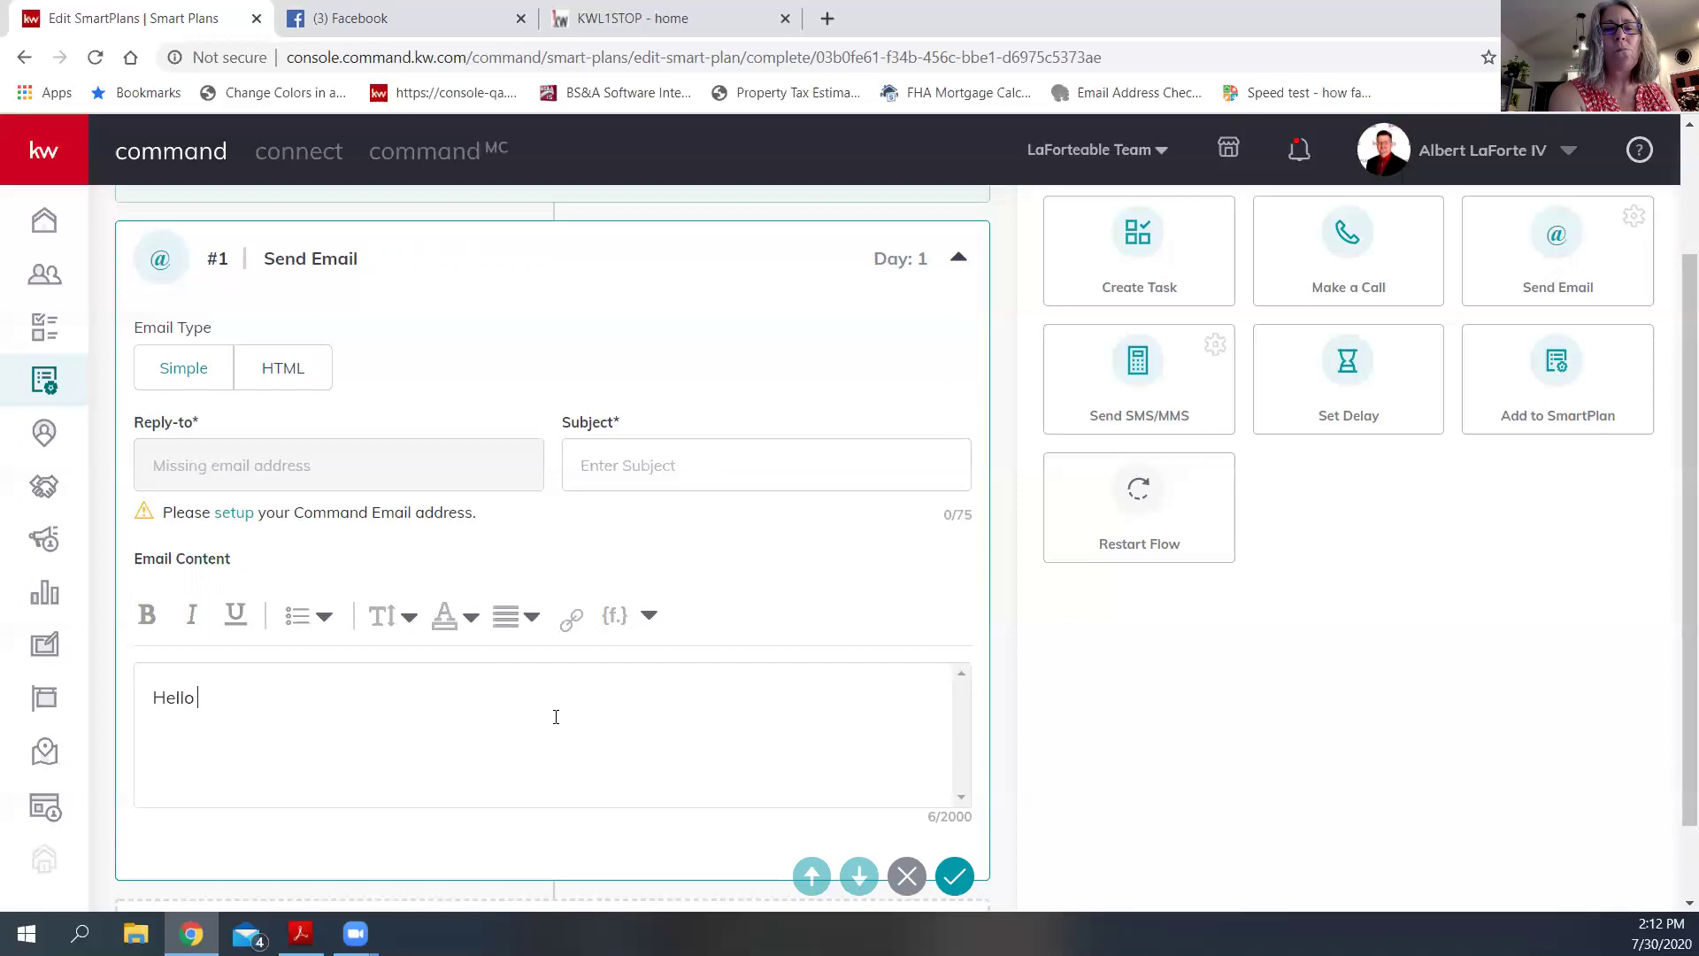
{"action": "left_click", "coordinate": [614, 624]}
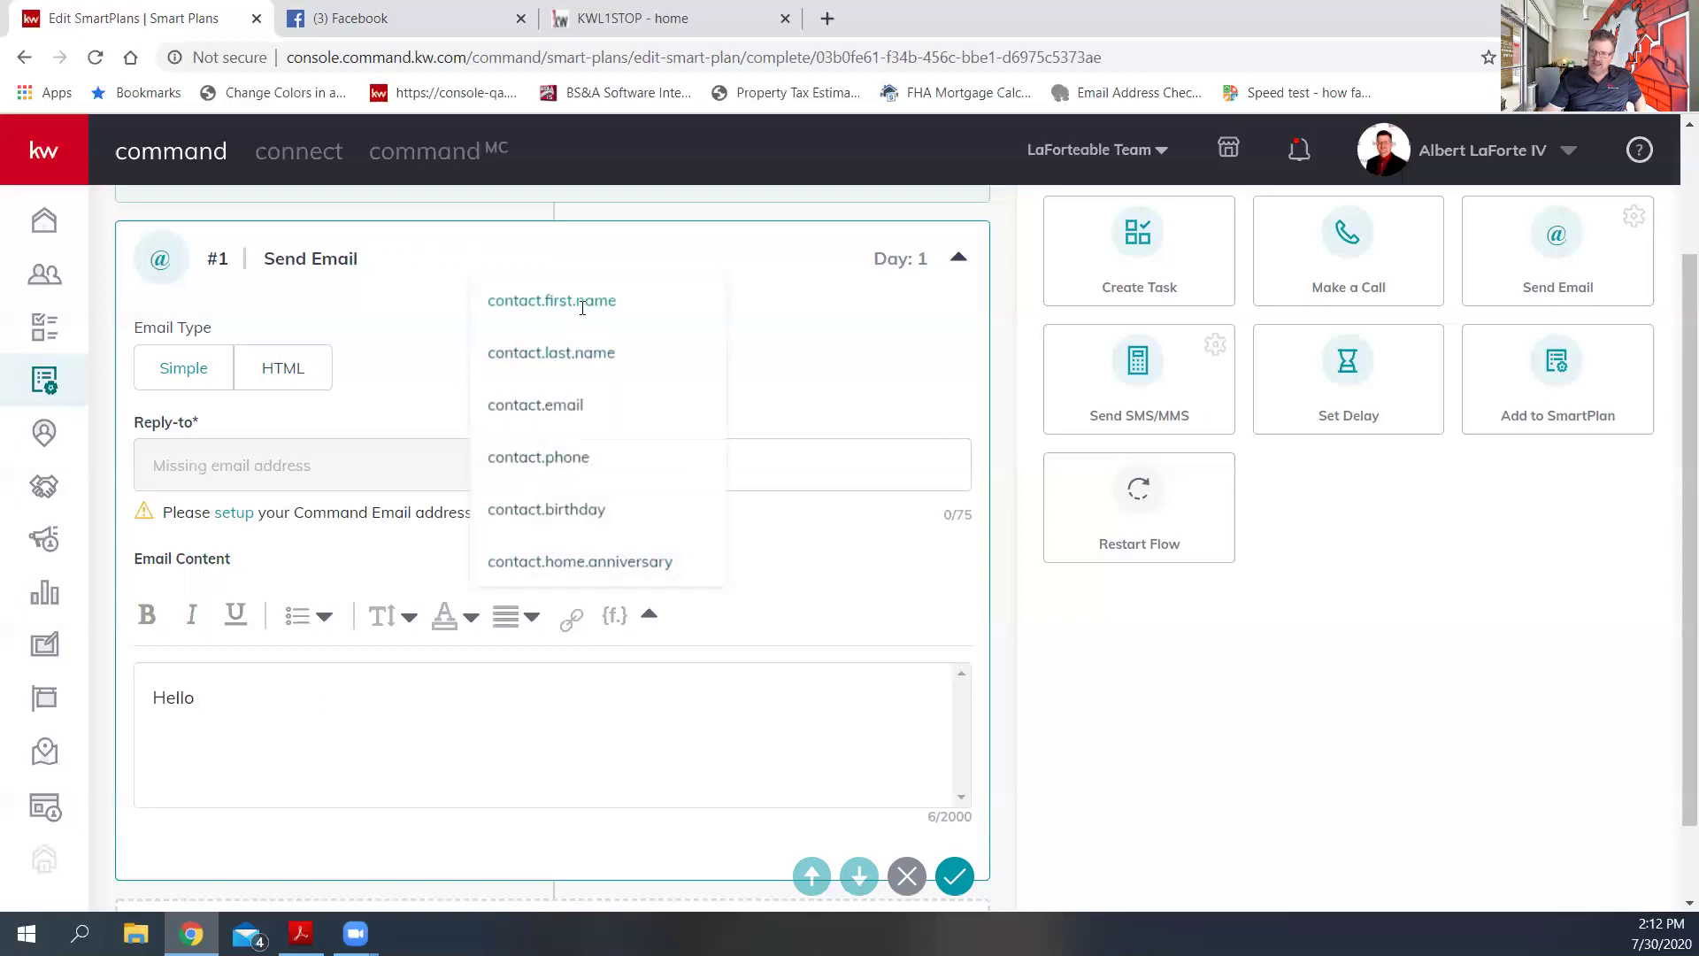
{"action": "left_click", "coordinate": [583, 301]}
{"action": "type", "text": ", "}
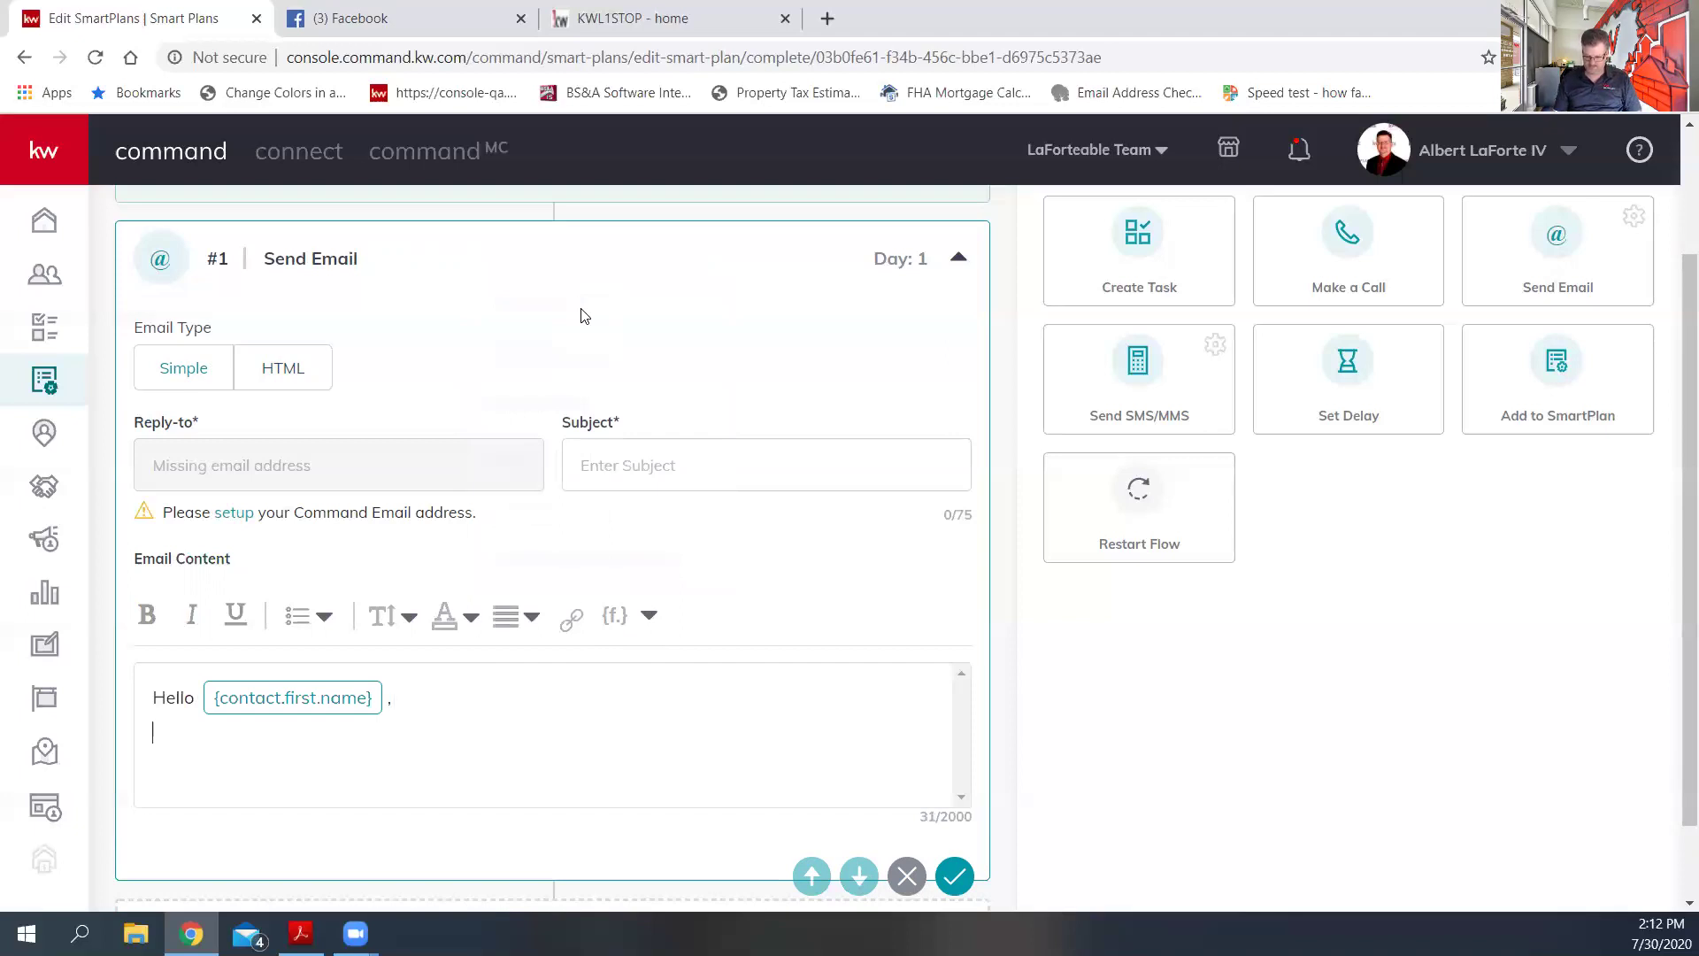
- Add the lines "Check out my new app. Here are some listings." and "New Listings" below the greeting
{"action": "type", "text": "Check "}
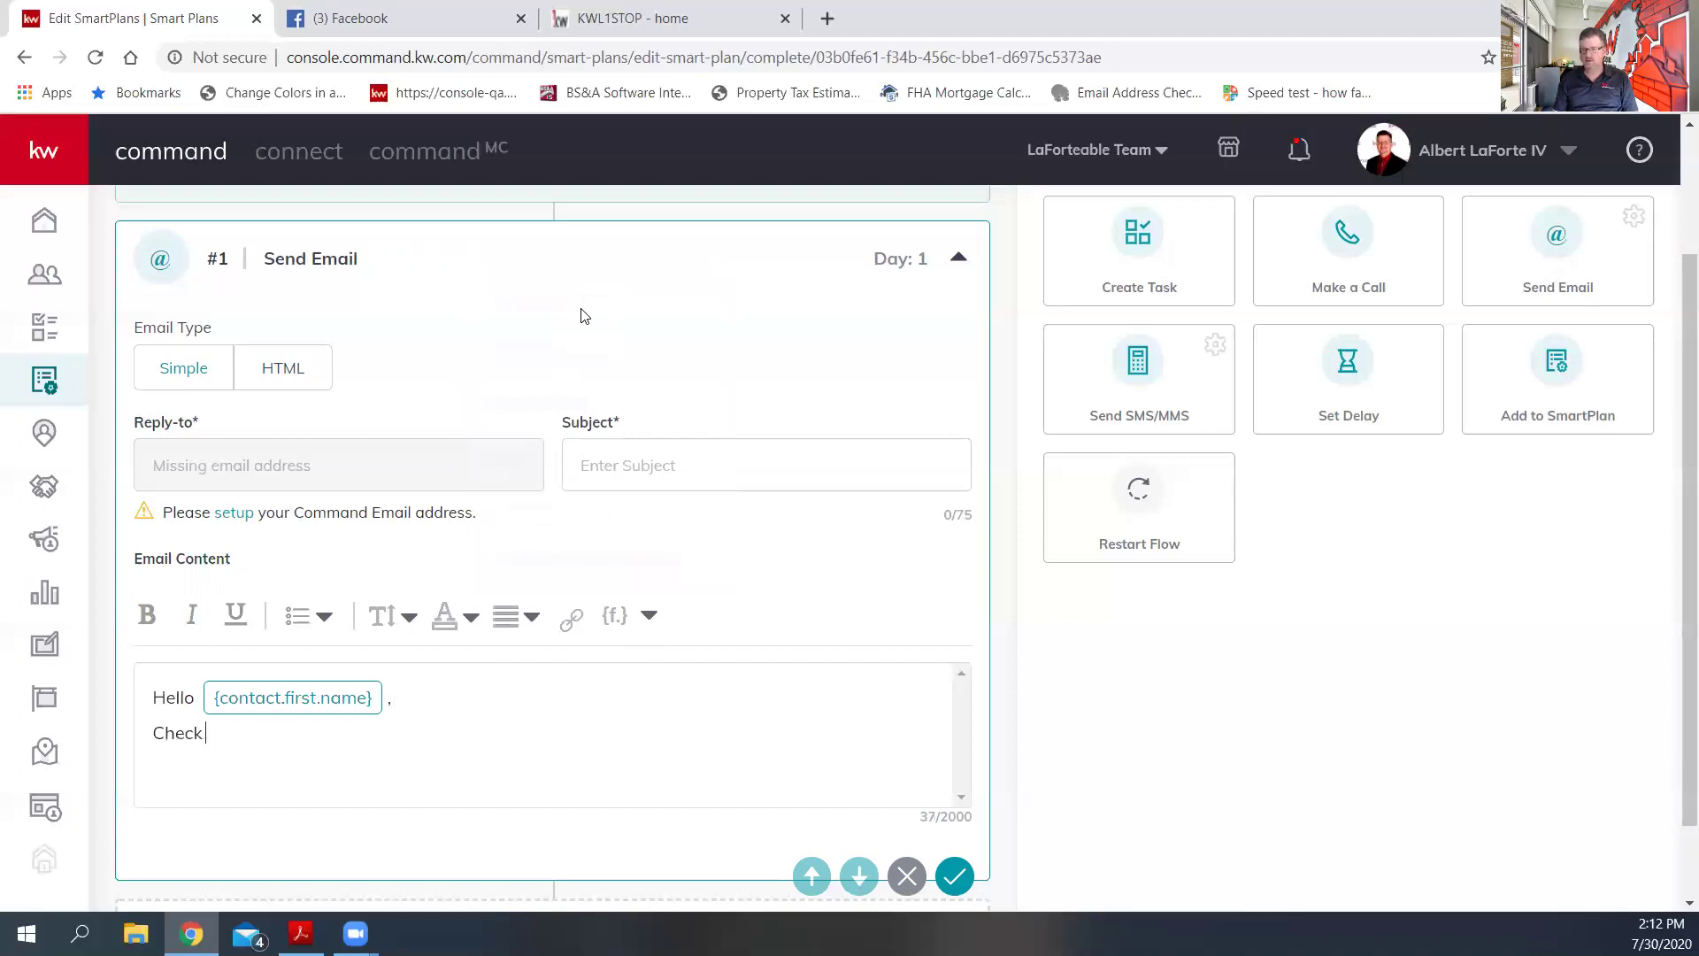
{"action": "type", "text": "out my new app. Here are som"}
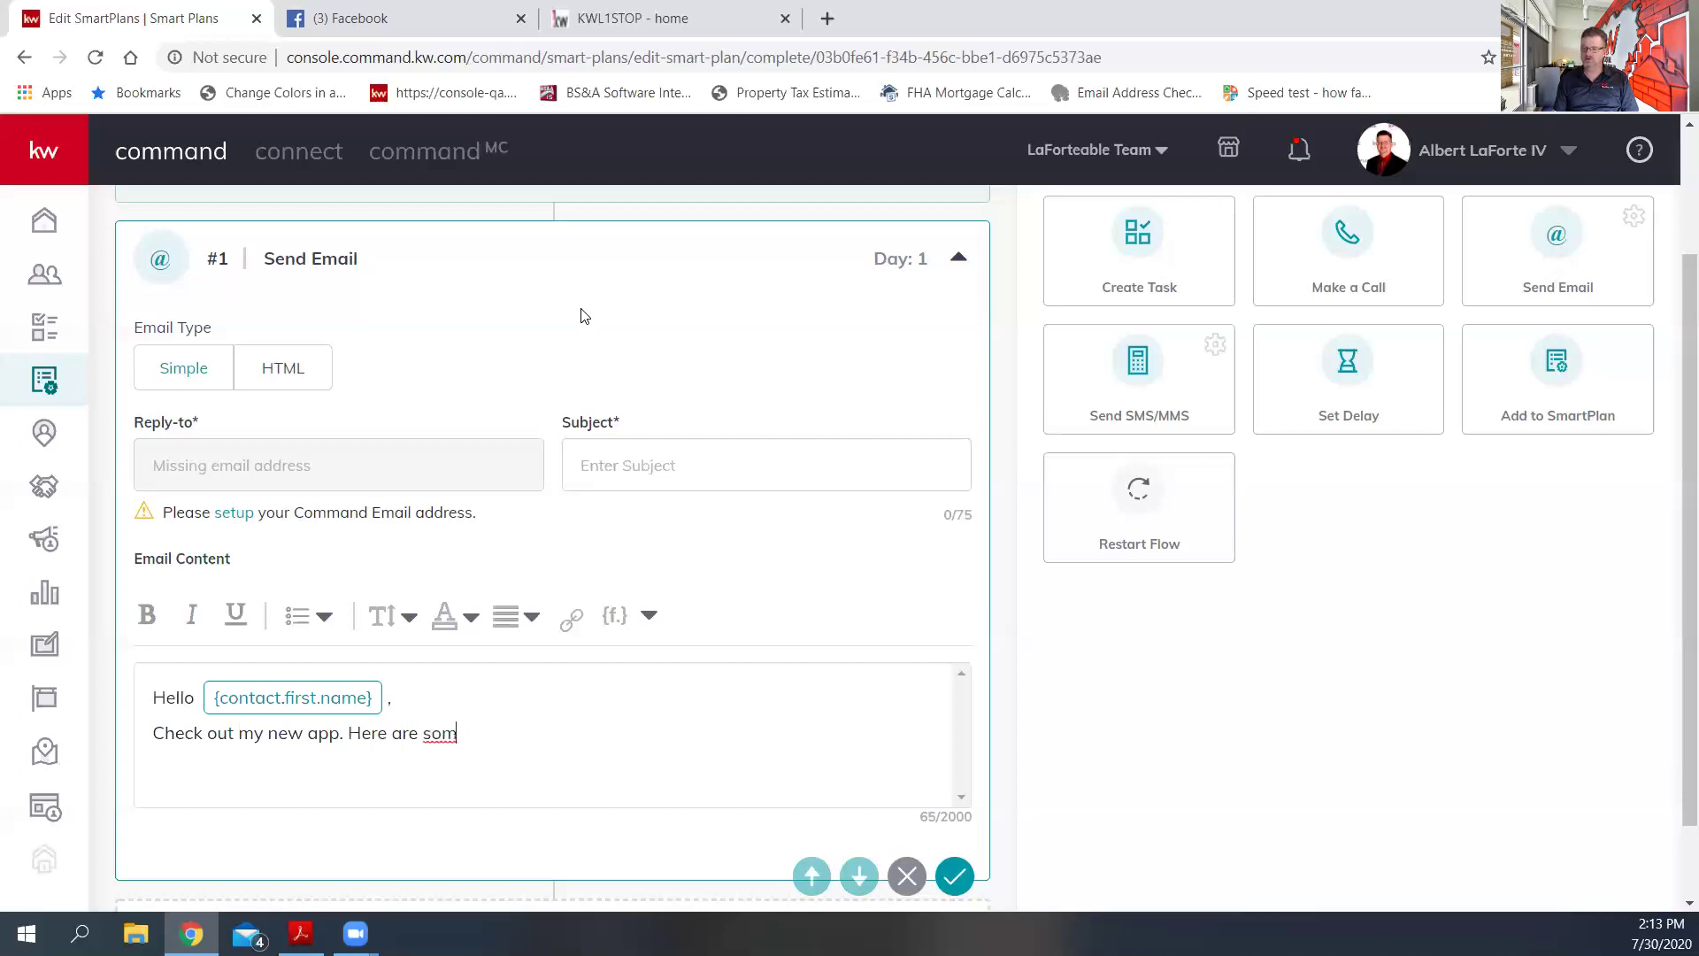
{"action": "type", "text": "e listings."}
{"action": "left_click", "coordinate": [573, 624]}
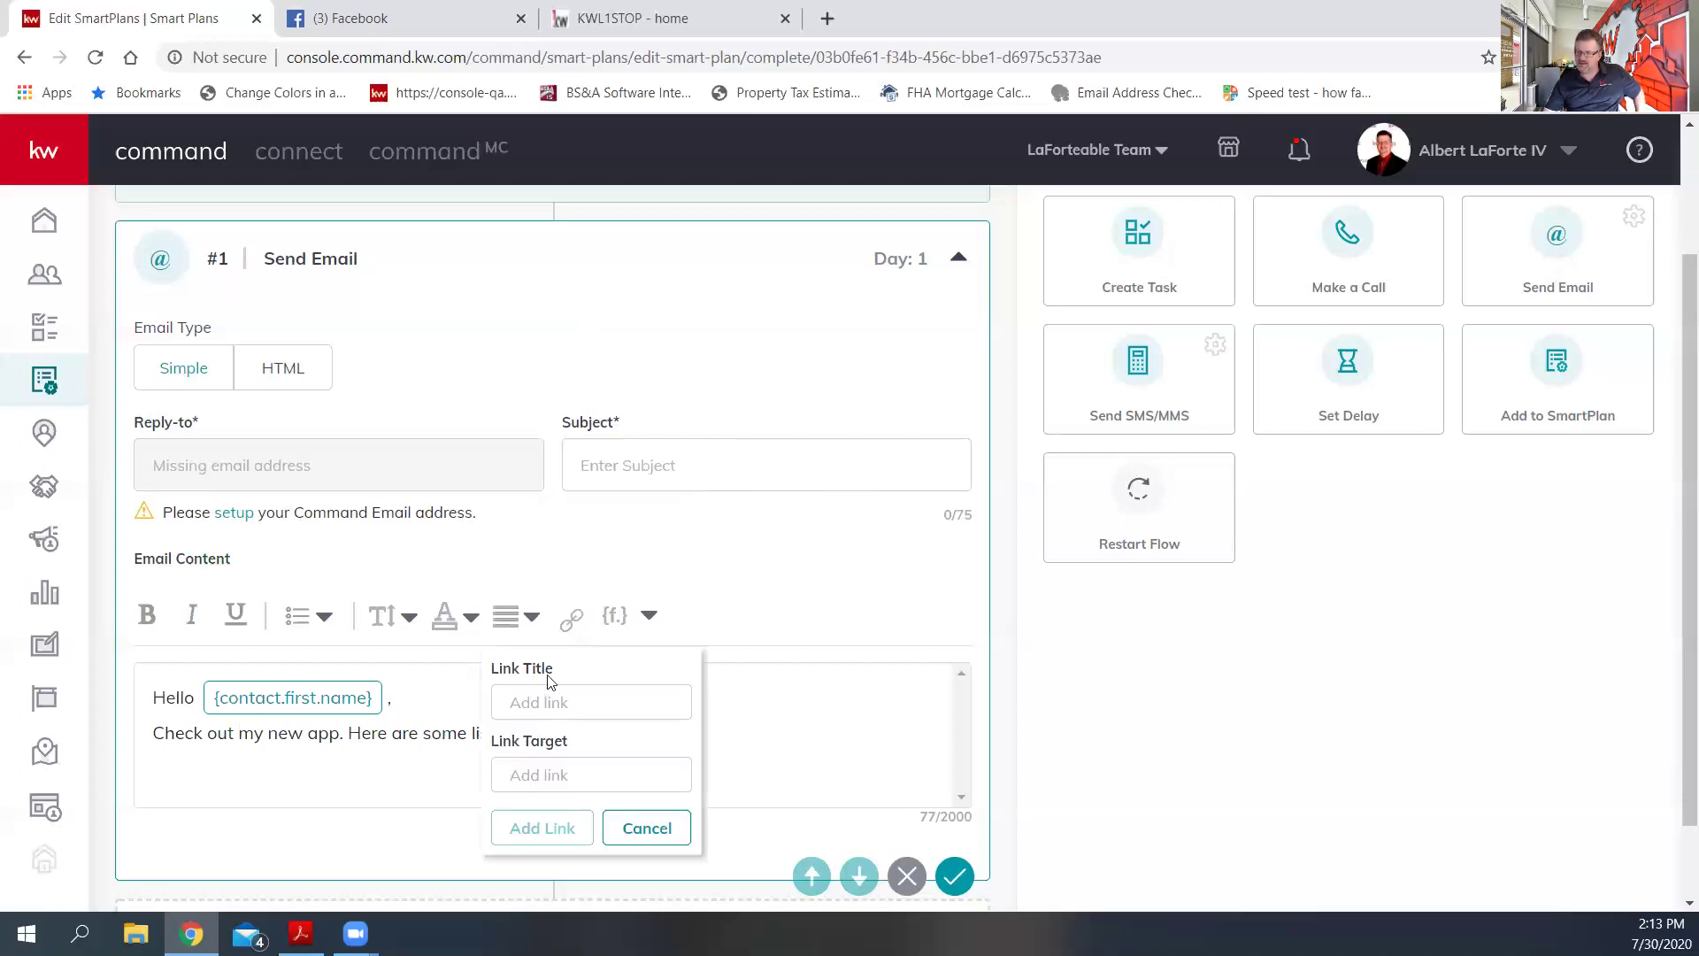
{"action": "left_click", "coordinate": [649, 825]}
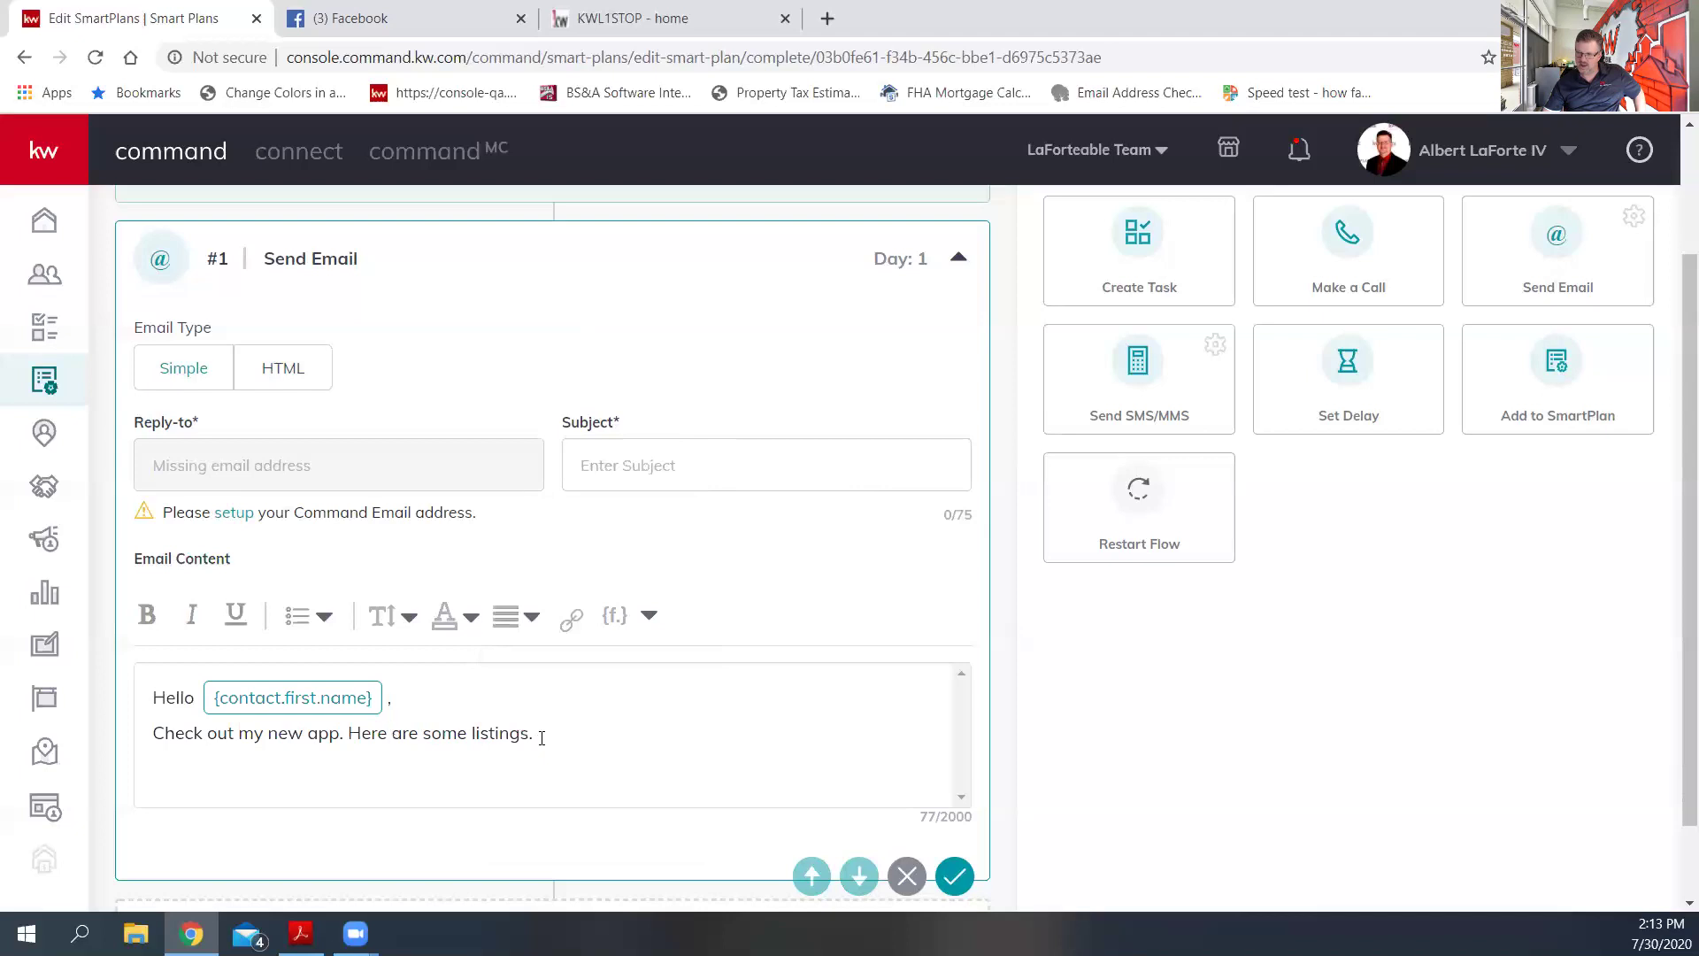
{"action": "type", "text": "New Listings"}
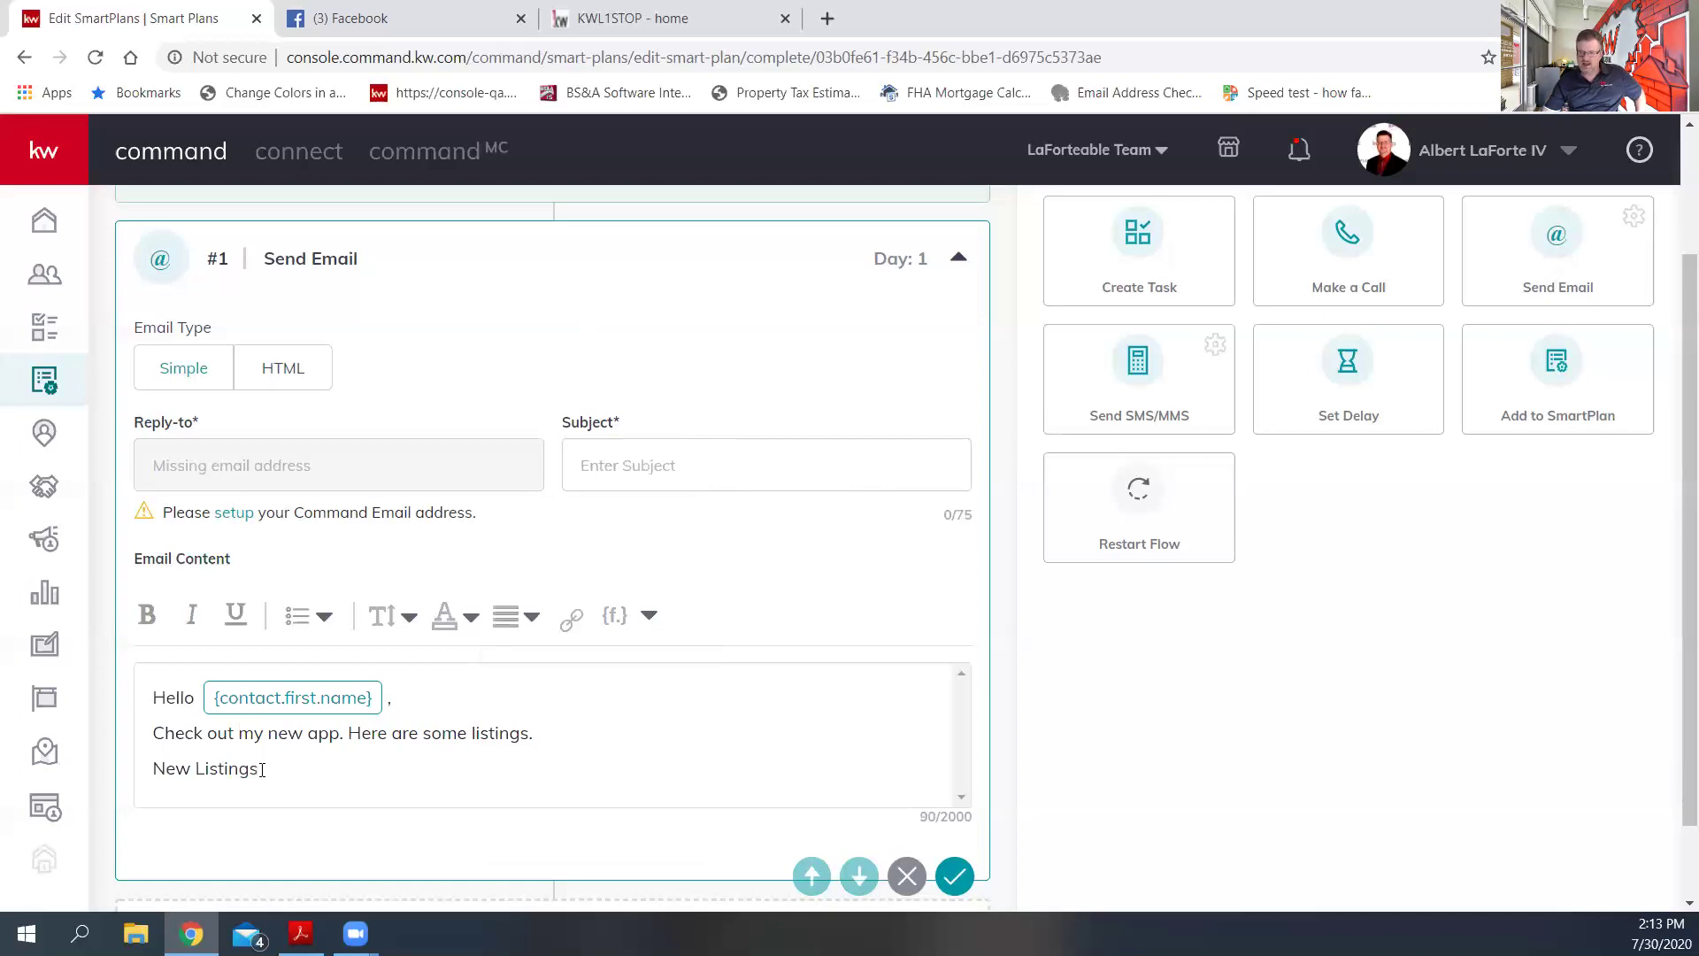
{"action": "left_click_drag", "start_coordinate": [262, 769], "coordinate": [155, 773]}
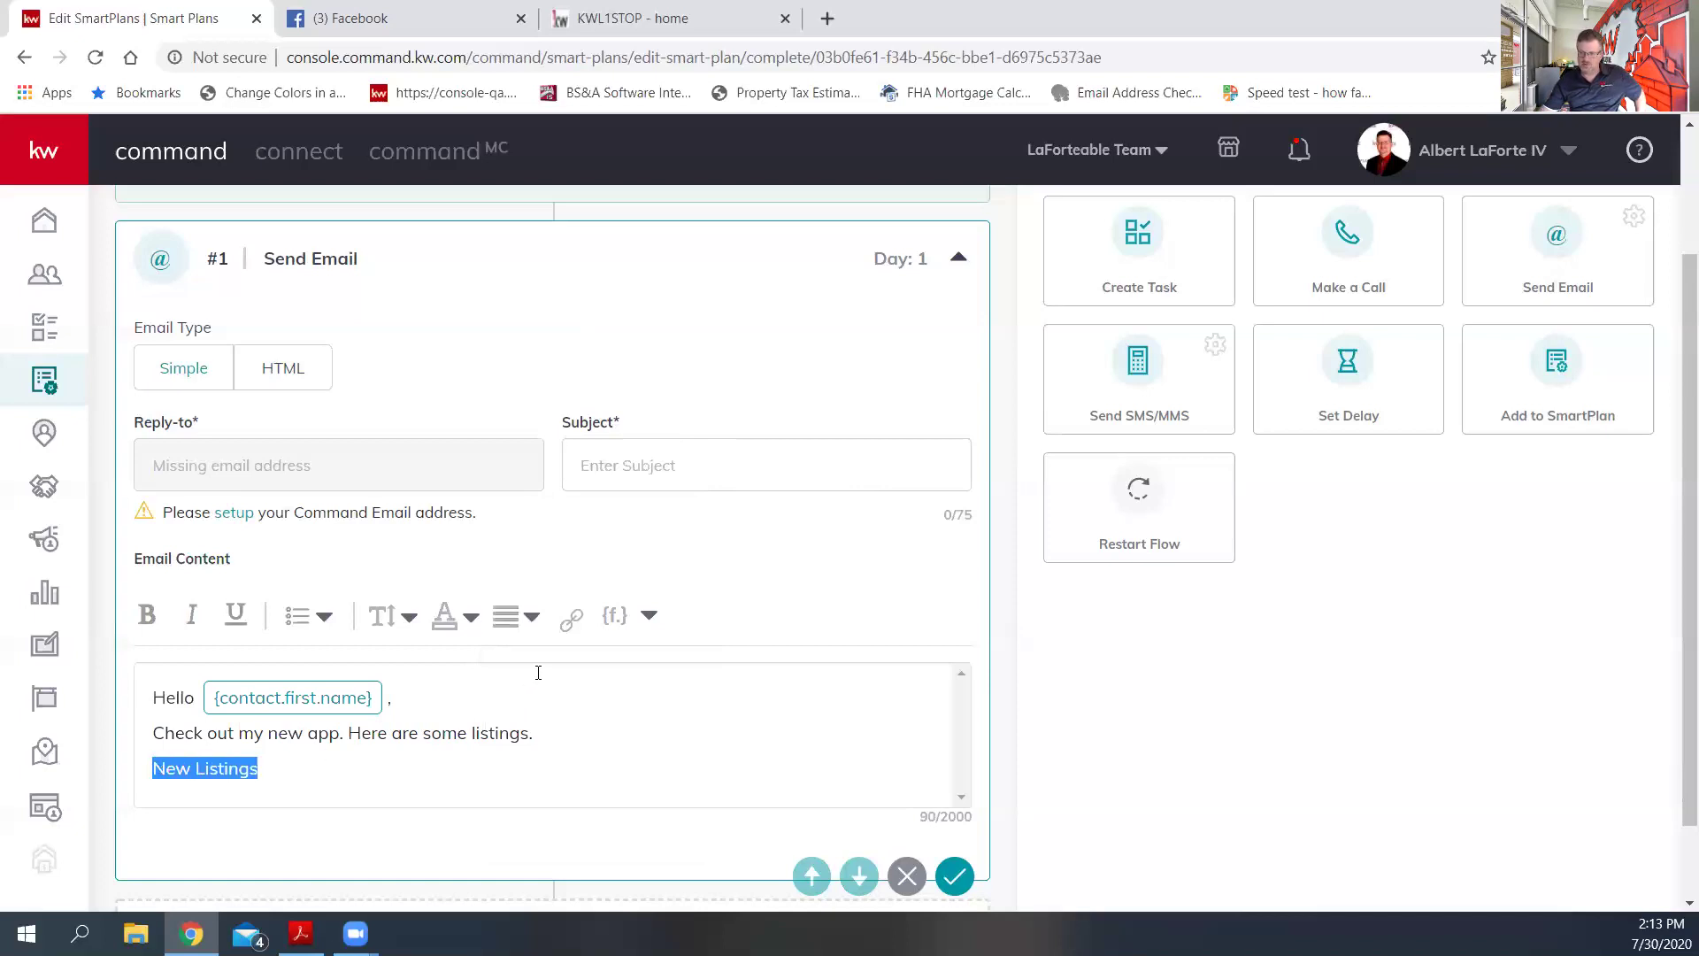
{"action": "left_click", "coordinate": [572, 624]}
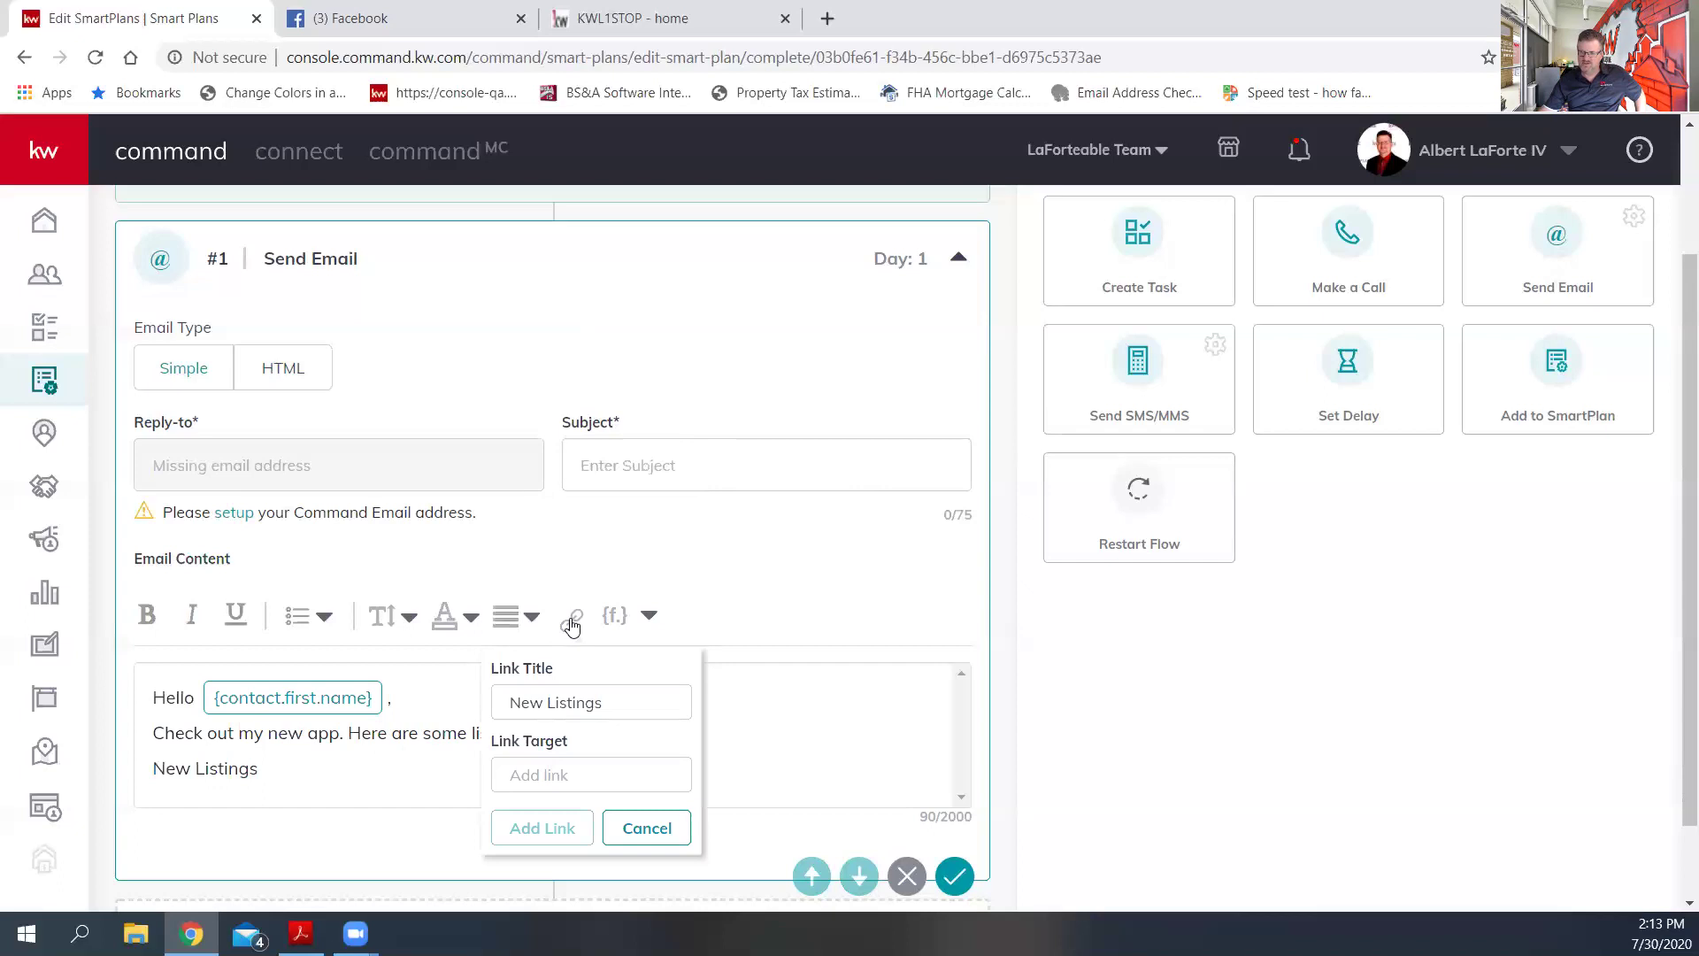
{"action": "left_click", "coordinate": [598, 776]}
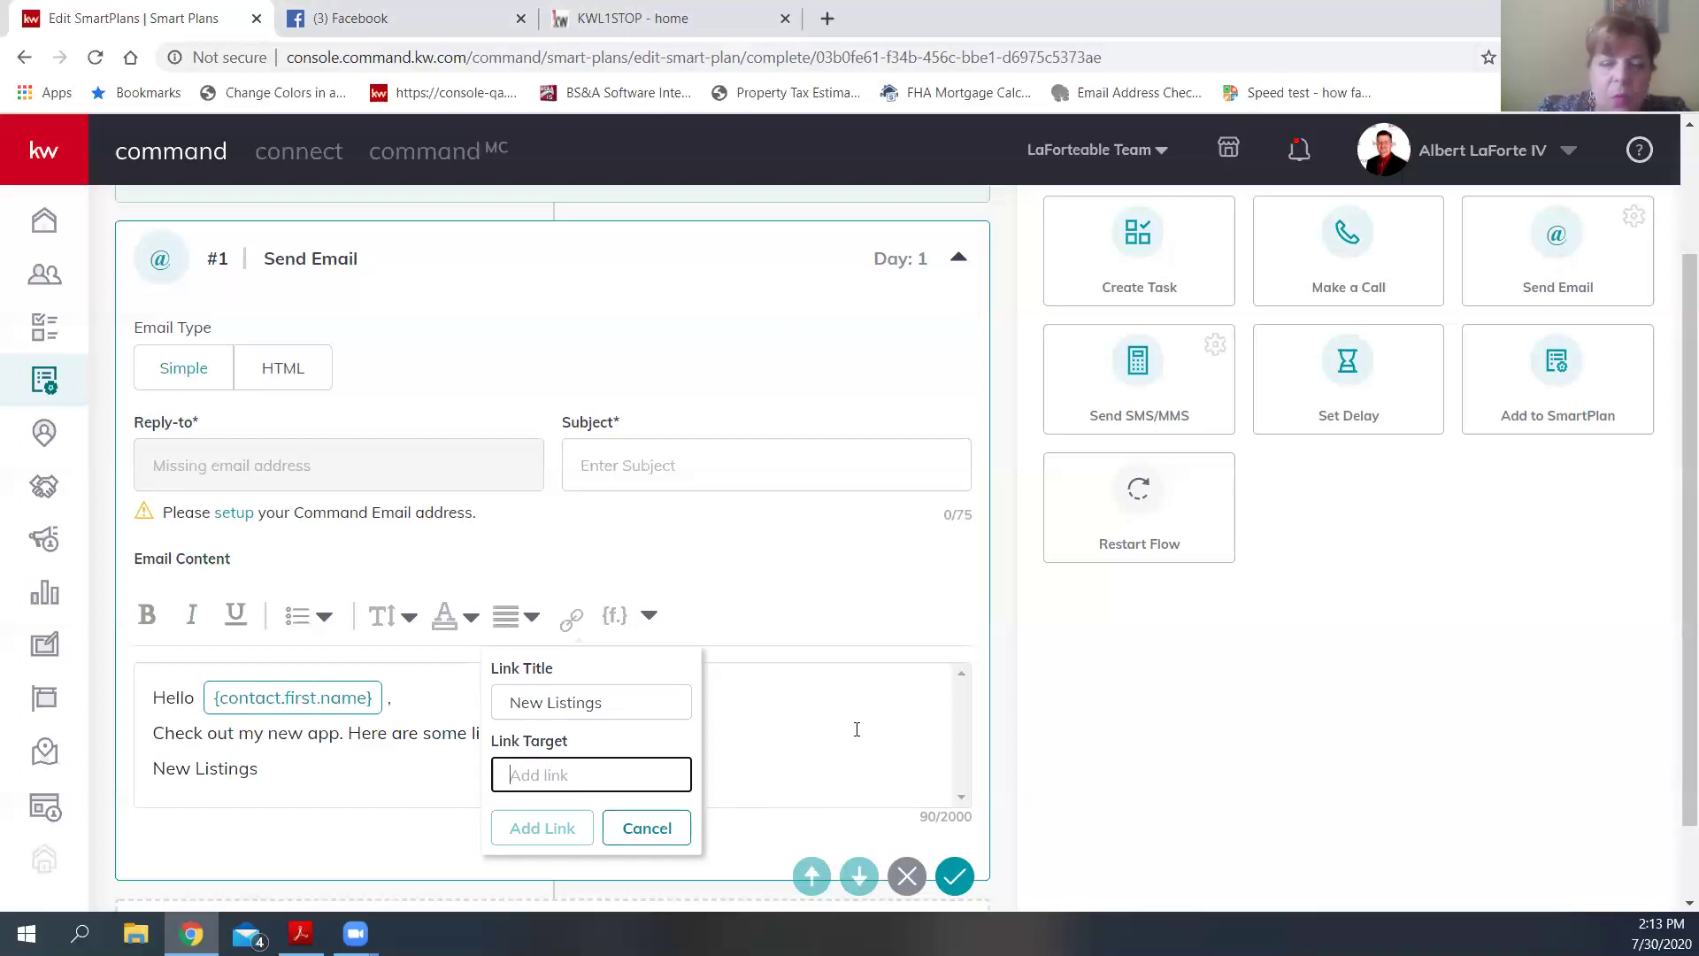
{"action": "left_click", "coordinate": [650, 827]}
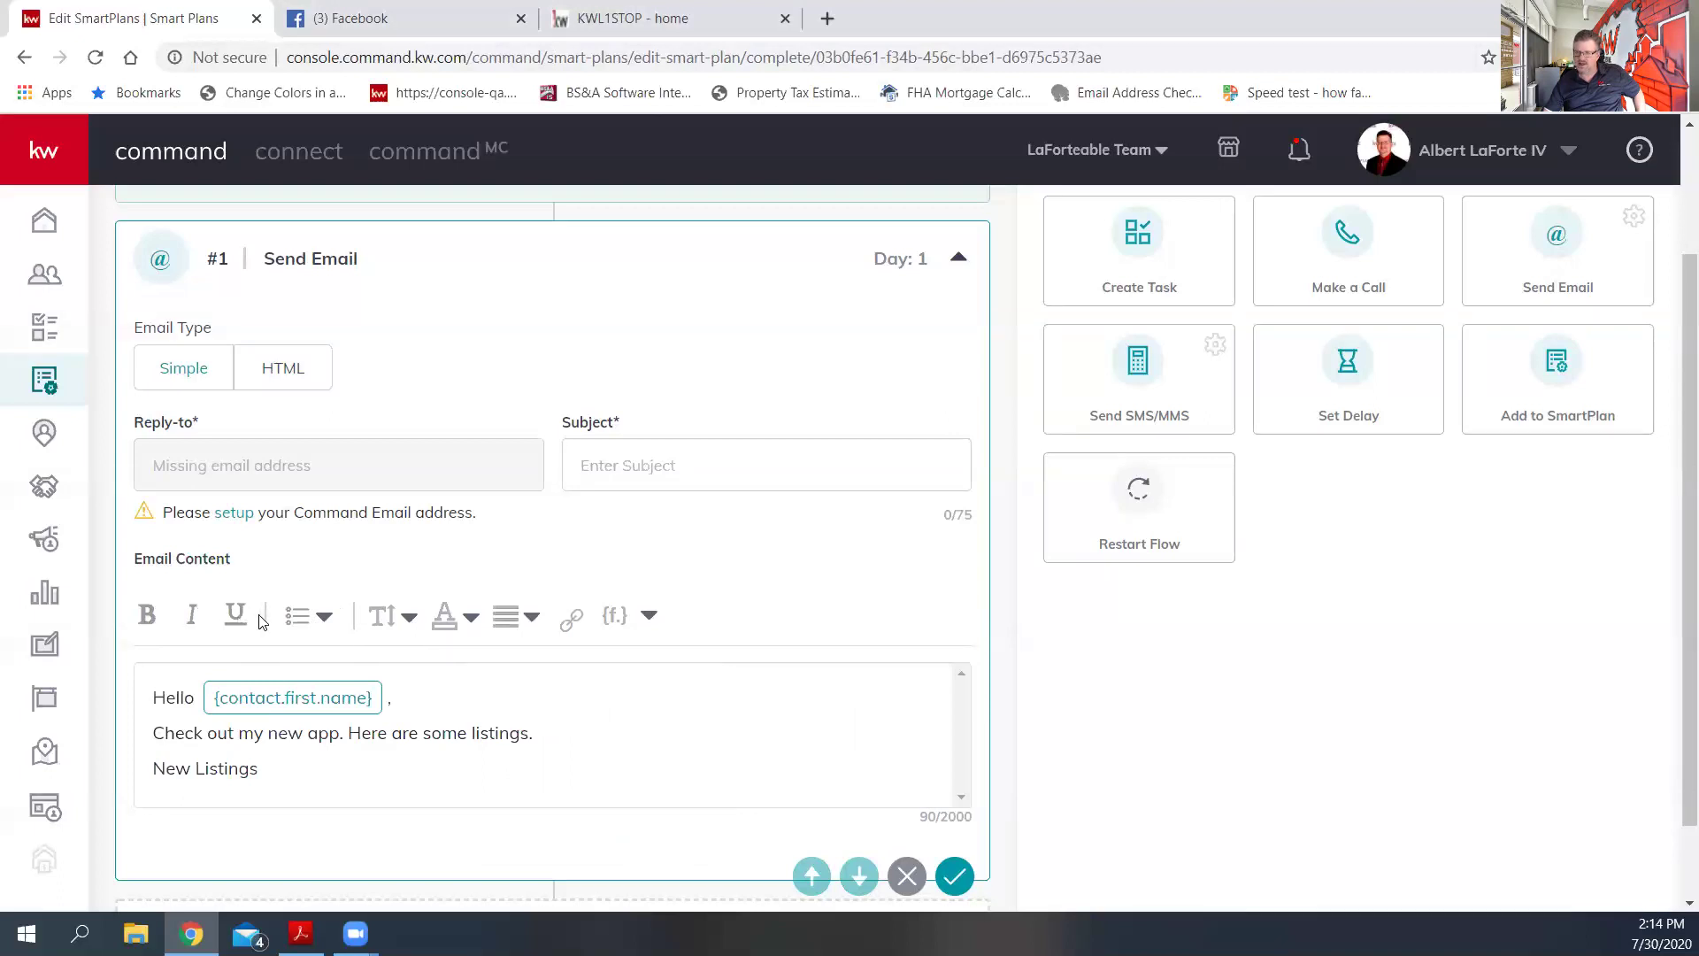
- Set the simple email's subject to "check this out" and try to save the Send Email step
{"action": "scroll", "coordinate": [758, 713], "scroll_direction": "down", "scroll_amount": 1}
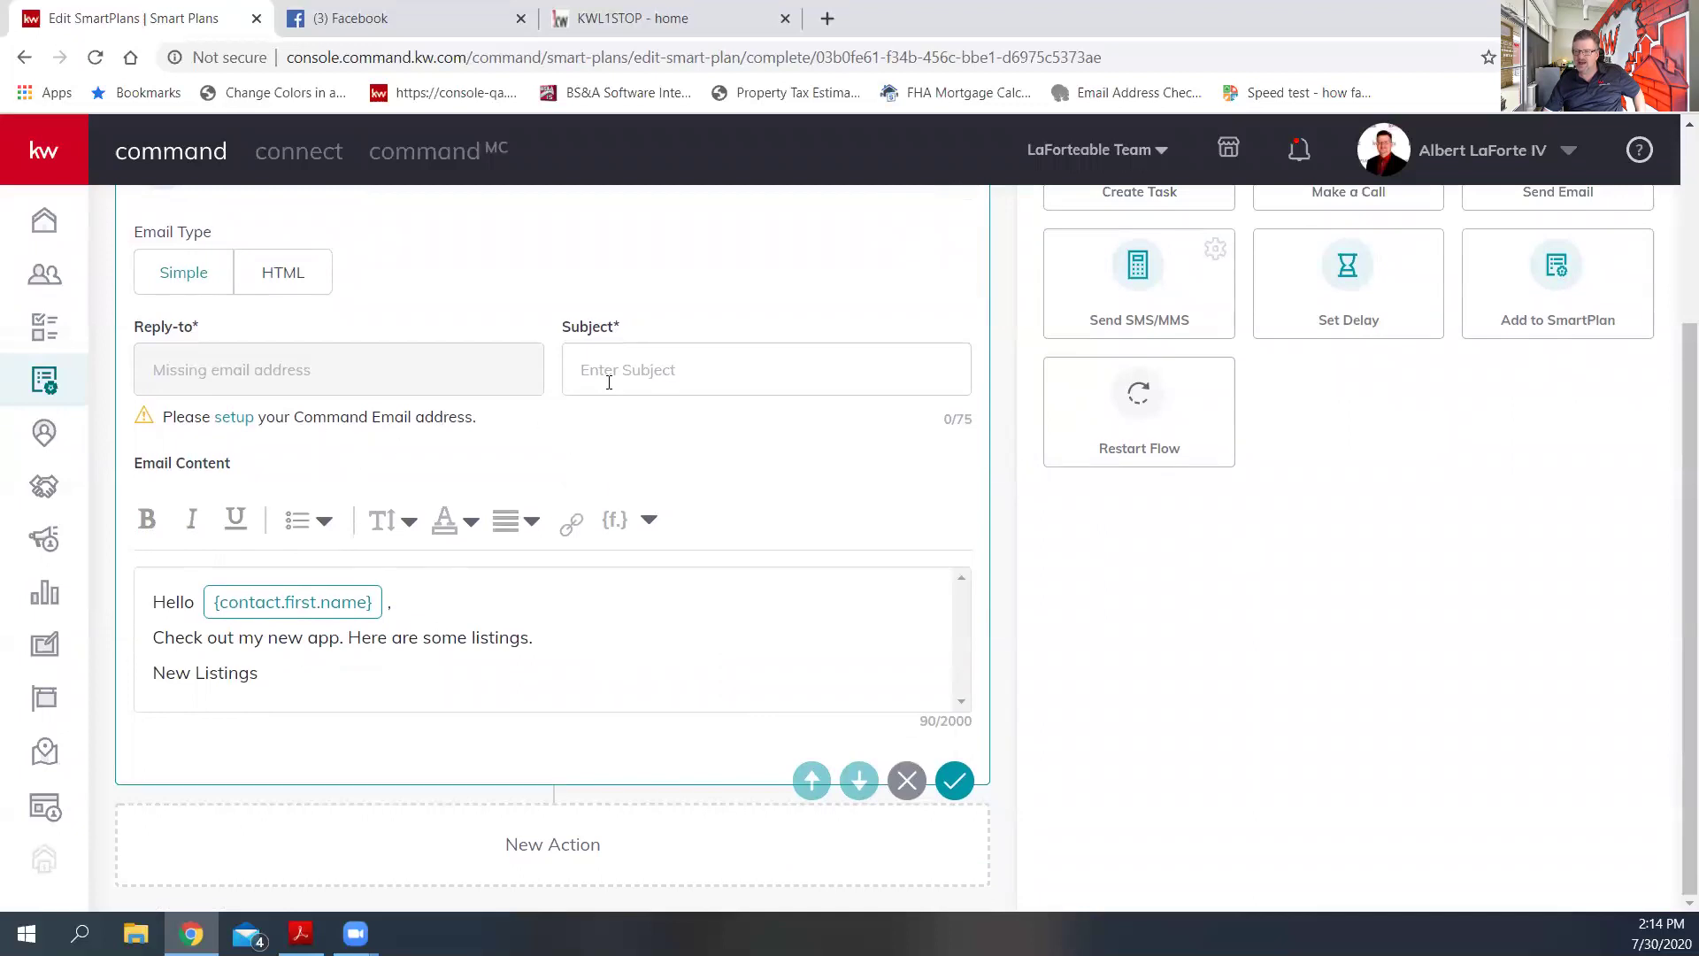
{"action": "left_click", "coordinate": [646, 376]}
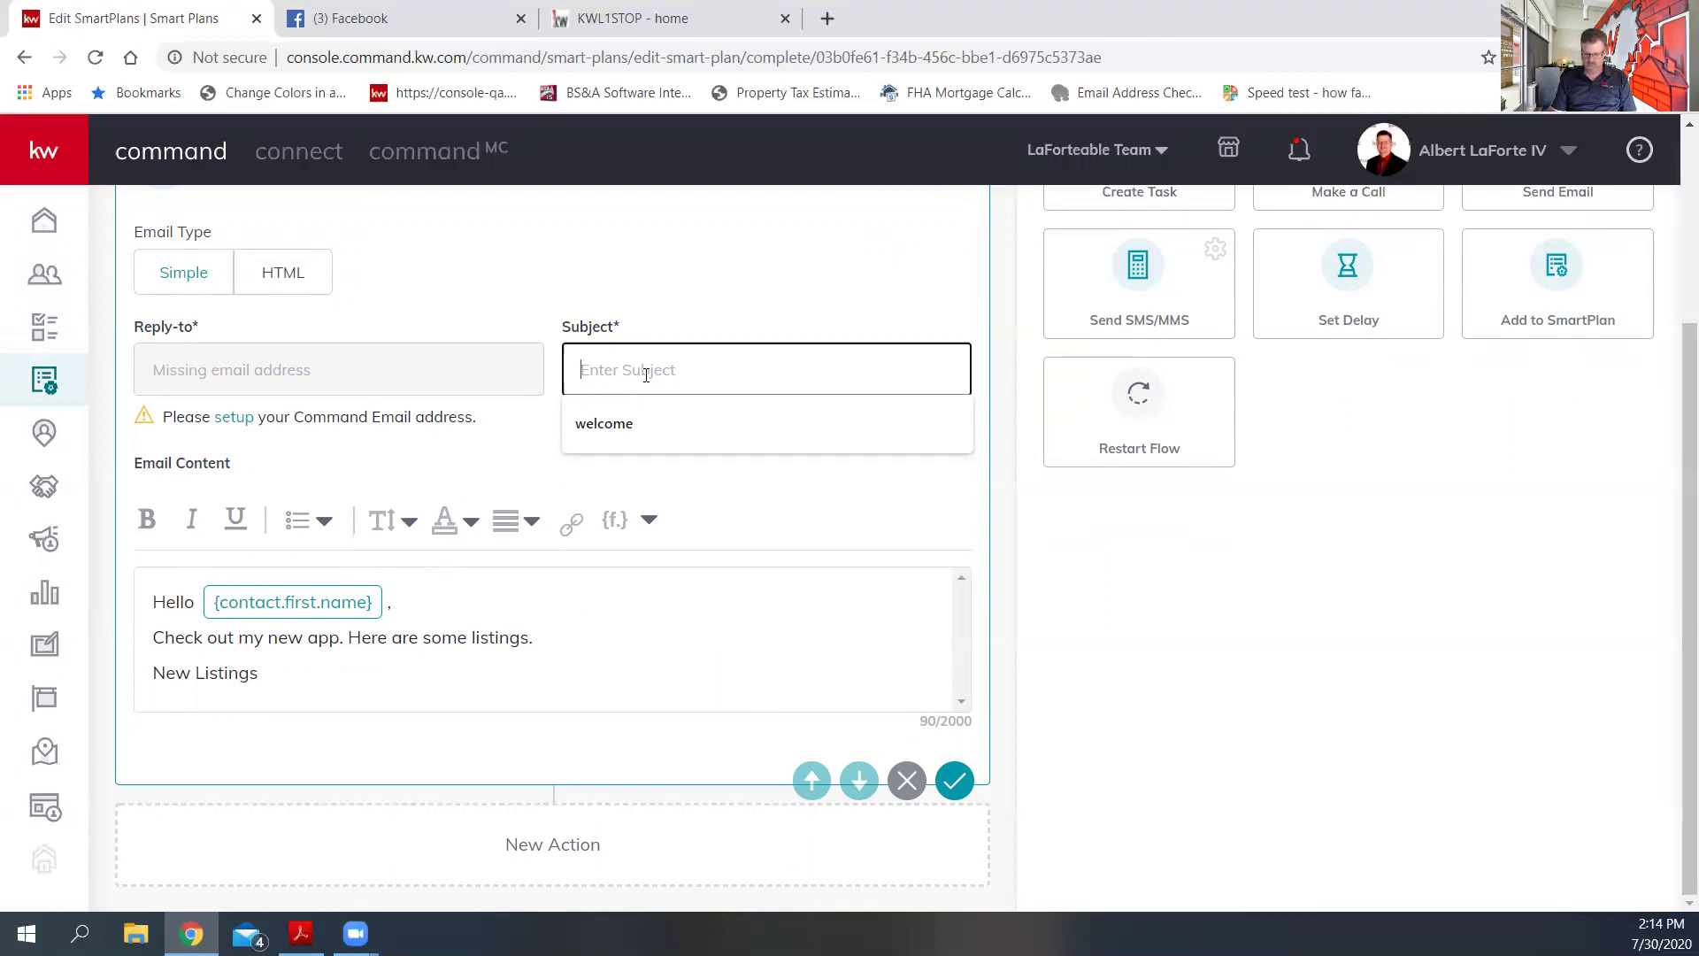
{"action": "type", "text": "check this out"}
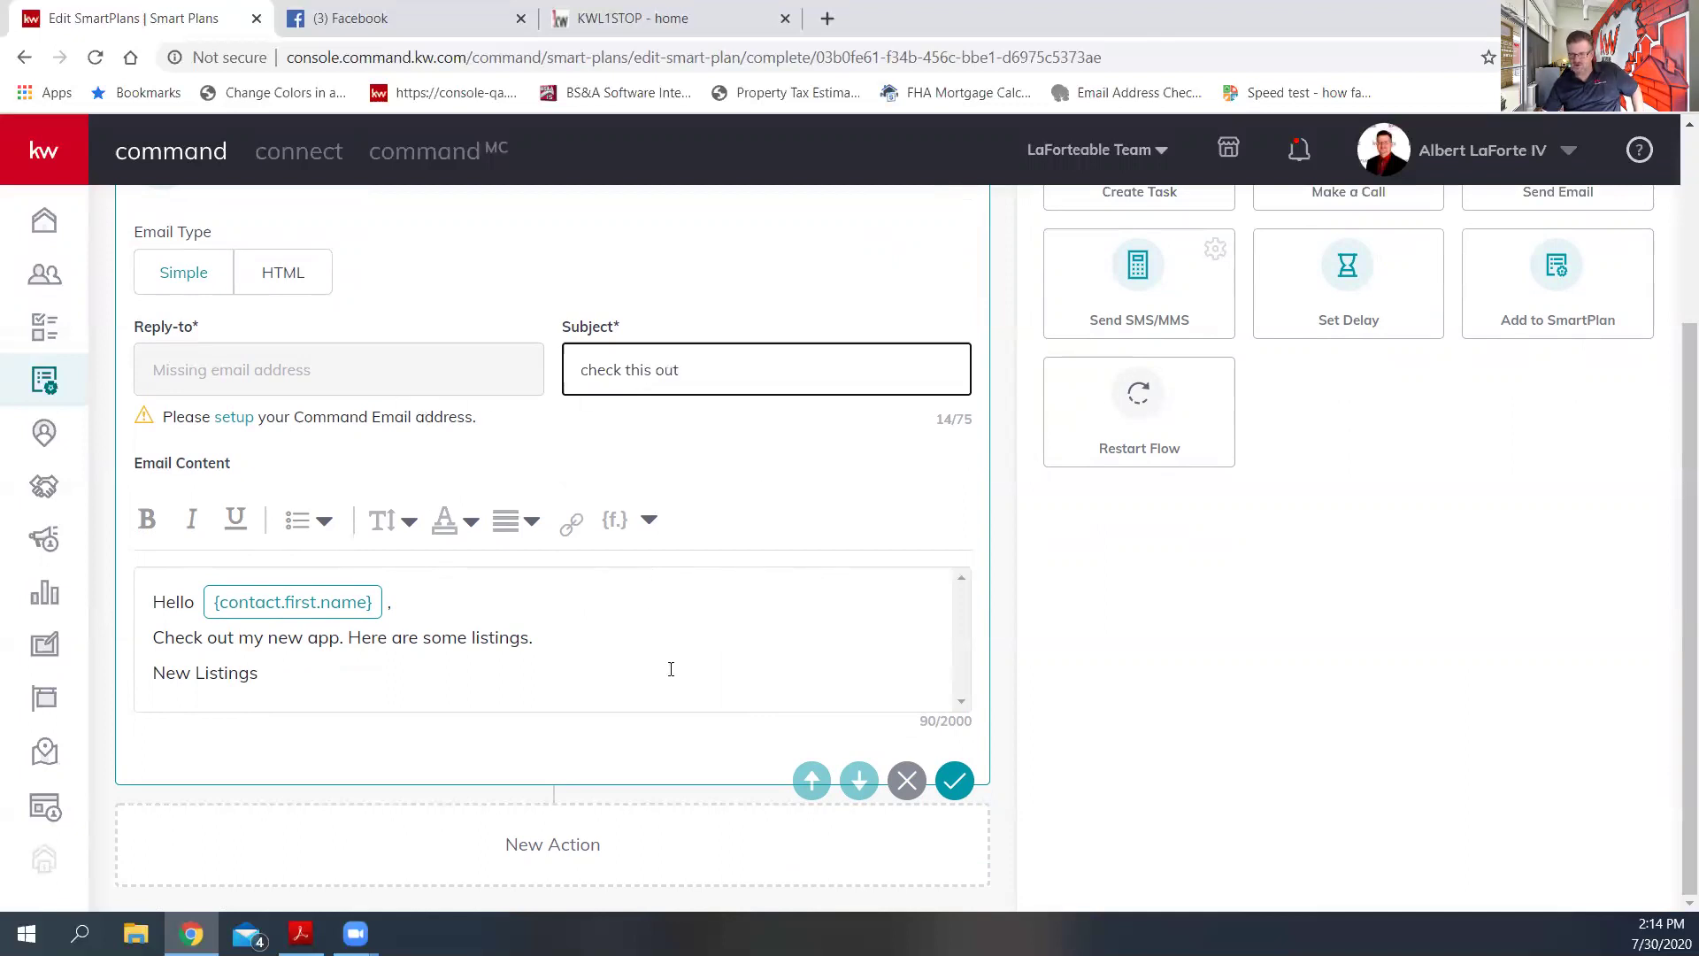
{"action": "left_click", "coordinate": [954, 781]}
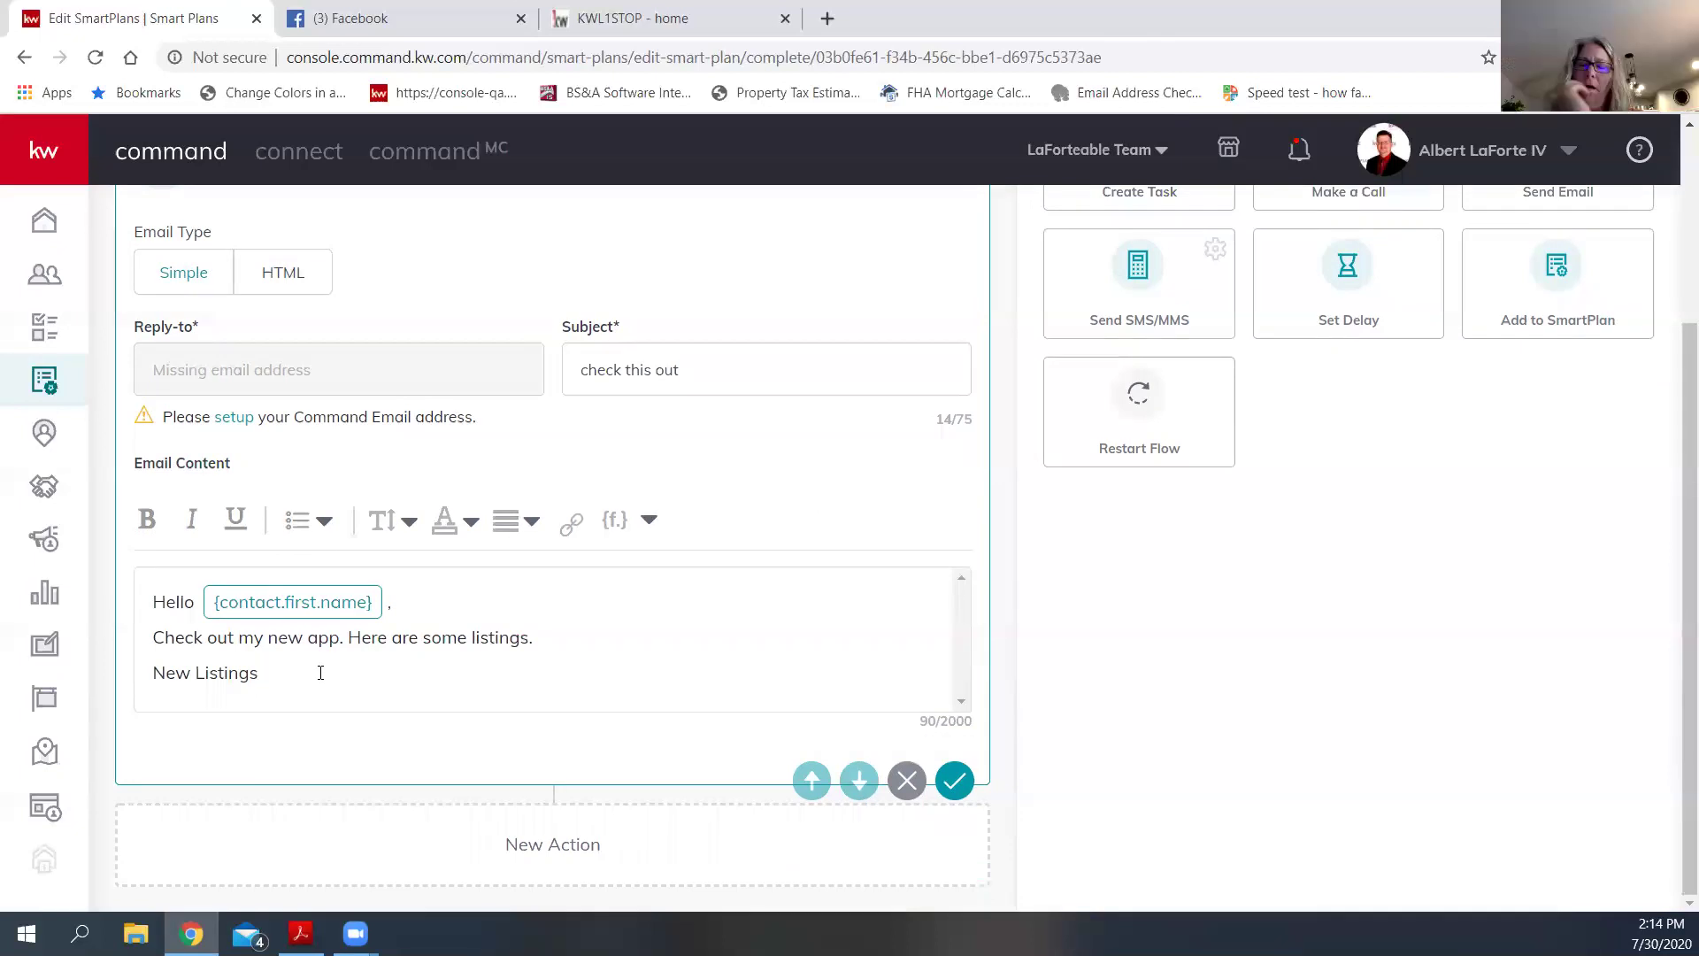
- Delete the "New Listings" line from the end of the simple email content
{"action": "key", "text": "BackSpace"}
{"action": "key", "text": "BackSpace"}
{"action": "key", "text": "BackSpace"}
{"action": "key", "text": "BackSpace"}
{"action": "key", "text": "BackSpace"}
{"action": "key", "text": "BackSpace"}
{"action": "key", "text": "BackSpace"}
{"action": "key", "text": "BackSpace"}
{"action": "key", "text": "BackSpace"}
{"action": "key", "text": "BackSpace"}
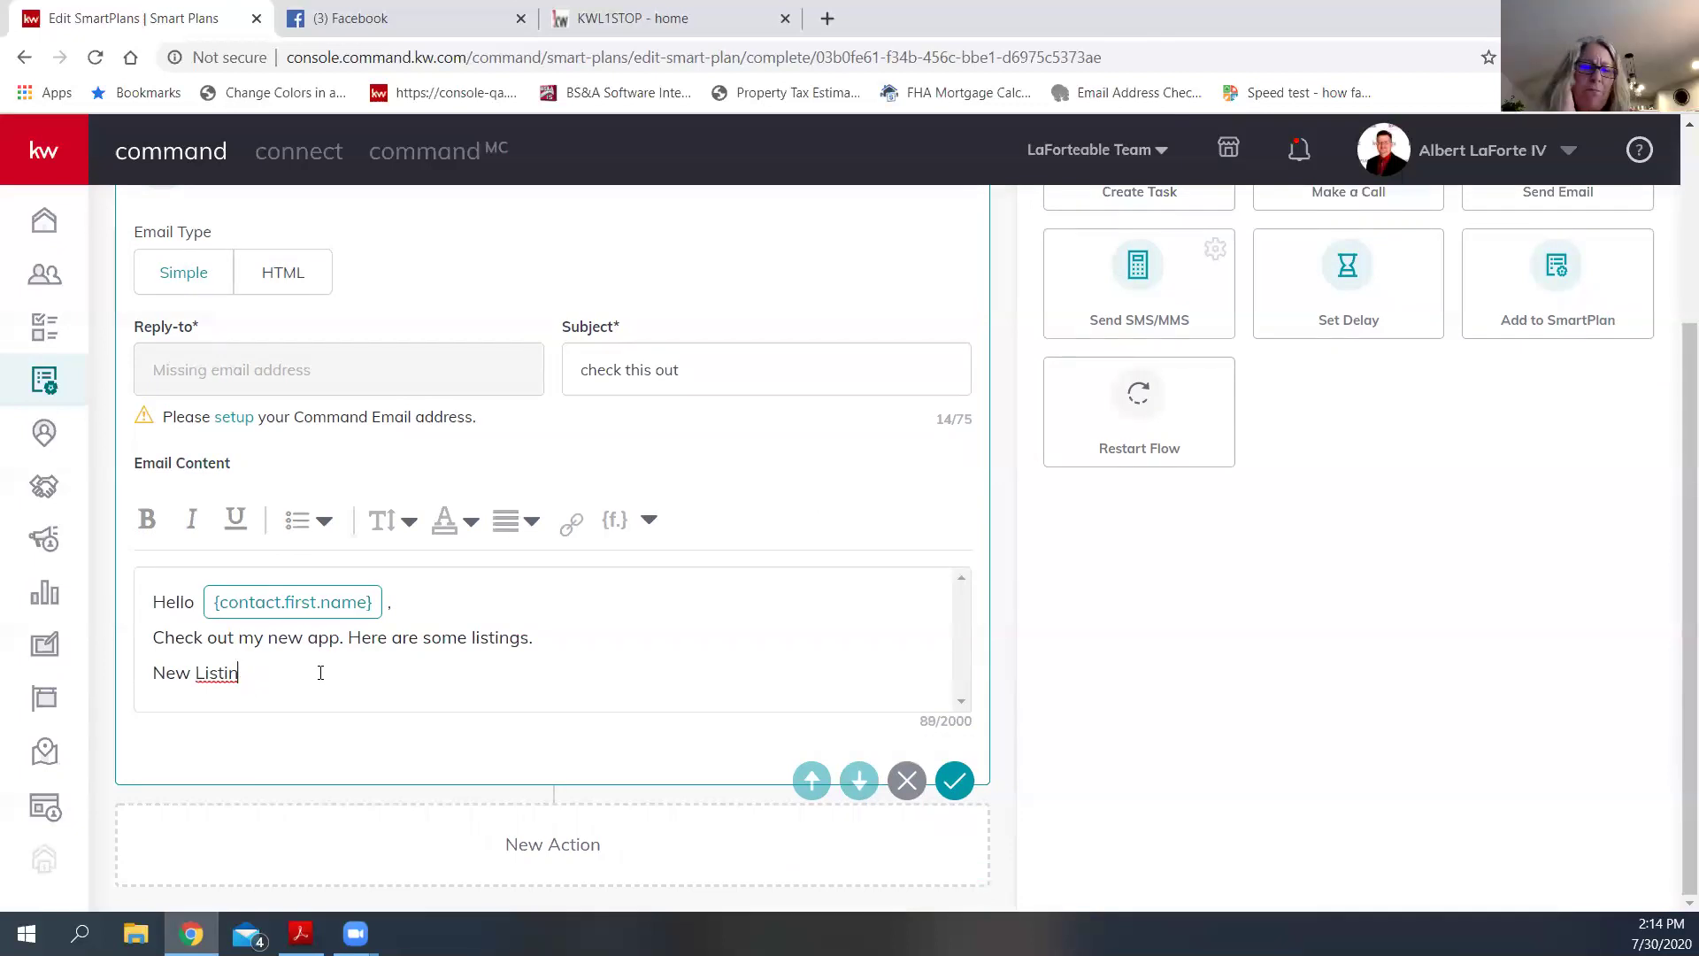
{"action": "key", "text": "BackSpace"}
{"action": "key", "text": "BackSpace"}
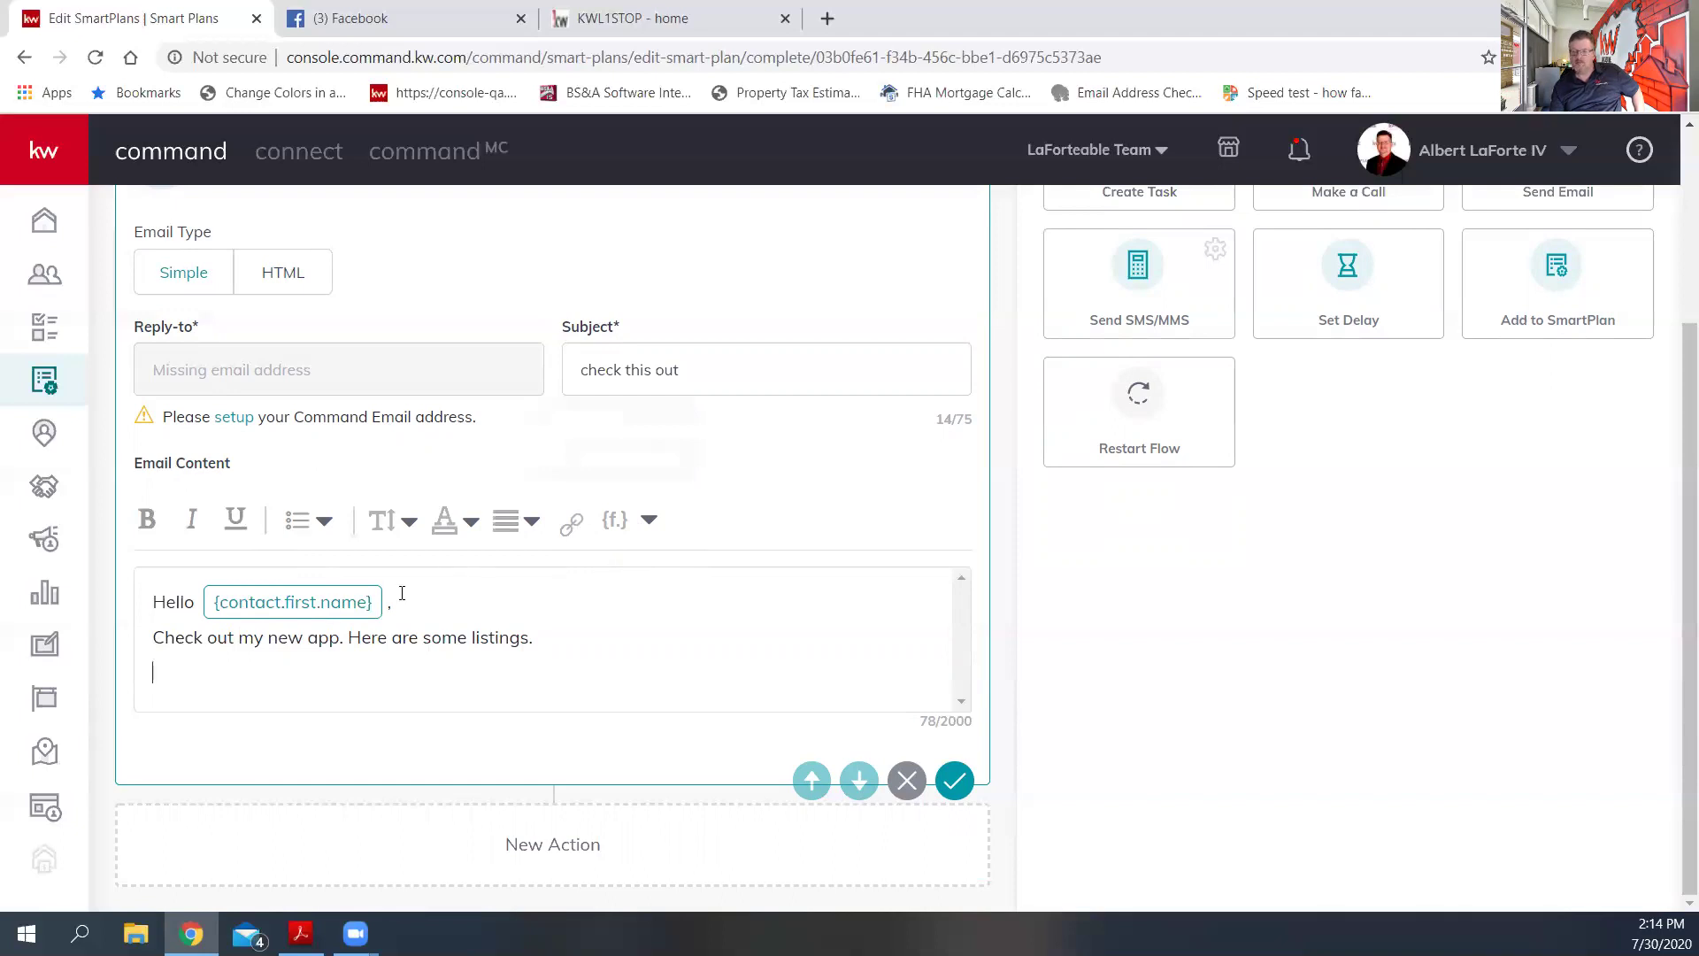
- Look through the contact merge fields available for the simple email content, then close the list without inserting any
{"action": "left_click", "coordinate": [616, 523]}
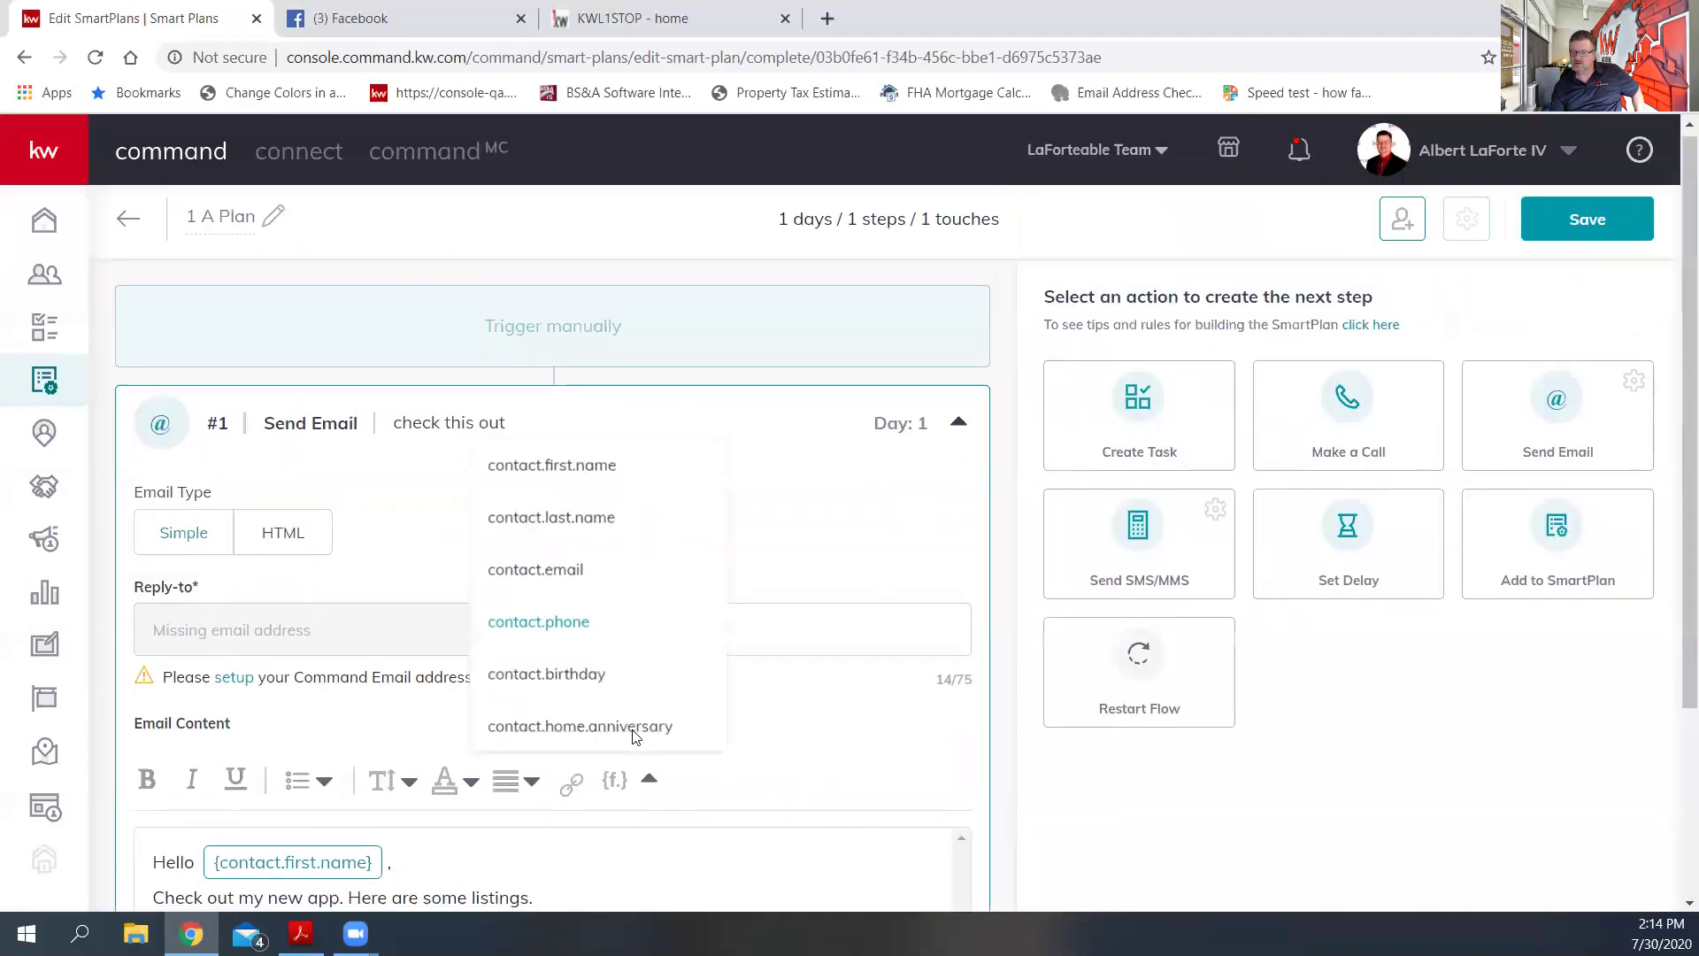
{"action": "scroll", "coordinate": [633, 730], "scroll_direction": "up", "scroll_amount": 2}
{"action": "scroll", "coordinate": [606, 653], "scroll_direction": "down", "scroll_amount": 2}
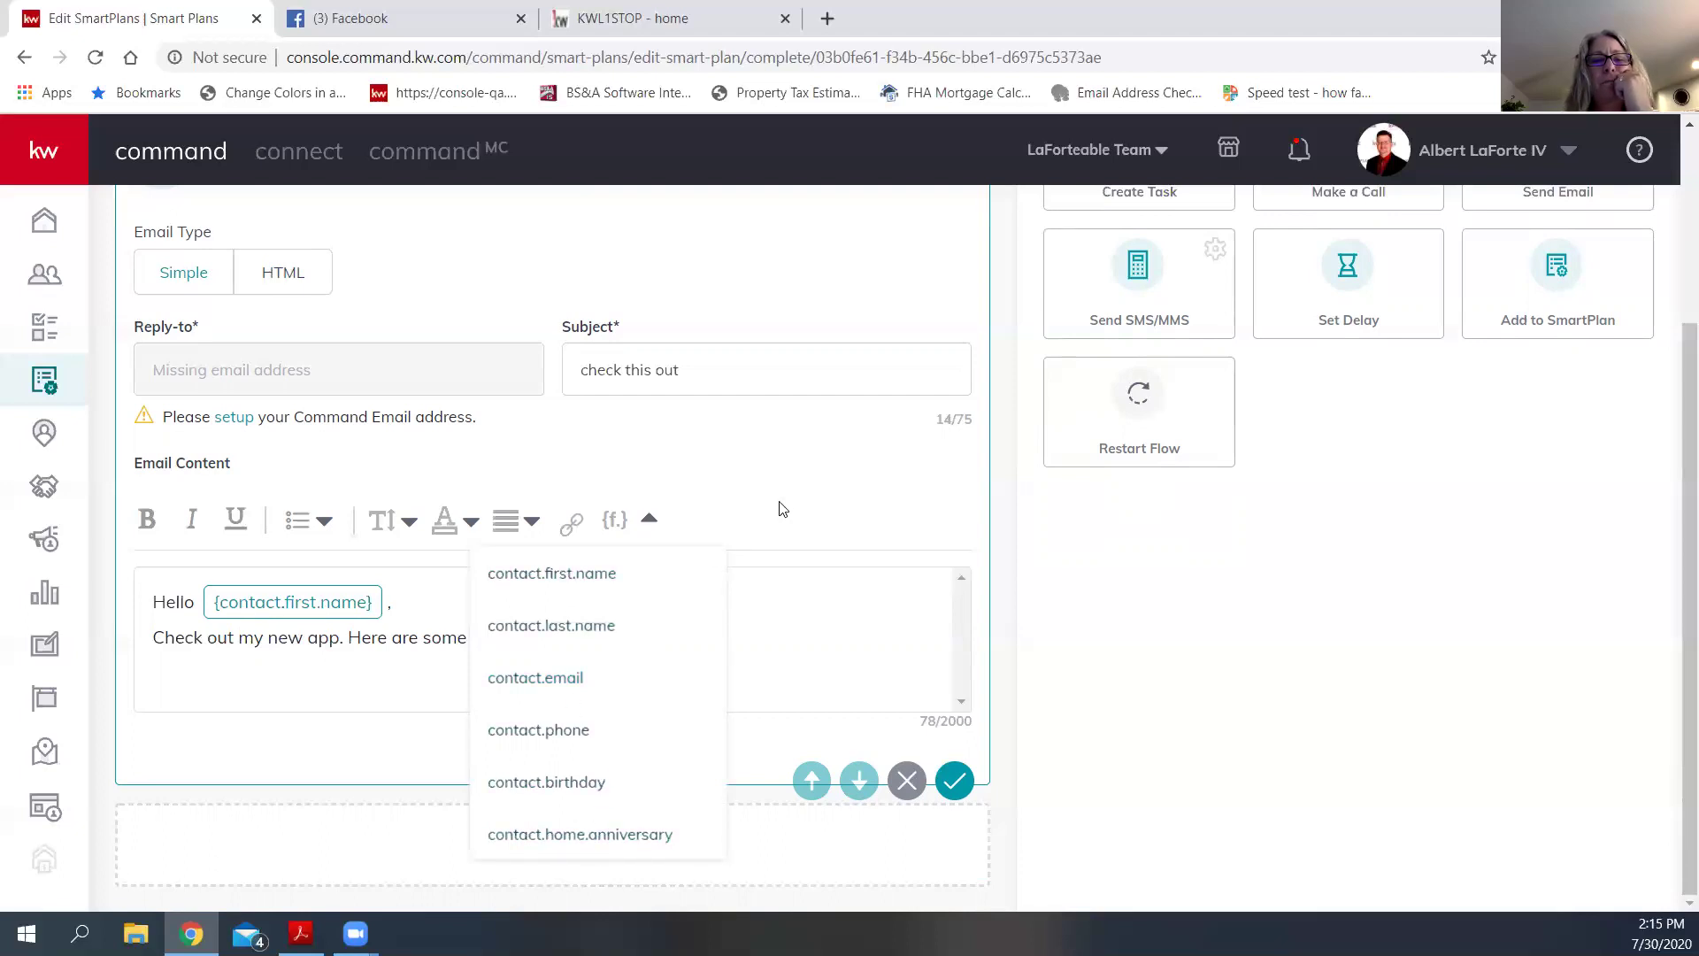
{"action": "scroll", "coordinate": [590, 622], "scroll_direction": "up", "scroll_amount": 1}
{"action": "scroll", "coordinate": [589, 622], "scroll_direction": "down", "scroll_amount": 1}
{"action": "scroll", "coordinate": [556, 620], "scroll_direction": "up", "scroll_amount": 3}
{"action": "scroll", "coordinate": [577, 574], "scroll_direction": "down", "scroll_amount": 1}
{"action": "left_click", "coordinate": [455, 758]}
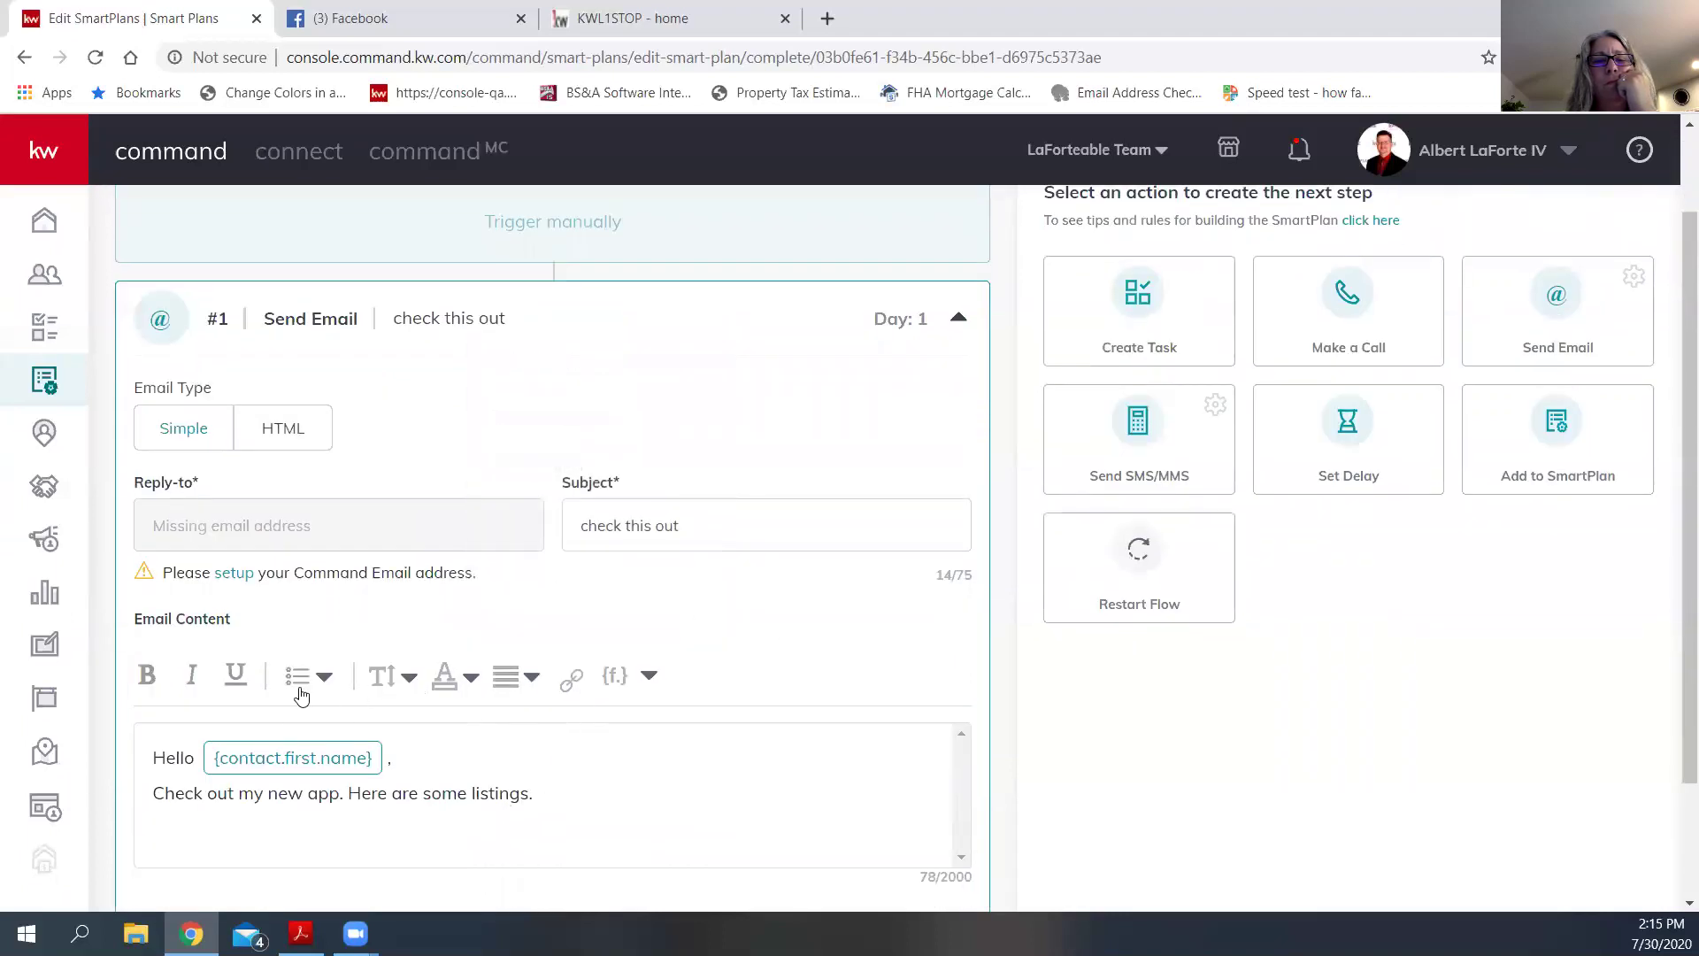
{"action": "left_click", "coordinate": [615, 679]}
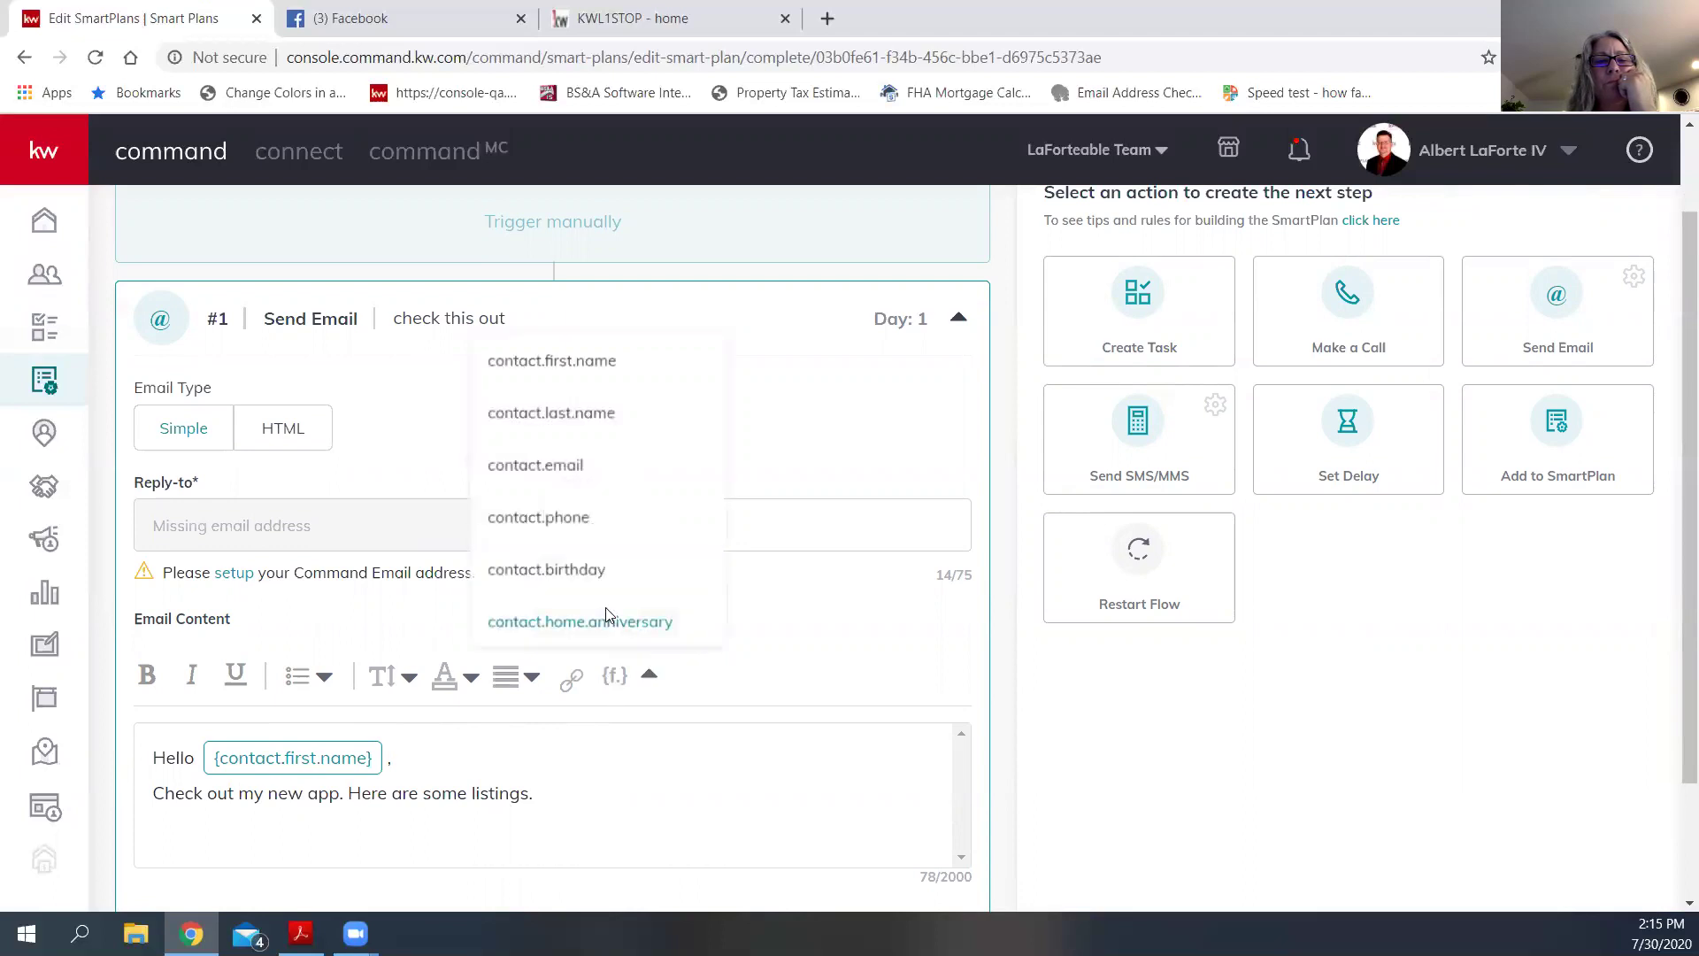
{"action": "scroll", "coordinate": [609, 615], "scroll_direction": "down", "scroll_amount": 2}
{"action": "scroll", "coordinate": [609, 615], "scroll_direction": "up", "scroll_amount": 3}
{"action": "left_click", "coordinate": [881, 749]}
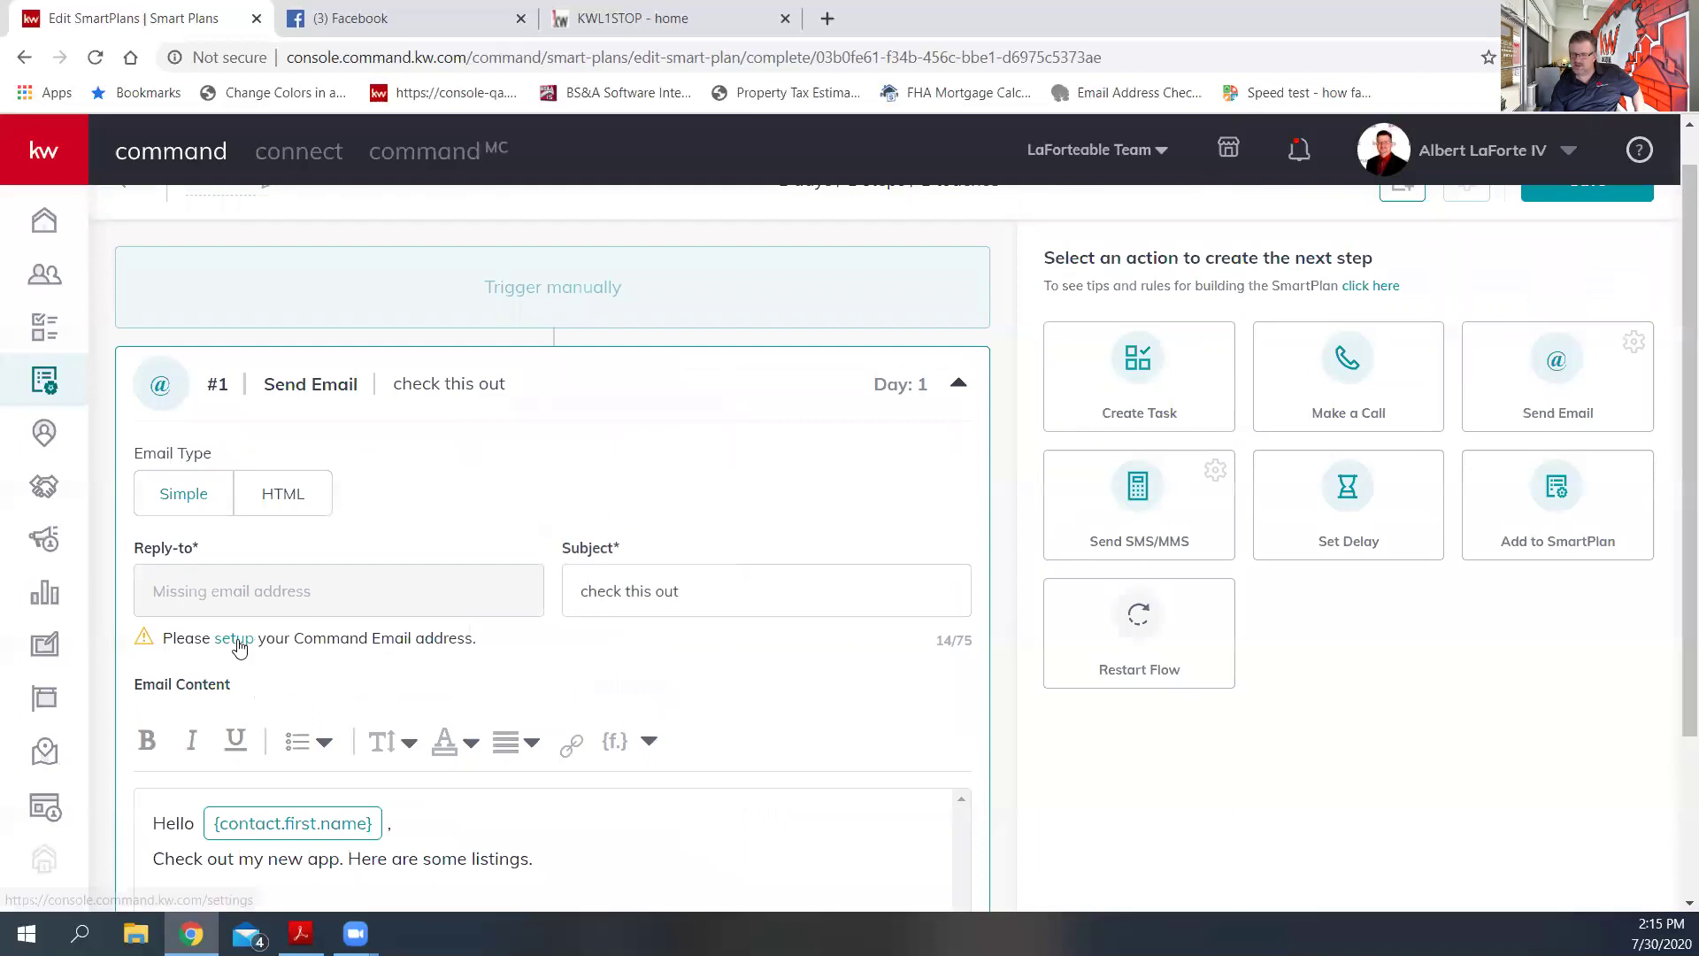
- Follow the Command Email setup link from the reply-to notice and open the management settings of the Command Email service
{"action": "scroll", "coordinate": [735, 660], "scroll_direction": "down", "scroll_amount": 3}
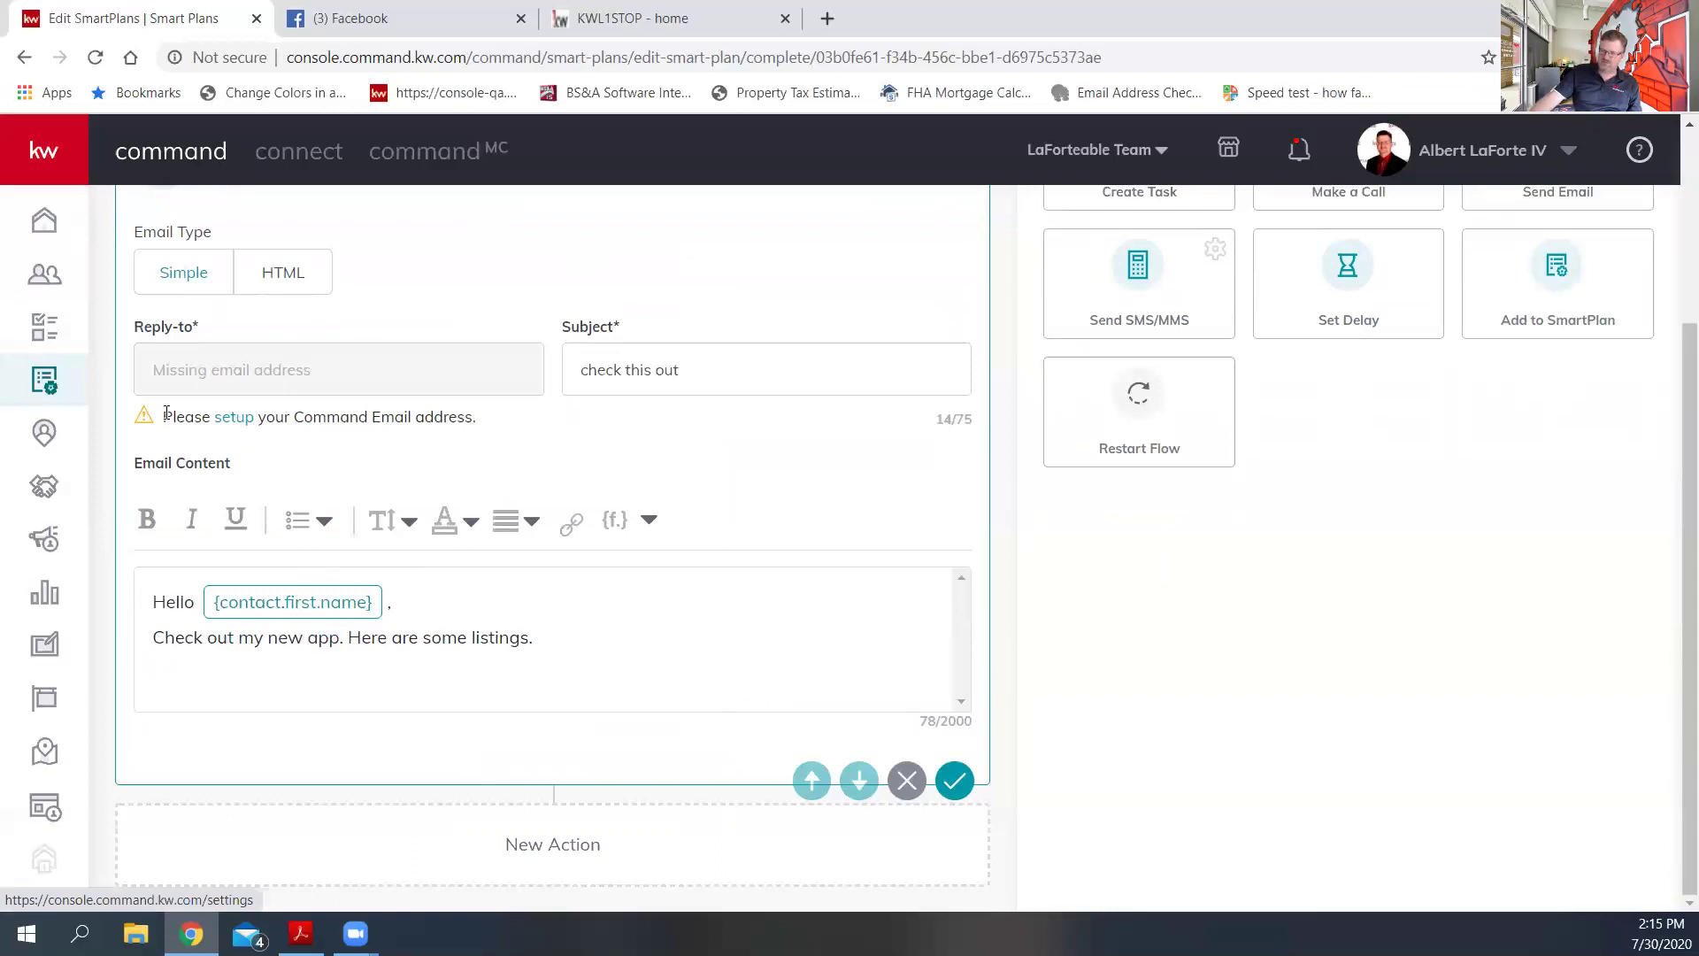
{"action": "left_click", "coordinate": [246, 427]}
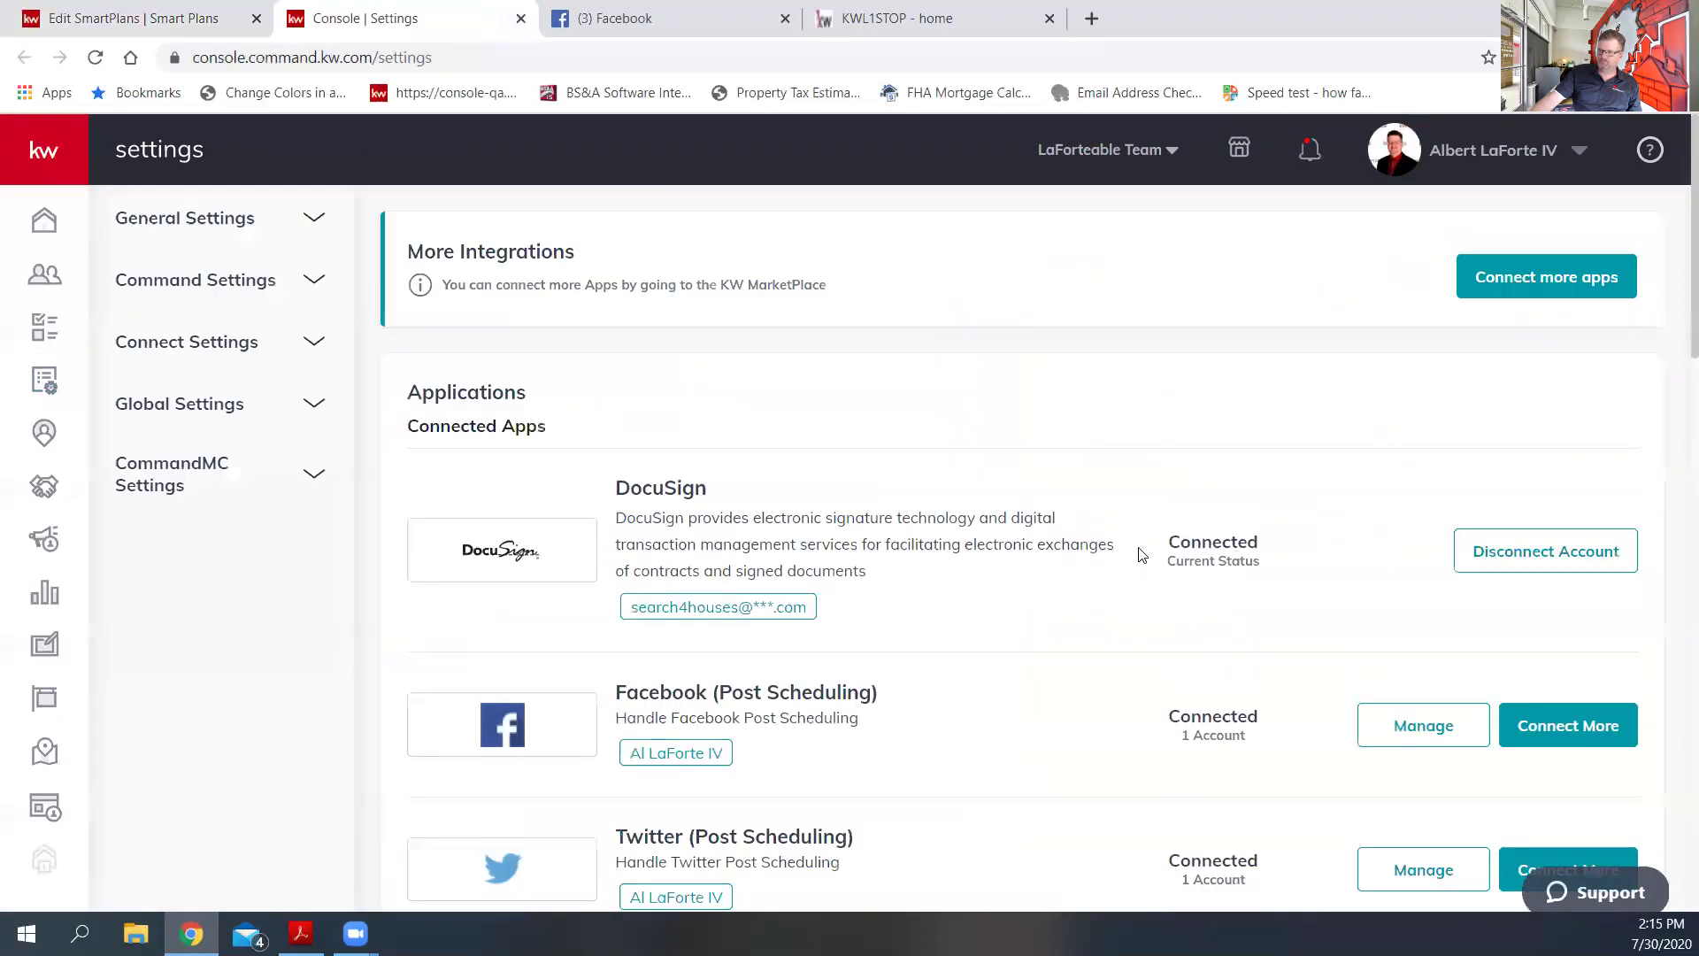
{"action": "scroll", "coordinate": [840, 545], "scroll_direction": "down", "scroll_amount": 18}
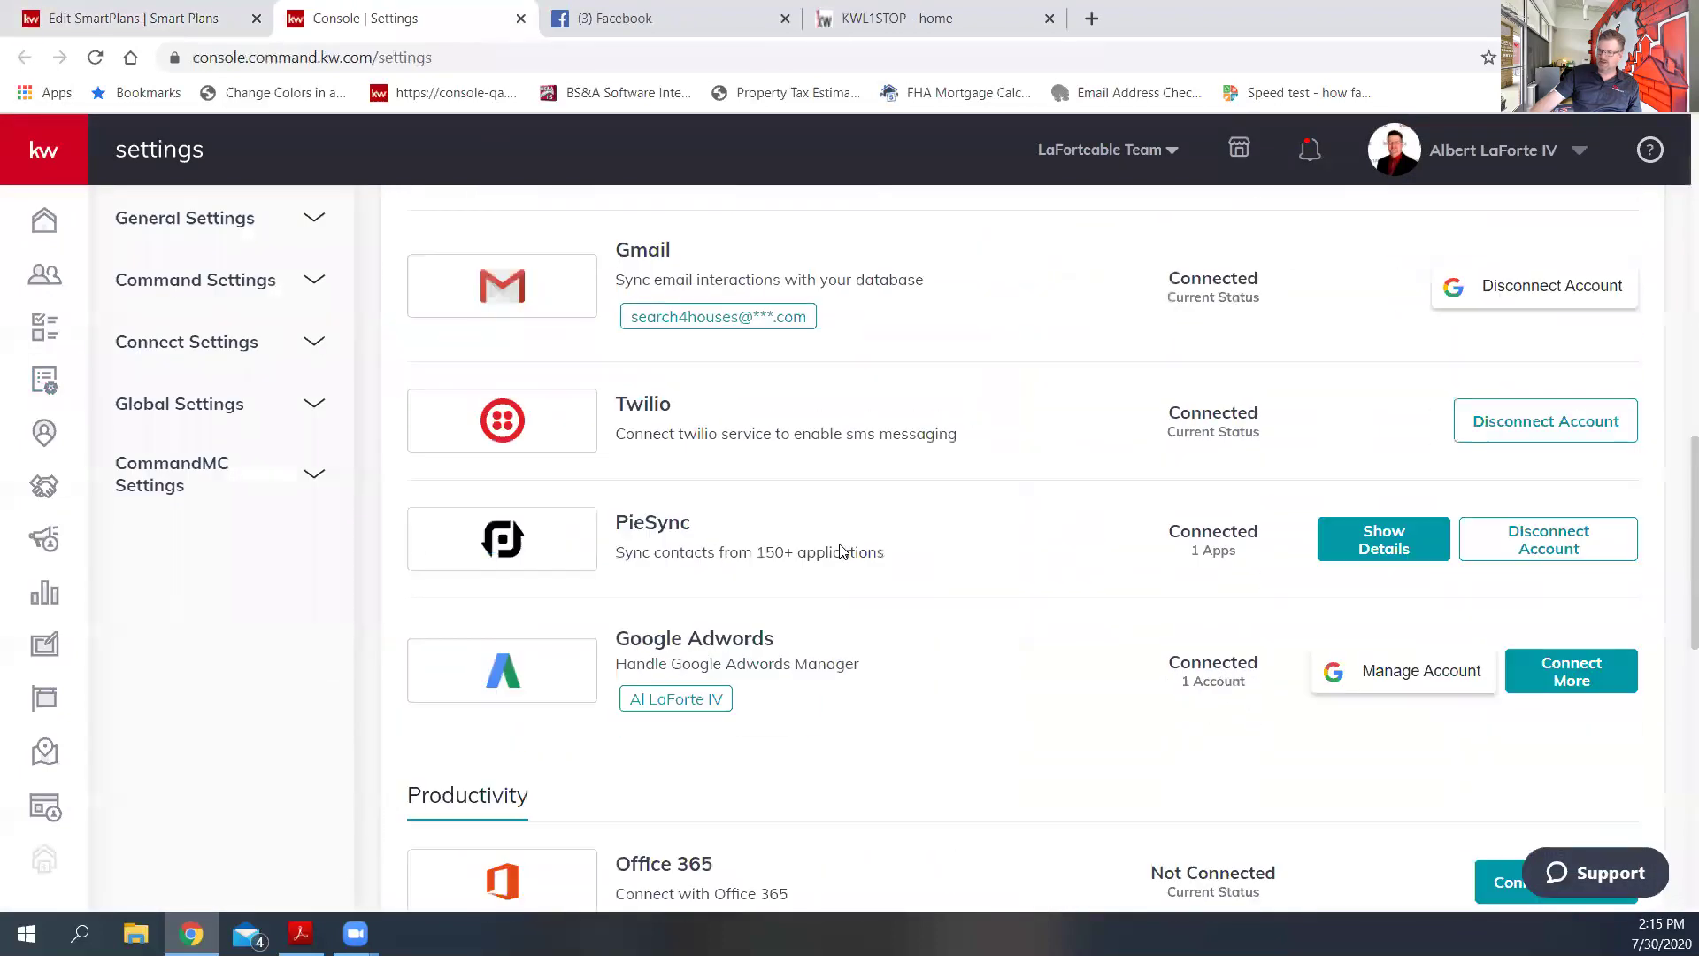
{"action": "scroll", "coordinate": [842, 550], "scroll_direction": "down", "scroll_amount": 3}
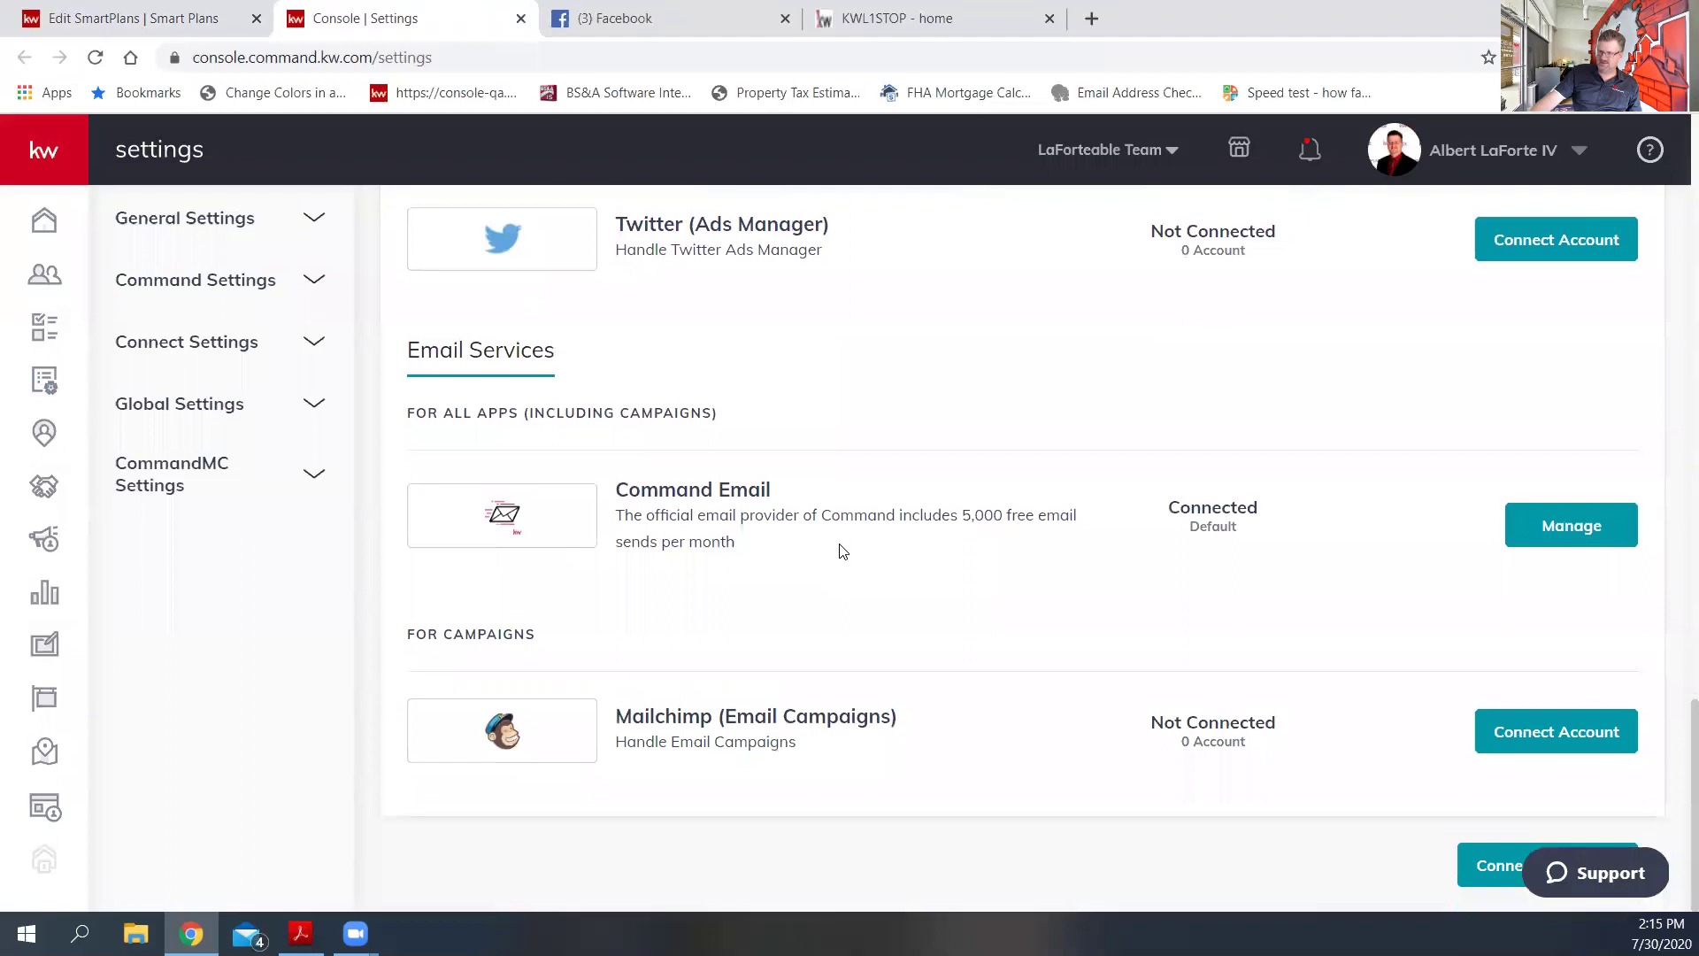
{"action": "left_click", "coordinate": [1573, 538]}
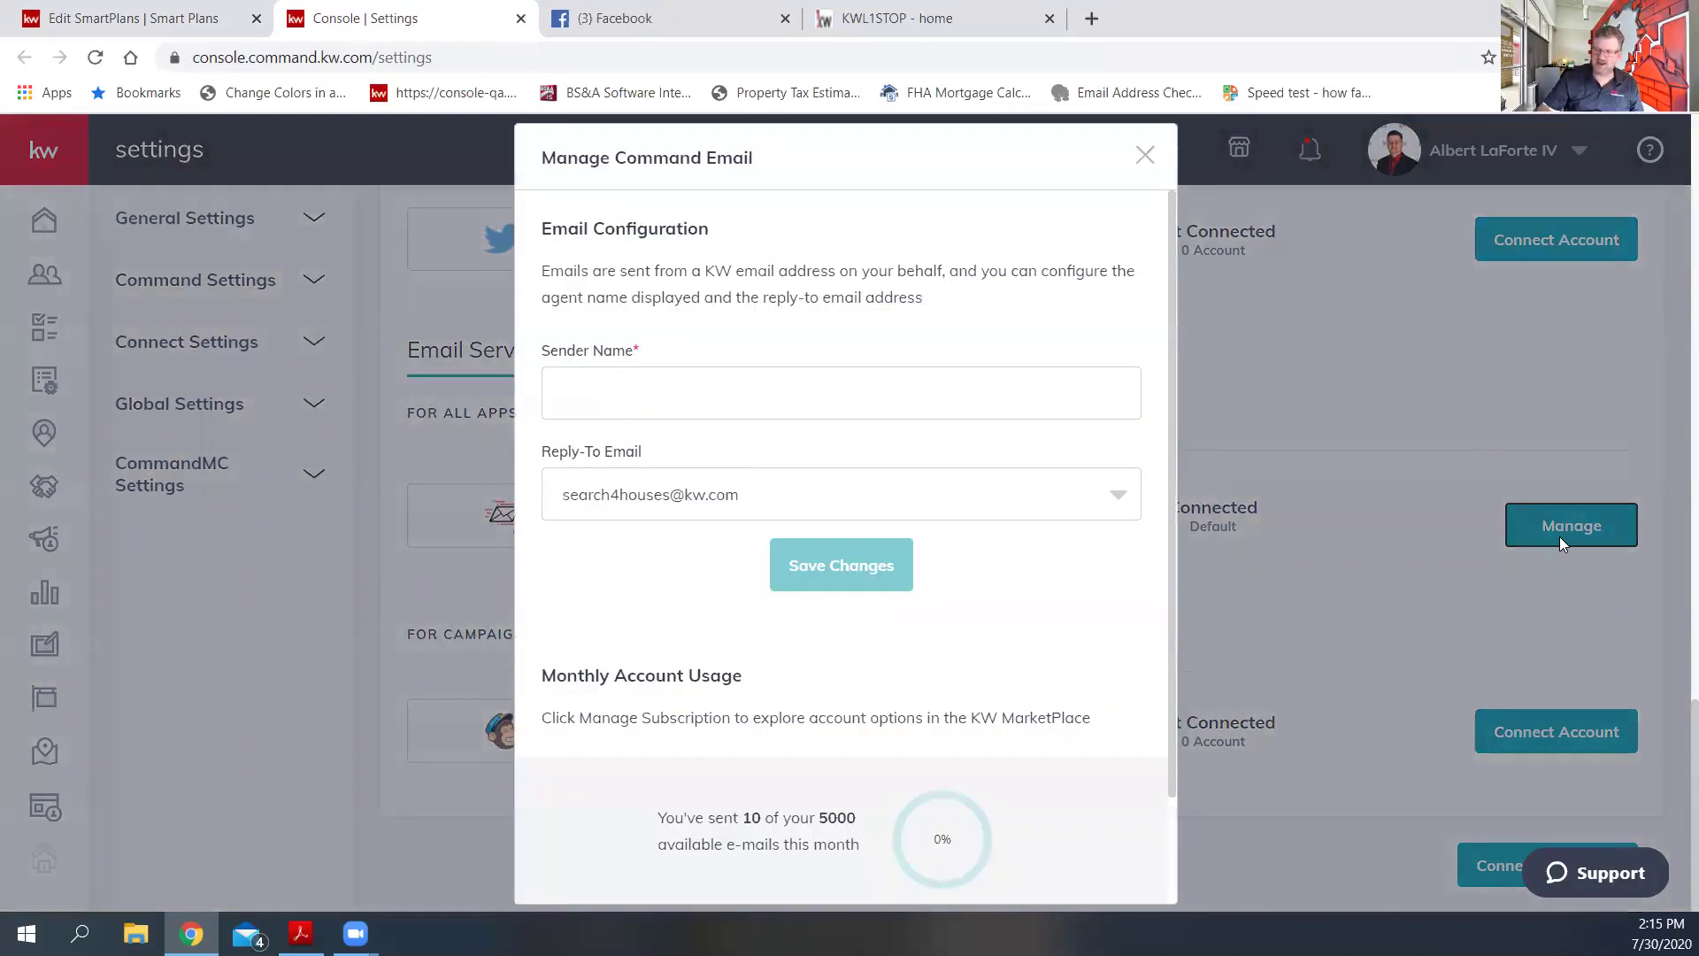
- Enter the agent's name as the Command Email sender name, save the changes and close the configuration
{"action": "left_click", "coordinate": [649, 398]}
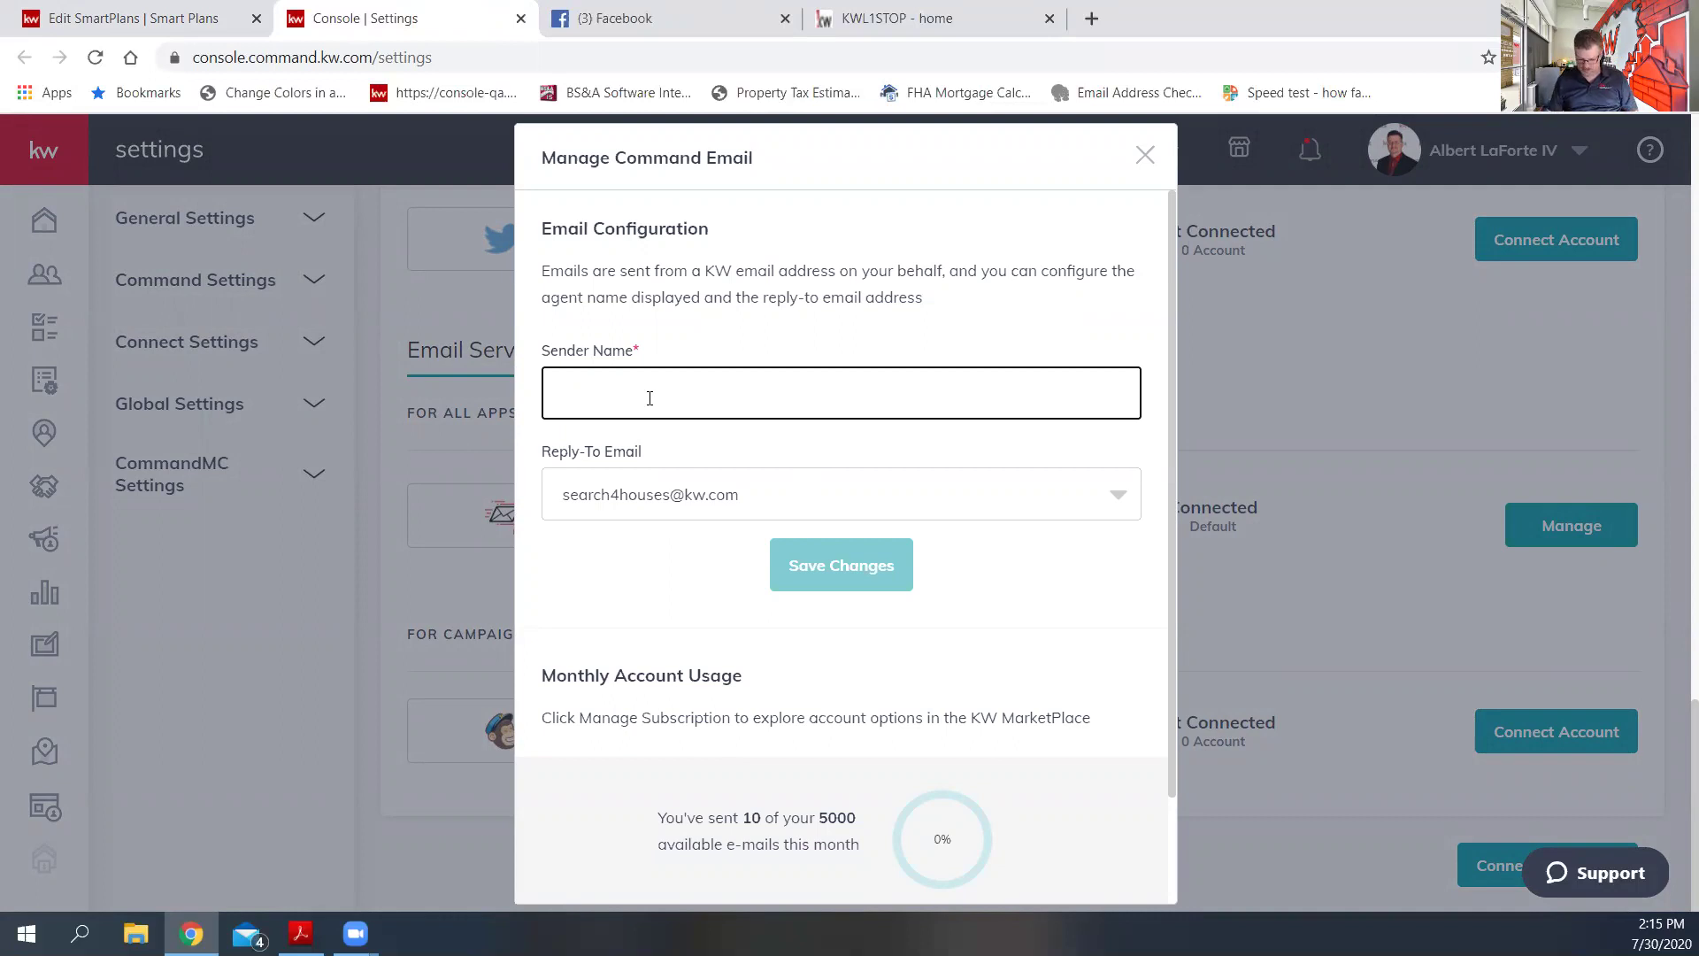
{"action": "type", "text": "Al LaForte IV"}
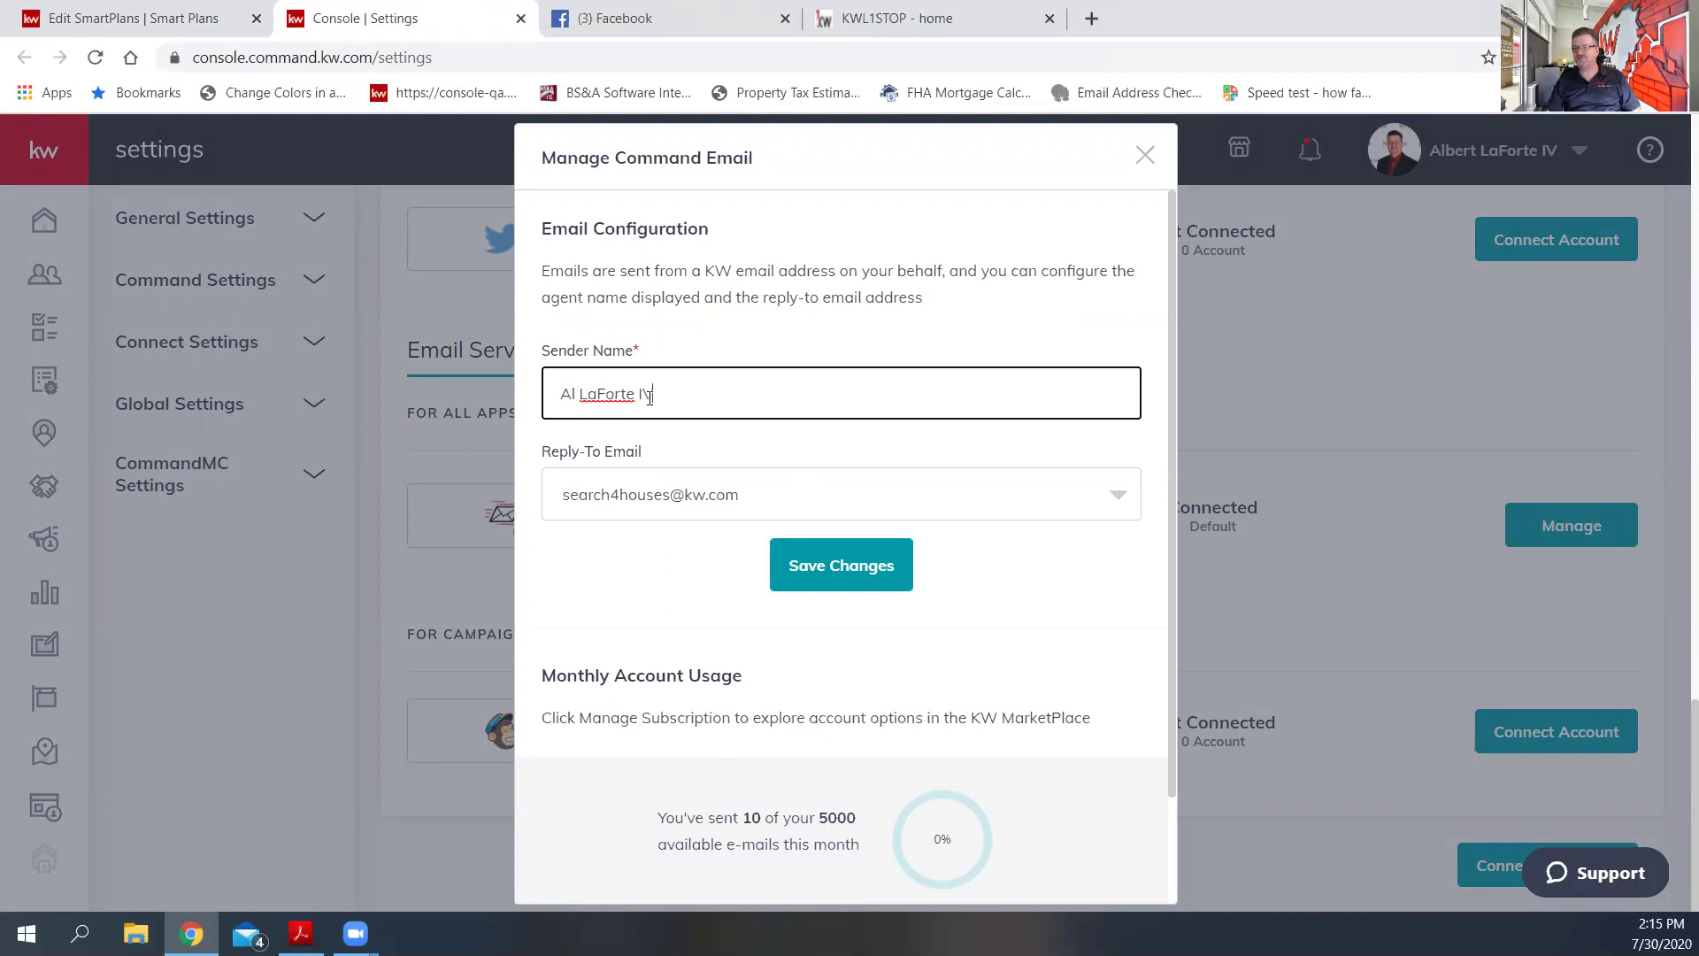
{"action": "left_click", "coordinate": [870, 573]}
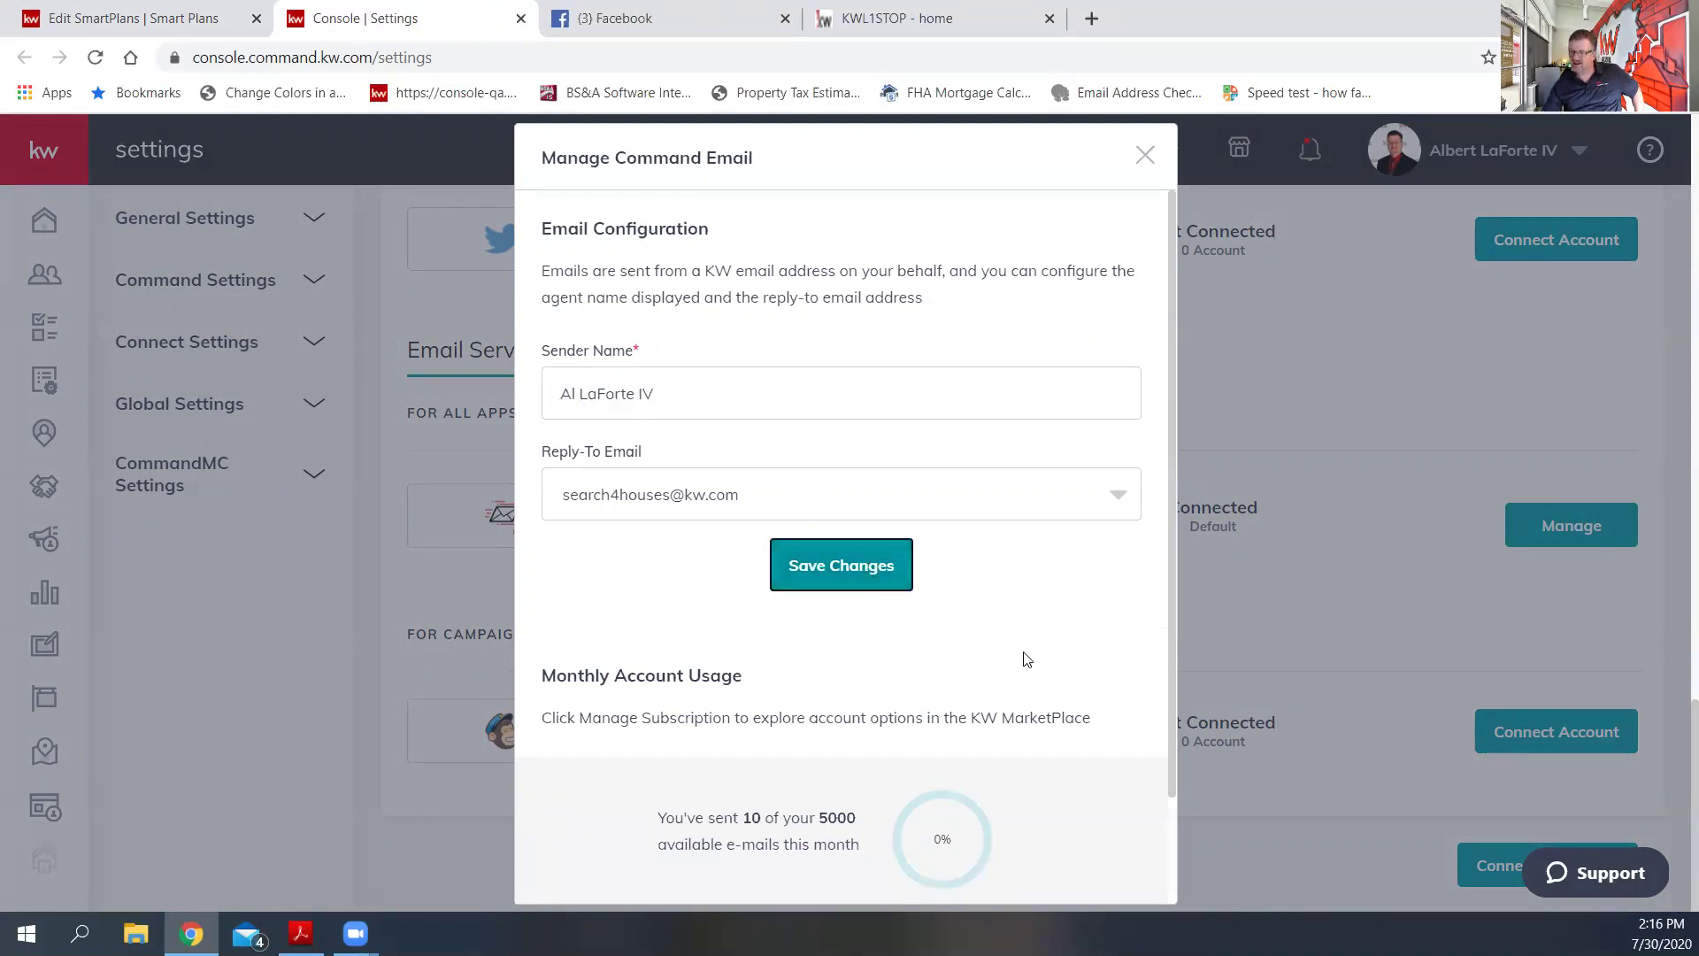
{"action": "scroll", "coordinate": [1026, 659], "scroll_direction": "down", "scroll_amount": 2}
{"action": "scroll", "coordinate": [1018, 656], "scroll_direction": "up", "scroll_amount": 2}
{"action": "left_click", "coordinate": [1146, 163]}
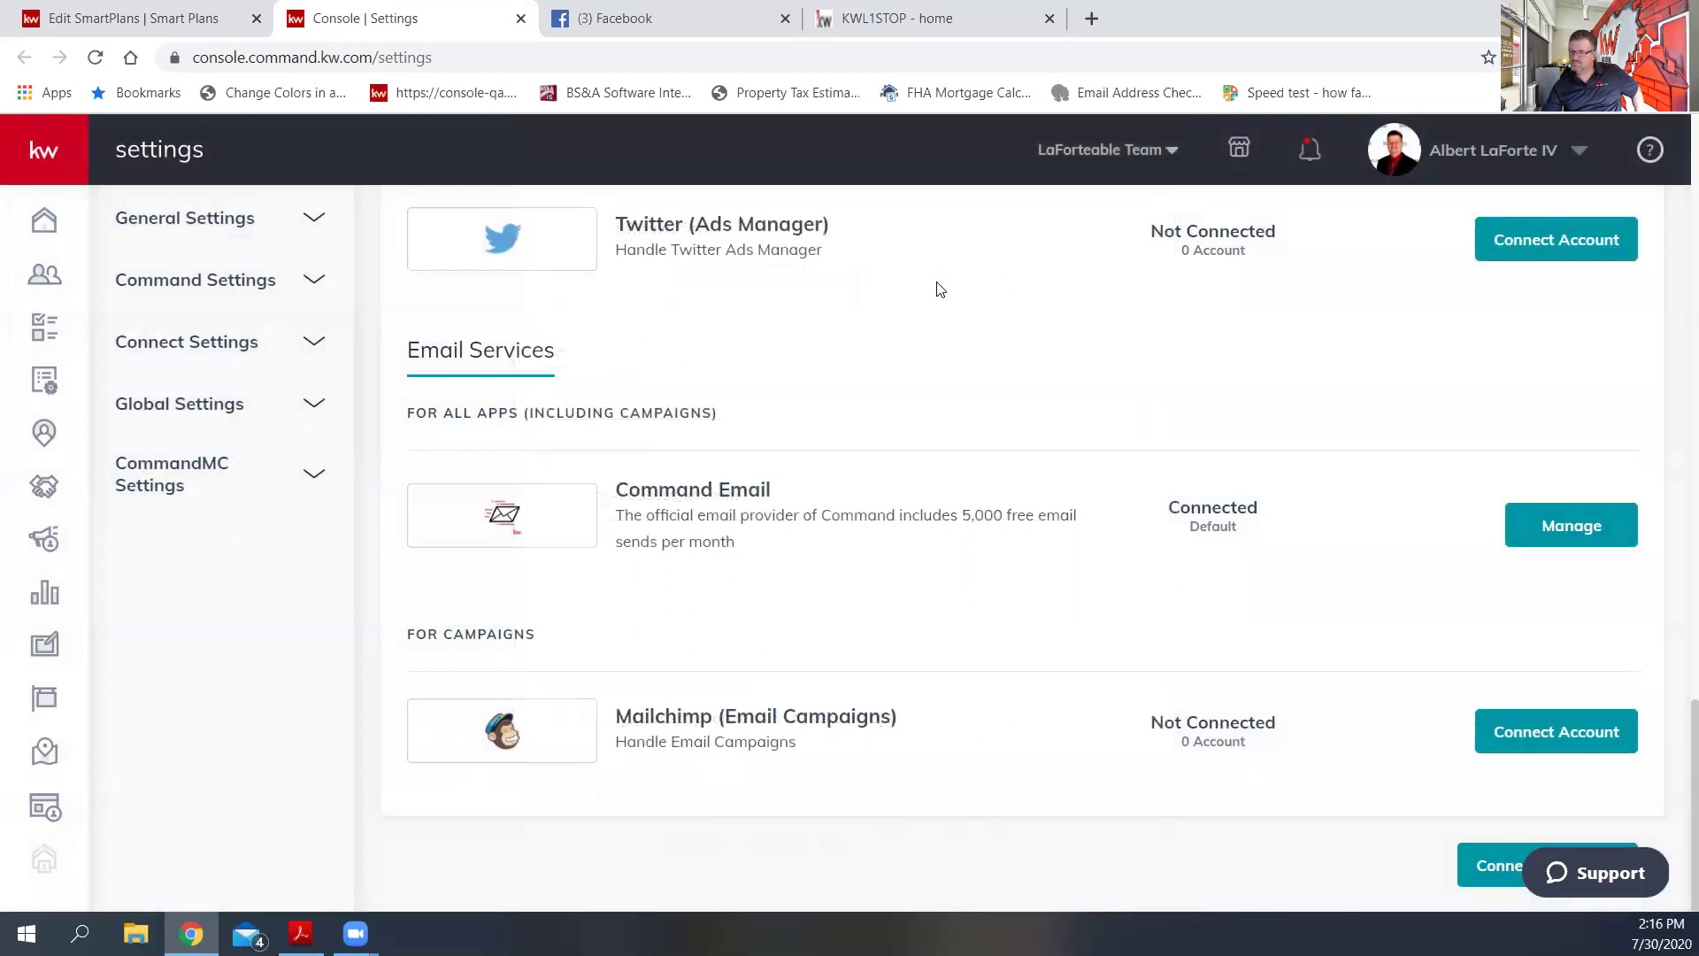
- Return to the SmartPlan, close the separate settings page and save the Send Email step
{"action": "left_click", "coordinate": [173, 19]}
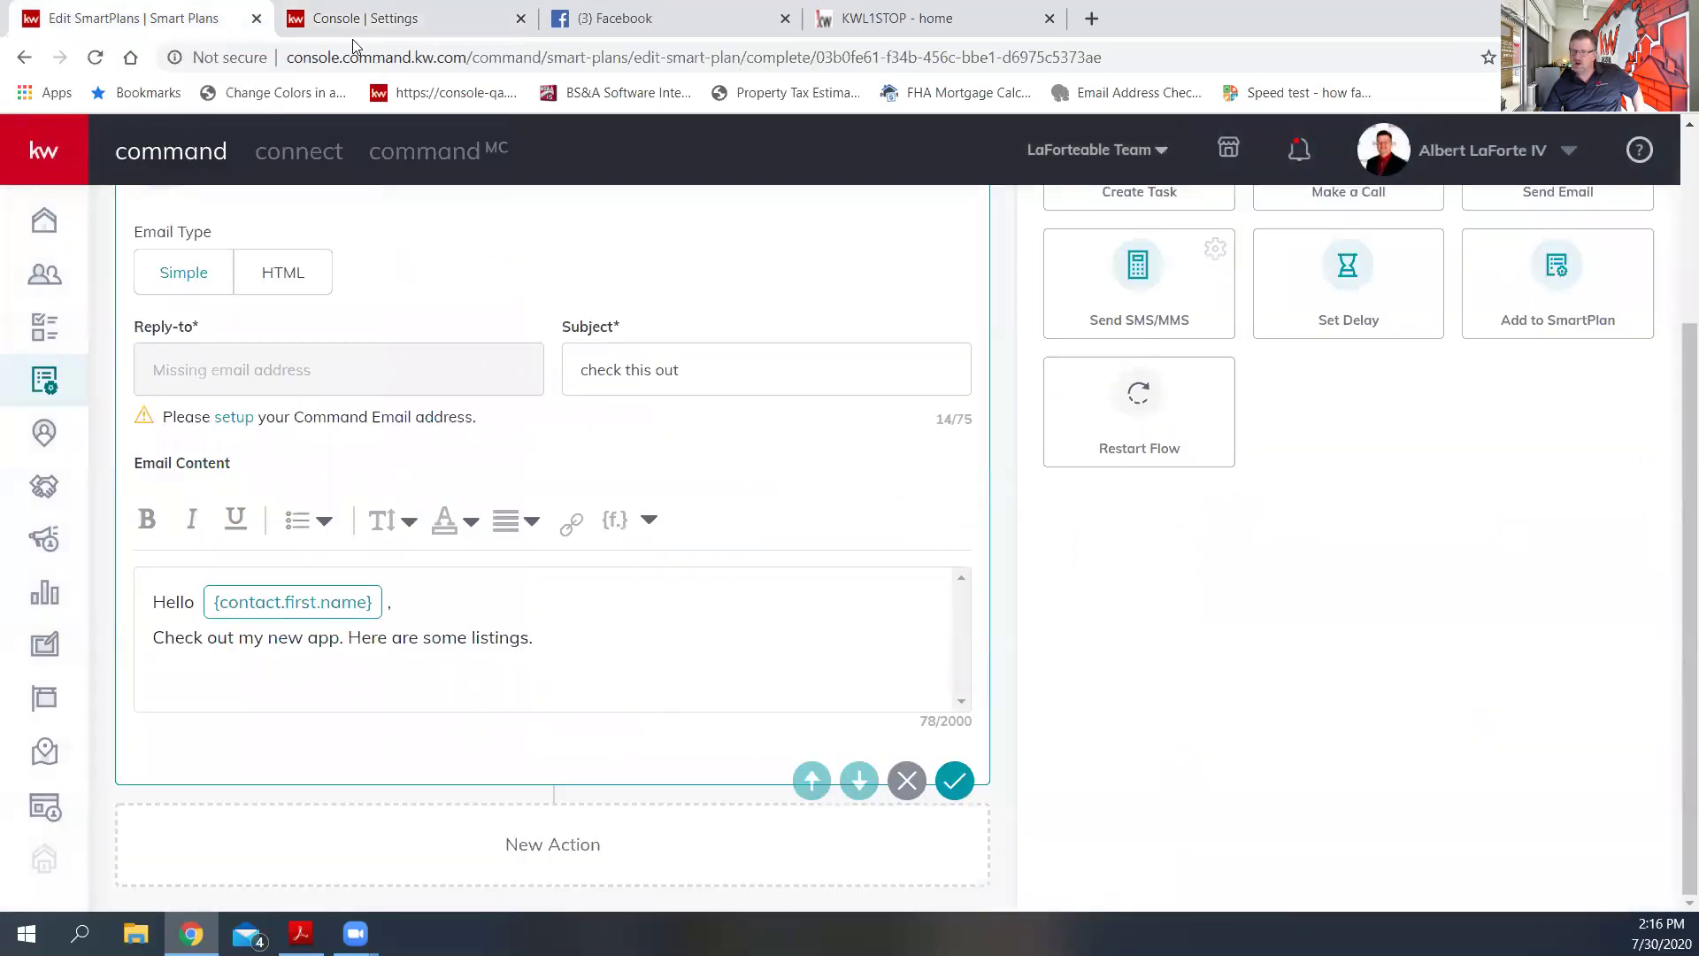
{"action": "left_click", "coordinate": [521, 20]}
{"action": "left_click", "coordinate": [954, 781]}
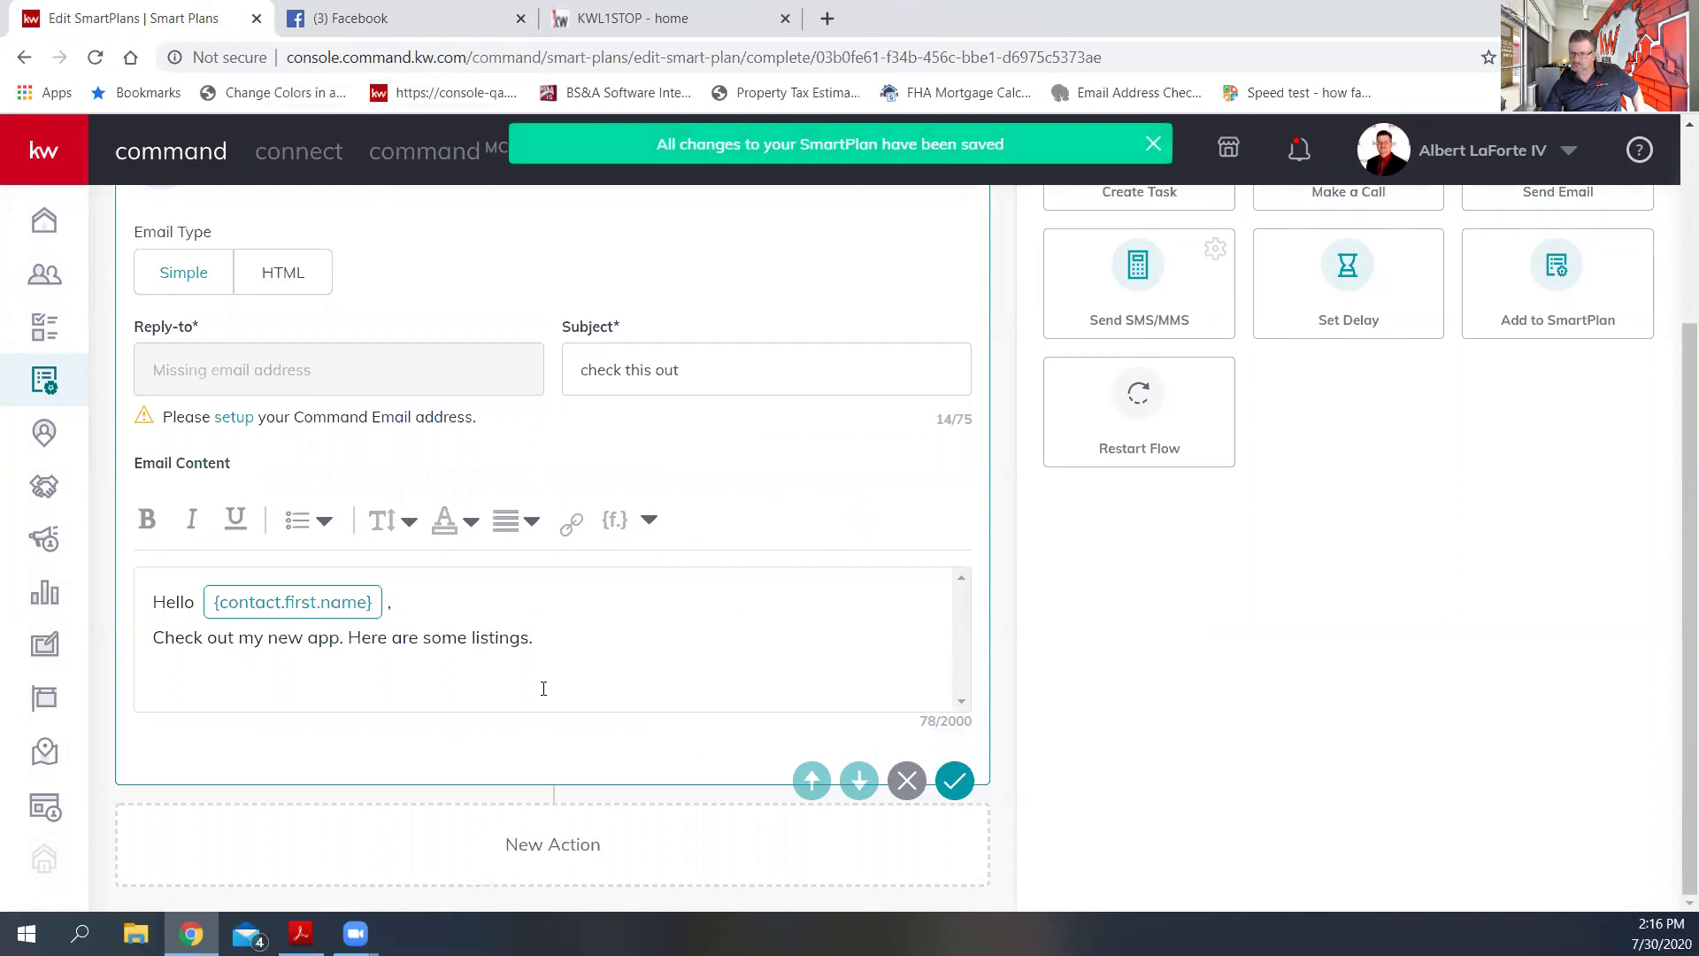
- Add a Set Delay step of 1 day after the Send Email step
{"action": "scroll", "coordinate": [614, 586], "scroll_direction": "up", "scroll_amount": 1}
{"action": "scroll", "coordinate": [614, 586], "scroll_direction": "up", "scroll_amount": 3}
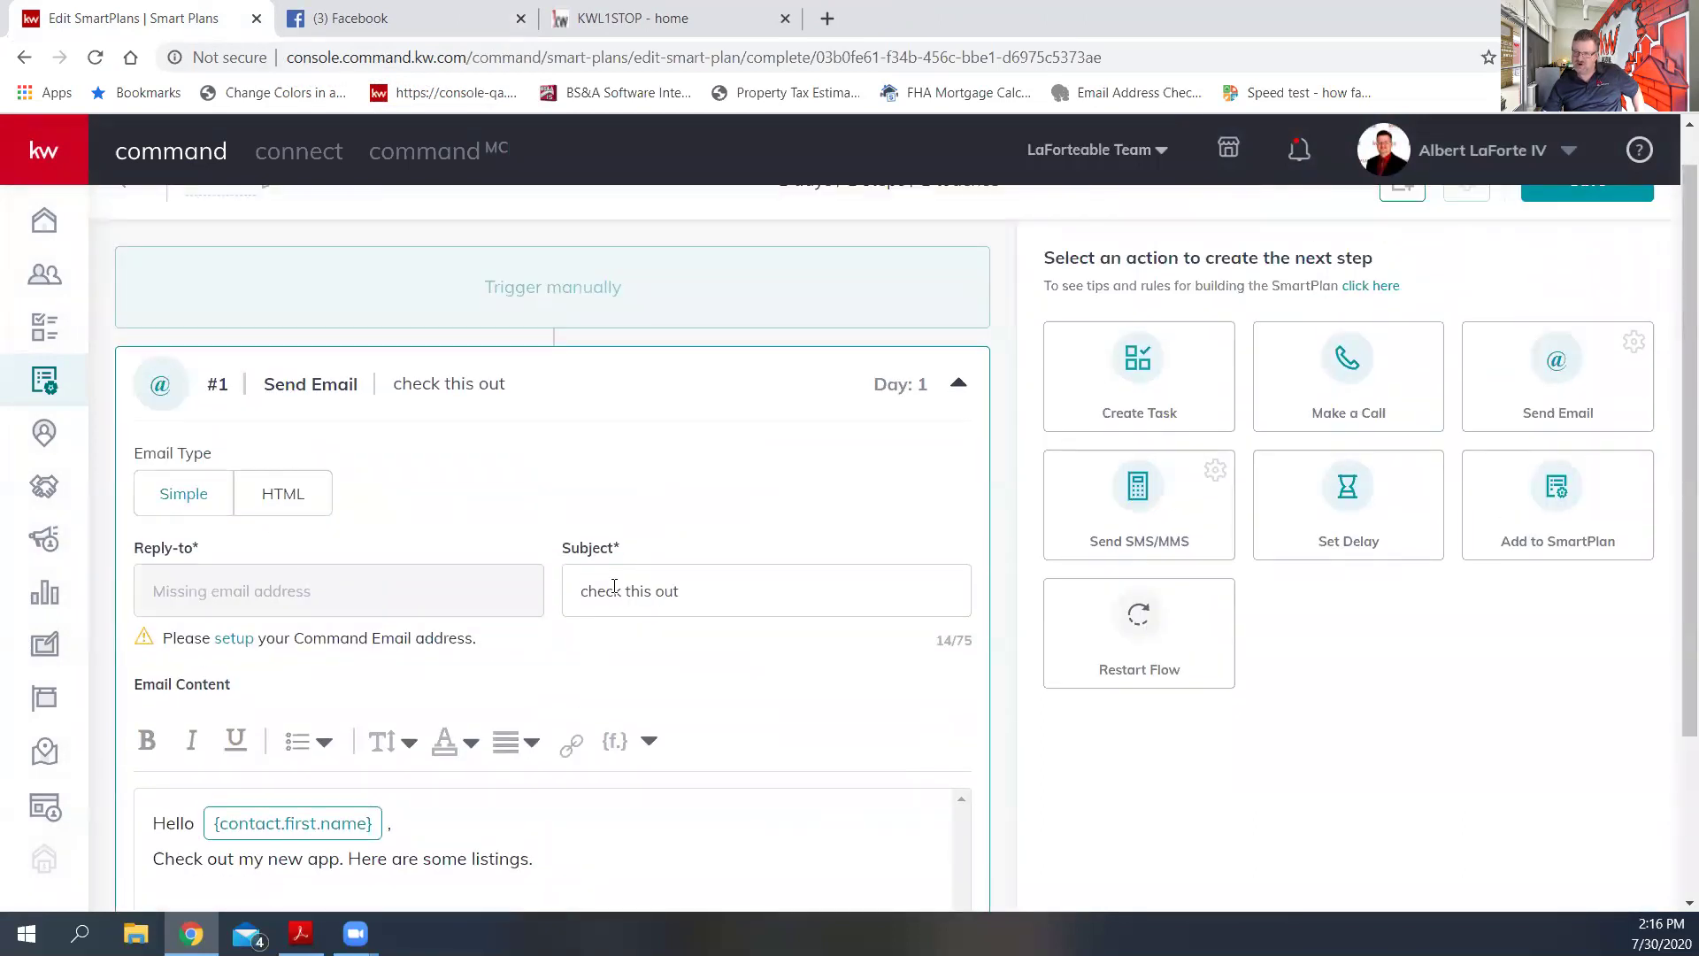
{"action": "scroll", "coordinate": [614, 586], "scroll_direction": "down", "scroll_amount": 3}
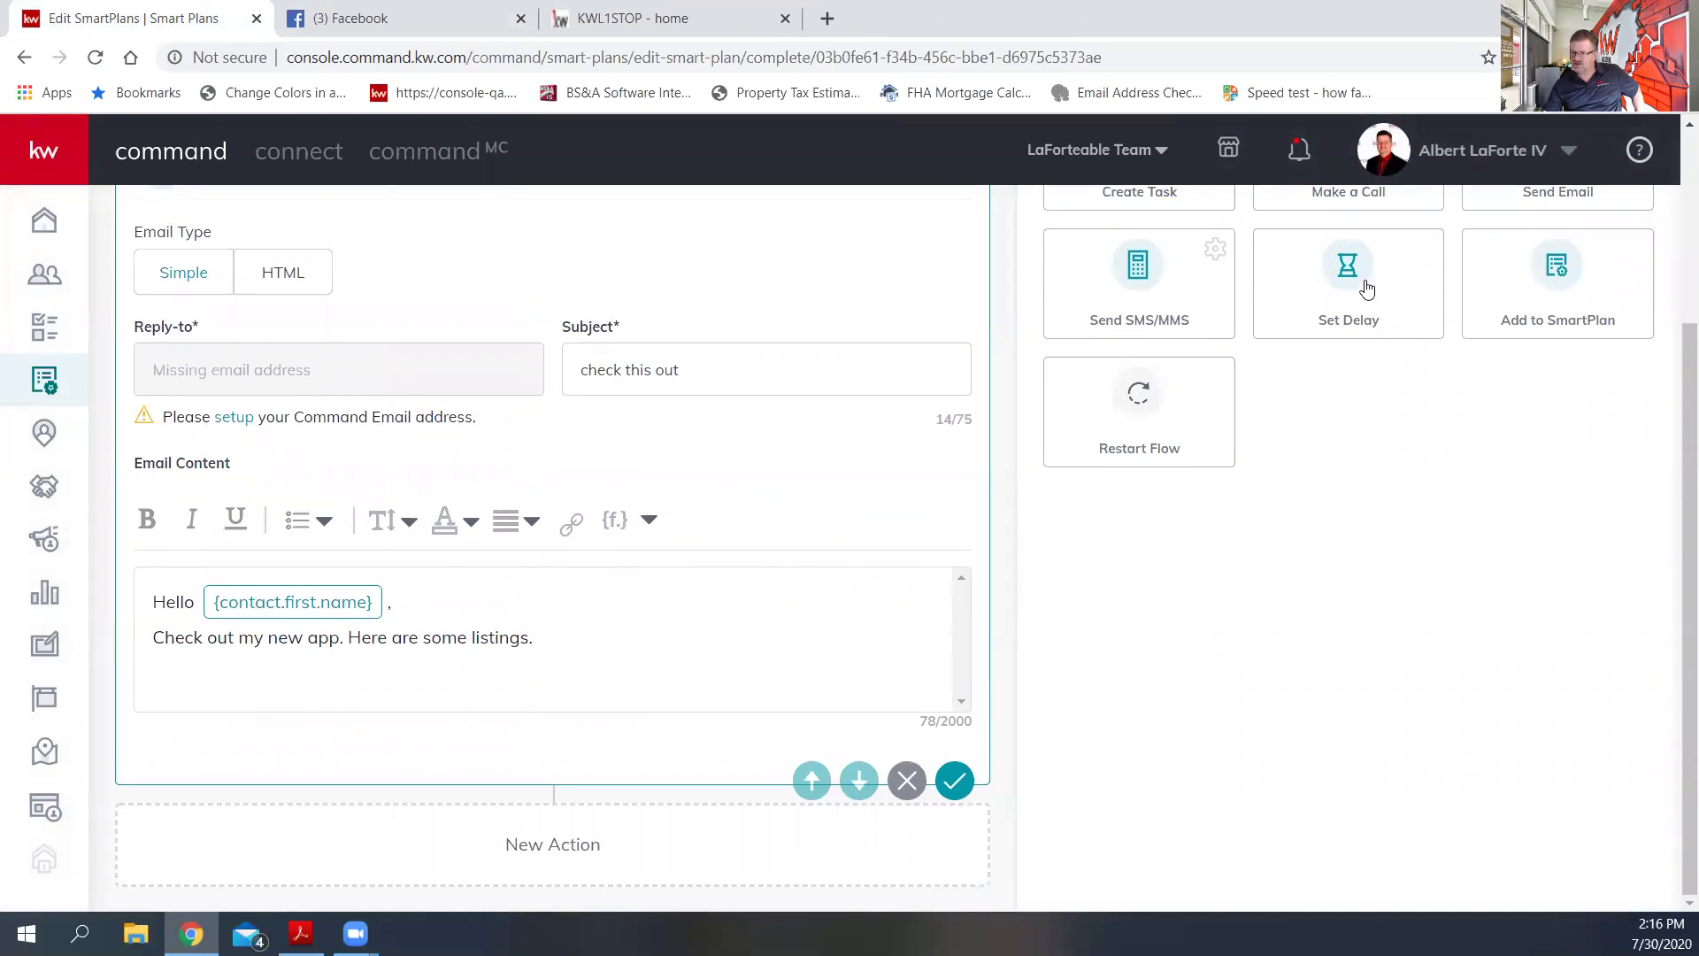
{"action": "left_click", "coordinate": [1367, 288]}
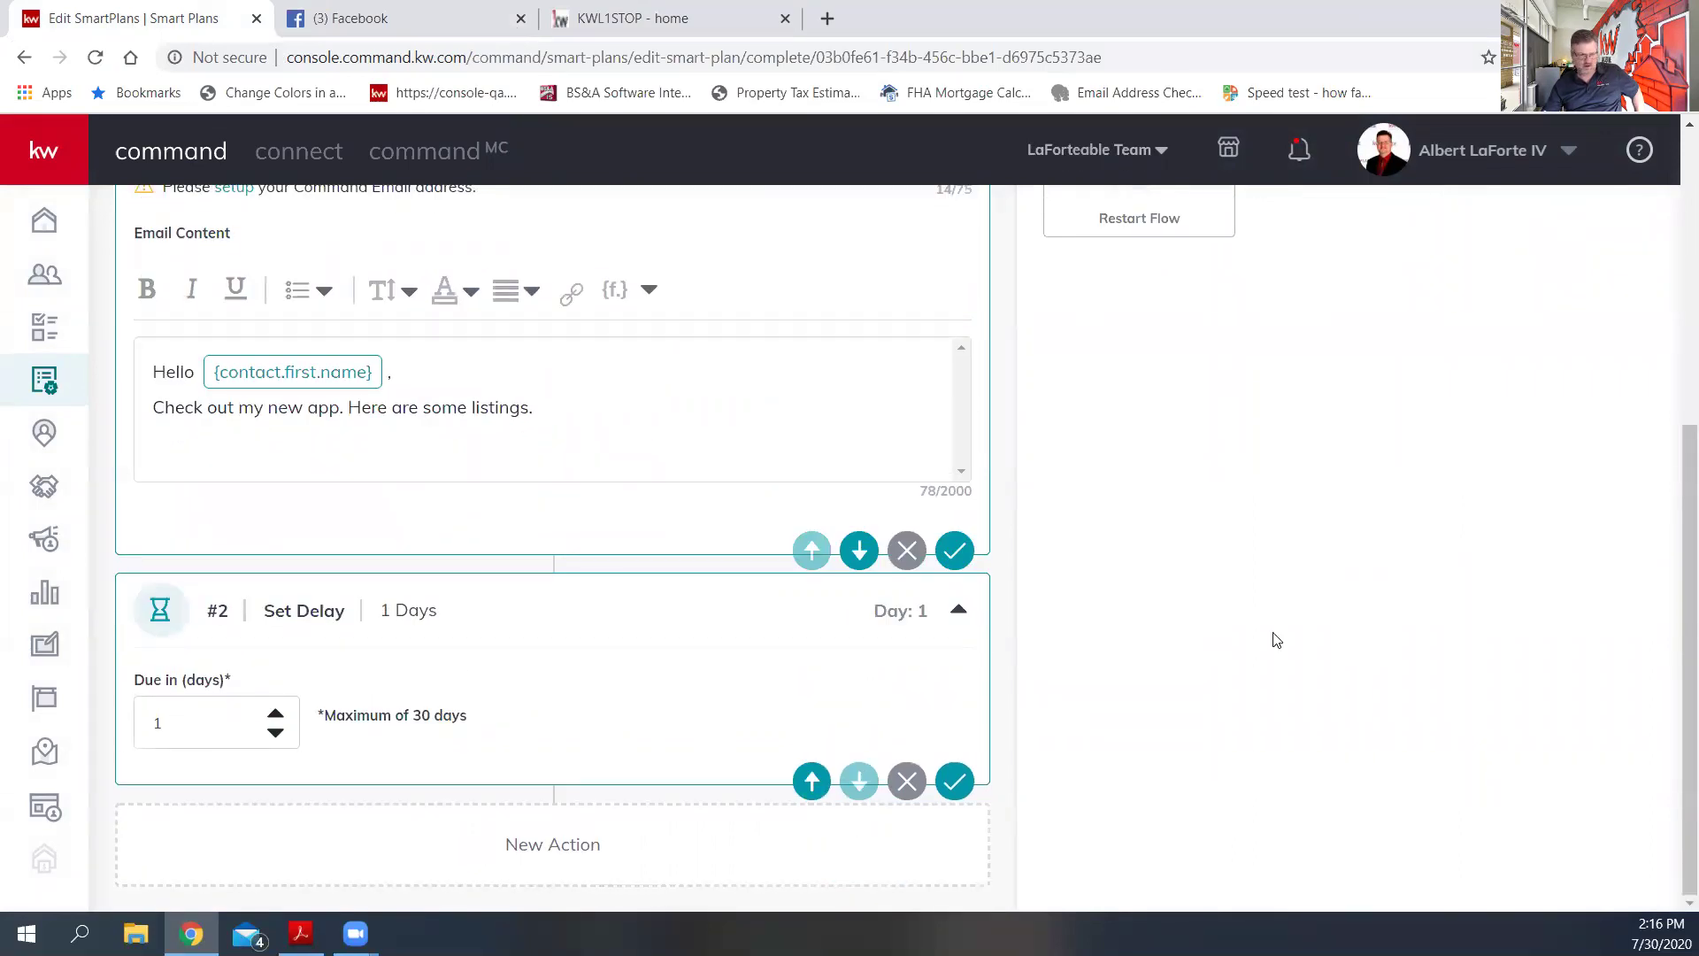
- Add a Create Task step after the delay, with task type Touch and the name "take pie to client"
{"action": "scroll", "coordinate": [1298, 602], "scroll_direction": "up", "scroll_amount": 5}
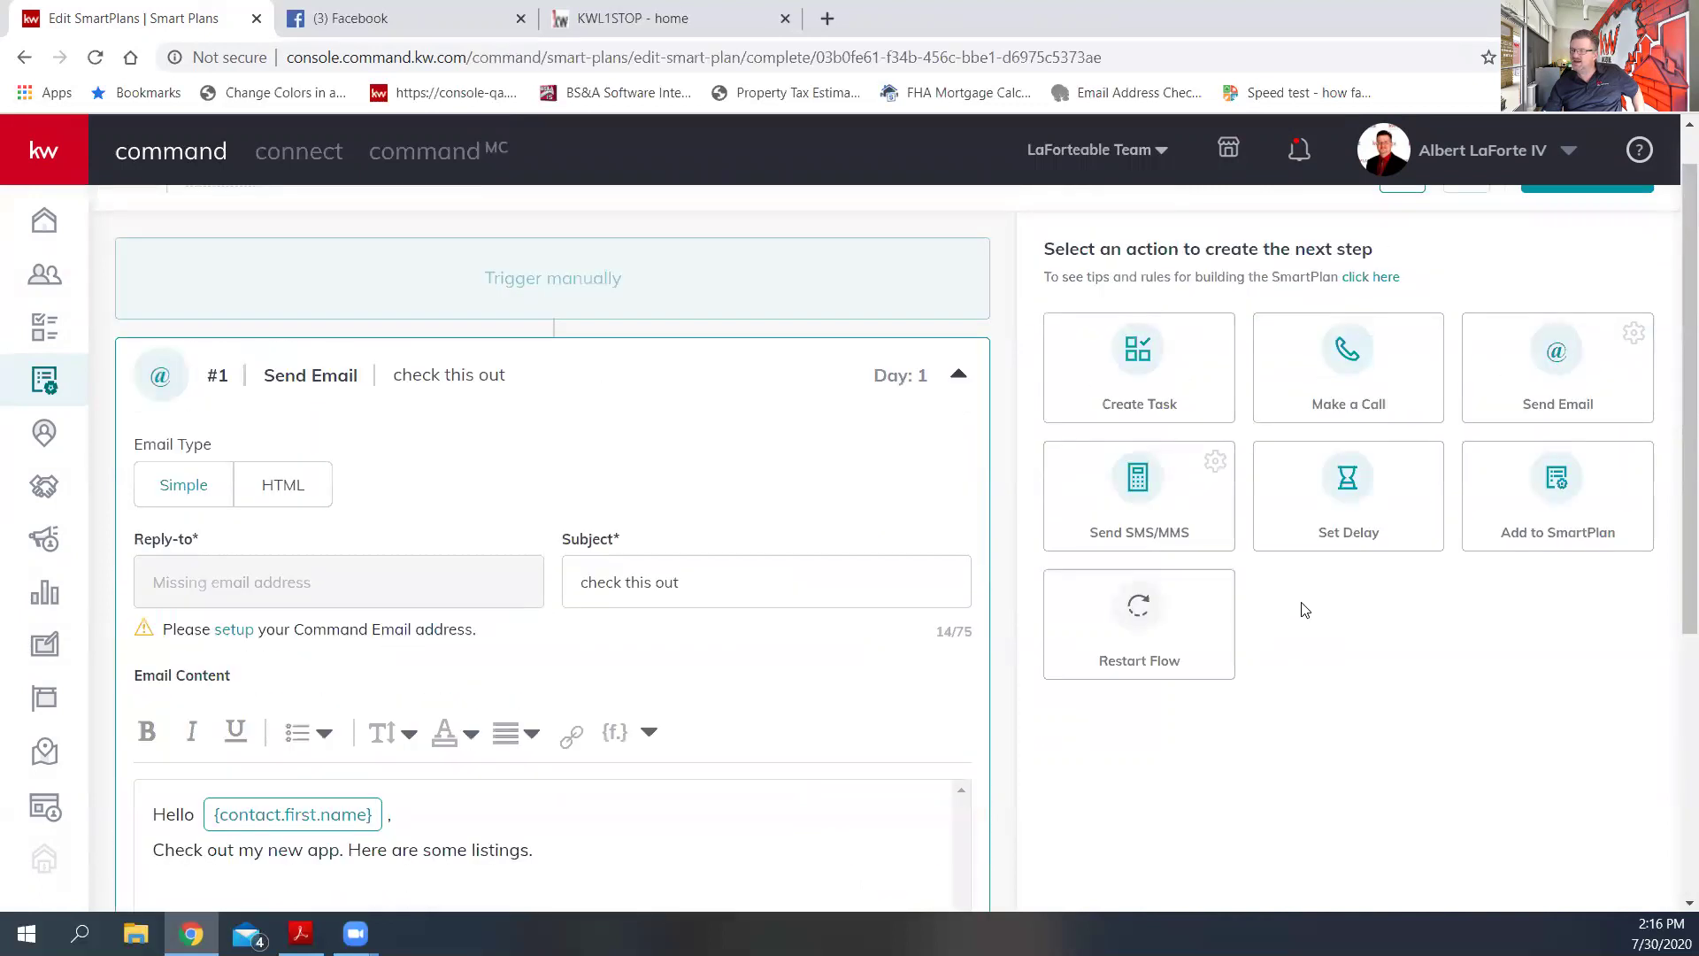
{"action": "scroll", "coordinate": [1459, 699], "scroll_direction": "down", "scroll_amount": 1}
{"action": "scroll", "coordinate": [1327, 549], "scroll_direction": "up", "scroll_amount": 1}
{"action": "left_click", "coordinate": [1147, 379]}
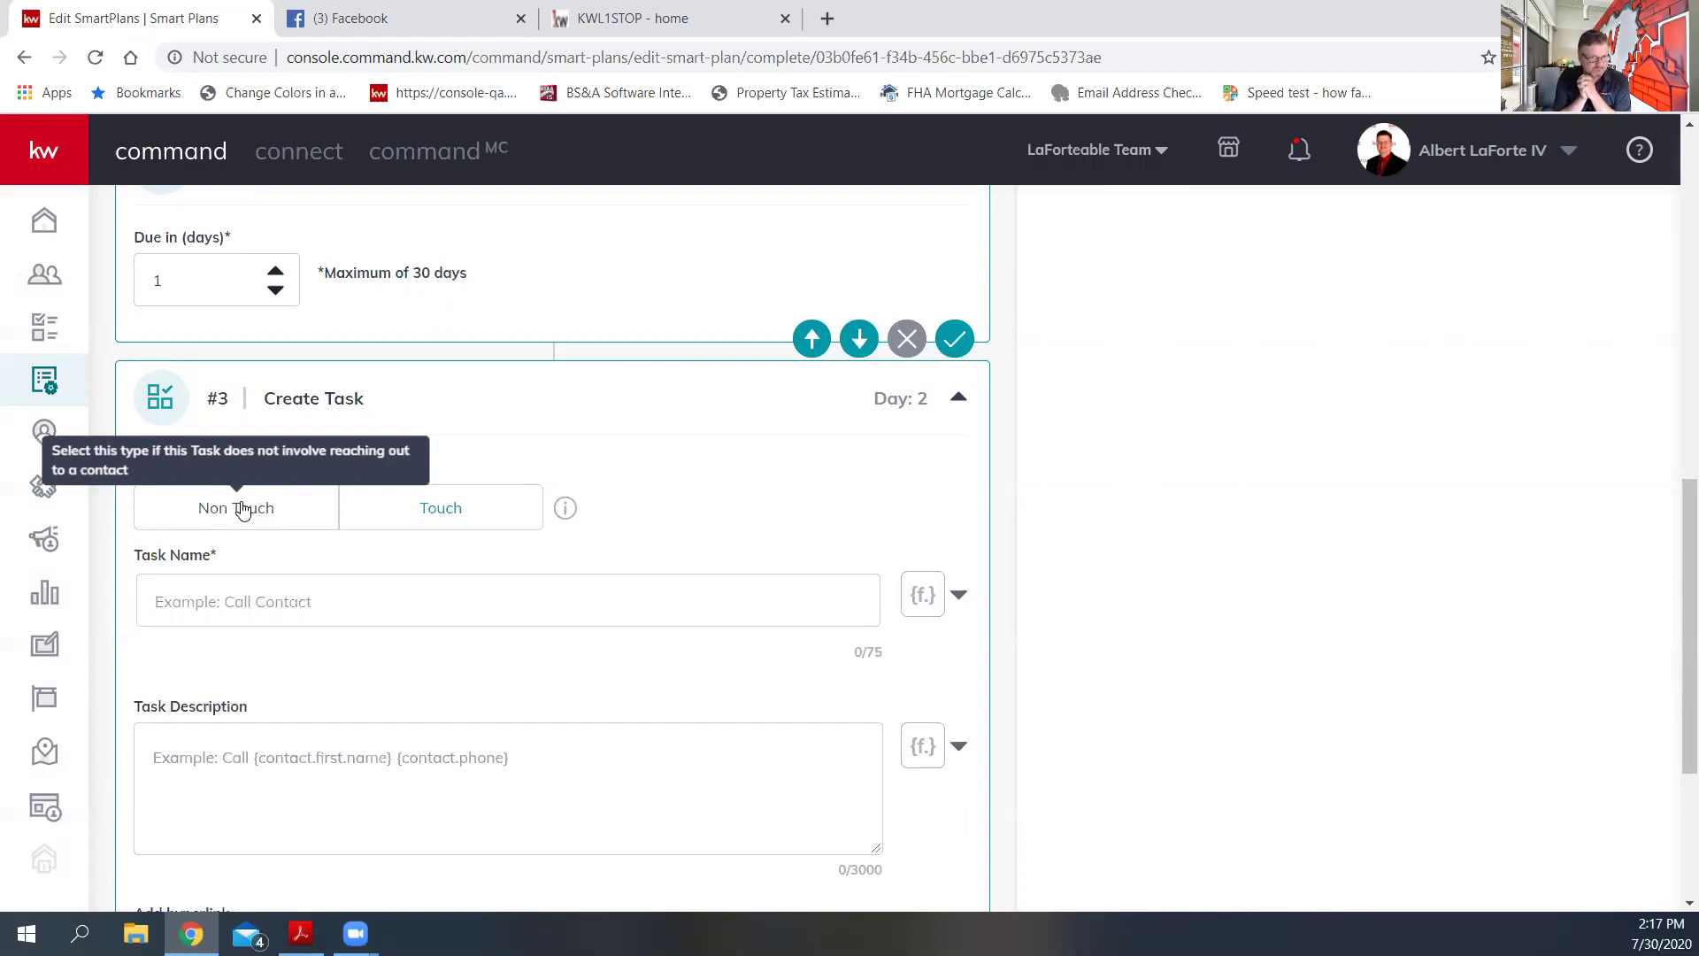
{"action": "left_click", "coordinate": [437, 518]}
{"action": "left_click", "coordinate": [177, 604]}
{"action": "type", "text": "take"}
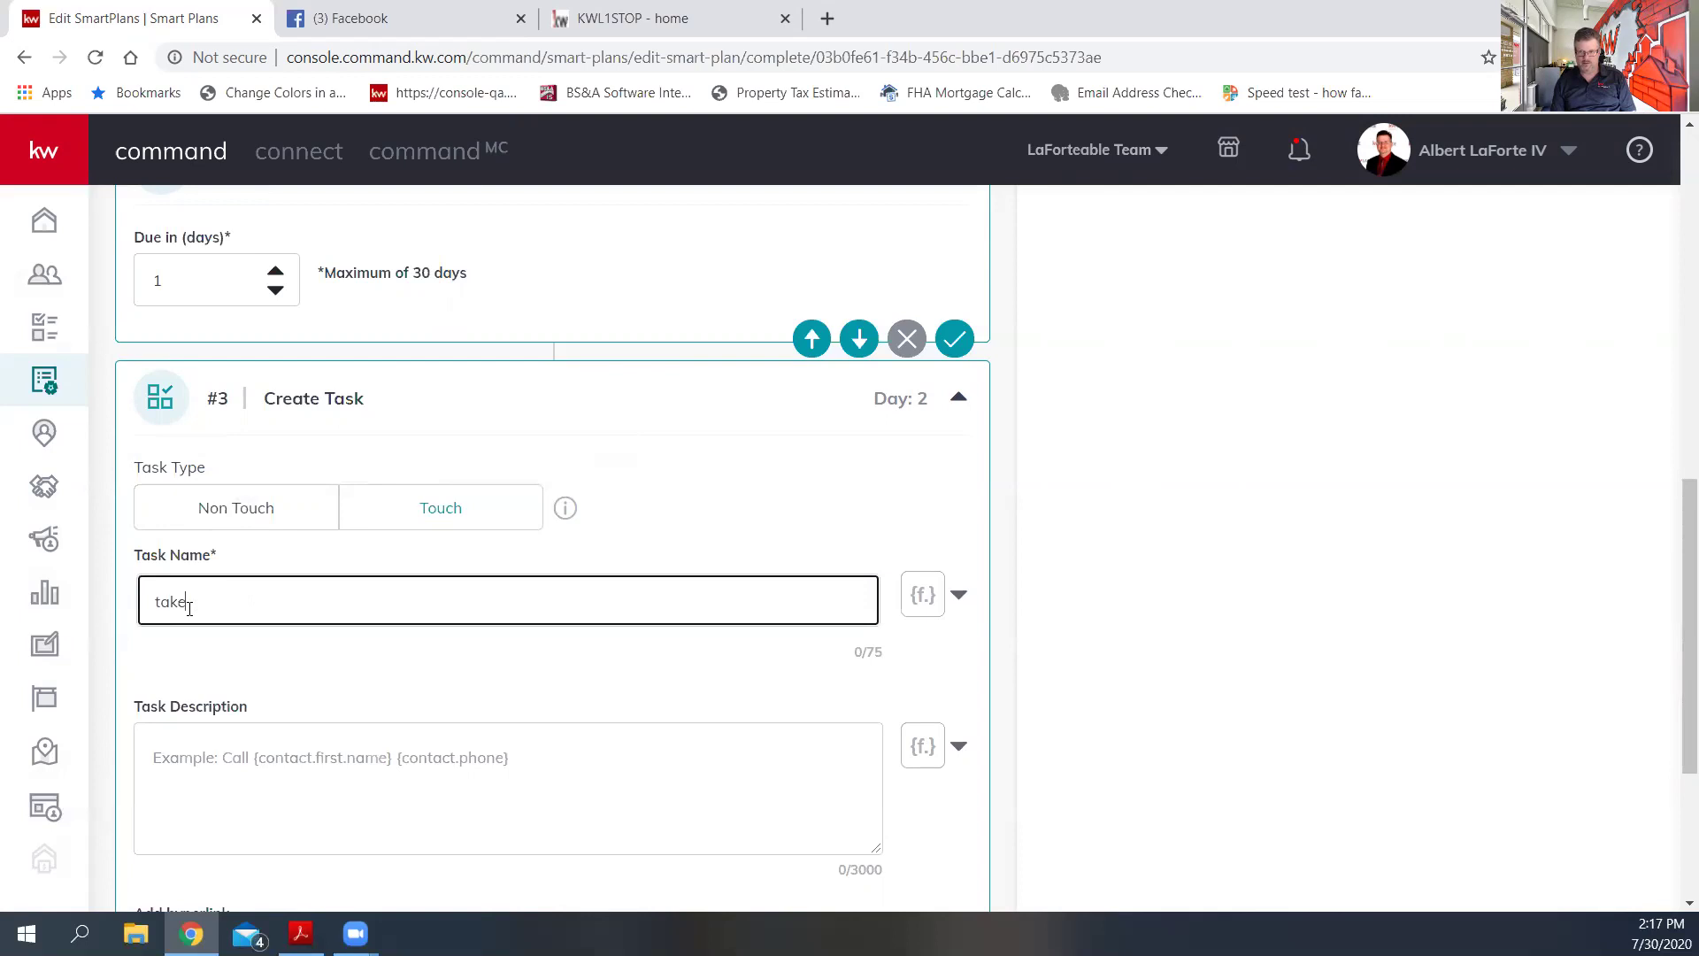
{"action": "type", "text": " pie to client"}
- Set the task description to "pick up pie and drive to house"
{"action": "left_click", "coordinate": [187, 772]}
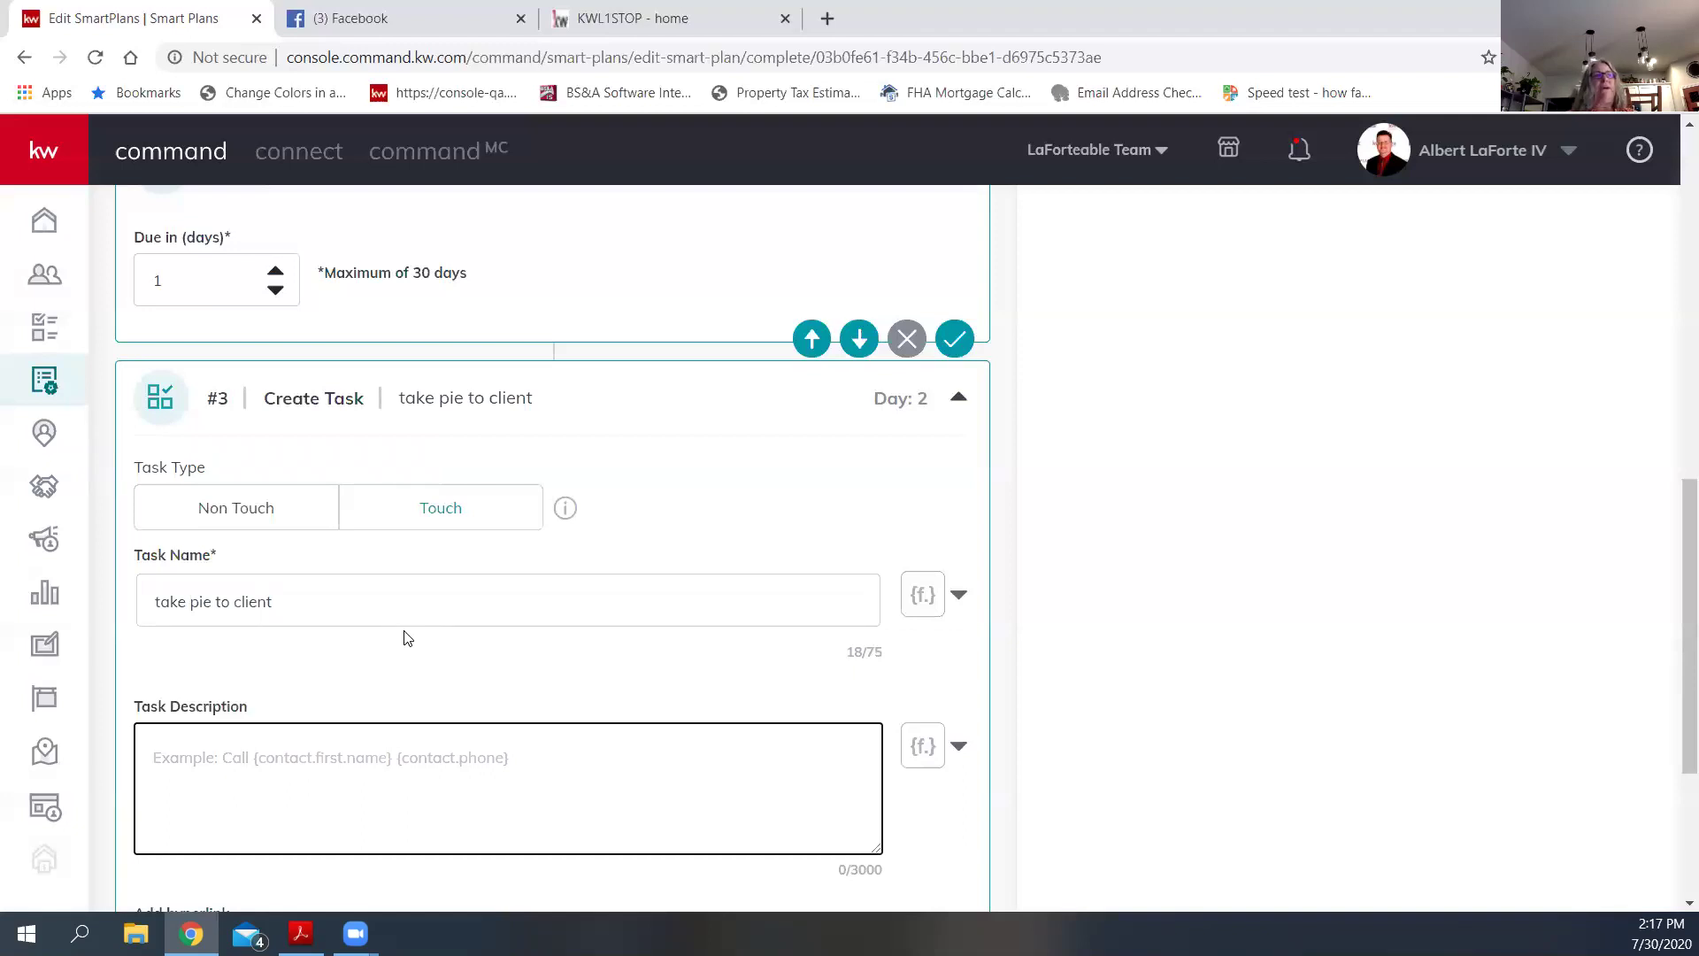
{"action": "scroll", "coordinate": [407, 637], "scroll_direction": "up", "scroll_amount": 10}
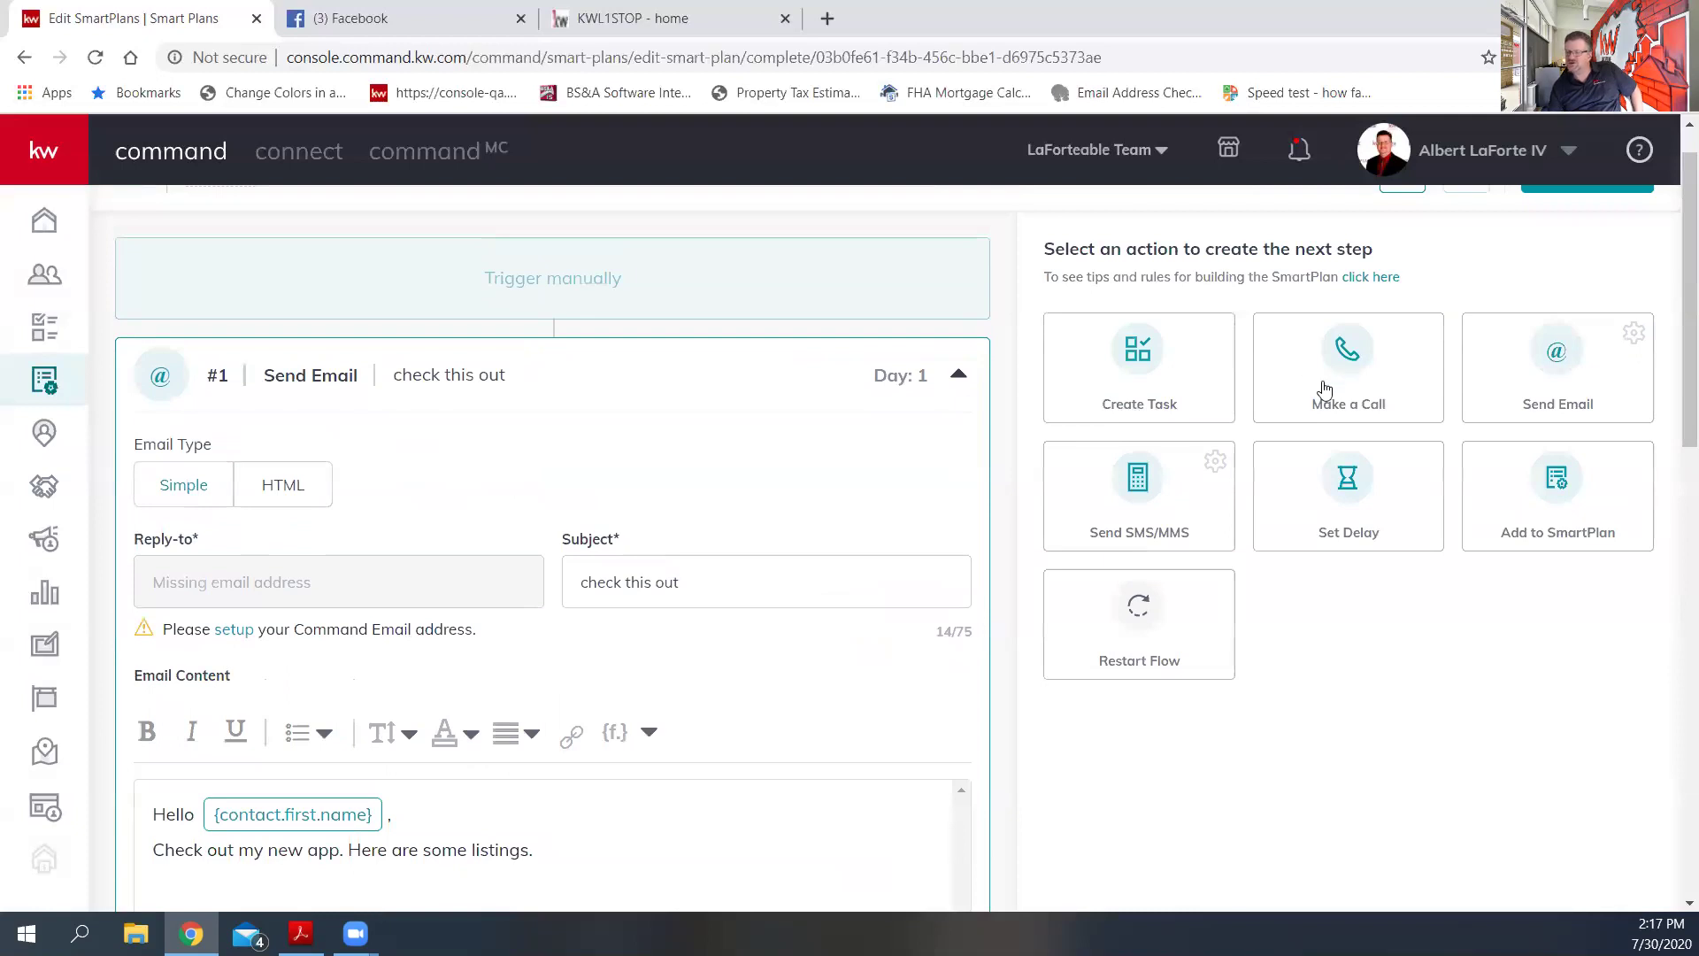
{"action": "scroll", "coordinate": [708, 637], "scroll_direction": "down", "scroll_amount": 10}
{"action": "scroll", "coordinate": [708, 640], "scroll_direction": "down", "scroll_amount": 3}
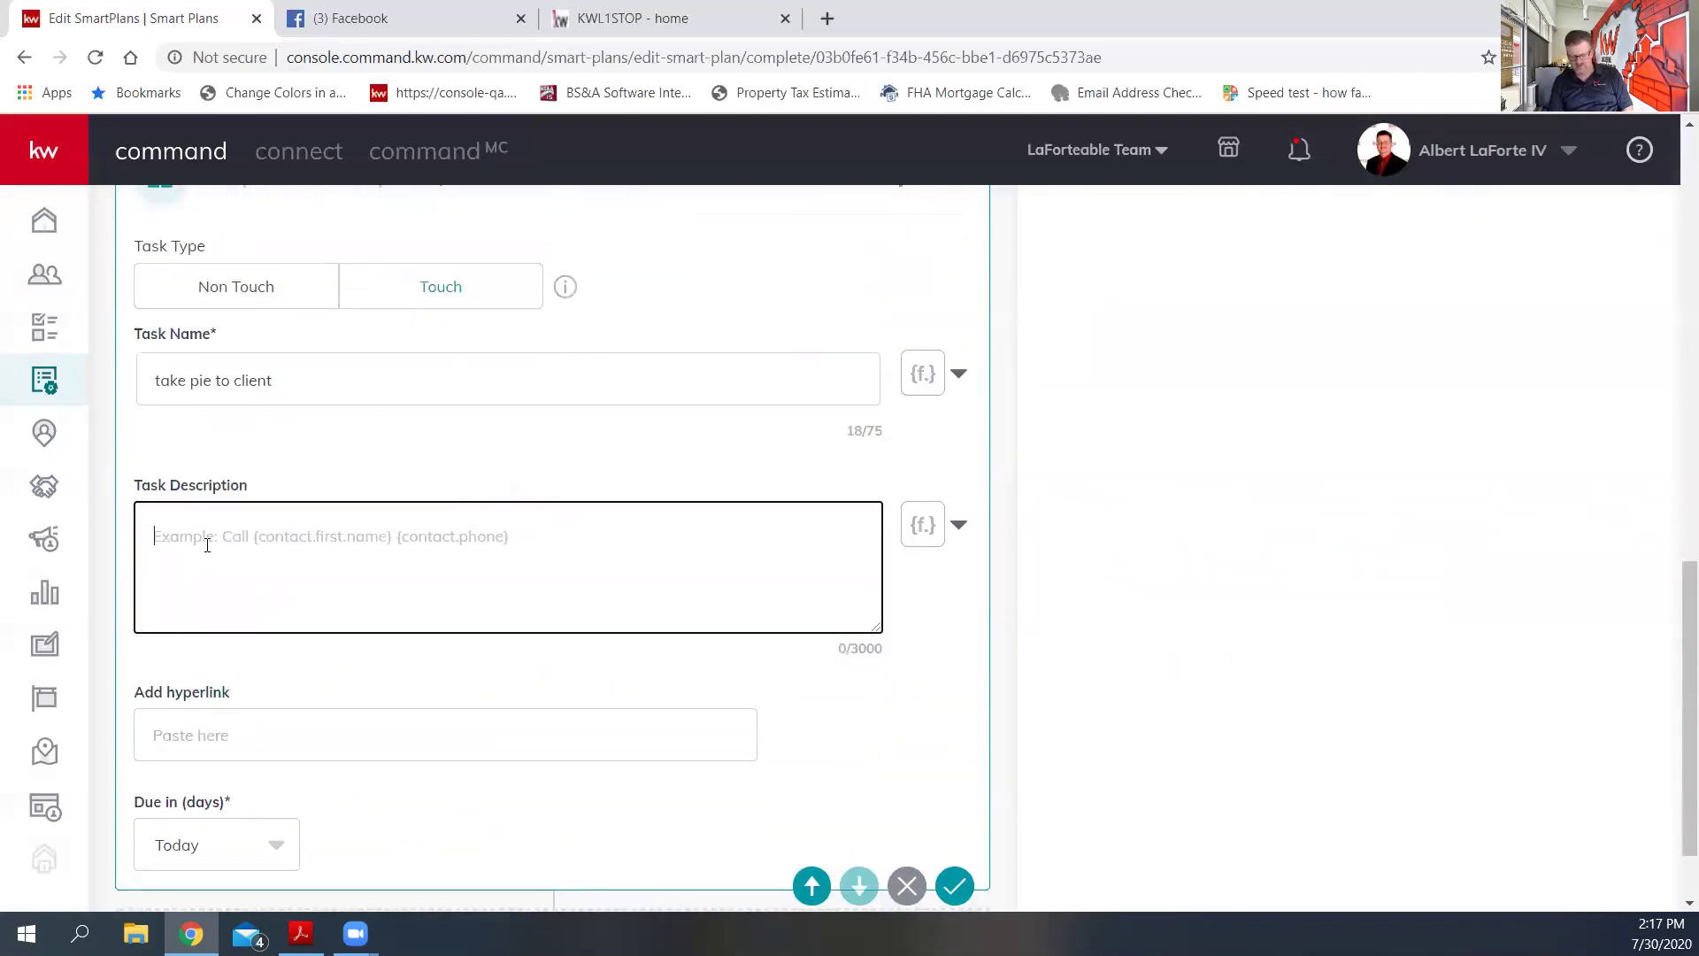
{"action": "type", "text": "pick up"}
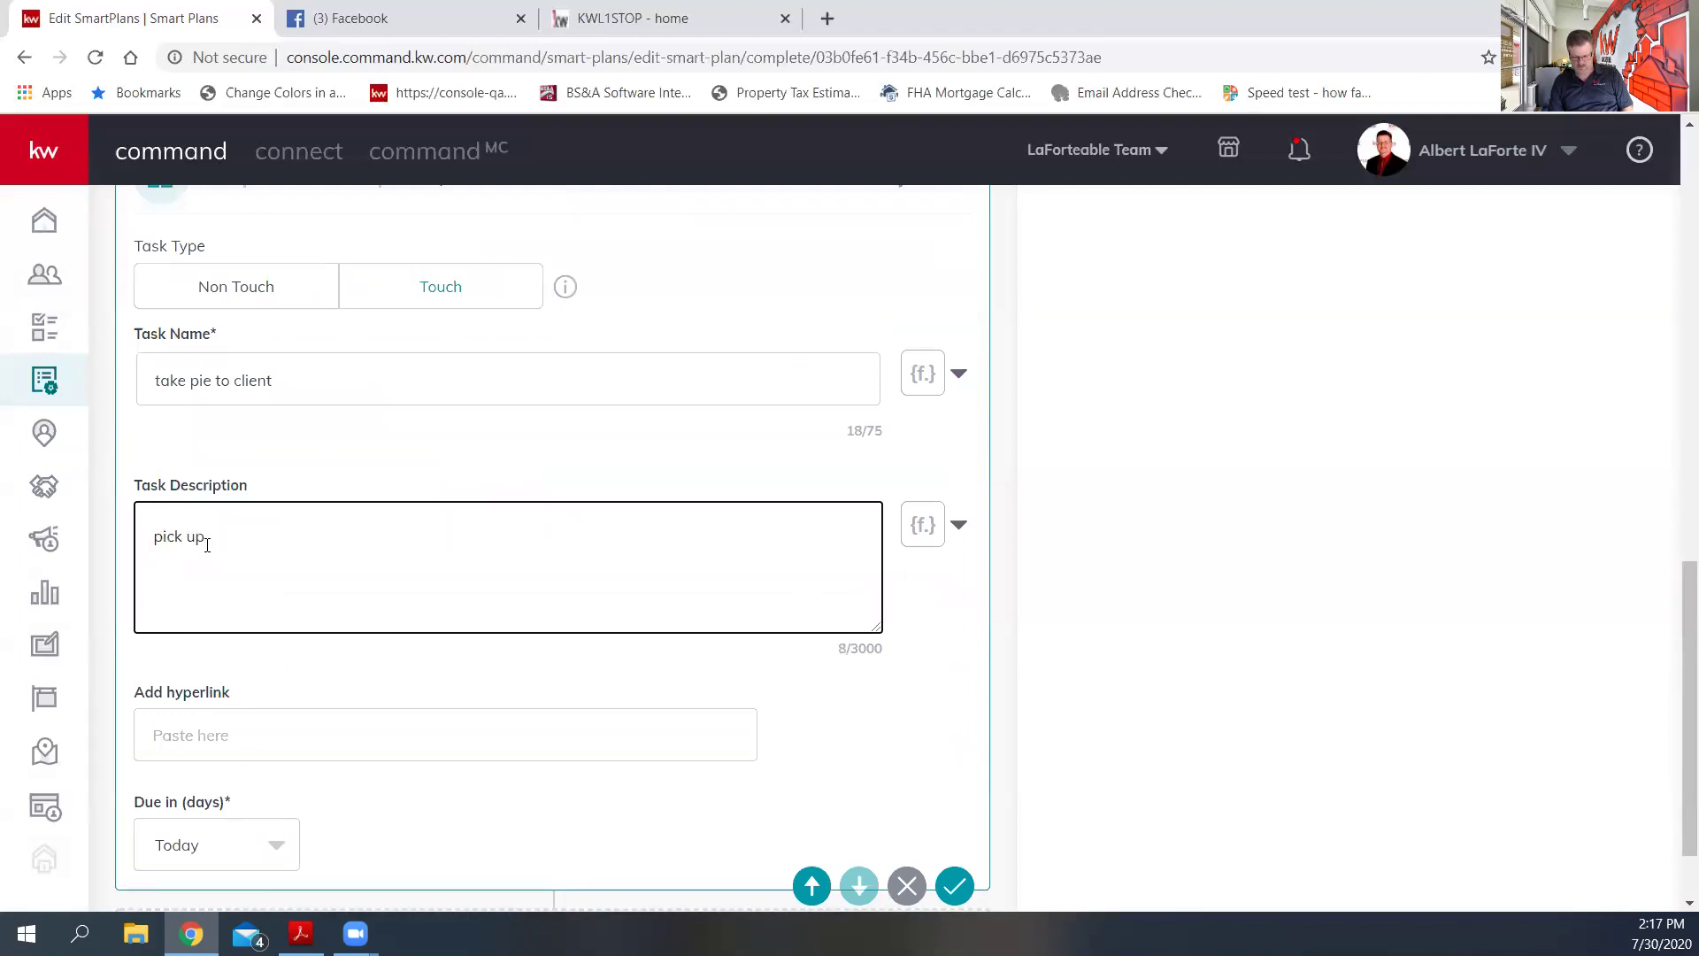
{"action": "type", "text": " pie and drive to house"}
{"action": "left_click", "coordinate": [307, 685]}
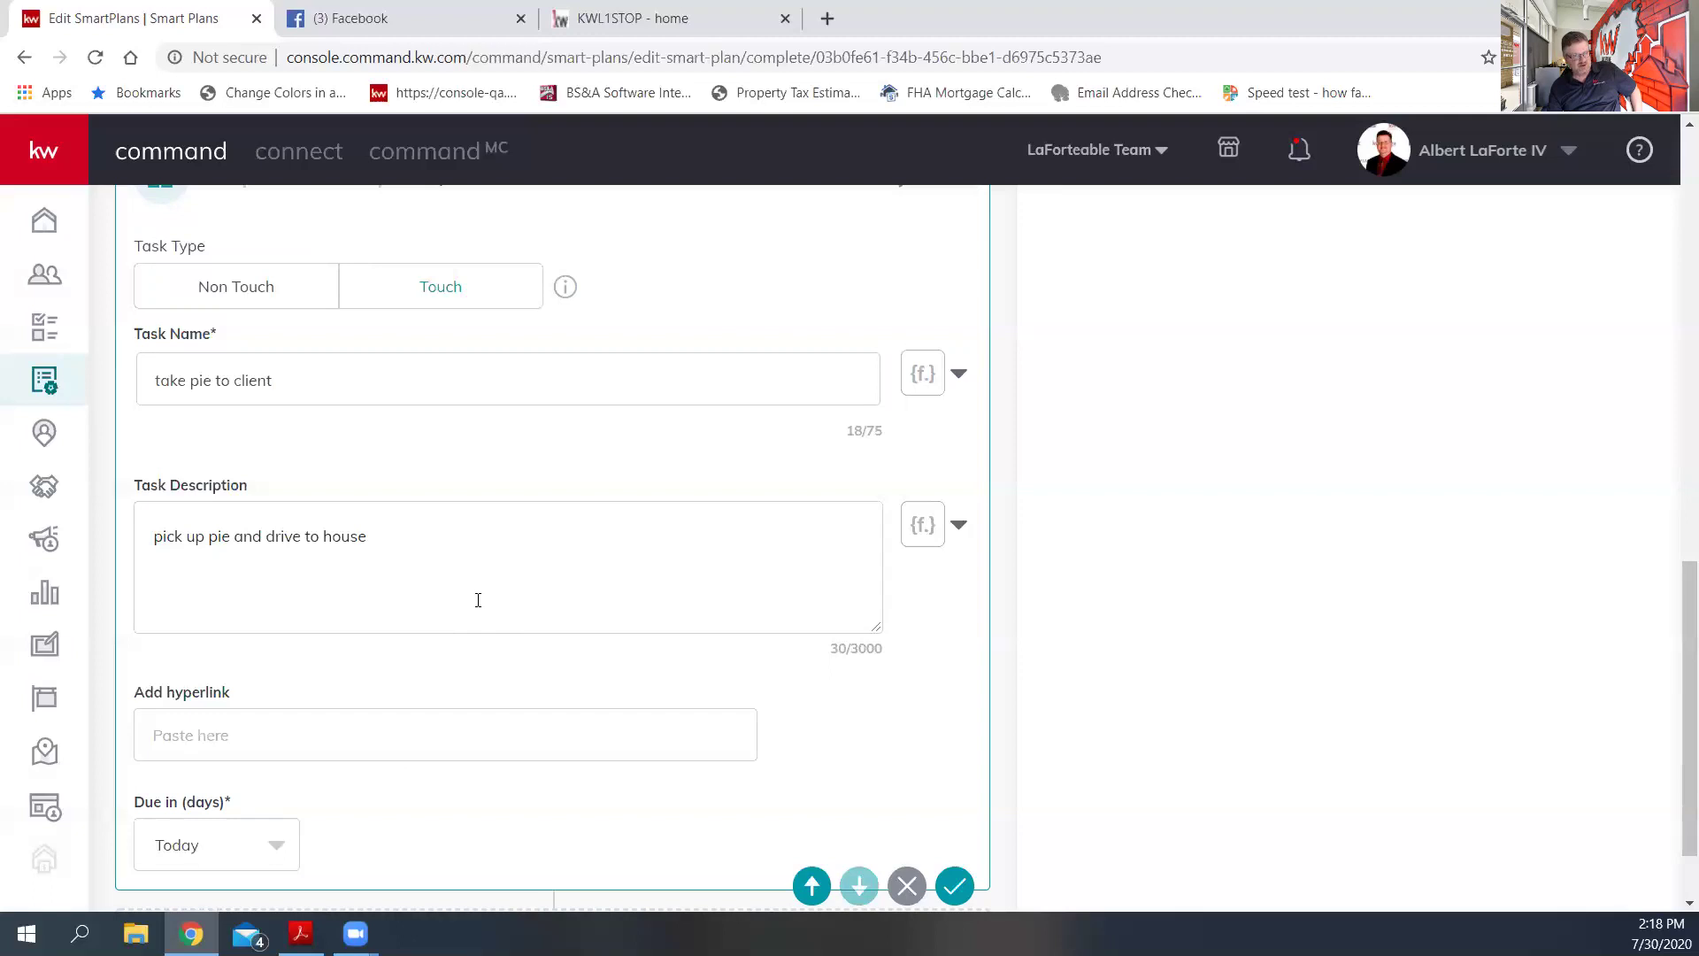
- Make the pie delivery task due in 3 days and save the Create Task step
{"action": "scroll", "coordinate": [478, 600], "scroll_direction": "down", "scroll_amount": 2}
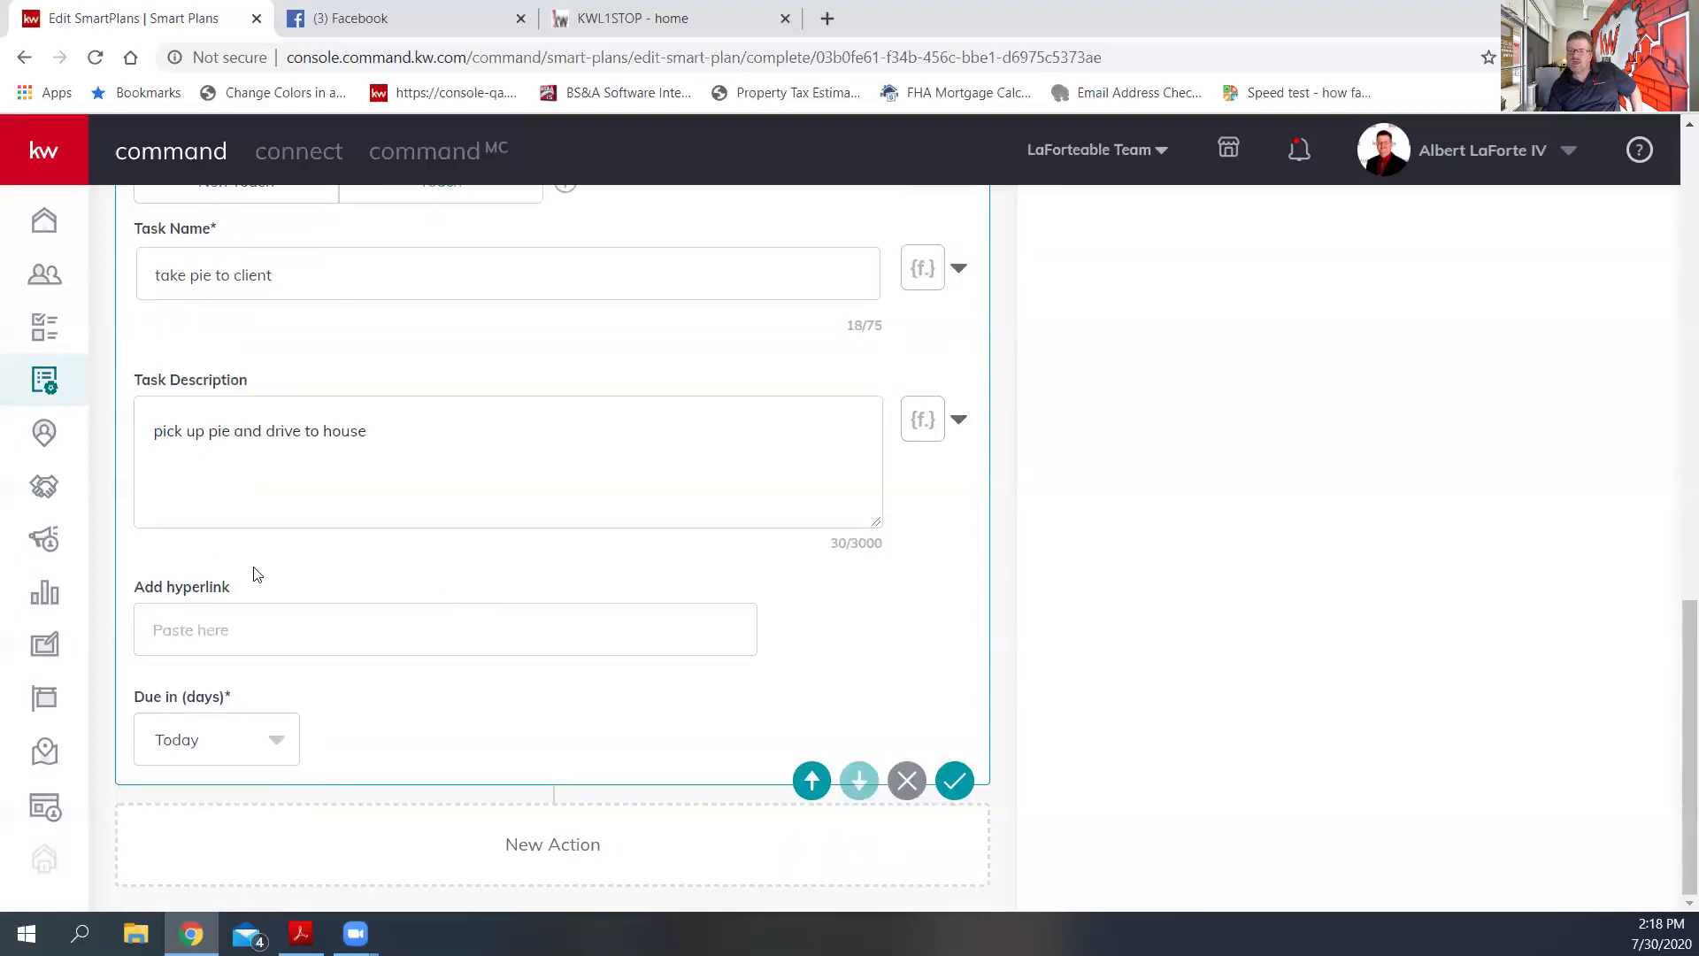
{"action": "left_click", "coordinate": [243, 744]}
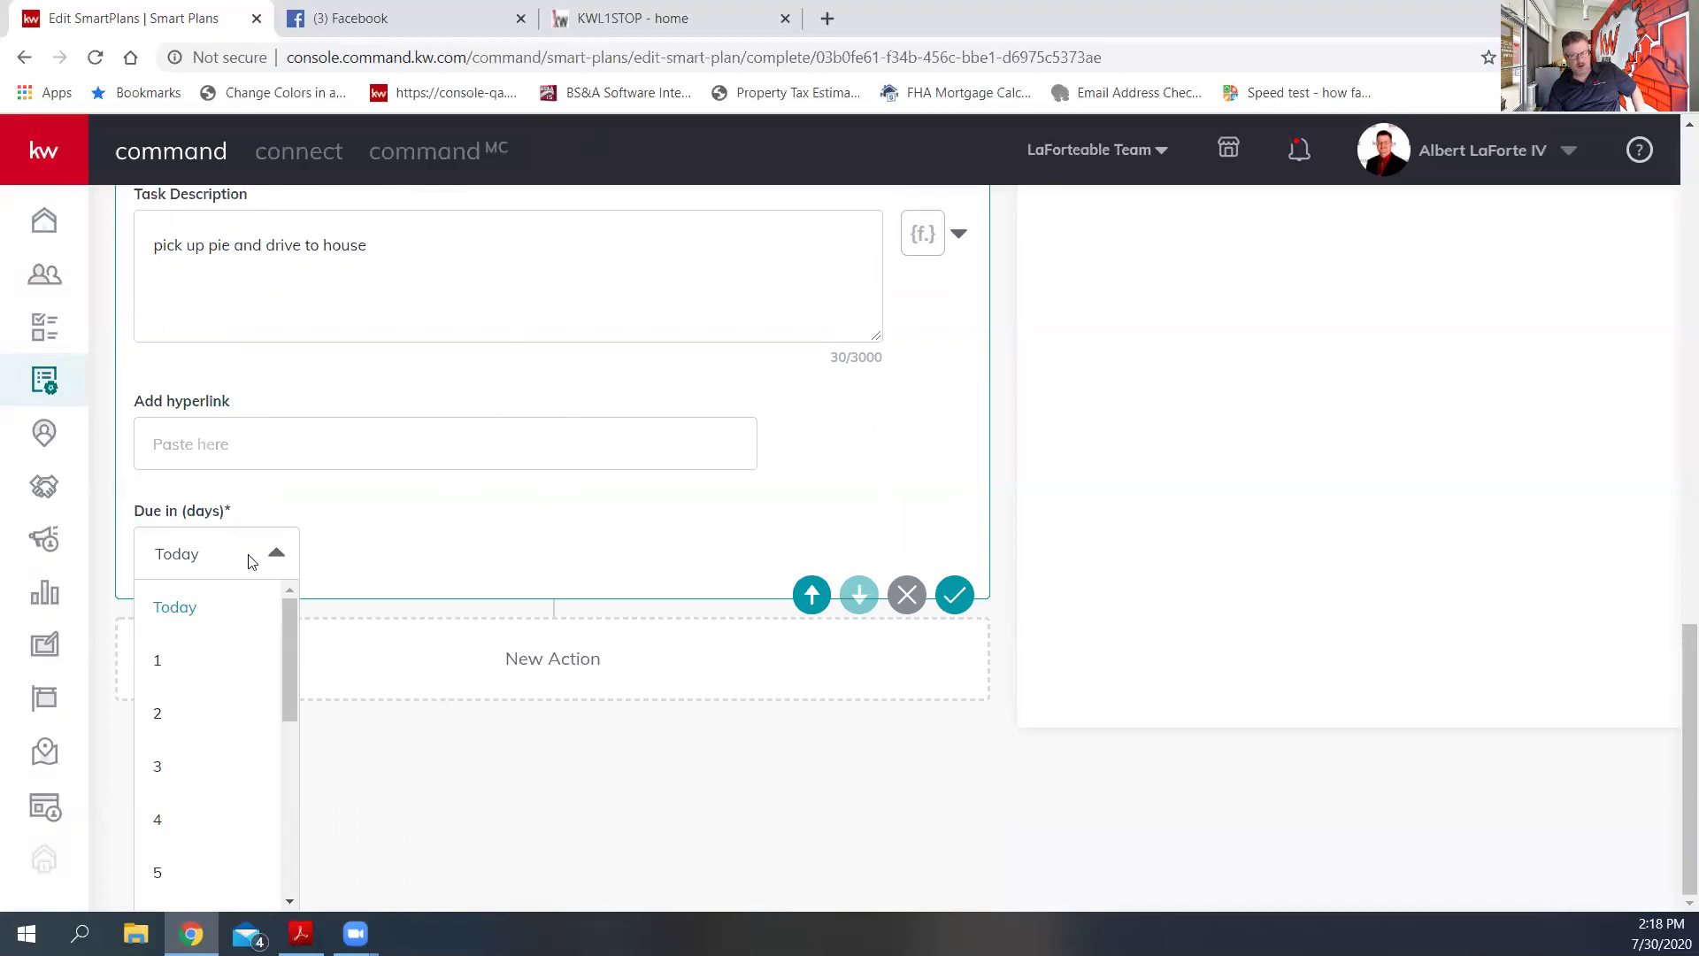
{"action": "left_click", "coordinate": [174, 776]}
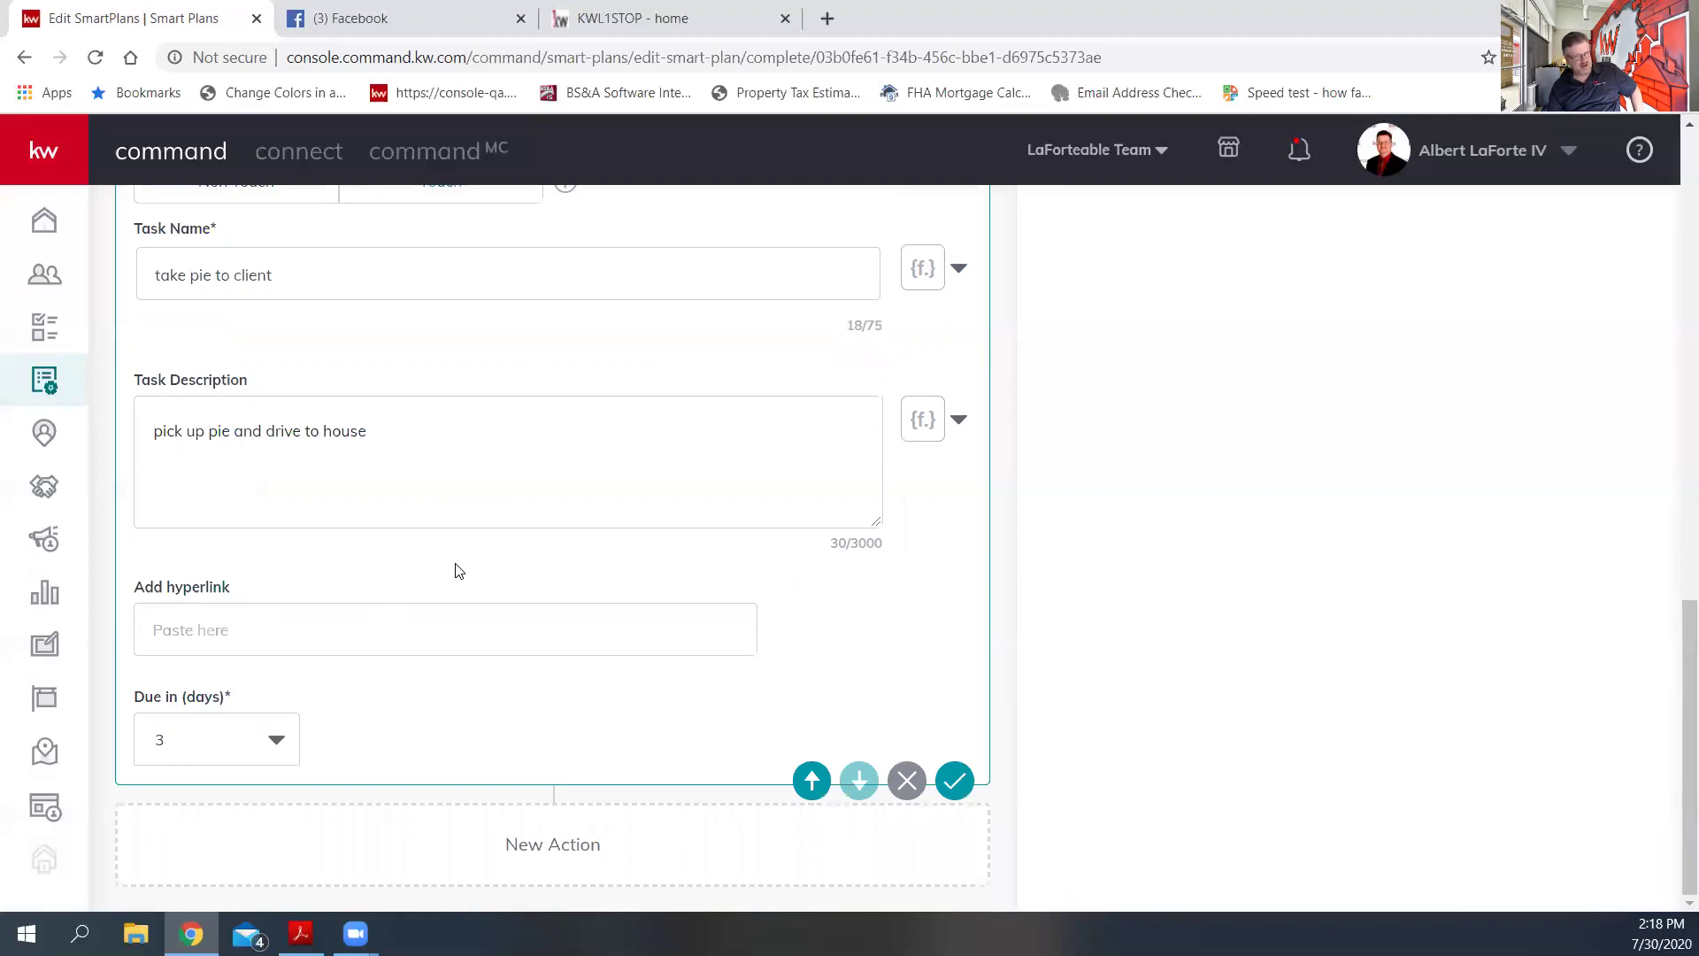
{"action": "scroll", "coordinate": [458, 571], "scroll_direction": "up", "scroll_amount": 2}
{"action": "scroll", "coordinate": [459, 571], "scroll_direction": "down", "scroll_amount": 2}
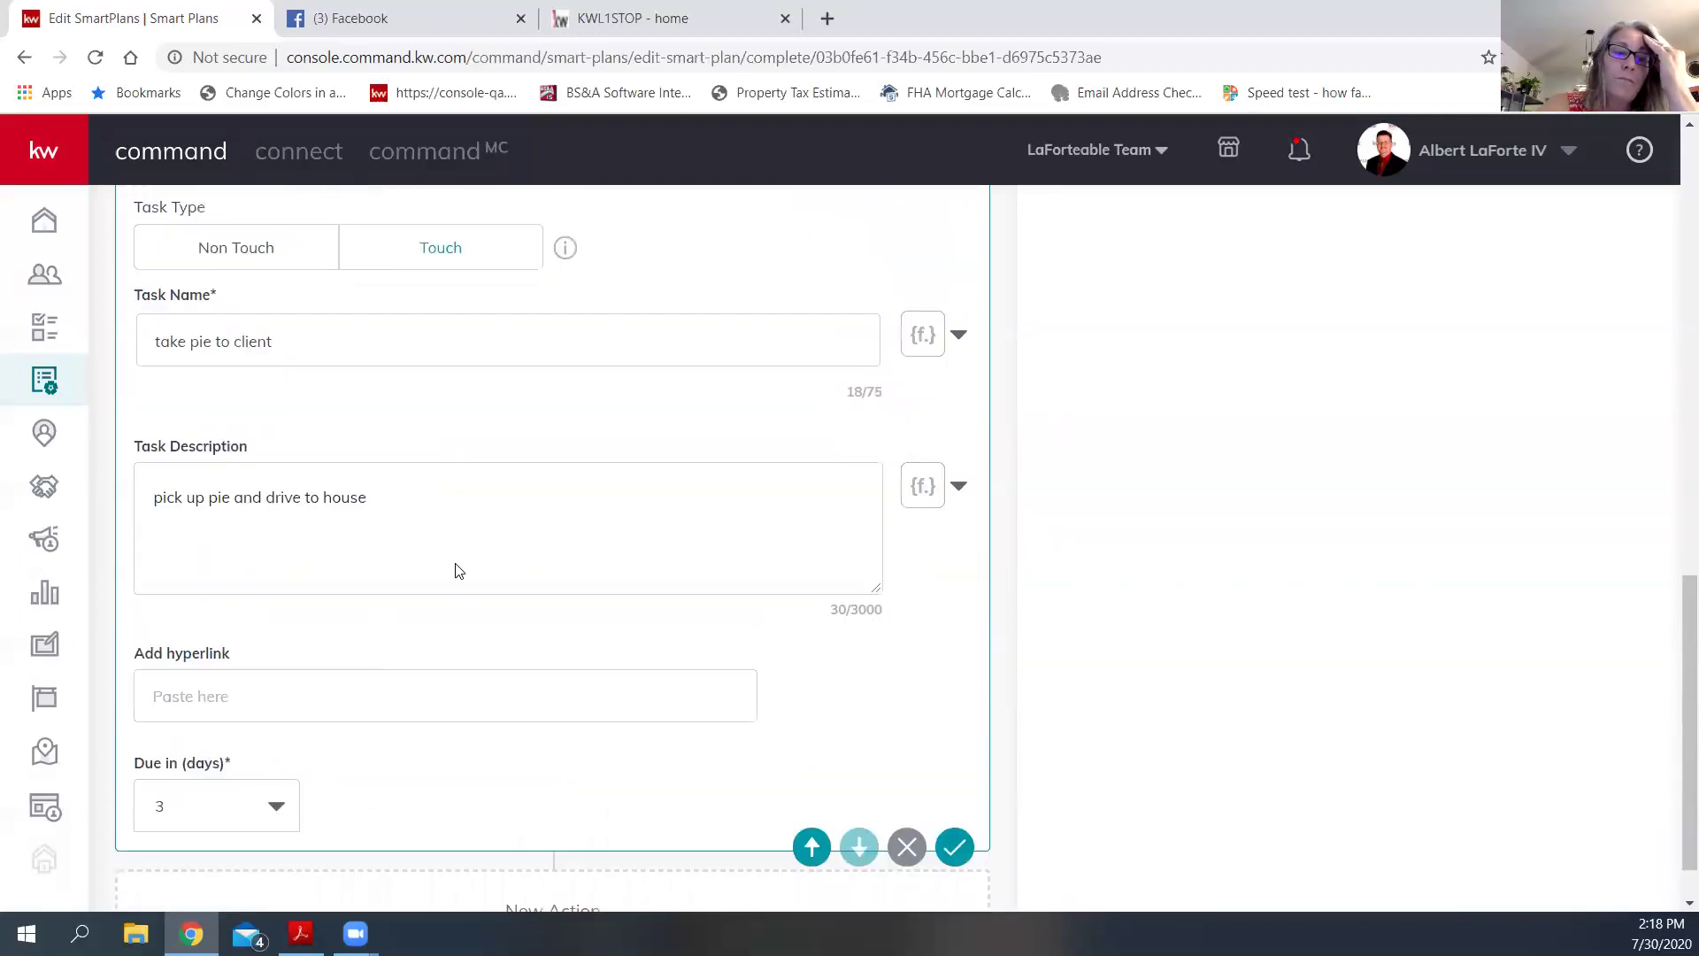
{"action": "left_click", "coordinate": [955, 780]}
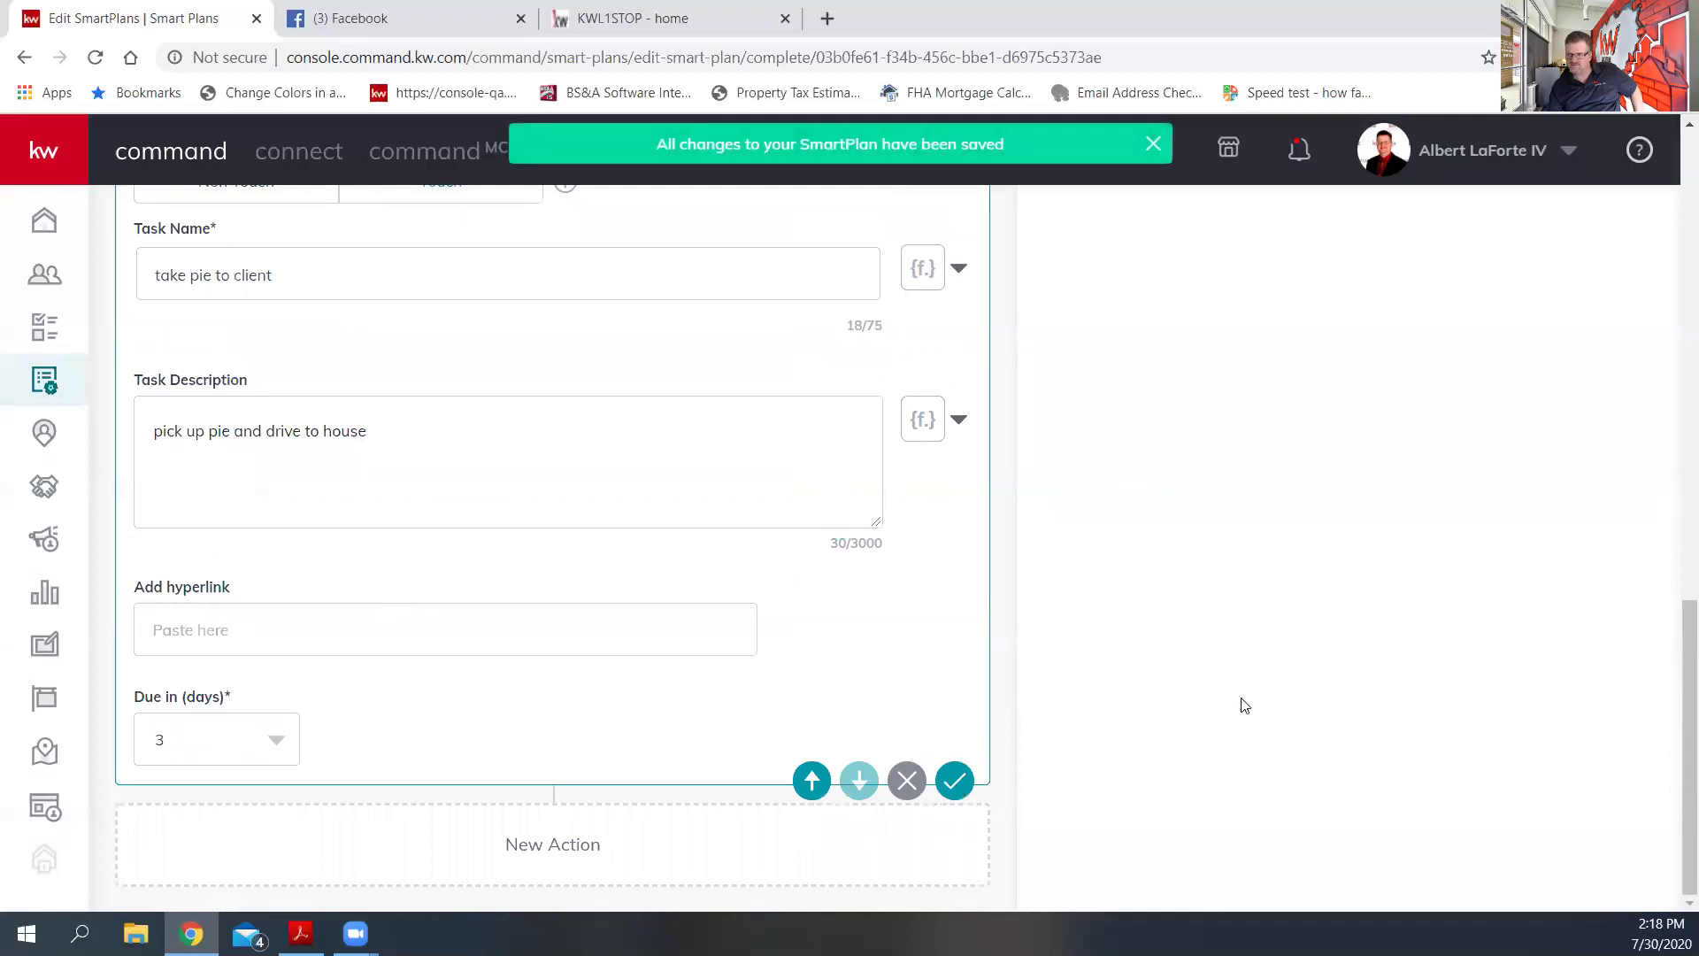
{"action": "scroll", "coordinate": [1245, 705], "scroll_direction": "up", "scroll_amount": 2}
{"action": "scroll", "coordinate": [1246, 705], "scroll_direction": "up", "scroll_amount": 10}
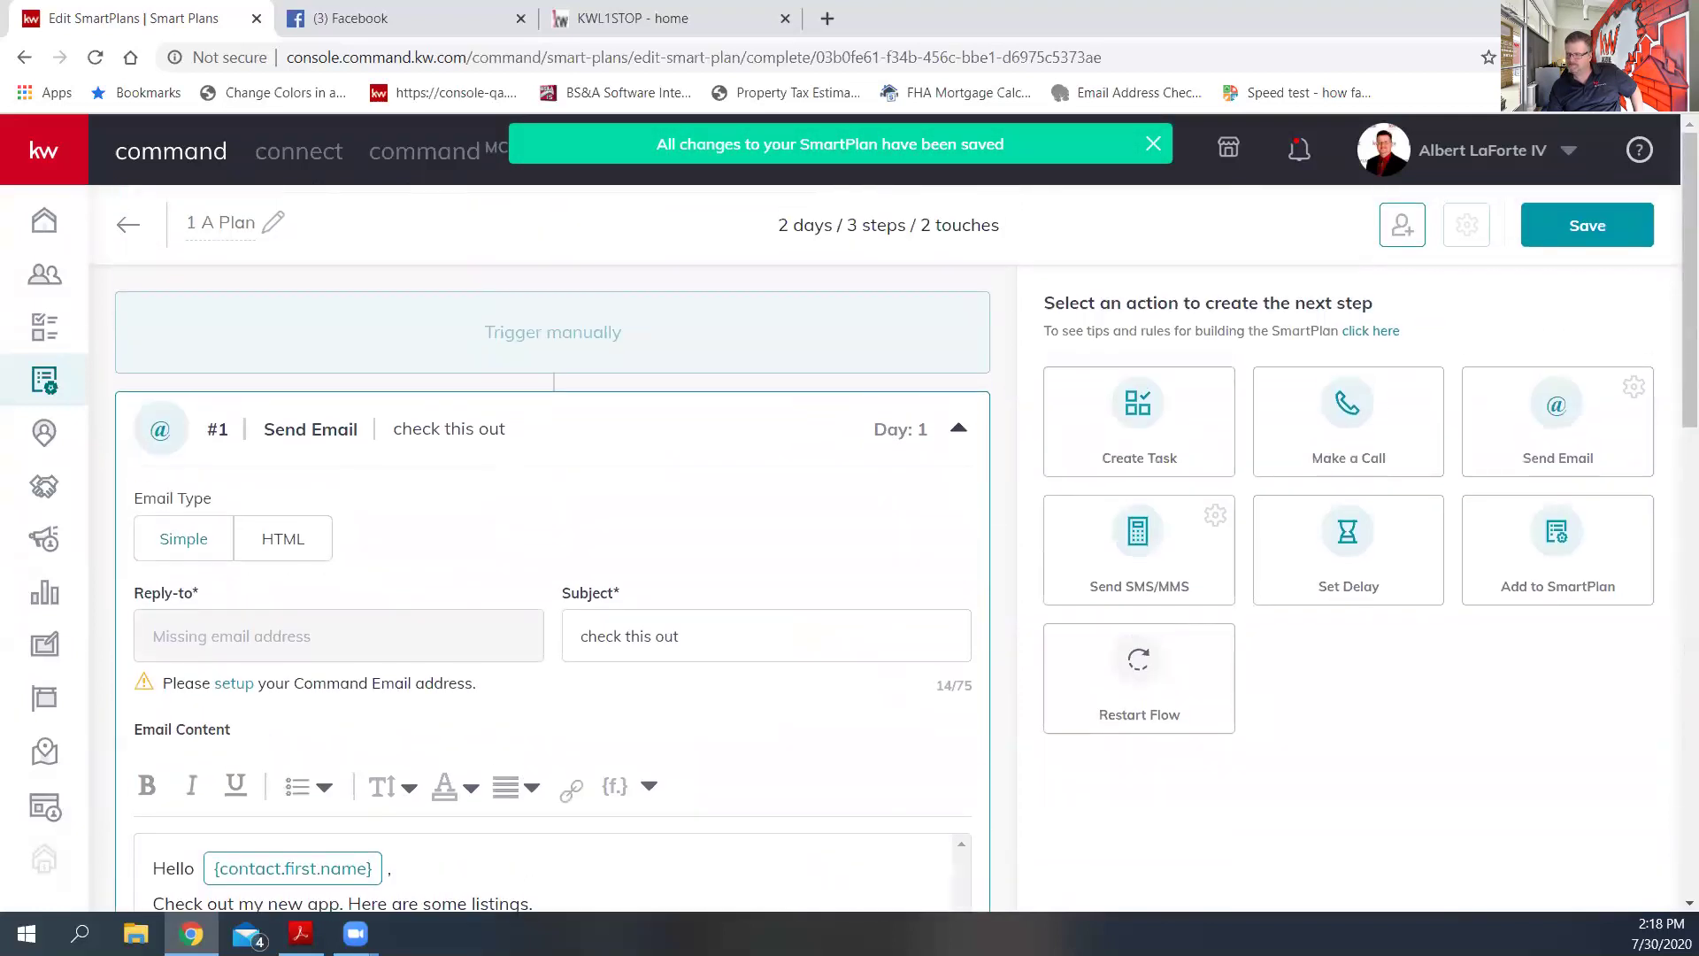
- Add a Make a Call step after the pie task, starting its name with "call to see if" plus the contact.last.name and contact.first.name placeholders
{"action": "scroll", "coordinate": [1462, 734], "scroll_direction": "down", "scroll_amount": 10}
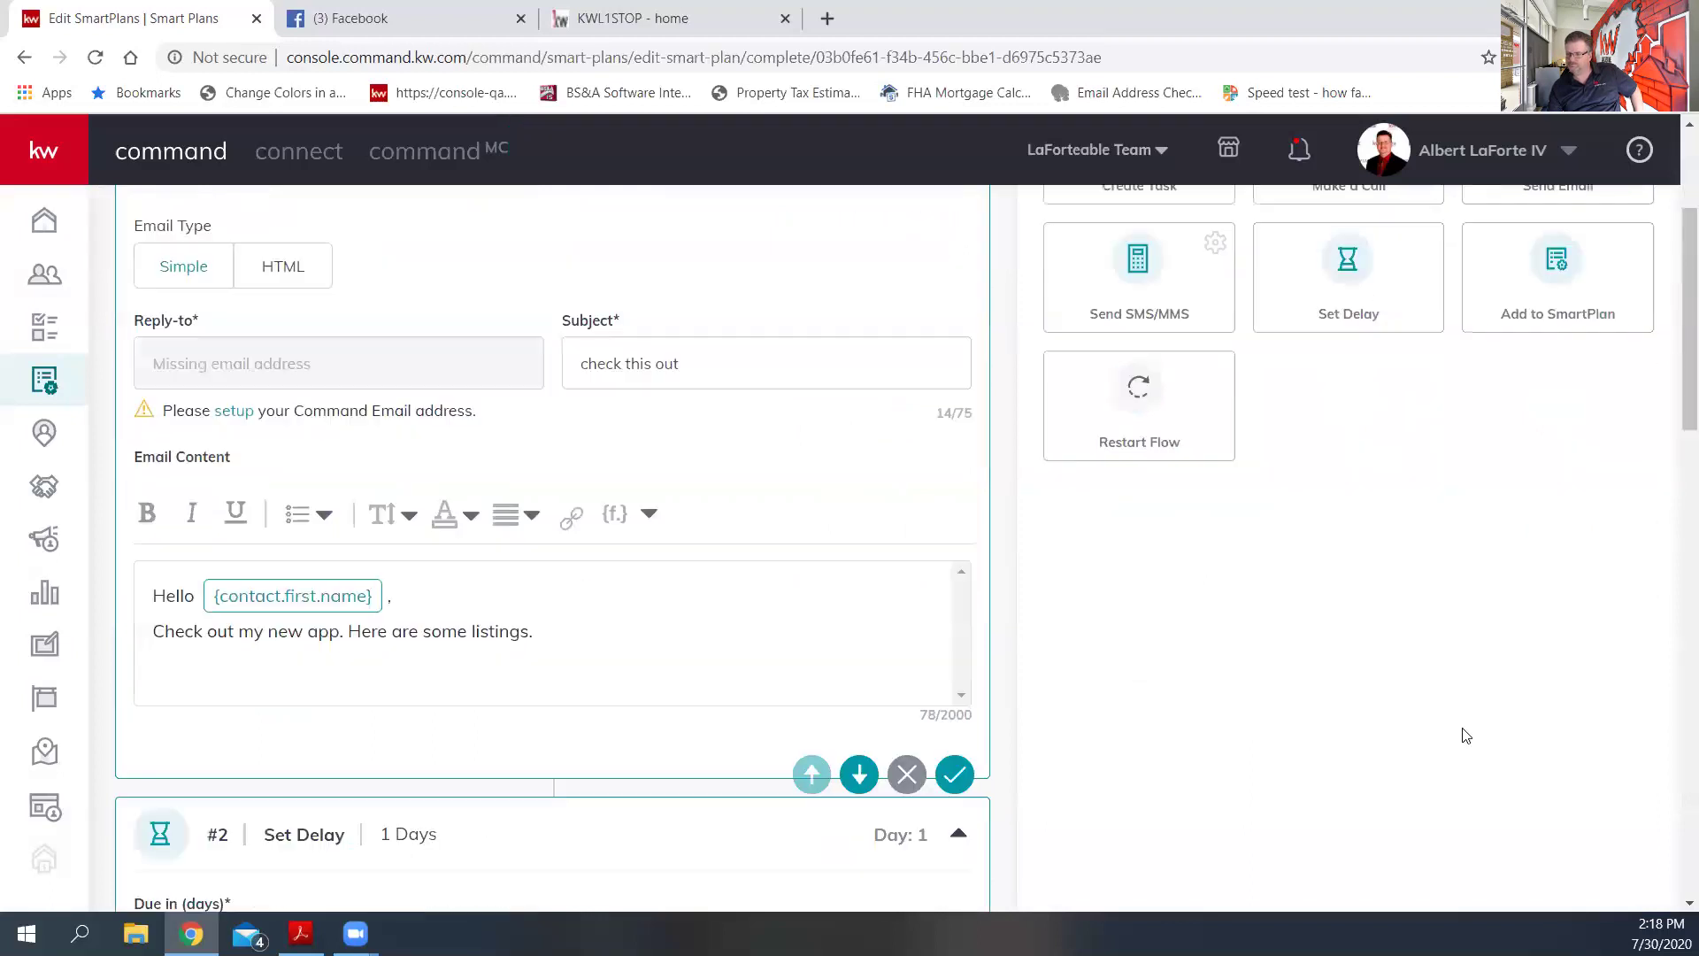
{"action": "scroll", "coordinate": [1462, 734], "scroll_direction": "down", "scroll_amount": 9}
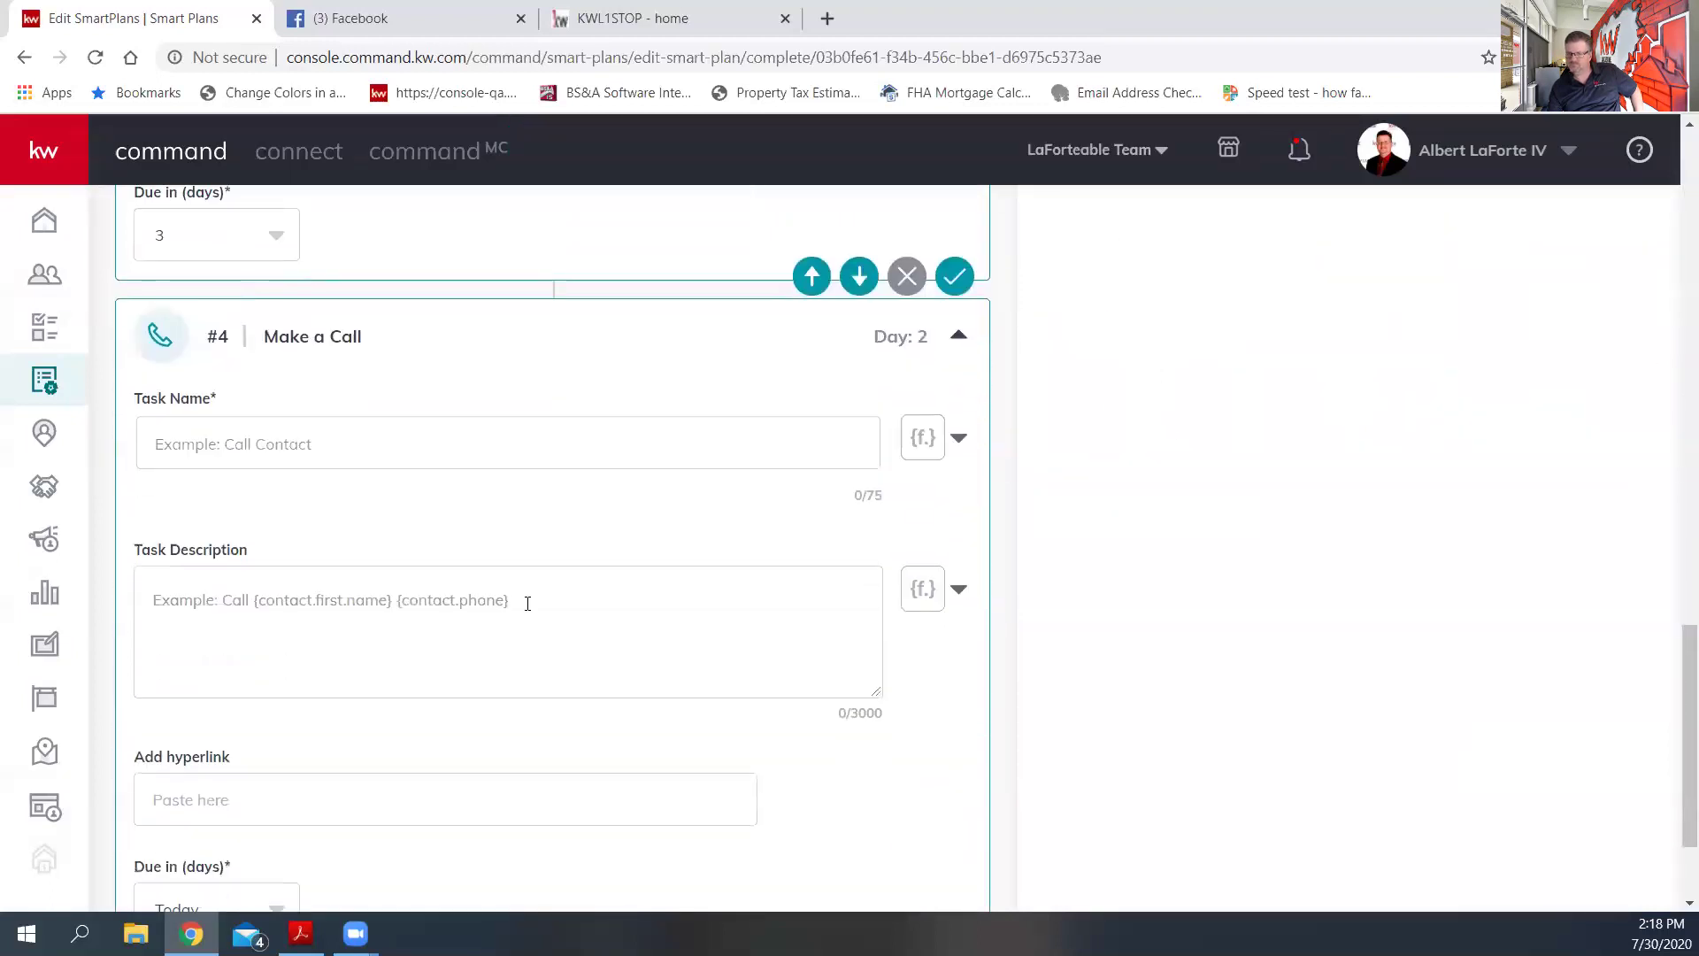
{"action": "left_click", "coordinate": [275, 449]}
{"action": "type", "text": "call to see if t"}
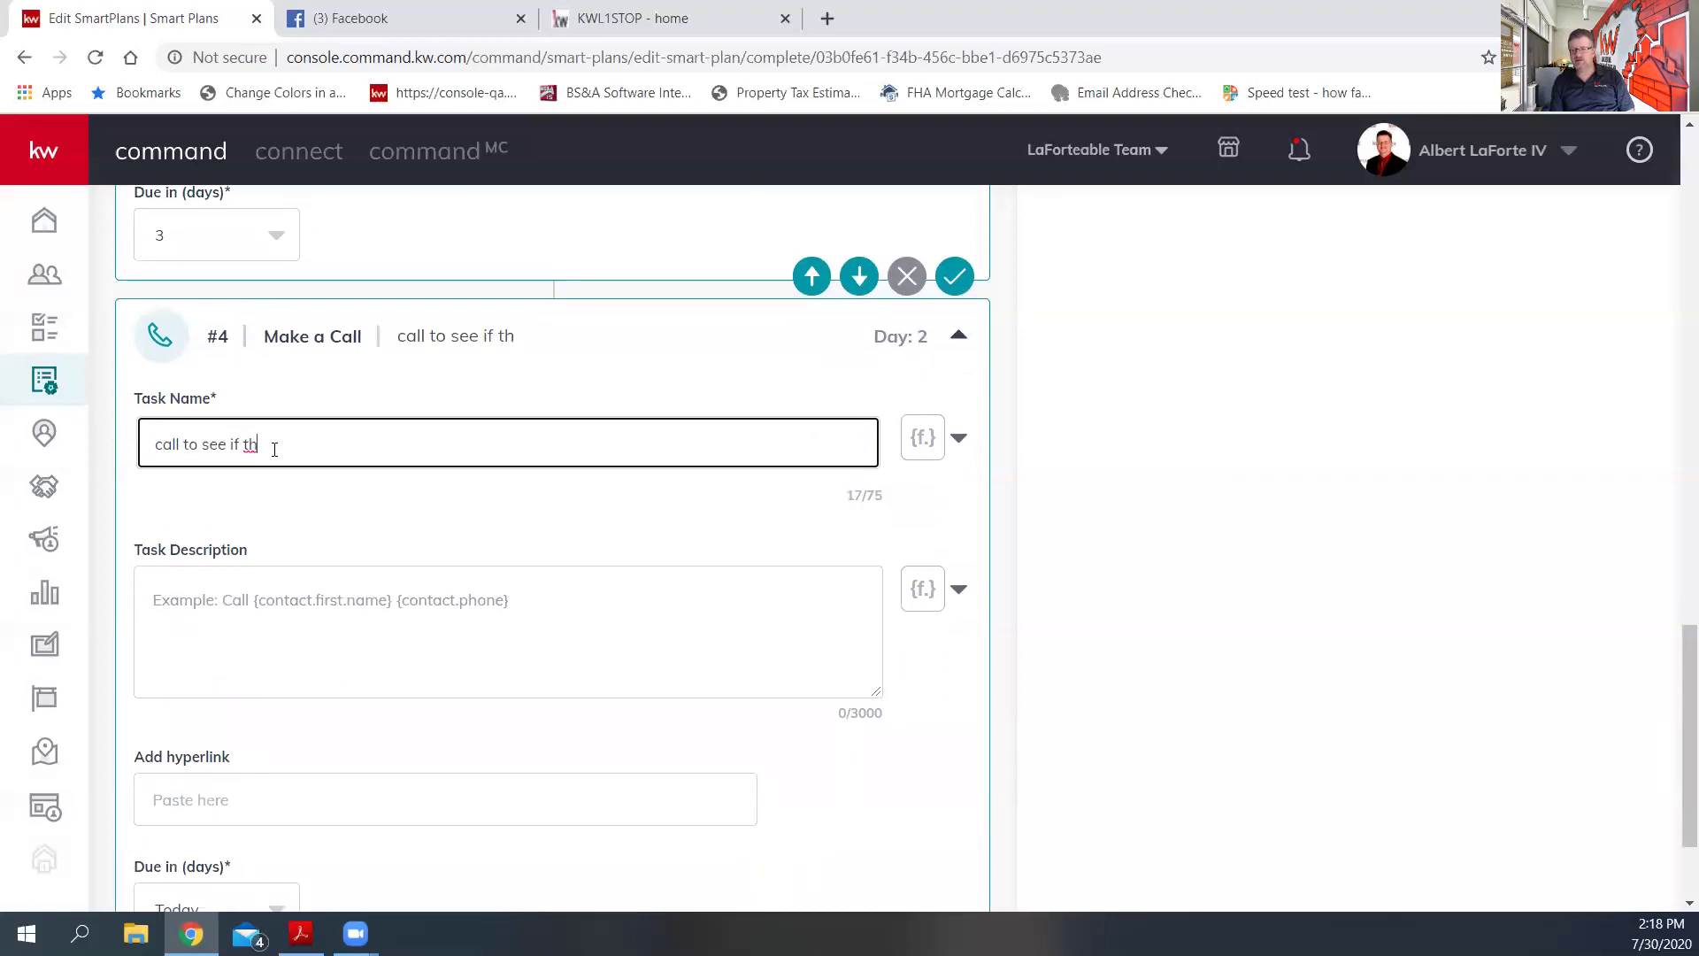
{"action": "key", "text": "BackSpace"}
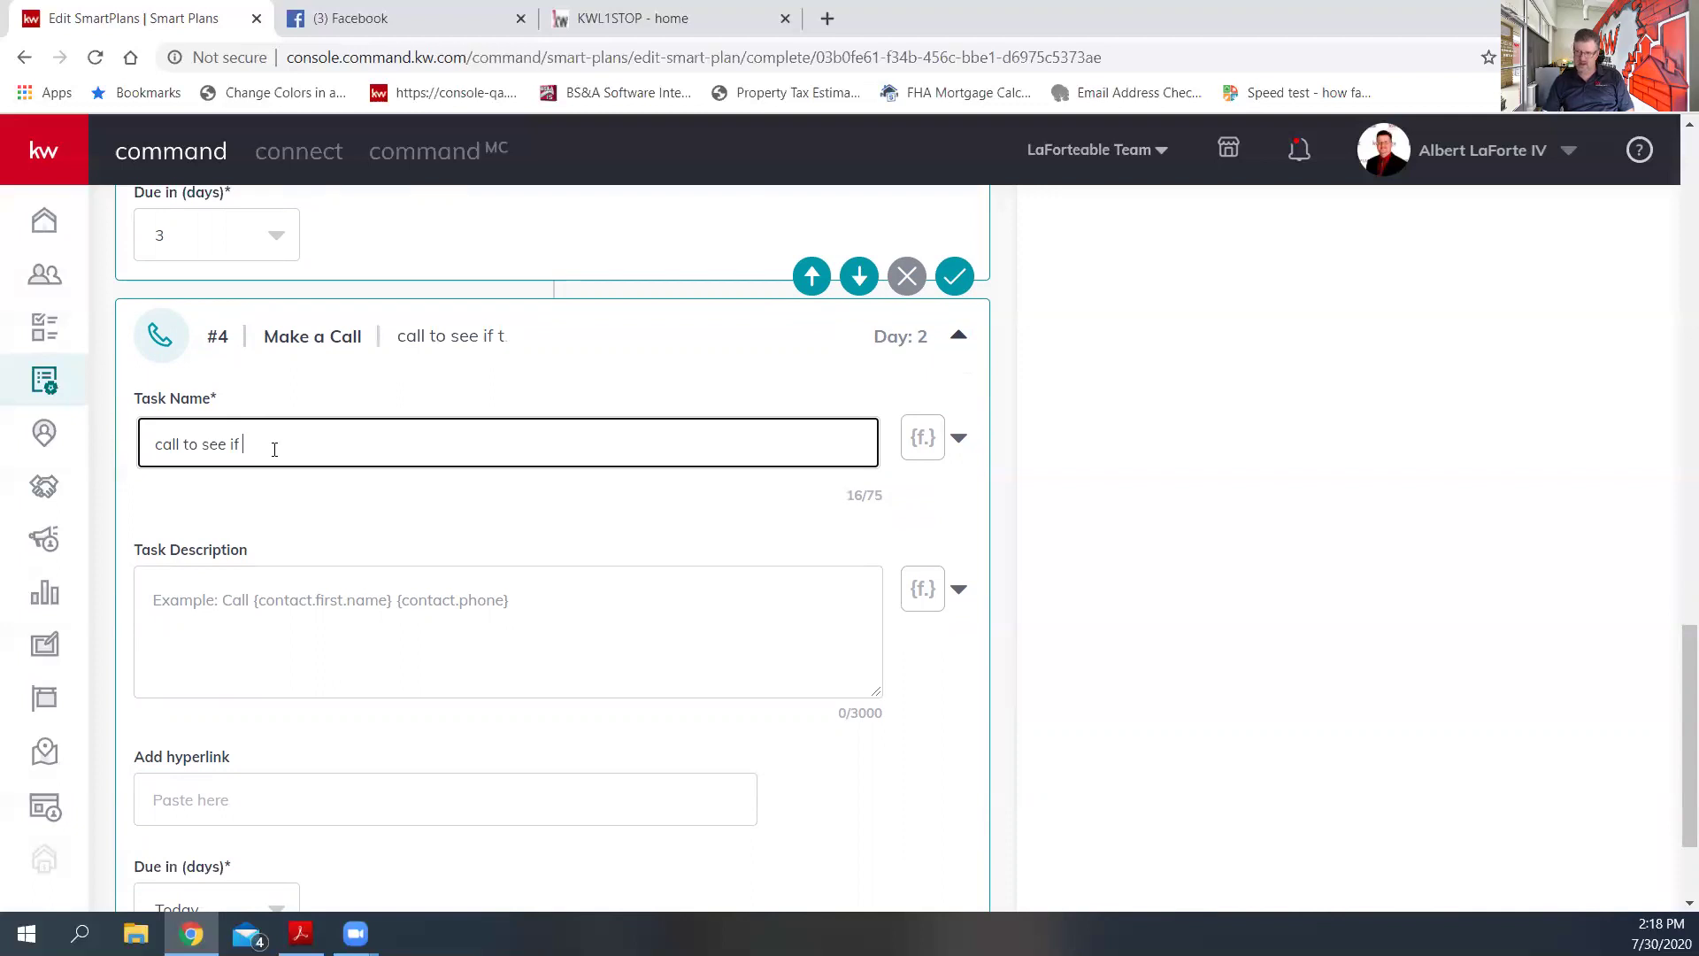
{"action": "left_click", "coordinate": [923, 443]}
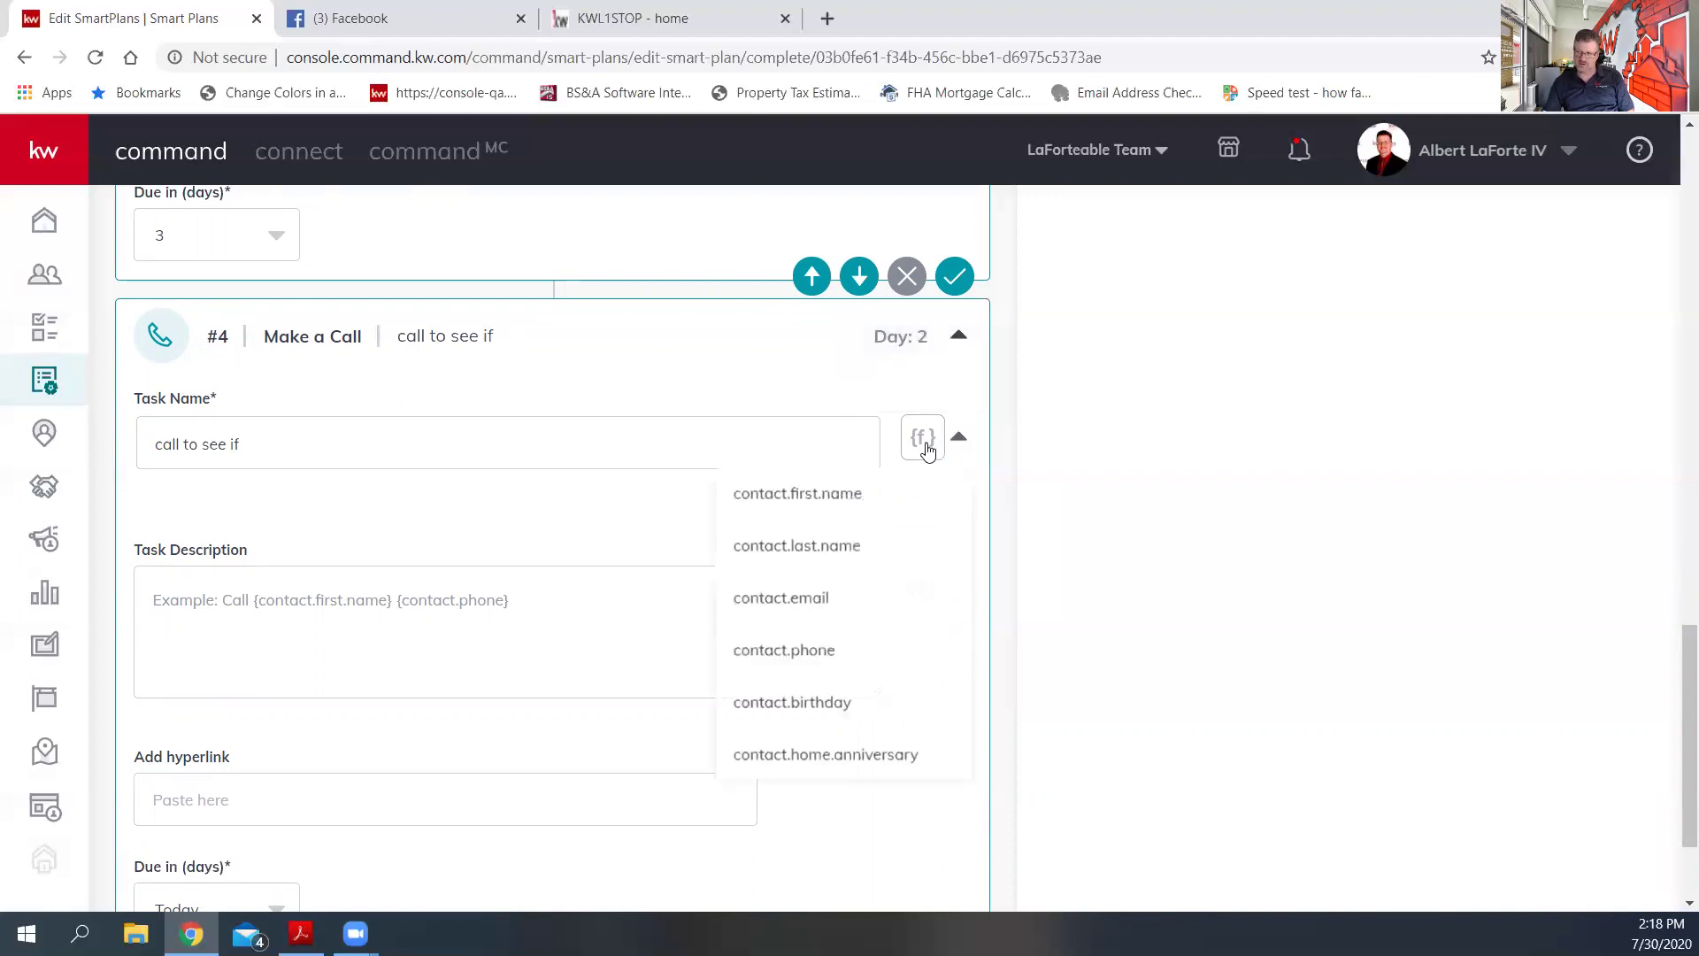
{"action": "left_click", "coordinate": [830, 492]}
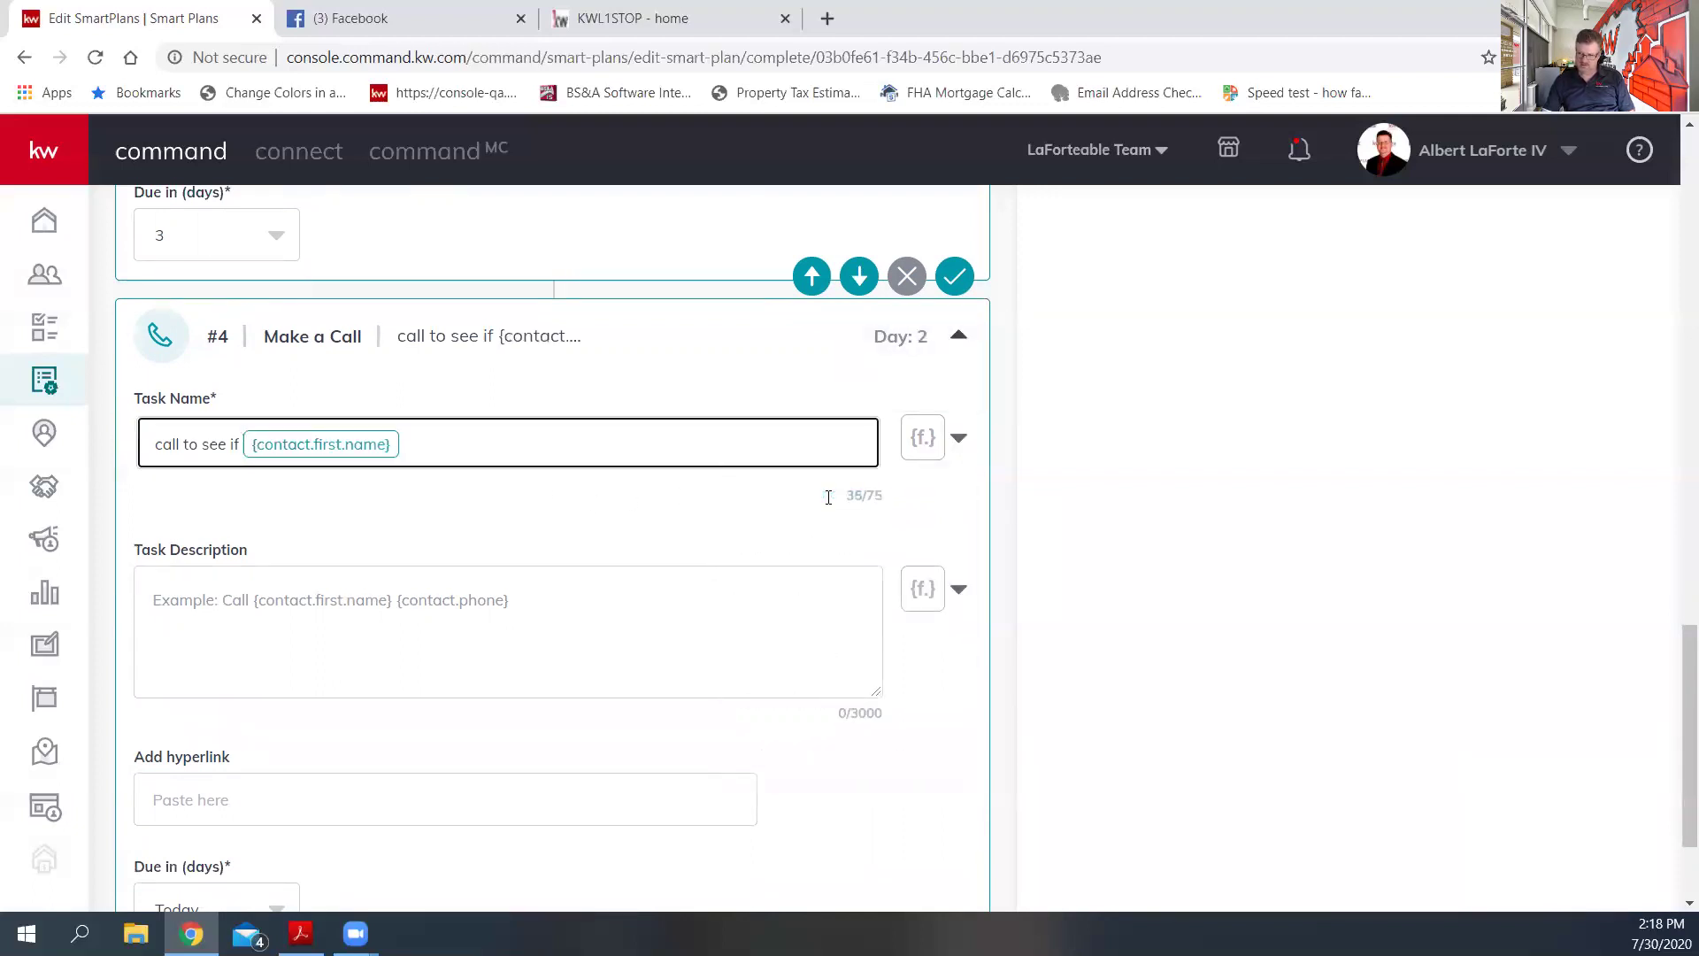
{"action": "left_click", "coordinate": [927, 454]}
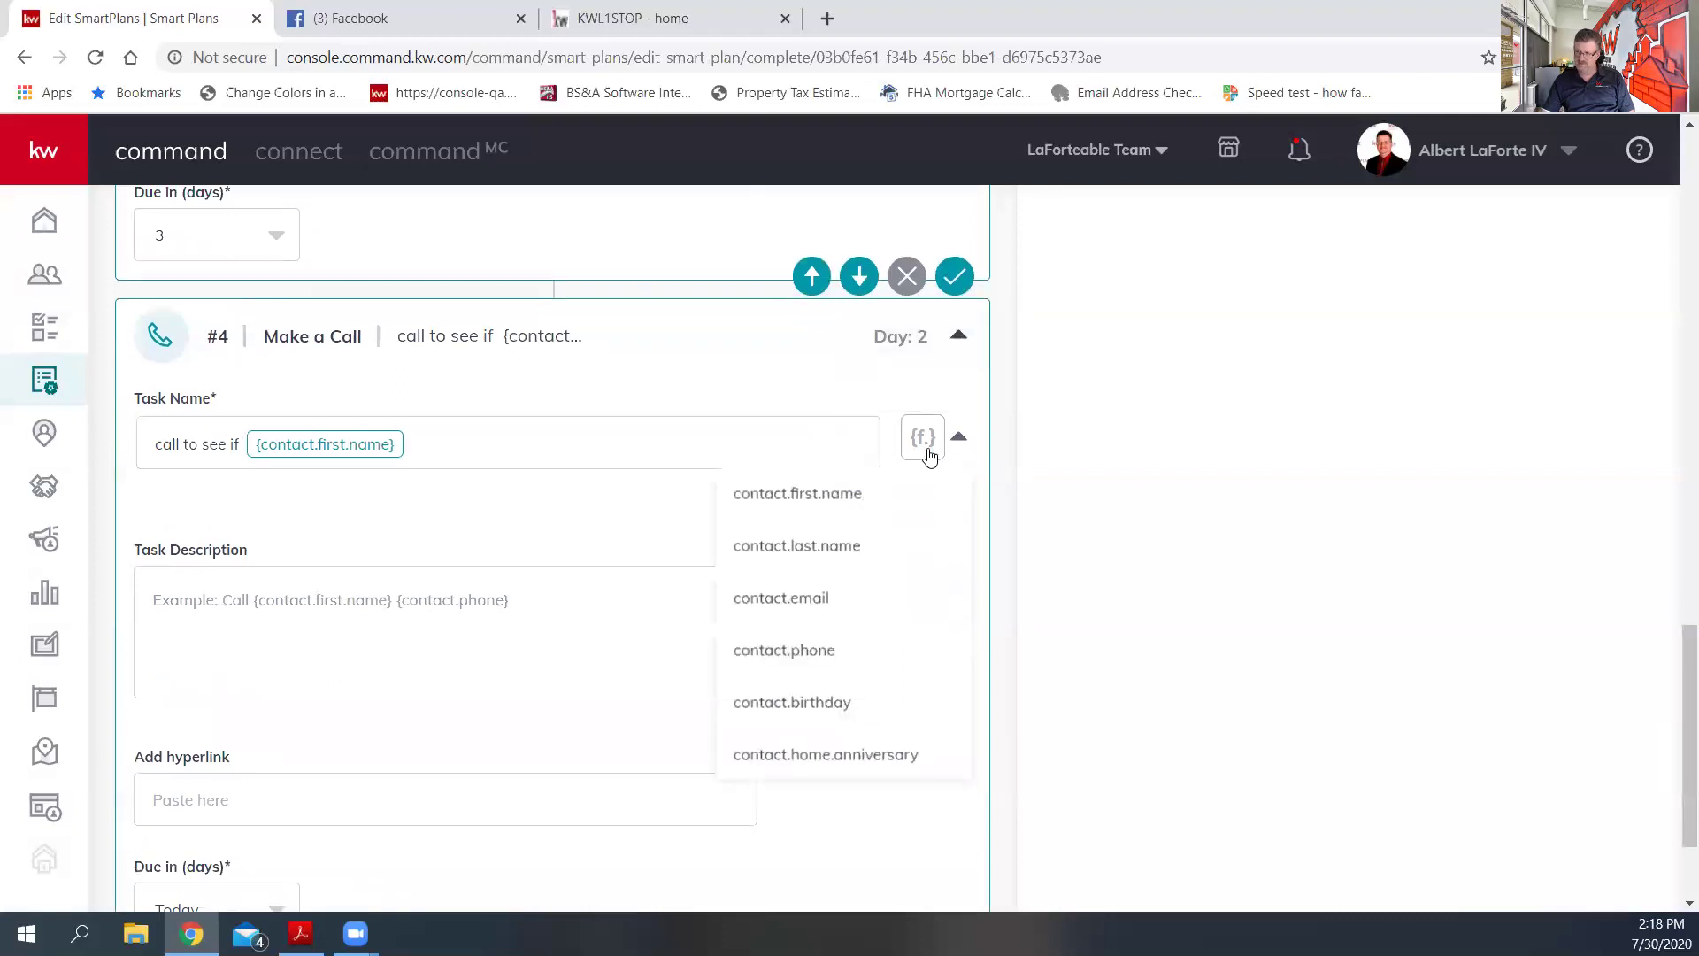
{"action": "left_click", "coordinate": [853, 544]}
- Complete the call task's name with "liked the pie" after the contact name placeholders
{"action": "type", "text": "liked th"}
{"action": "key", "text": "BackSpace"}
{"action": "key", "text": "BackSpace"}
{"action": "key", "text": "BackSpace"}
{"action": "key", "text": "BackSpace"}
{"action": "key", "text": "BackSpace"}
{"action": "key", "text": "BackSpace"}
{"action": "key", "text": "BackSpace"}
{"action": "key", "text": "BackSpace"}
{"action": "key", "text": "BackSpace"}
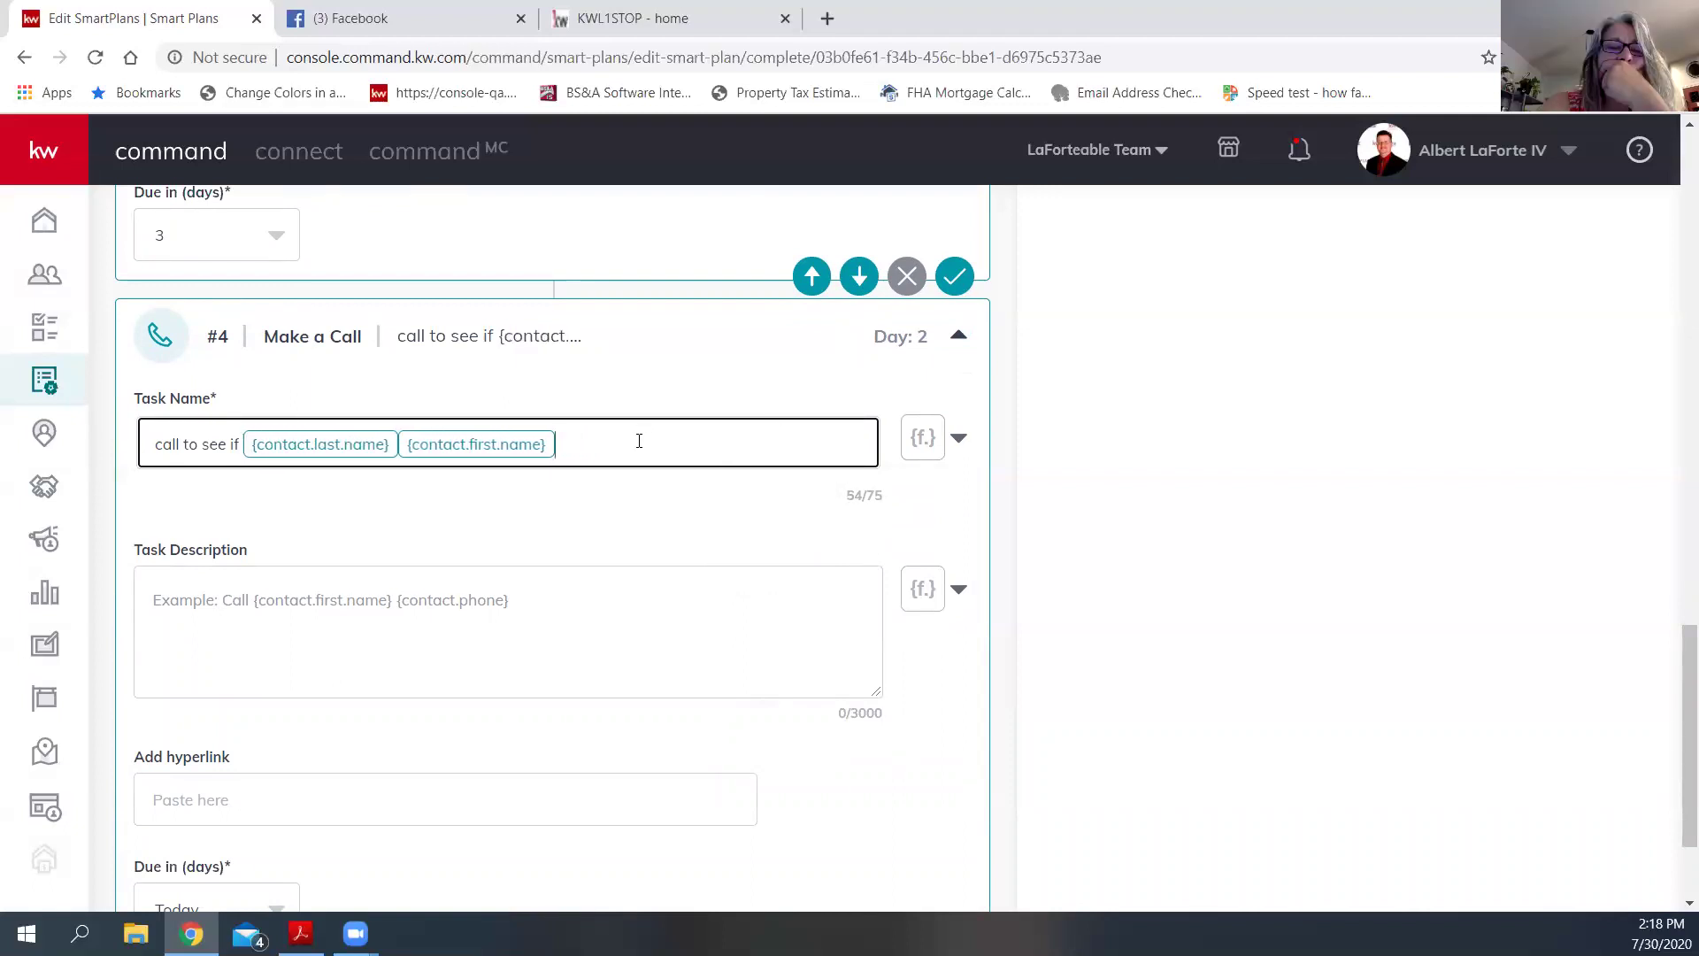
{"action": "type", "text": "liked the pie"}
- Set the call's task description to "Im so glad that you got your pie {contact.first.name} ."
{"action": "left_click", "coordinate": [158, 595]}
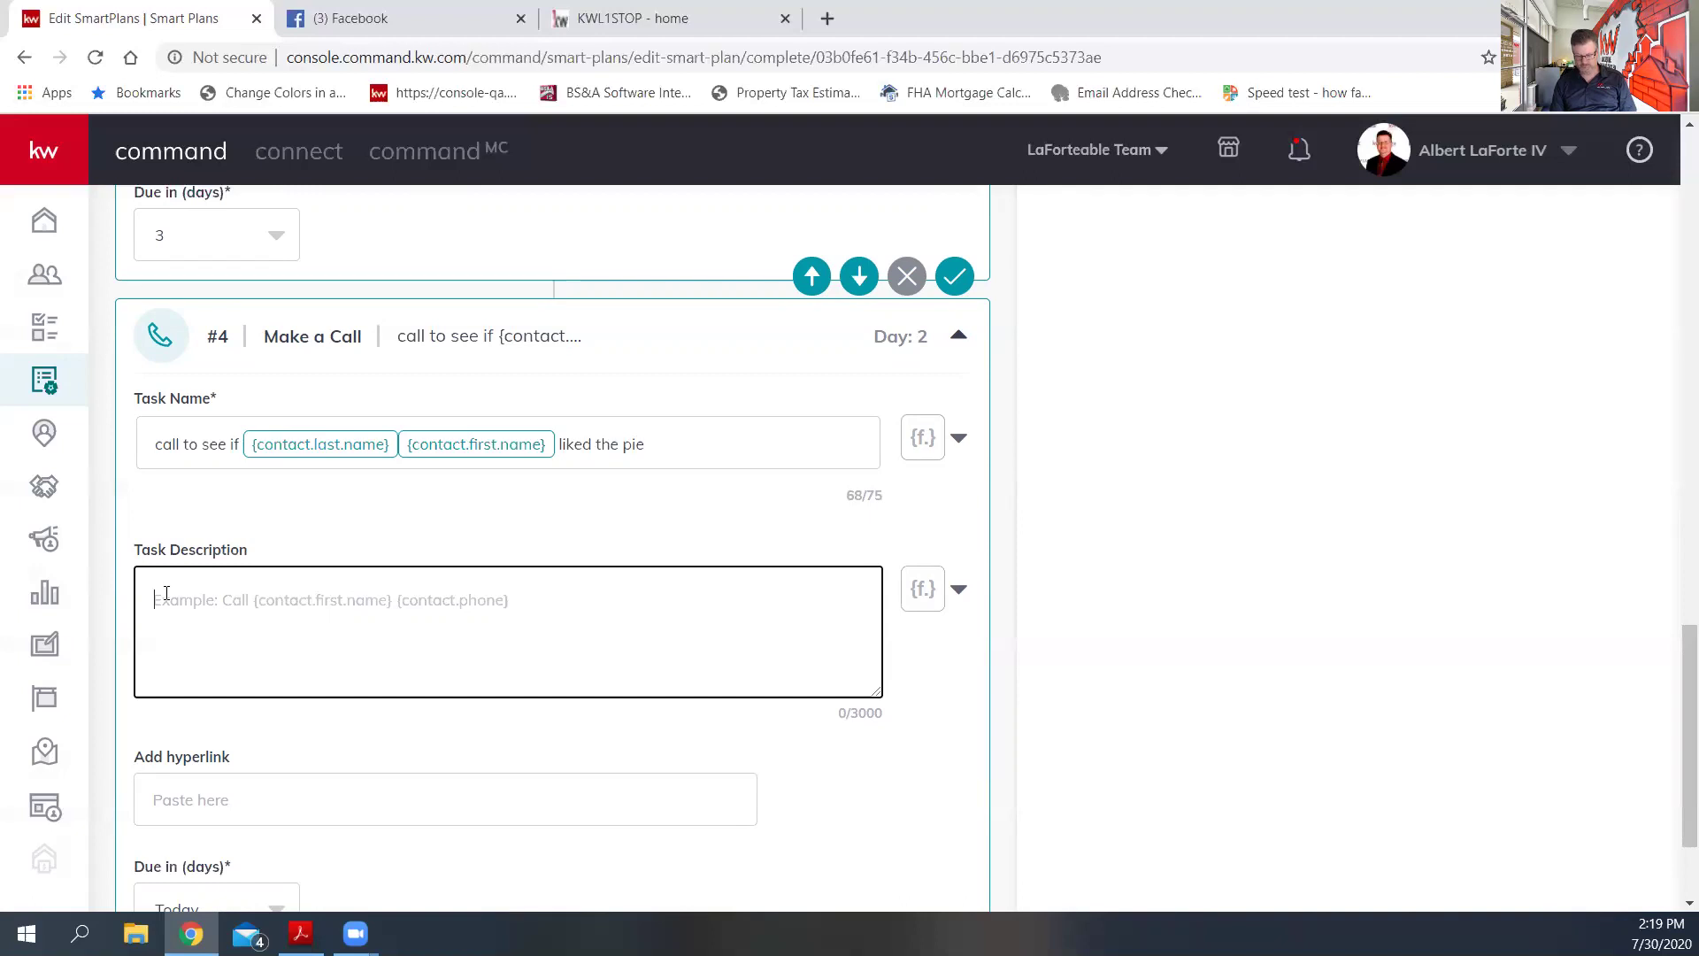
{"action": "type", "text": "Im so "}
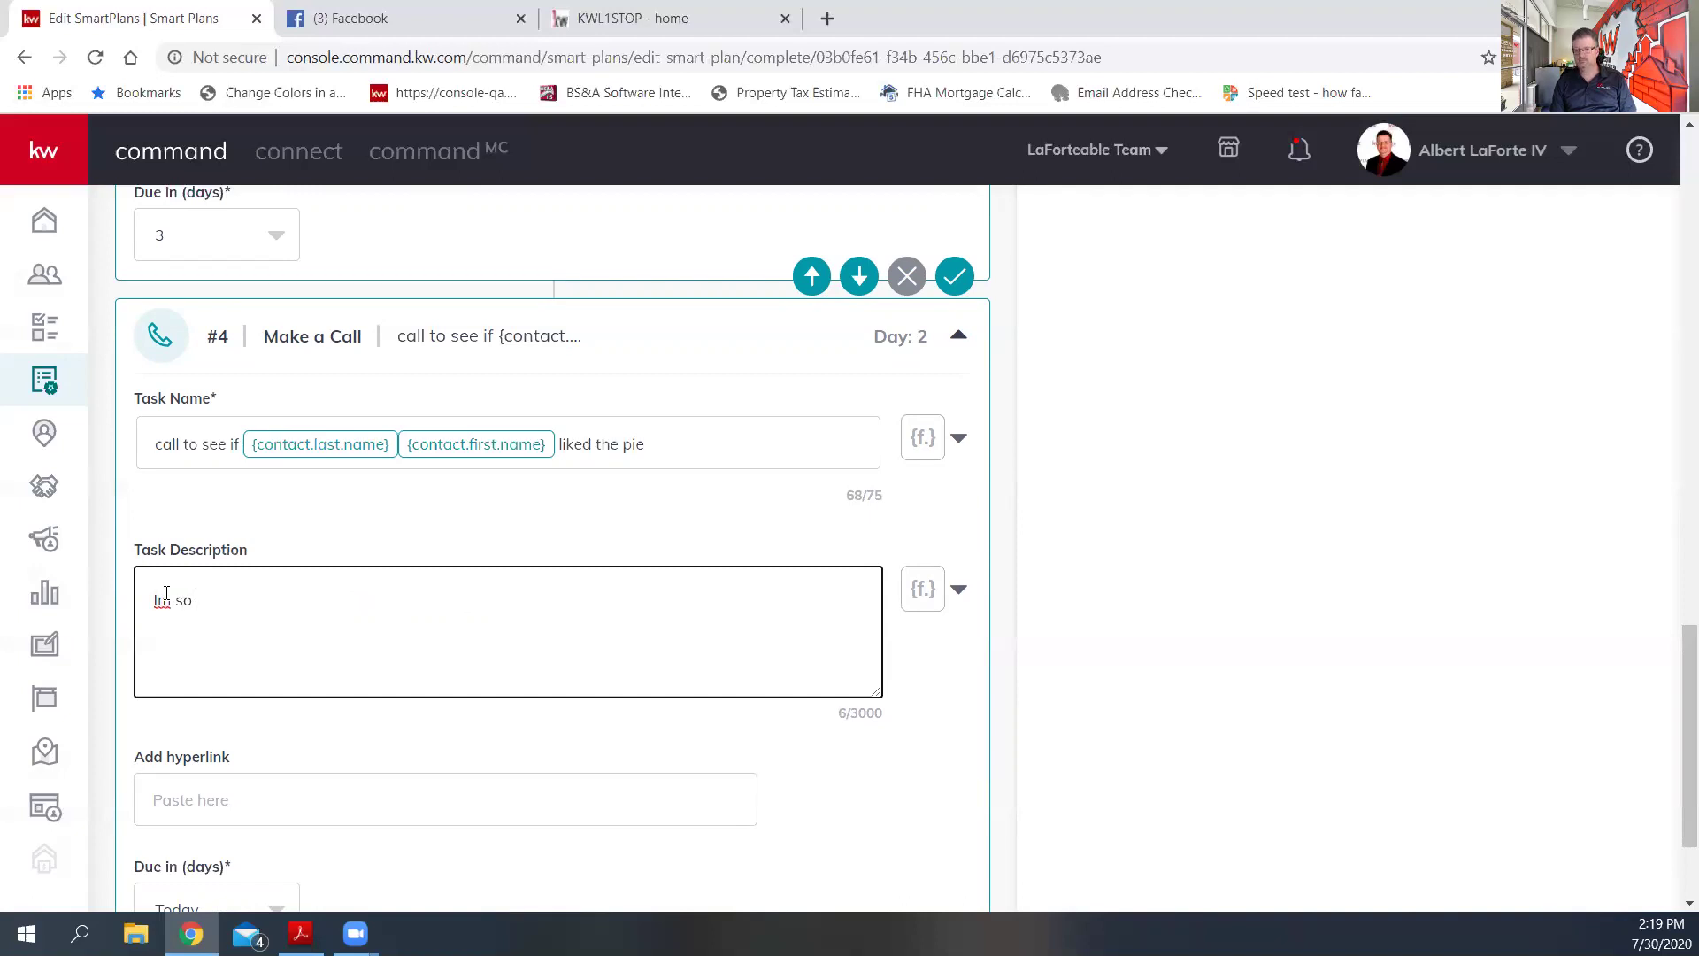
{"action": "type", "text": "glad that you got your pie"}
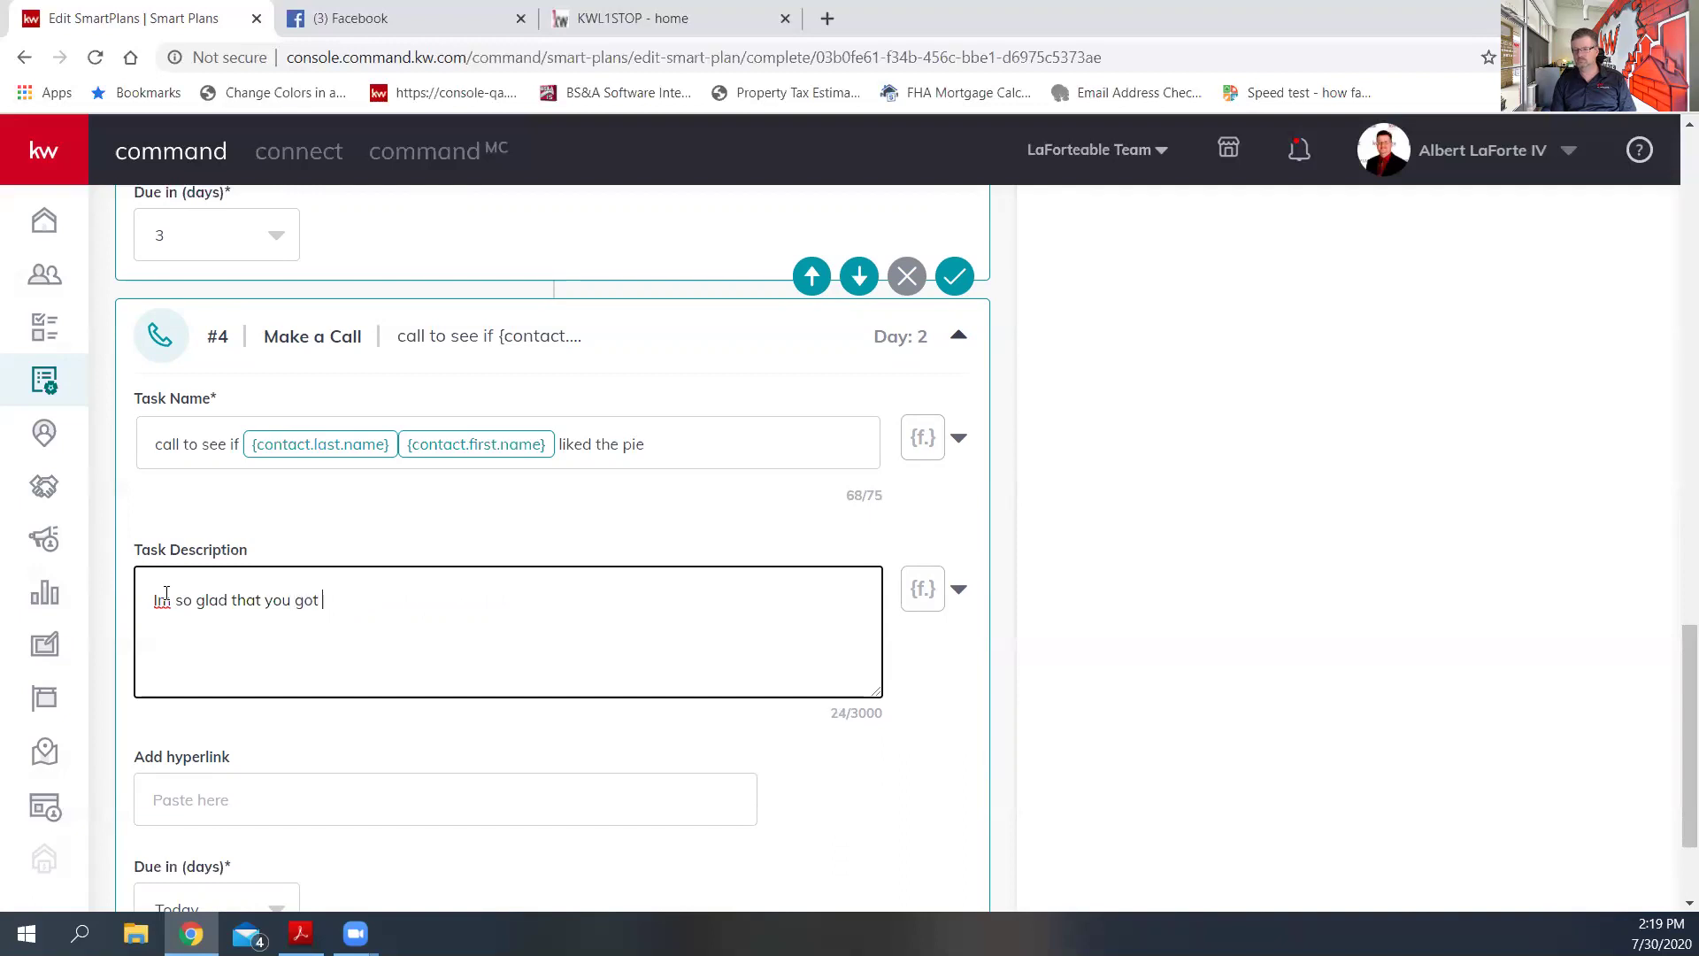
{"action": "left_click", "coordinate": [923, 590]}
{"action": "left_click", "coordinate": [819, 279]}
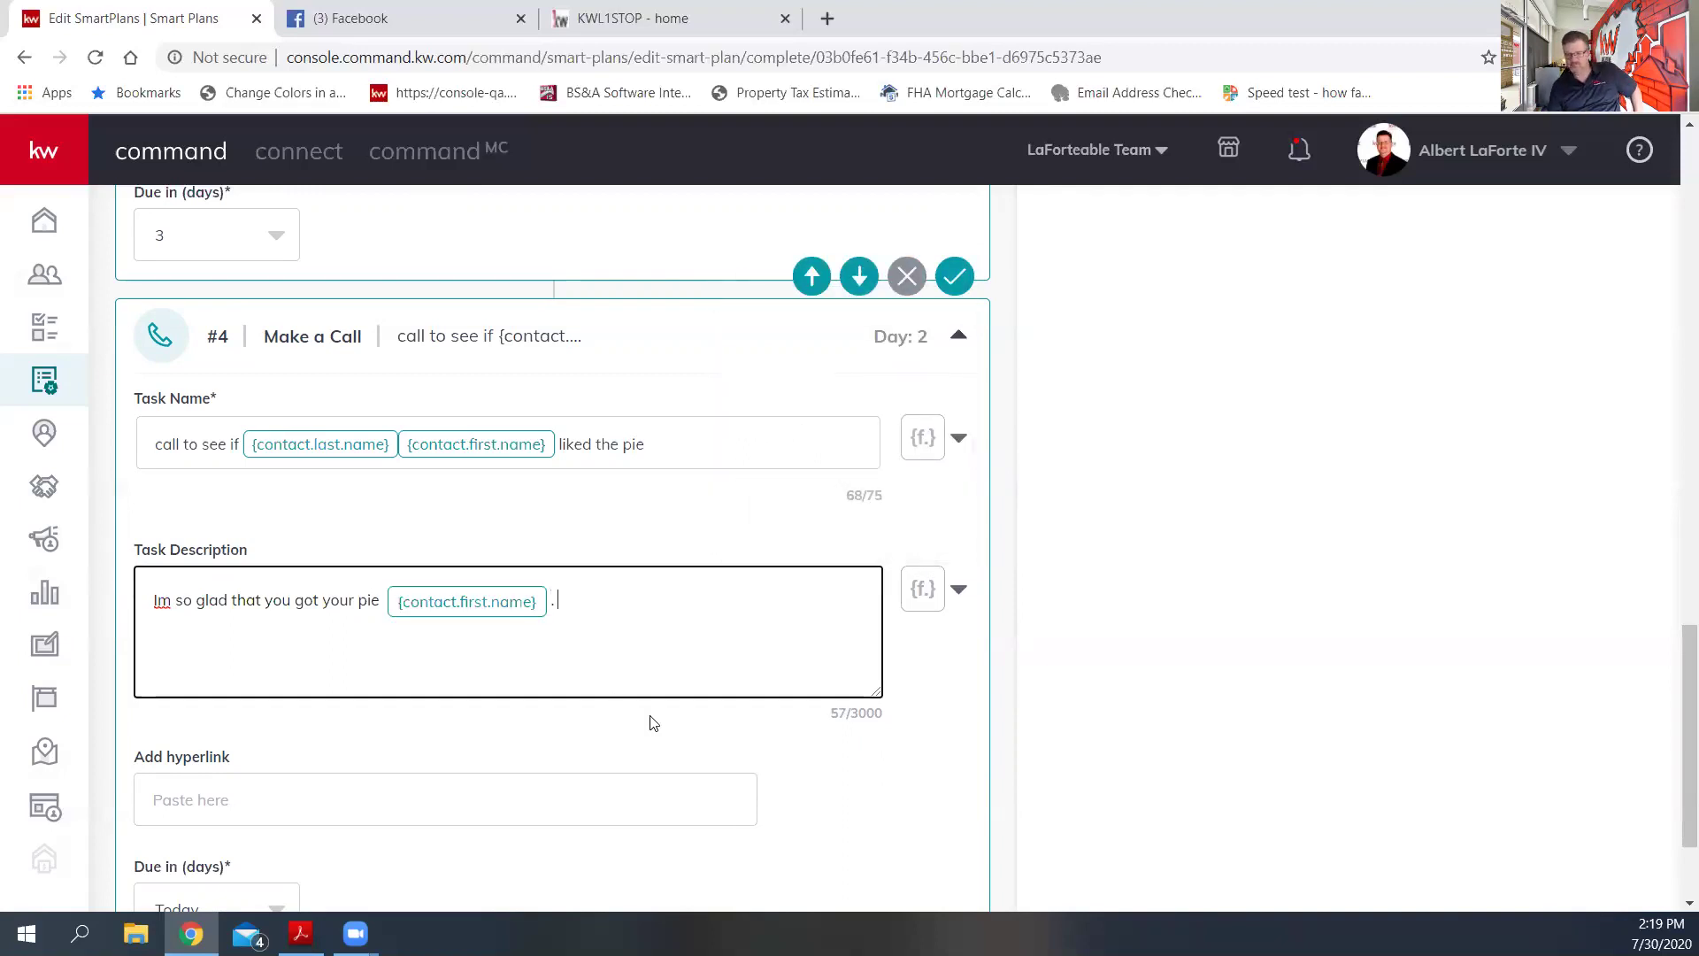
- Make the call due in 2 days and save the Make a Call step
{"action": "scroll", "coordinate": [655, 718], "scroll_direction": "down", "scroll_amount": 1}
{"action": "scroll", "coordinate": [832, 655], "scroll_direction": "down", "scroll_amount": 1}
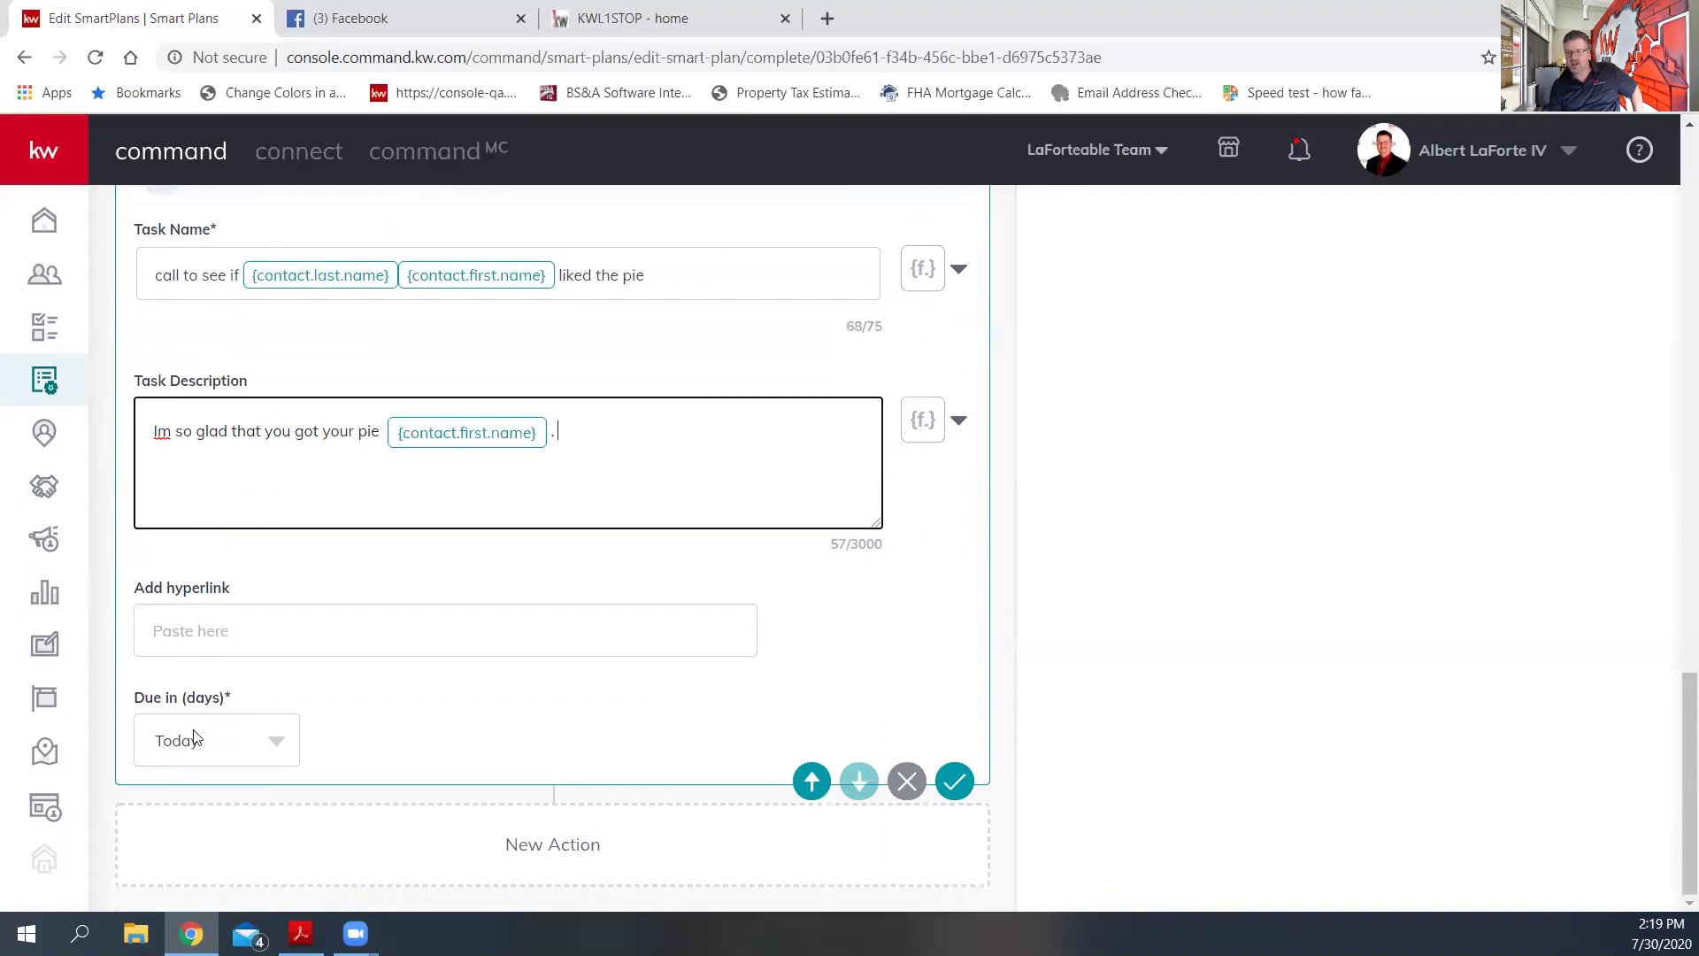
{"action": "left_click", "coordinate": [268, 738]}
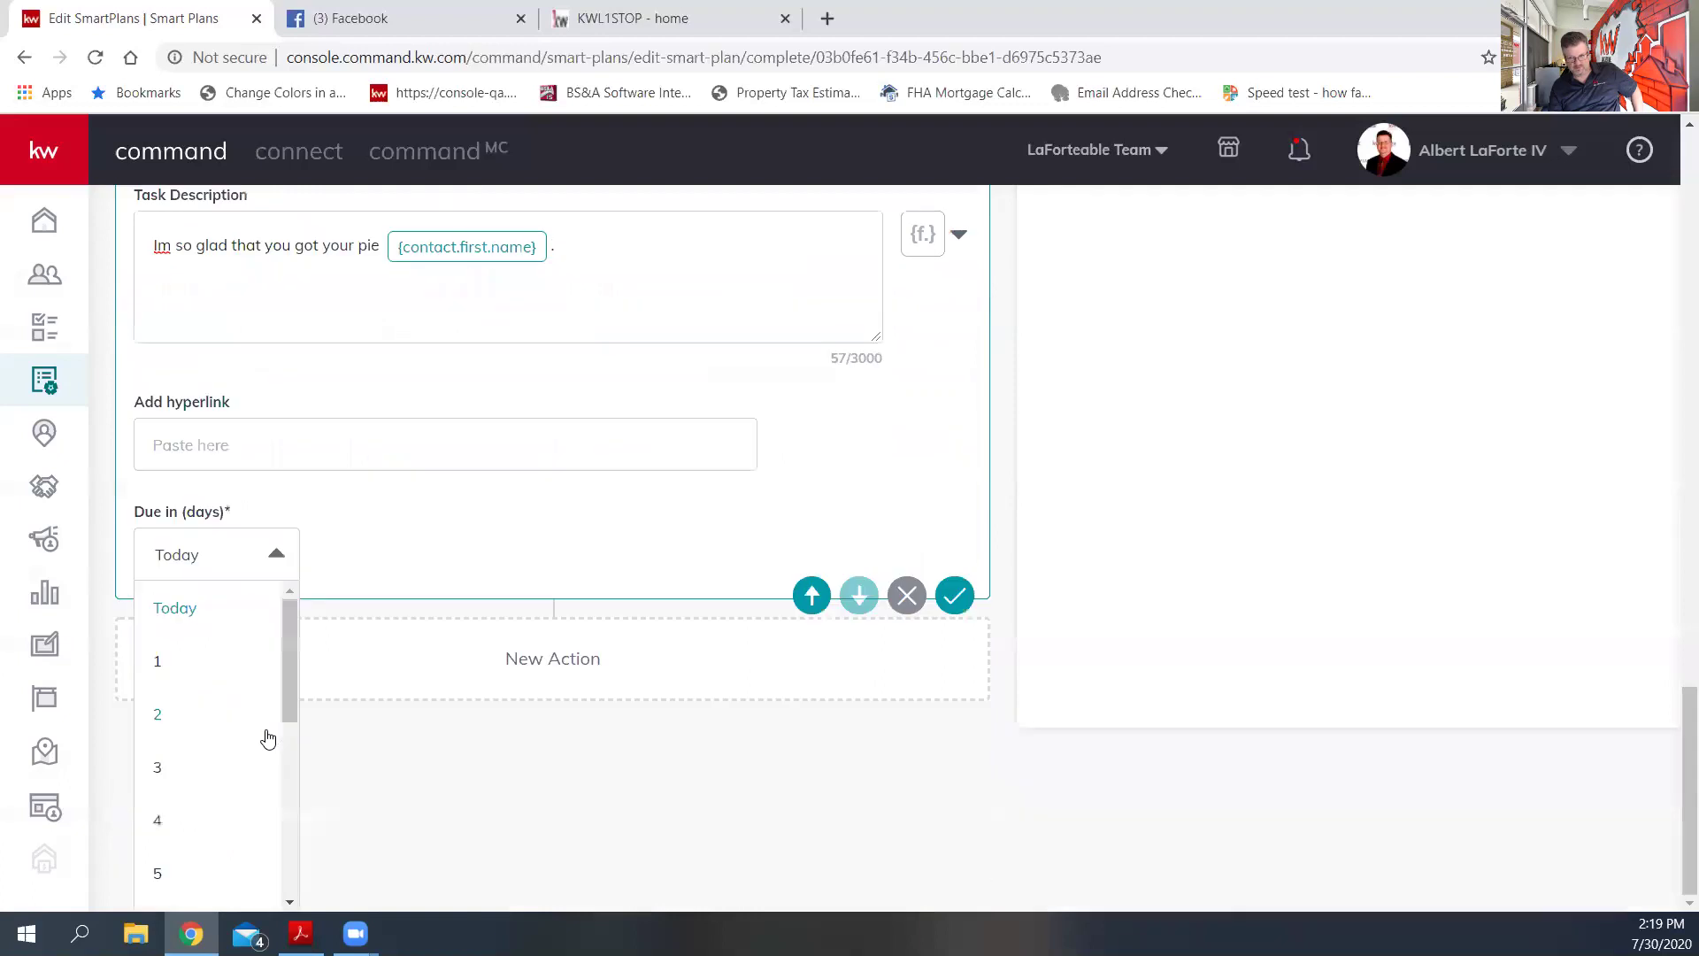
{"action": "left_click", "coordinate": [159, 714]}
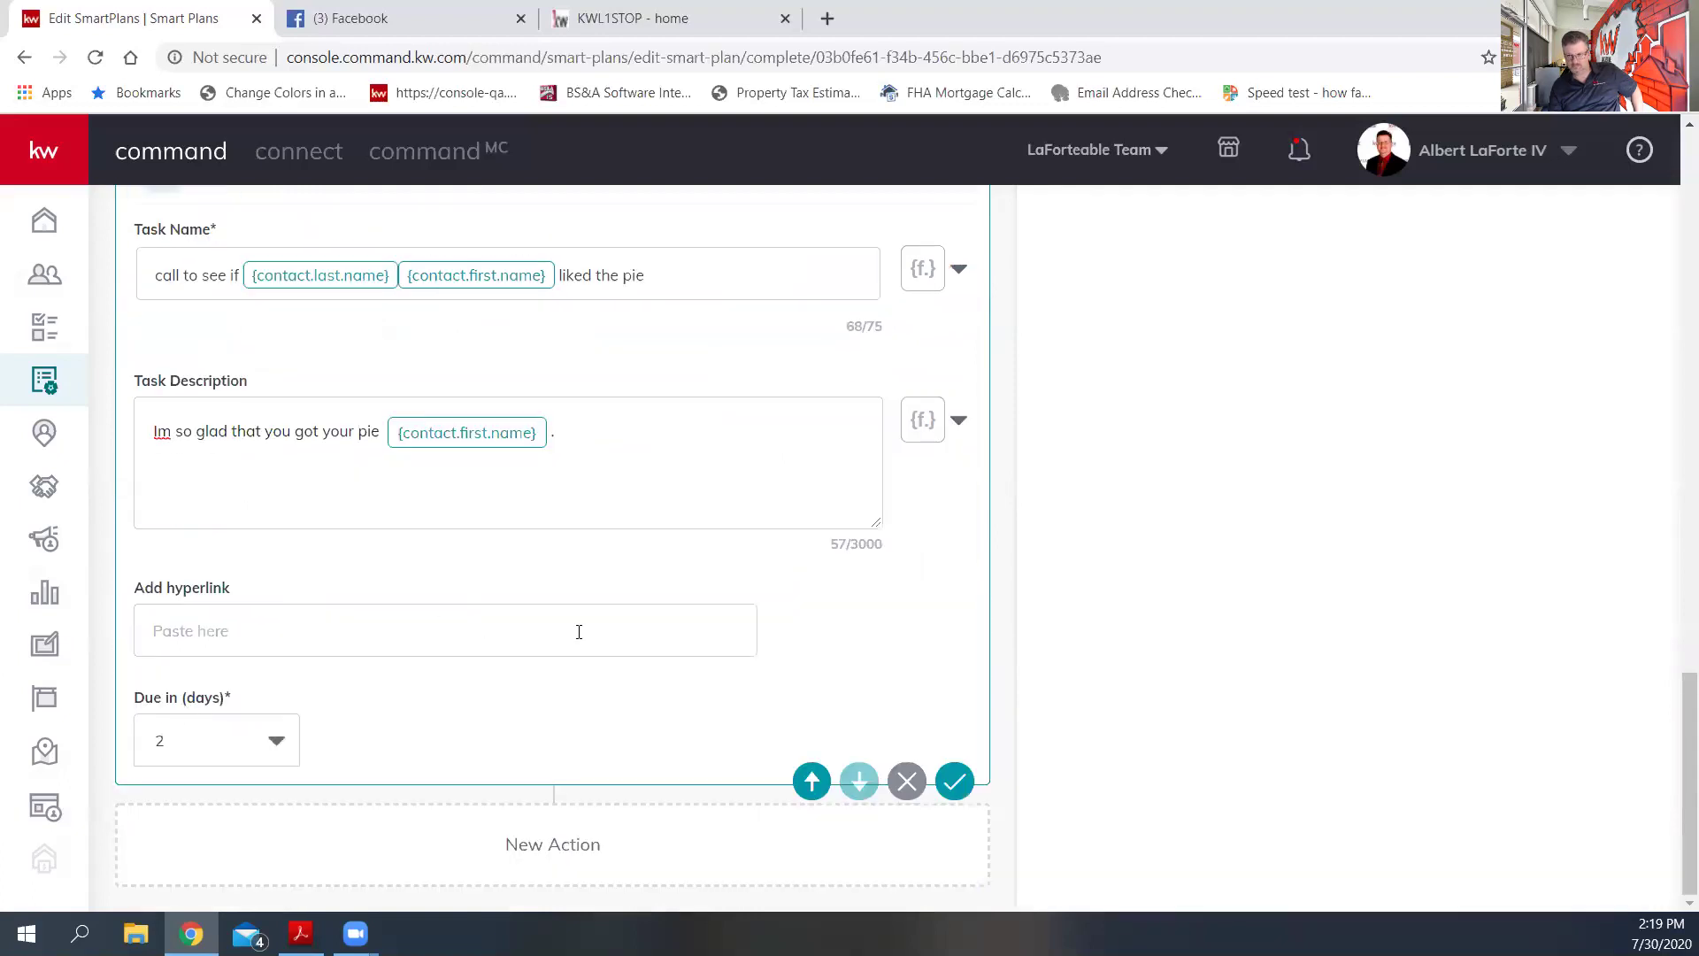
{"action": "scroll", "coordinate": [580, 631], "scroll_direction": "up", "scroll_amount": 6}
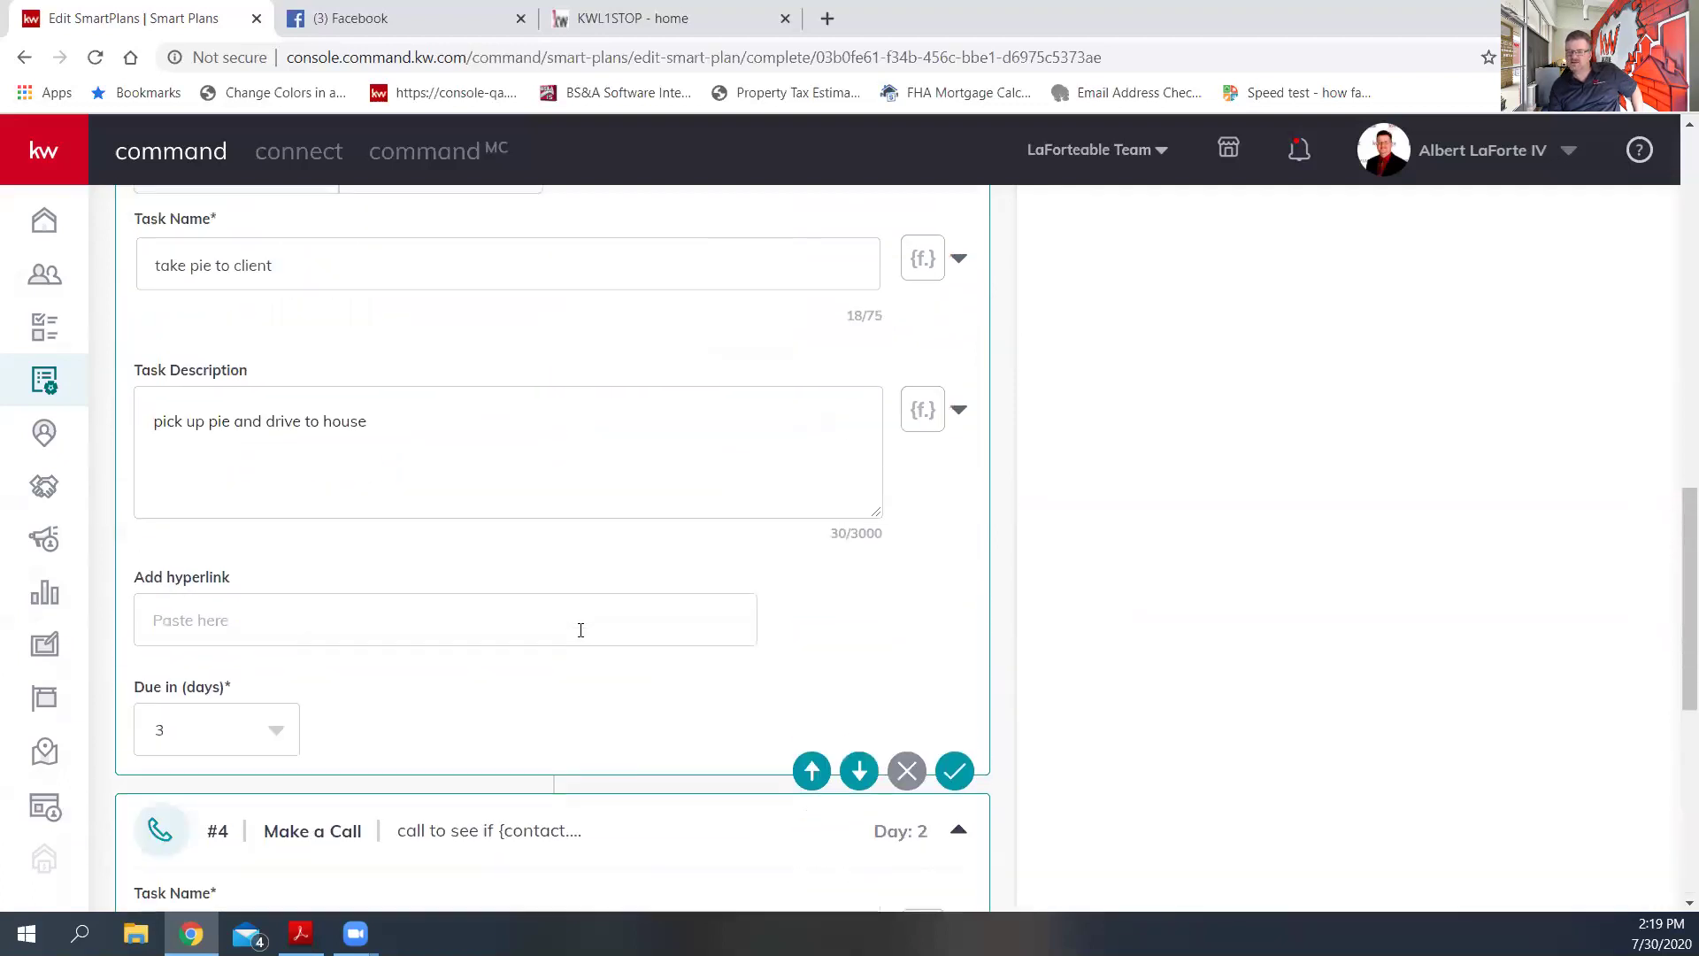
{"action": "scroll", "coordinate": [581, 630], "scroll_direction": "down", "scroll_amount": 7}
{"action": "left_click", "coordinate": [955, 783]}
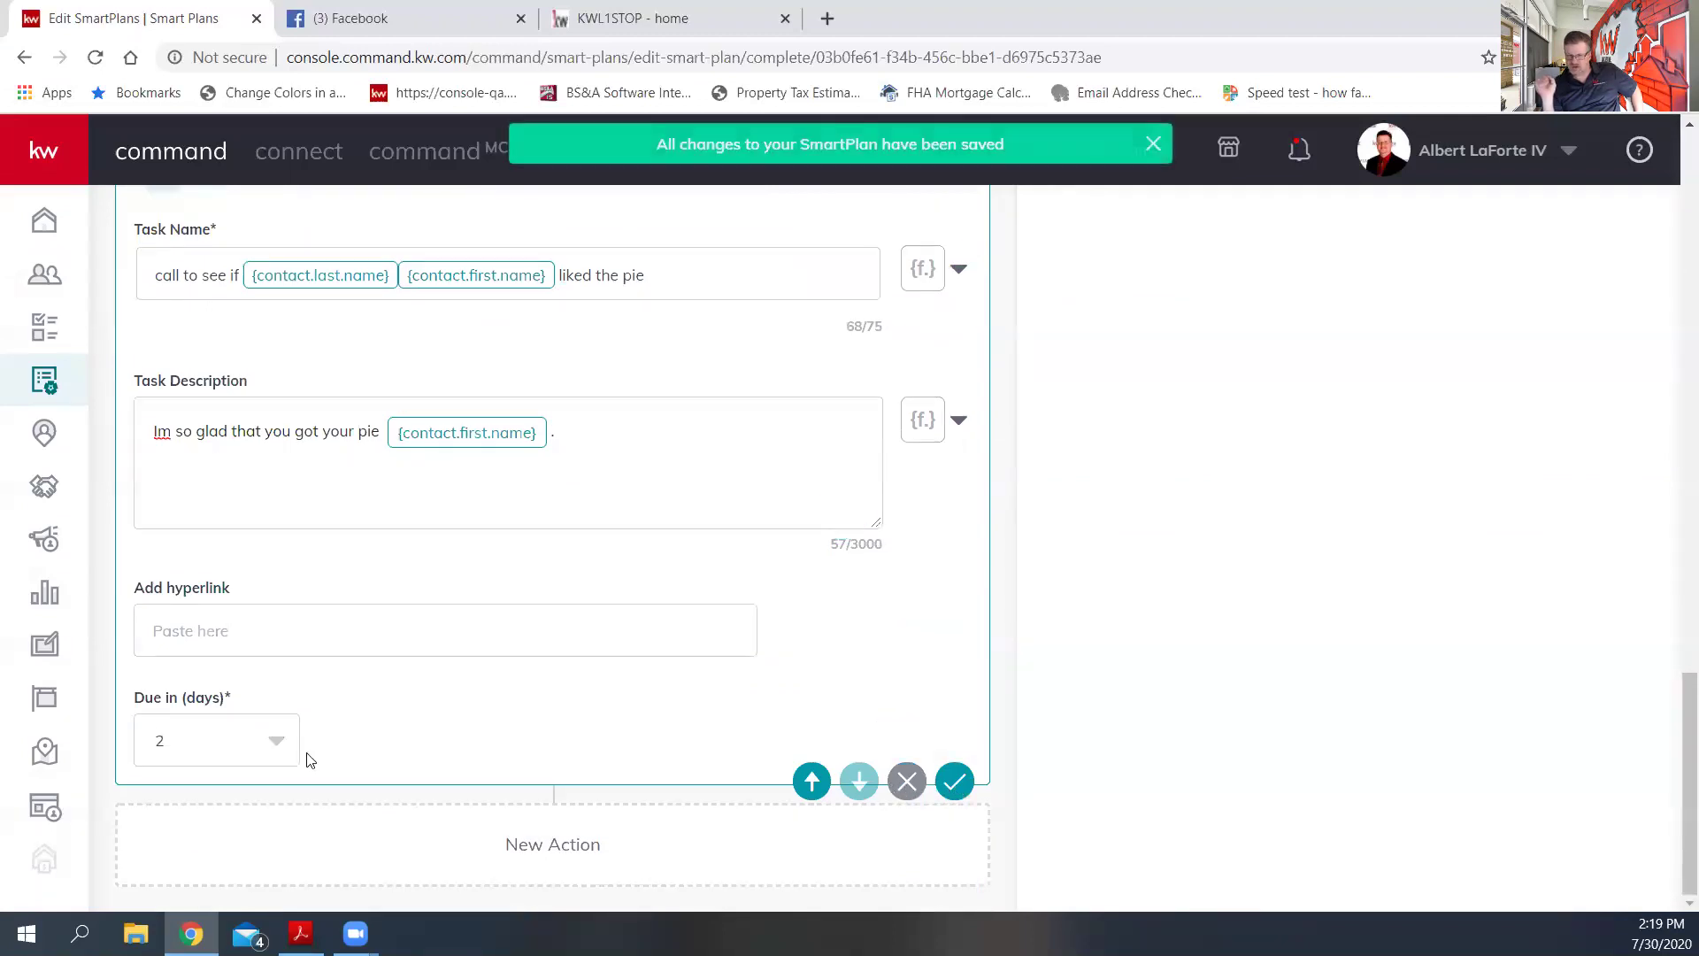
- Add a Send SMS/MMS step after the call and begin its text with "Hello there {contact.first.name} !"
{"action": "scroll", "coordinate": [1089, 637], "scroll_direction": "up", "scroll_amount": 4}
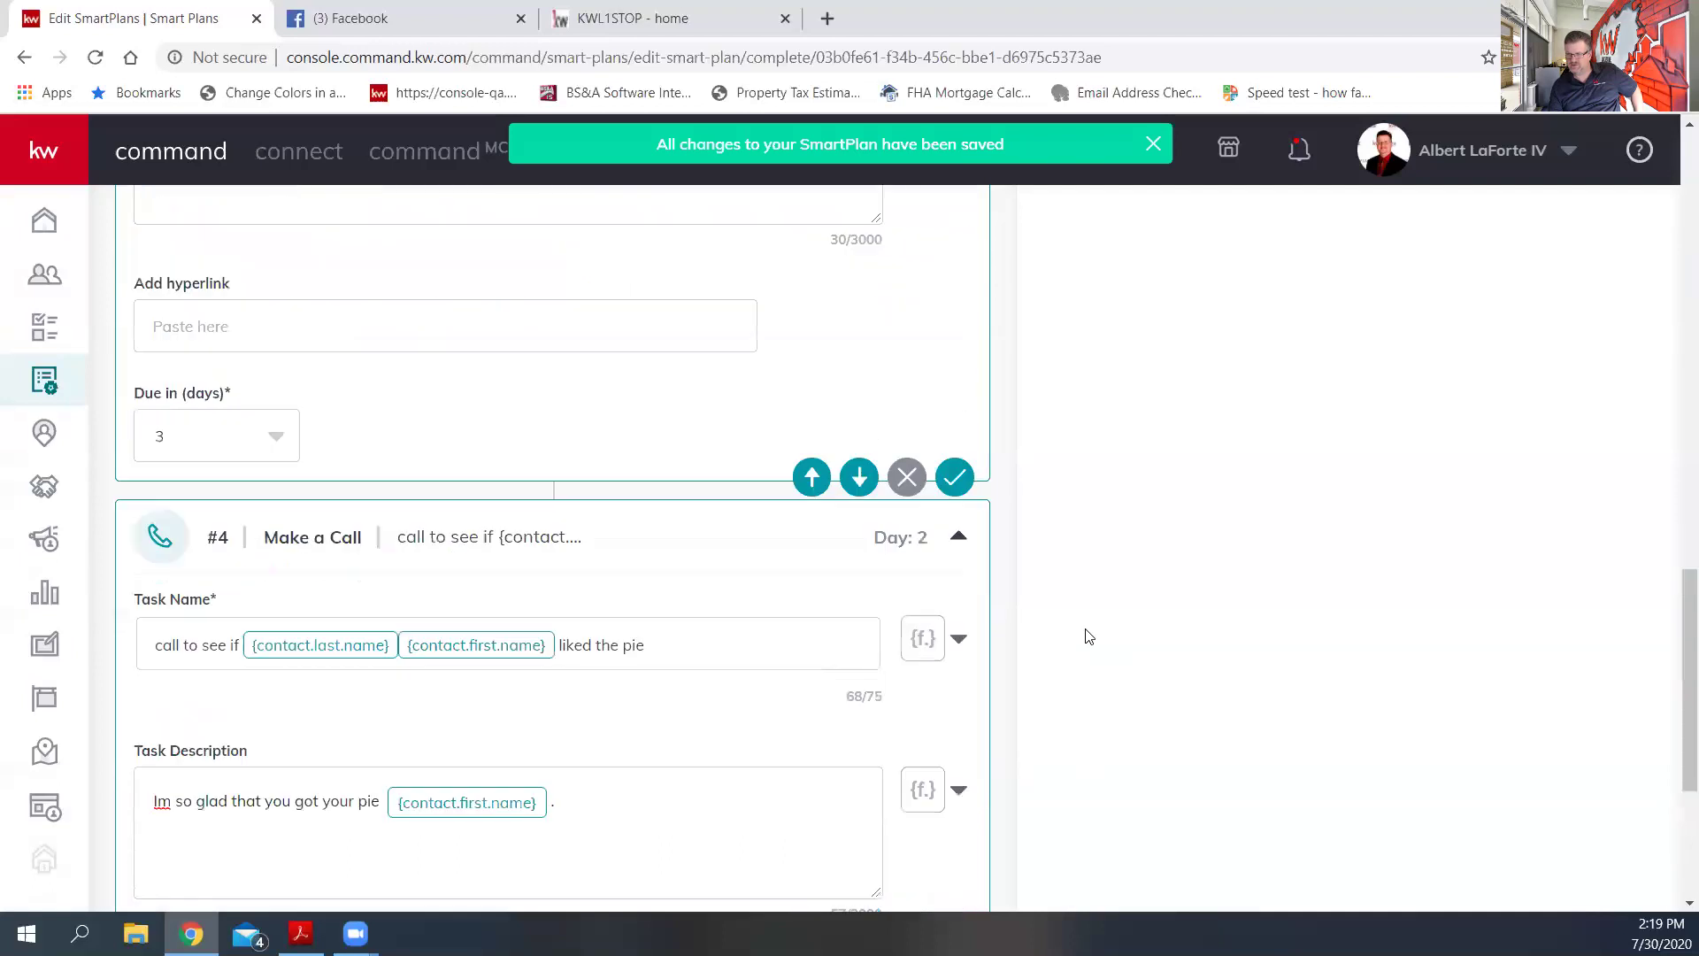
{"action": "scroll", "coordinate": [1088, 637], "scroll_direction": "up", "scroll_amount": 20}
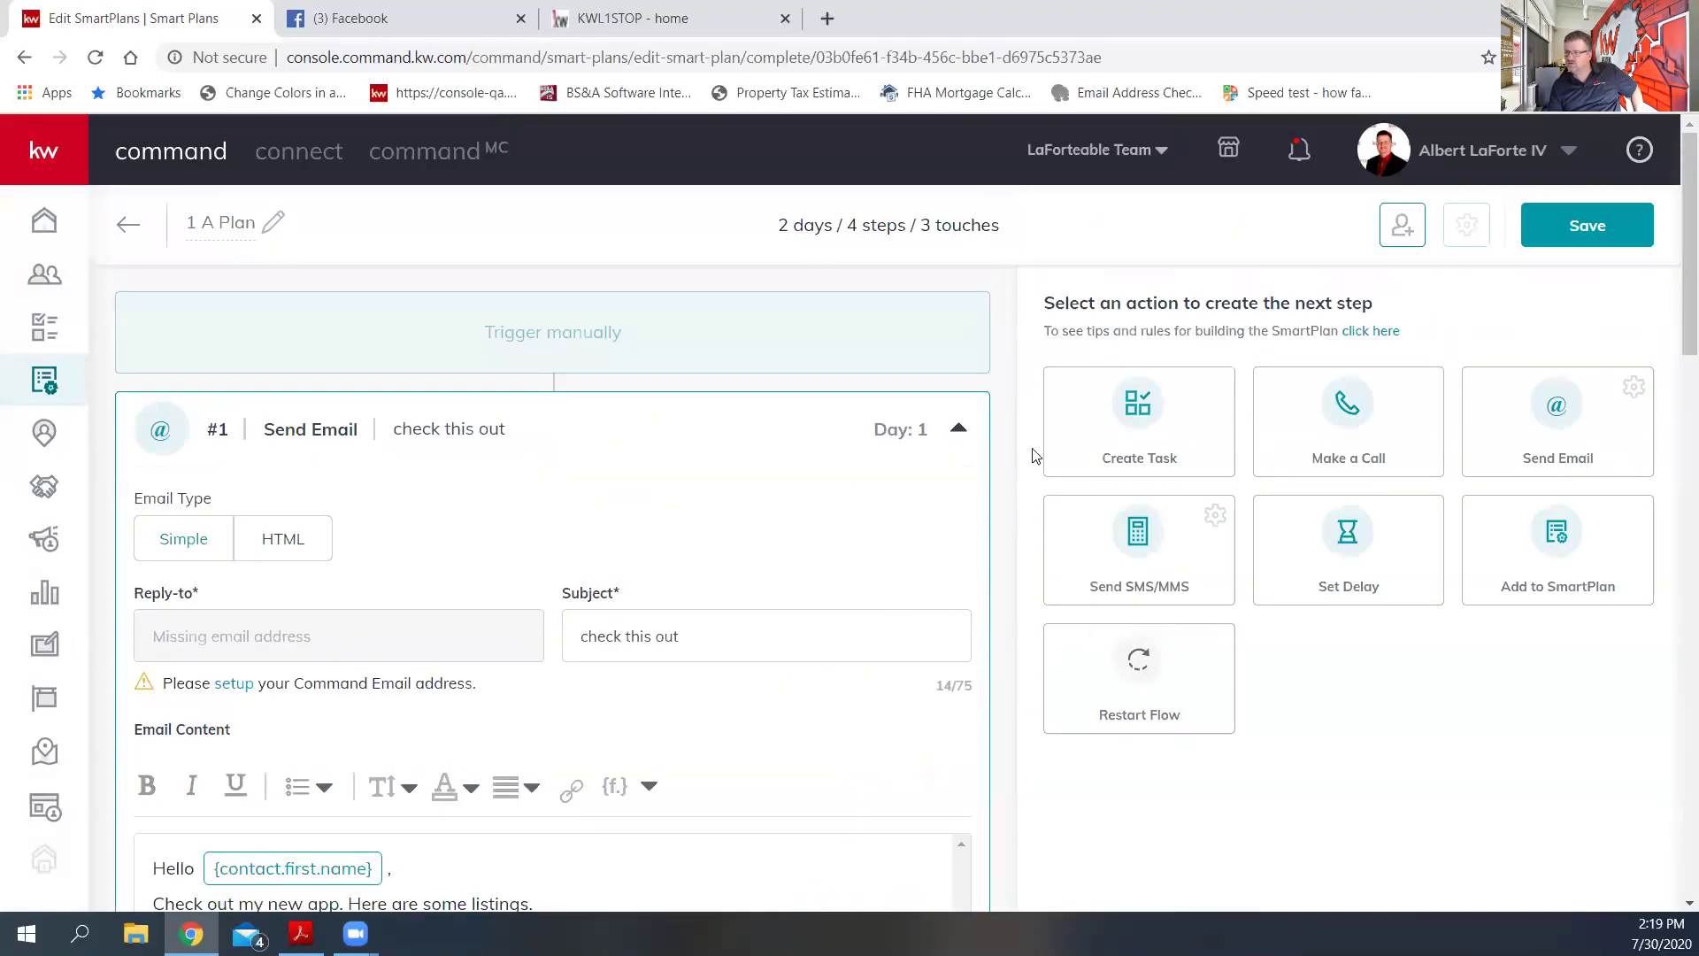
{"action": "left_click", "coordinate": [1151, 539]}
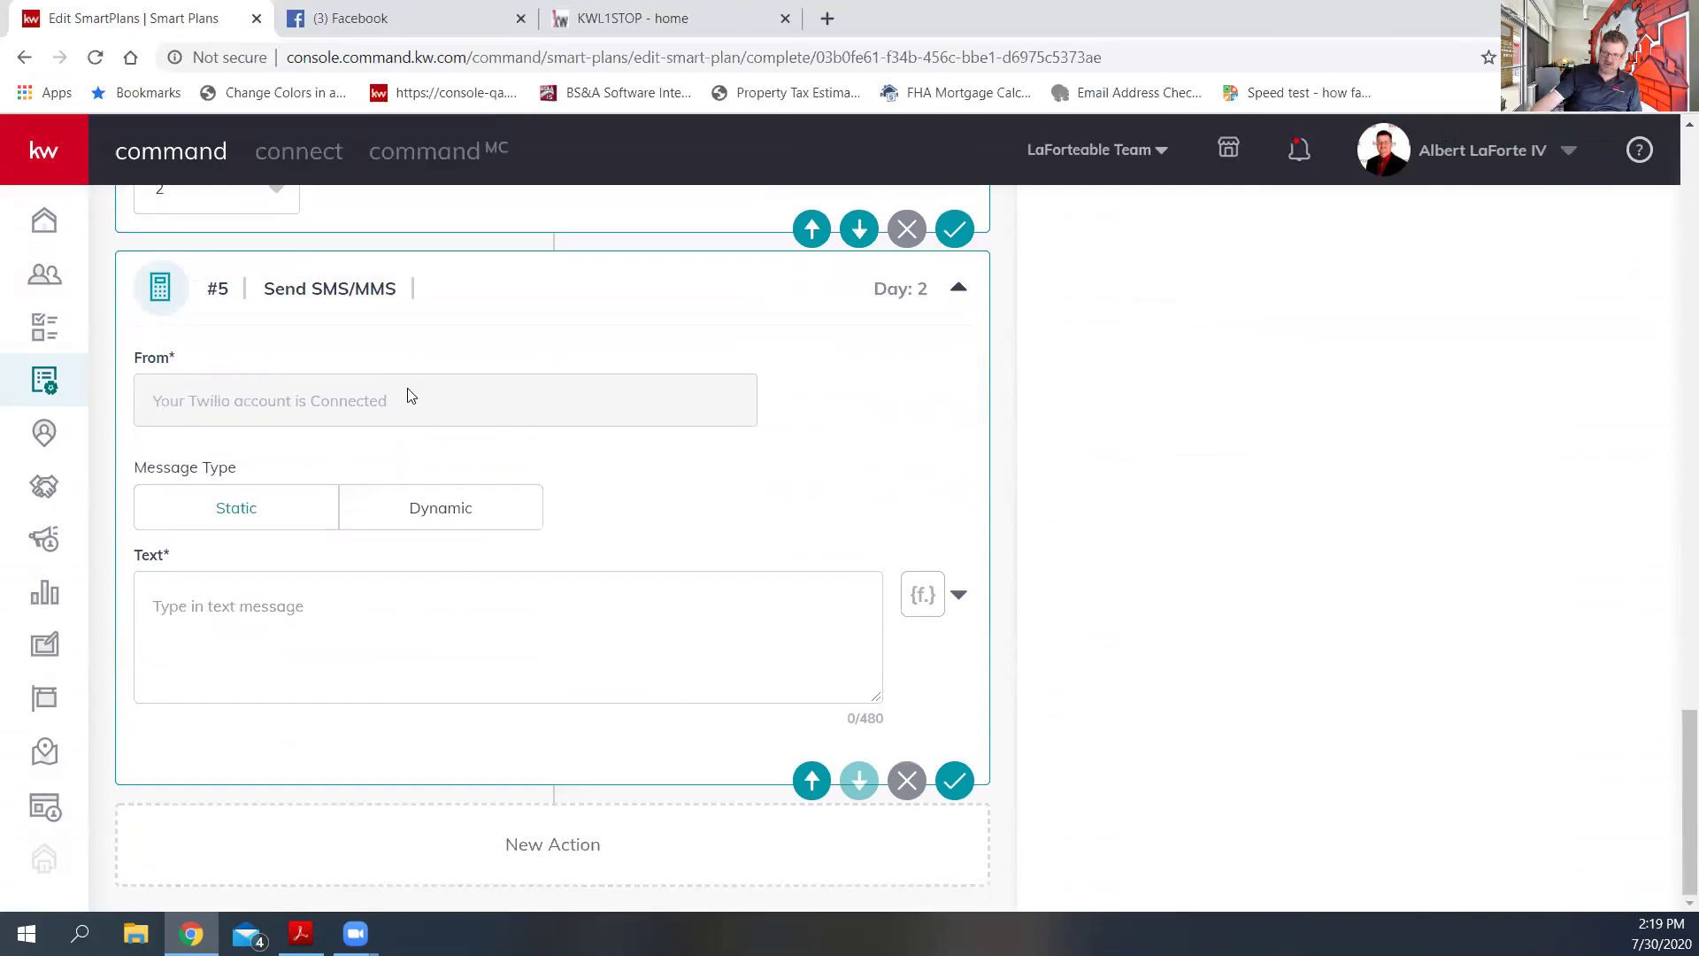
{"action": "left_click", "coordinate": [175, 614]}
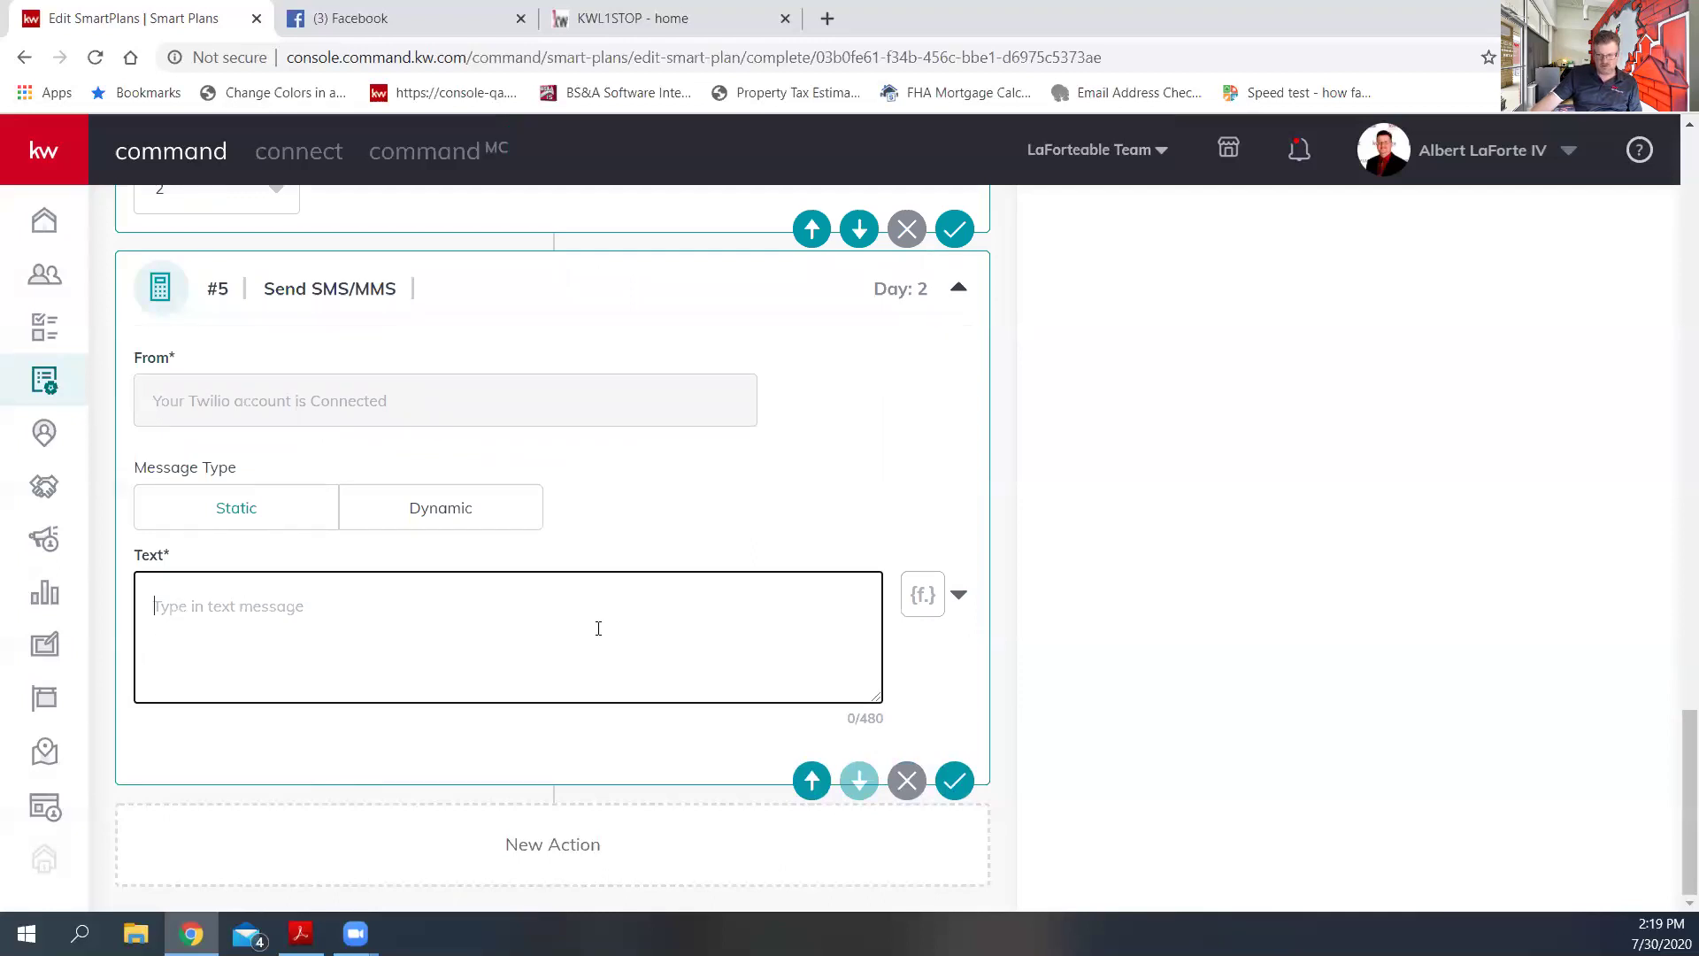
{"action": "type", "text": "Hello th"}
{"action": "key", "text": "BackSpace"}
{"action": "key", "text": "BackSpace"}
{"action": "key", "text": "BackSpace"}
{"action": "type", "text": "o there"}
{"action": "left_click", "coordinate": [921, 602]}
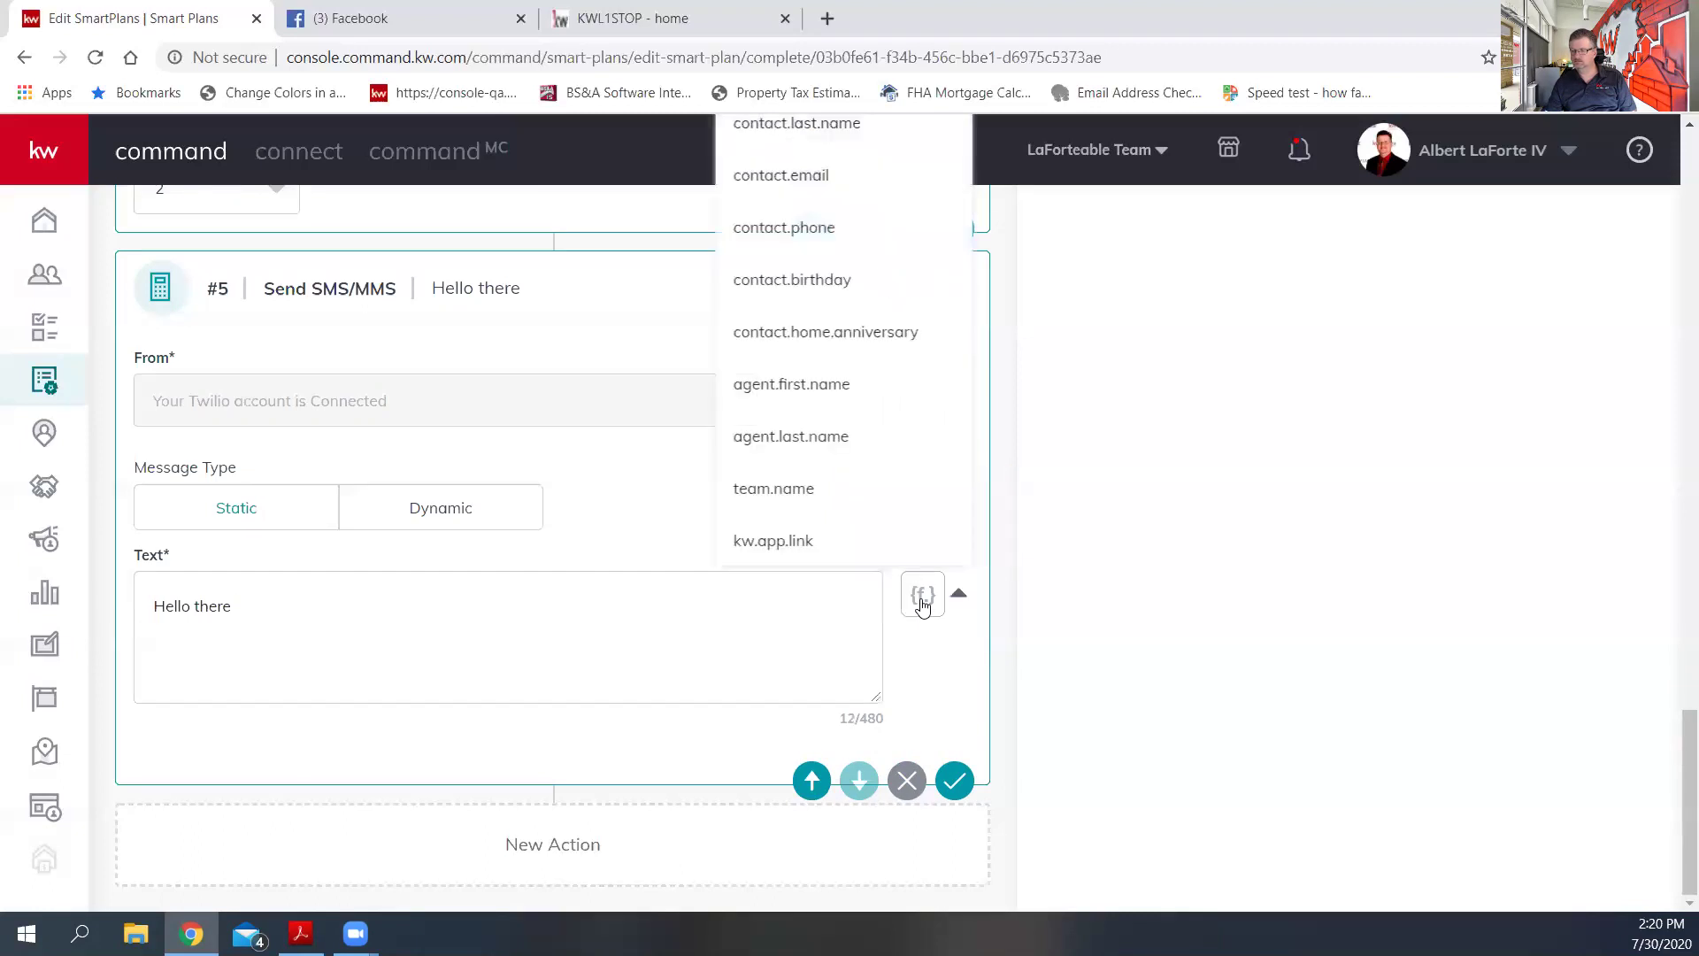
{"action": "scroll", "coordinate": [808, 253], "scroll_direction": "up", "scroll_amount": 3}
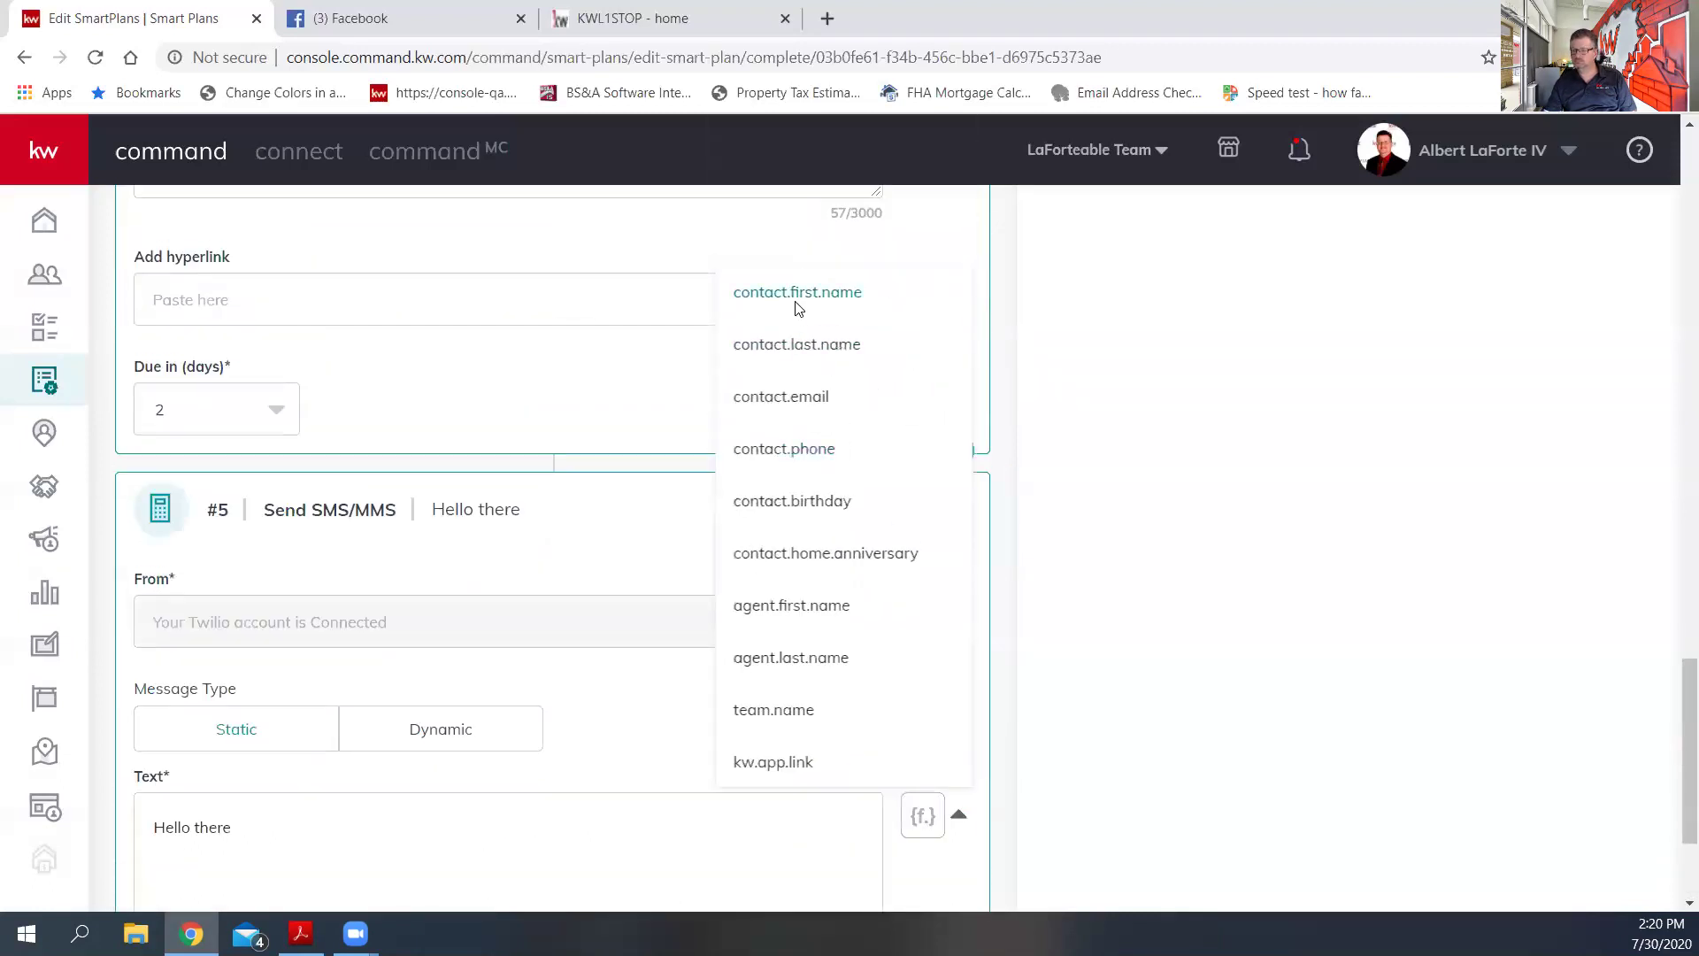
{"action": "left_click", "coordinate": [797, 301]}
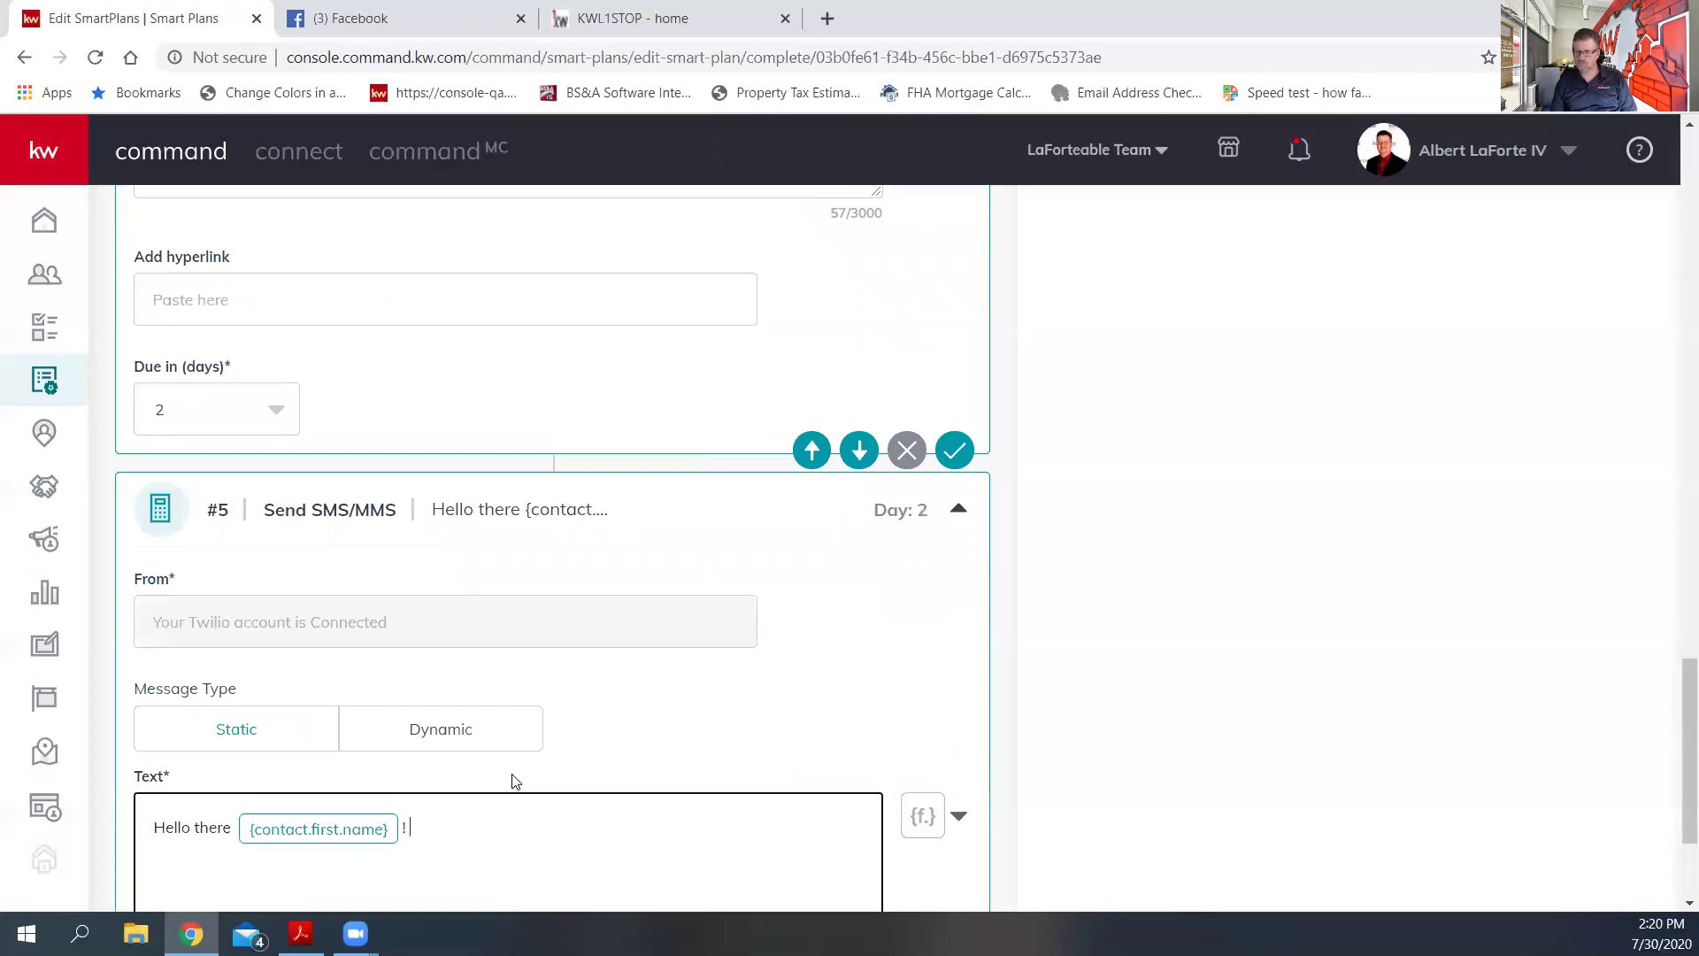
- Continue the text message with the agent.first.name placeholder and "with Keller Williams here. Hows it going."
{"action": "left_click", "coordinate": [922, 816]}
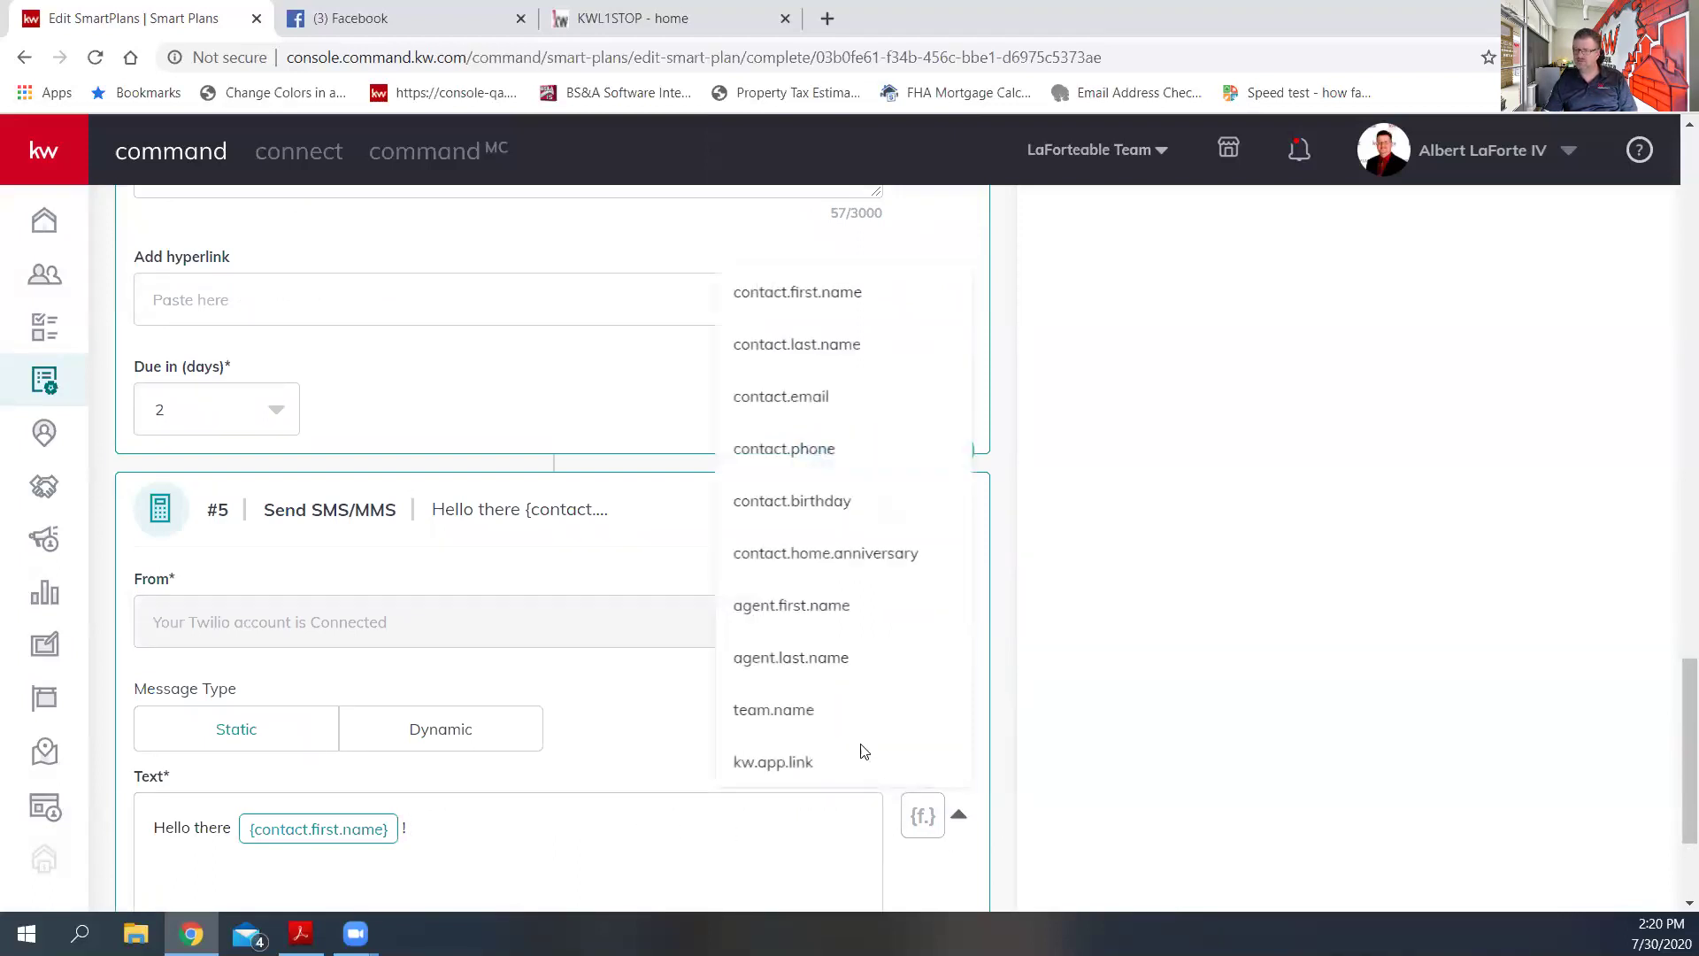
{"action": "left_click", "coordinate": [793, 613]}
{"action": "type", "text": "with"}
{"action": "type", "text": " Kelly"}
{"action": "key", "text": "ctrl+shift+Left"}
{"action": "type", "text": "Keller W"}
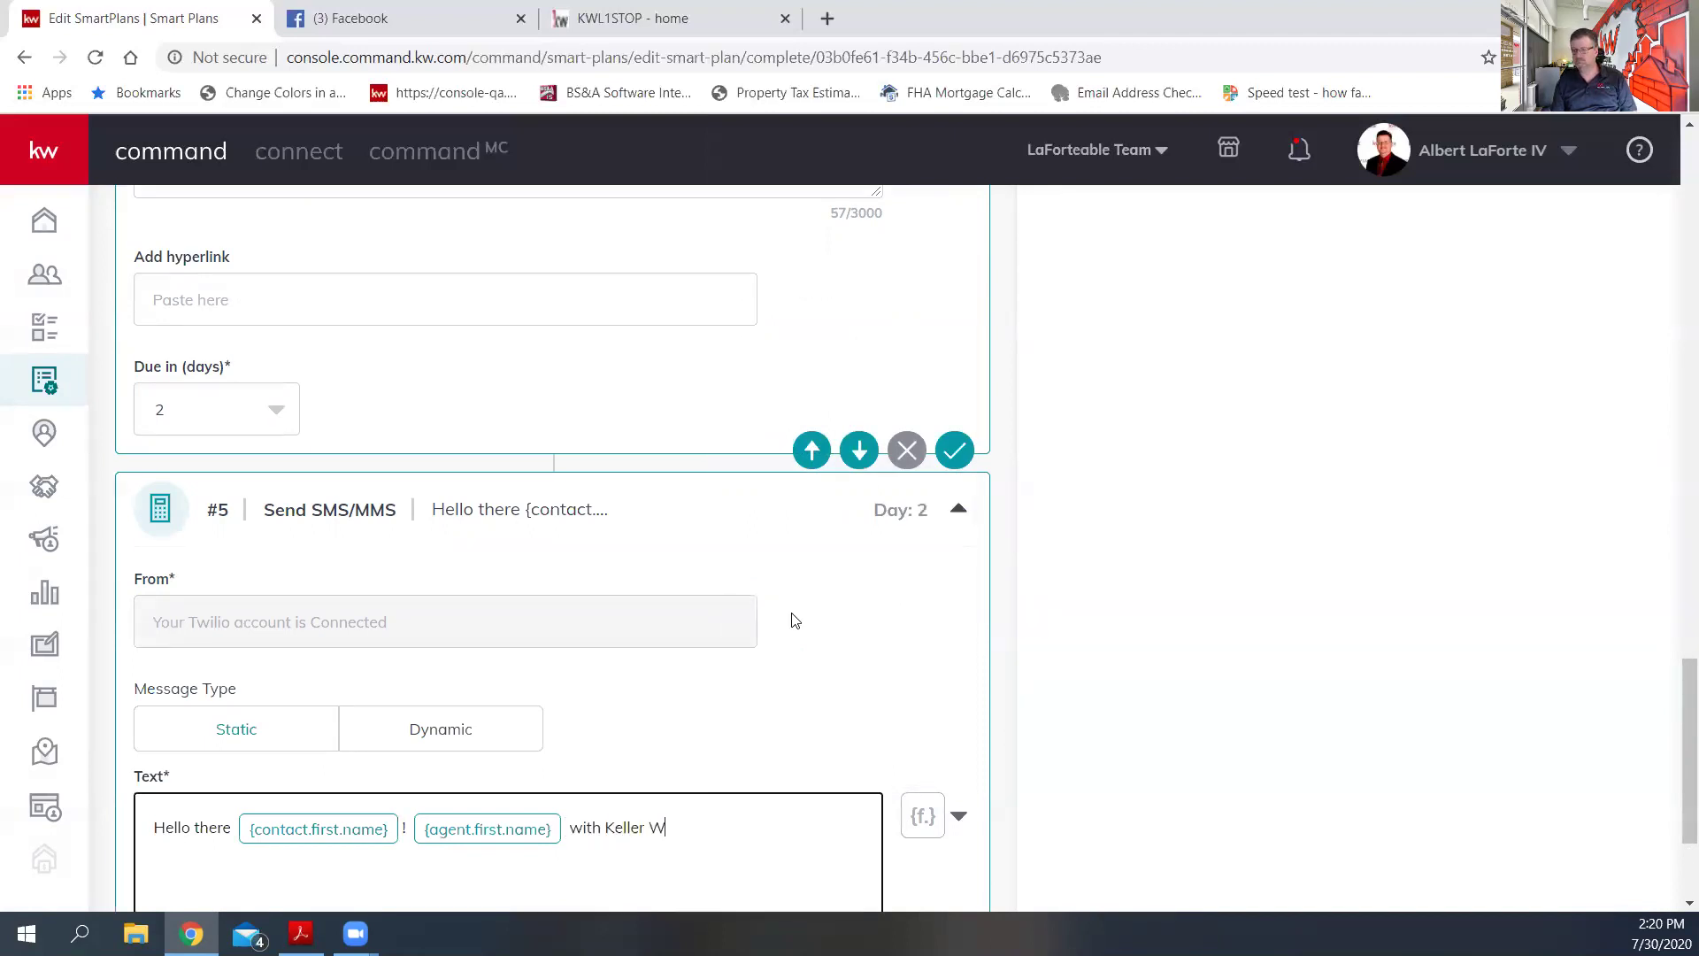
{"action": "type", "text": "illiams here. Hows "}
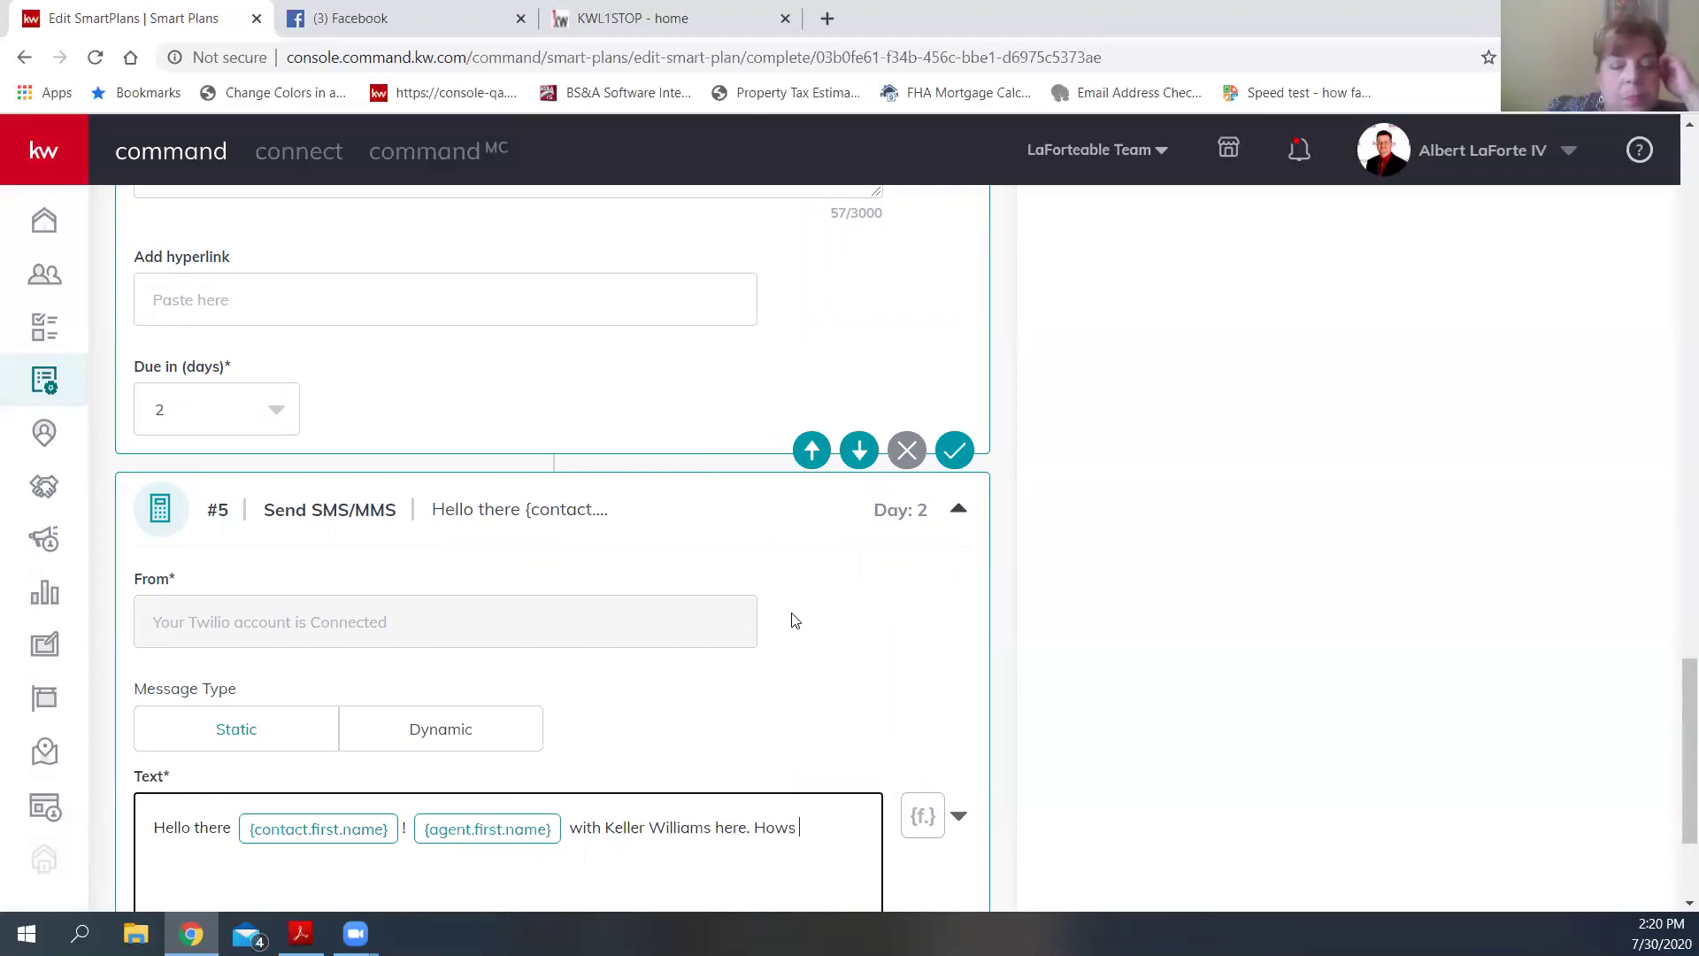
{"action": "type", "text": "it going."}
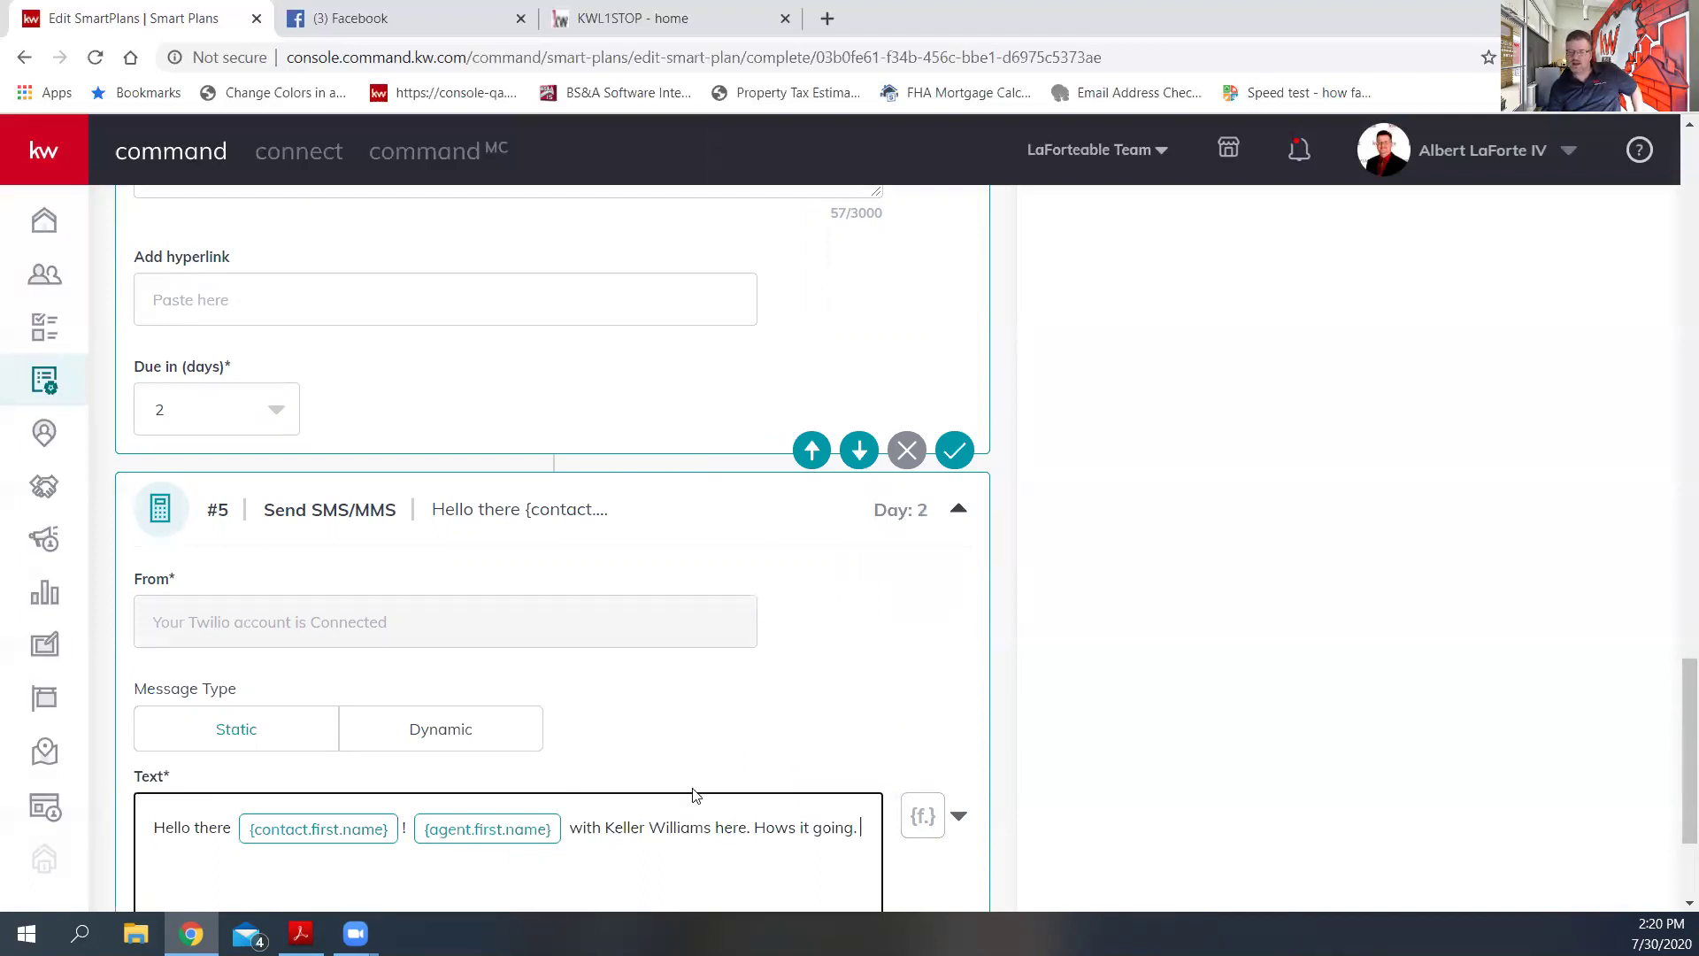
- Change the SMS step's message type to Dynamic and activate the empty #2 text for entry
{"action": "scroll", "coordinate": [693, 794], "scroll_direction": "down", "scroll_amount": 1}
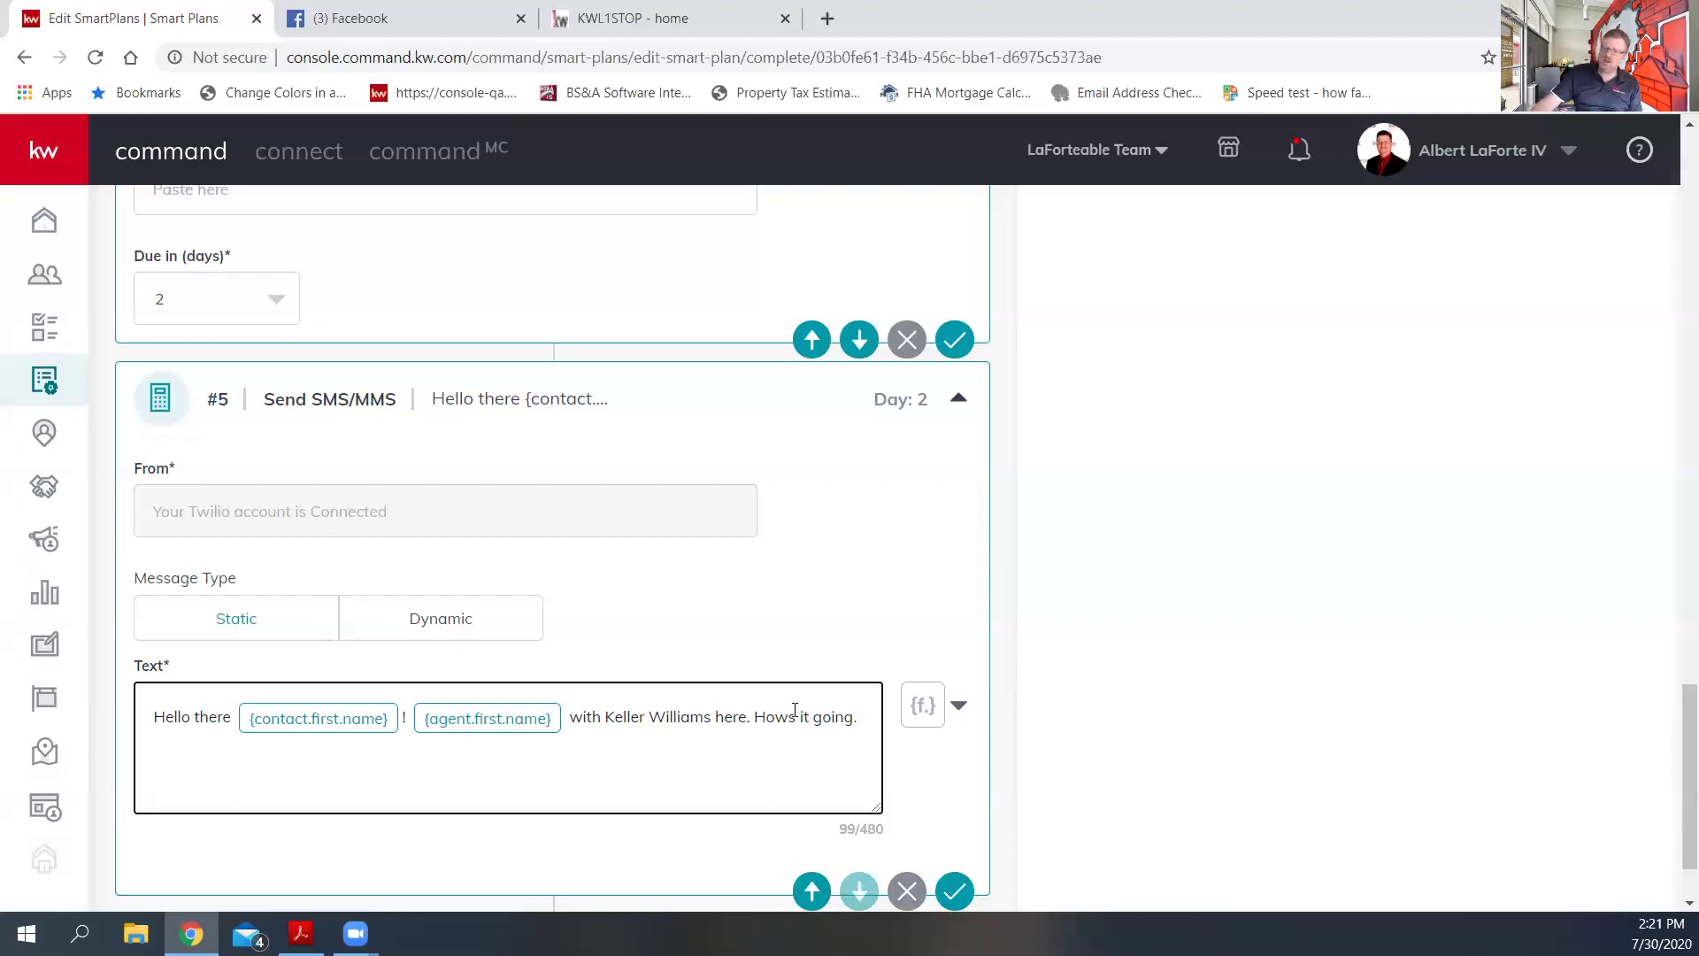
{"action": "scroll", "coordinate": [793, 705], "scroll_direction": "up", "scroll_amount": 1}
{"action": "scroll", "coordinate": [794, 712], "scroll_direction": "down", "scroll_amount": 2}
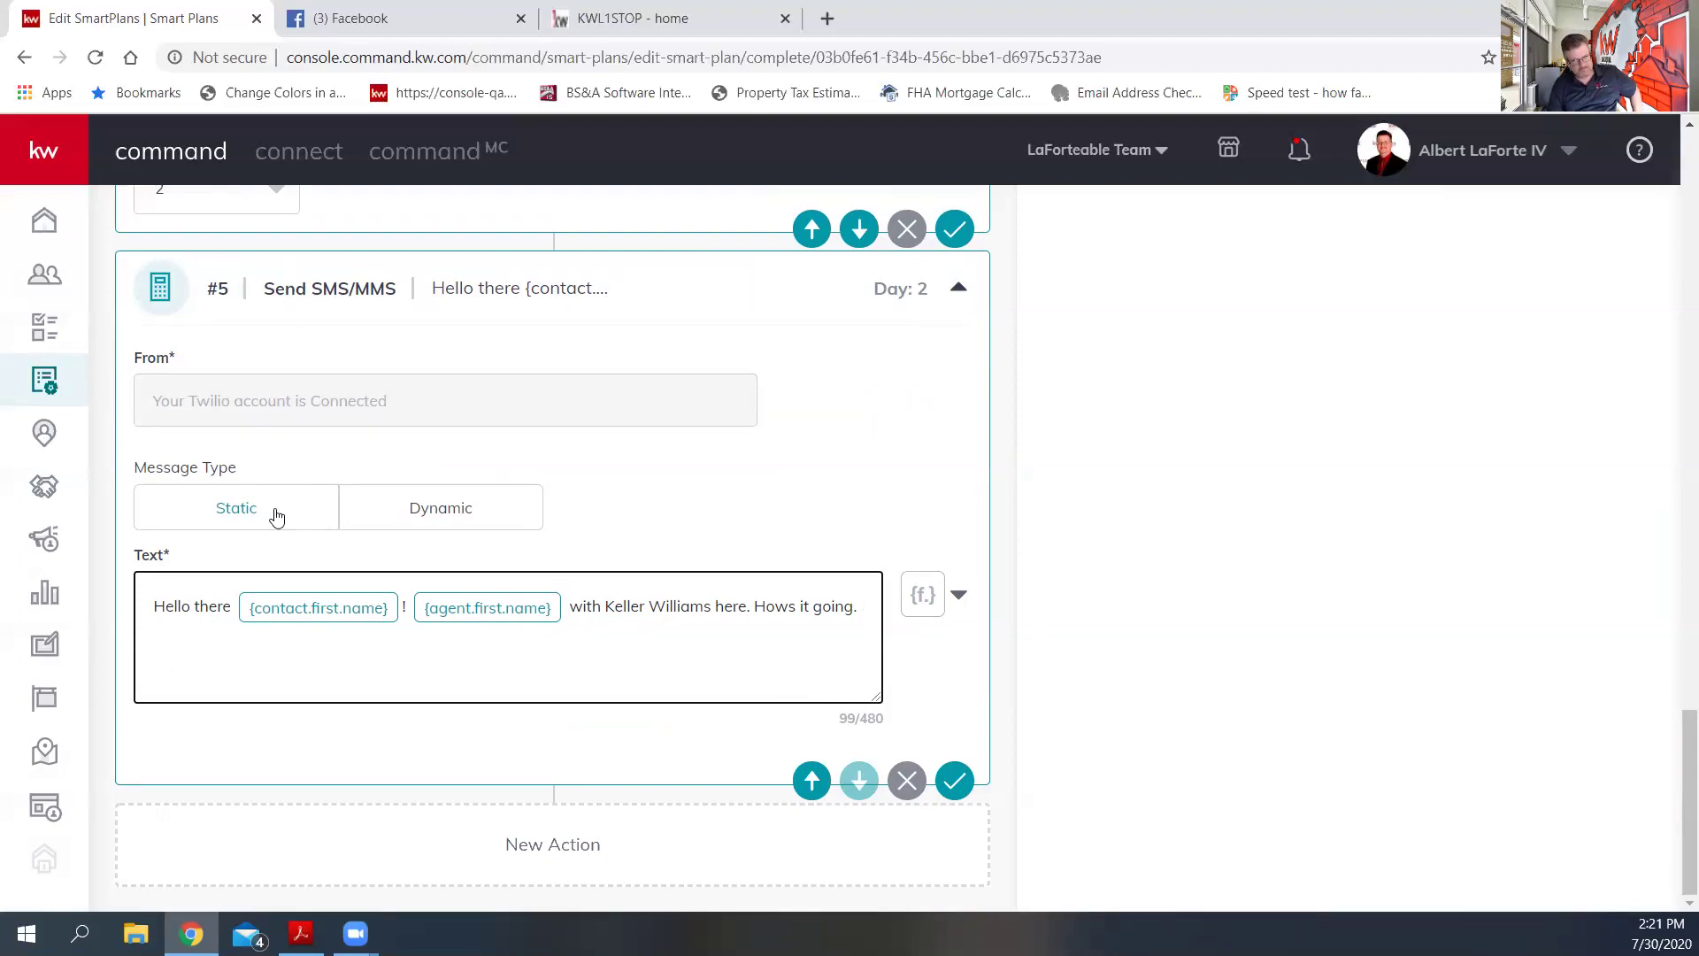
{"action": "left_click", "coordinate": [427, 522]}
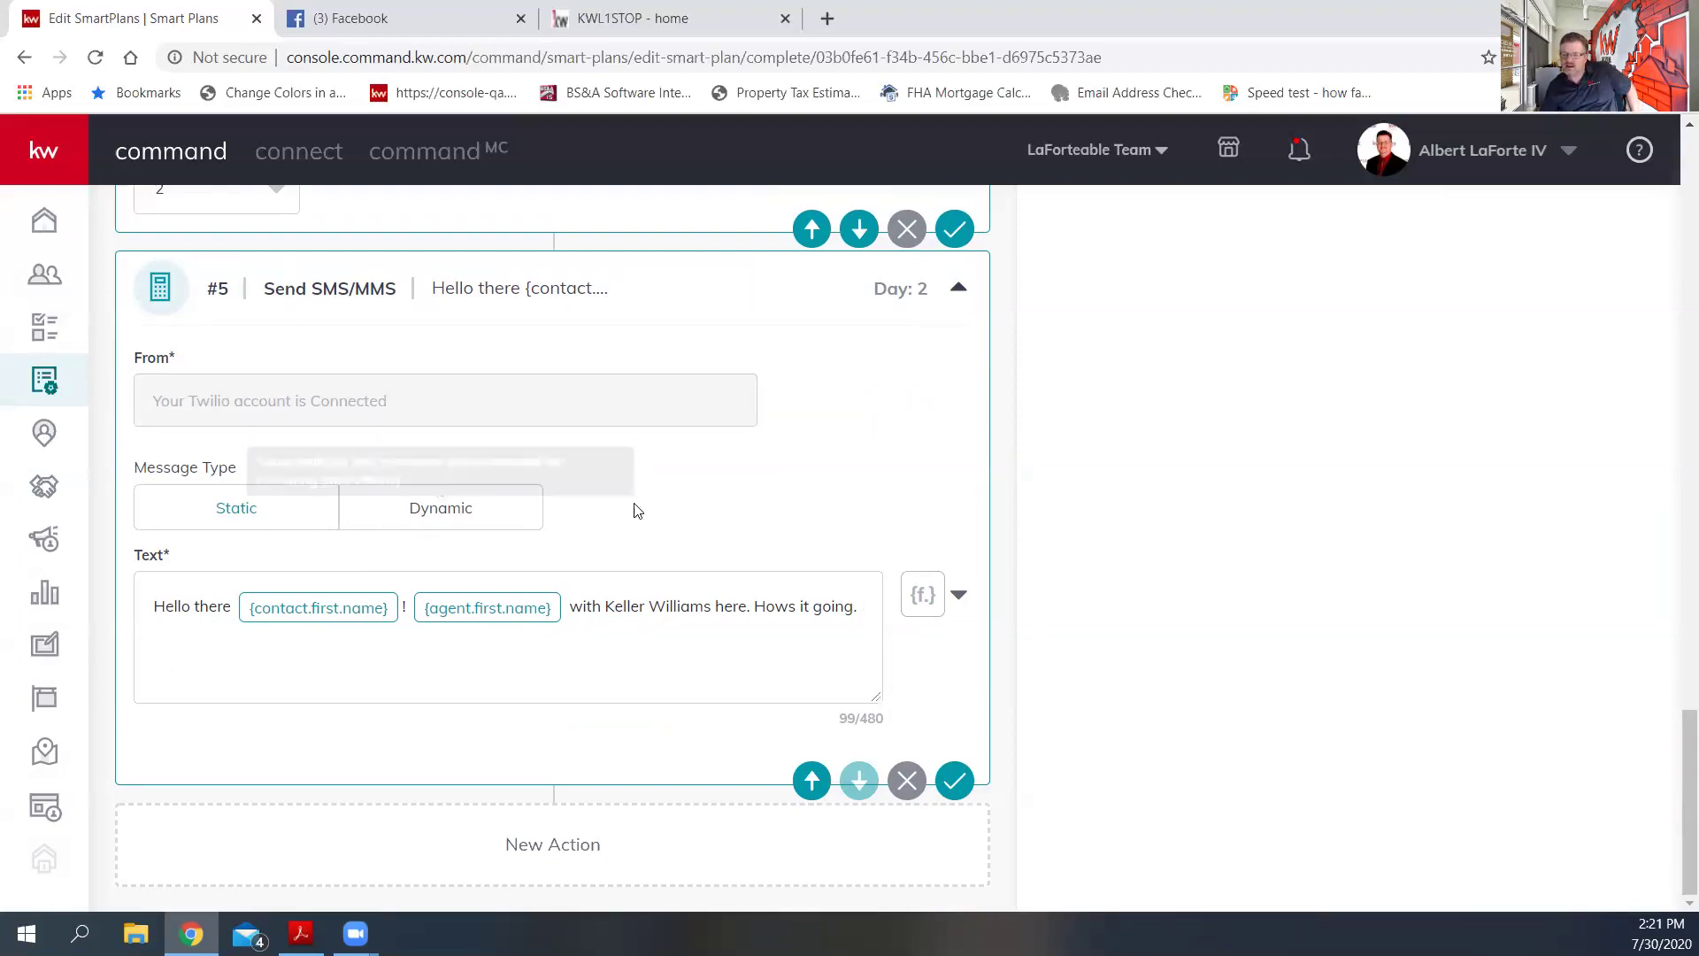
{"action": "scroll", "coordinate": [845, 538], "scroll_direction": "down", "scroll_amount": 4}
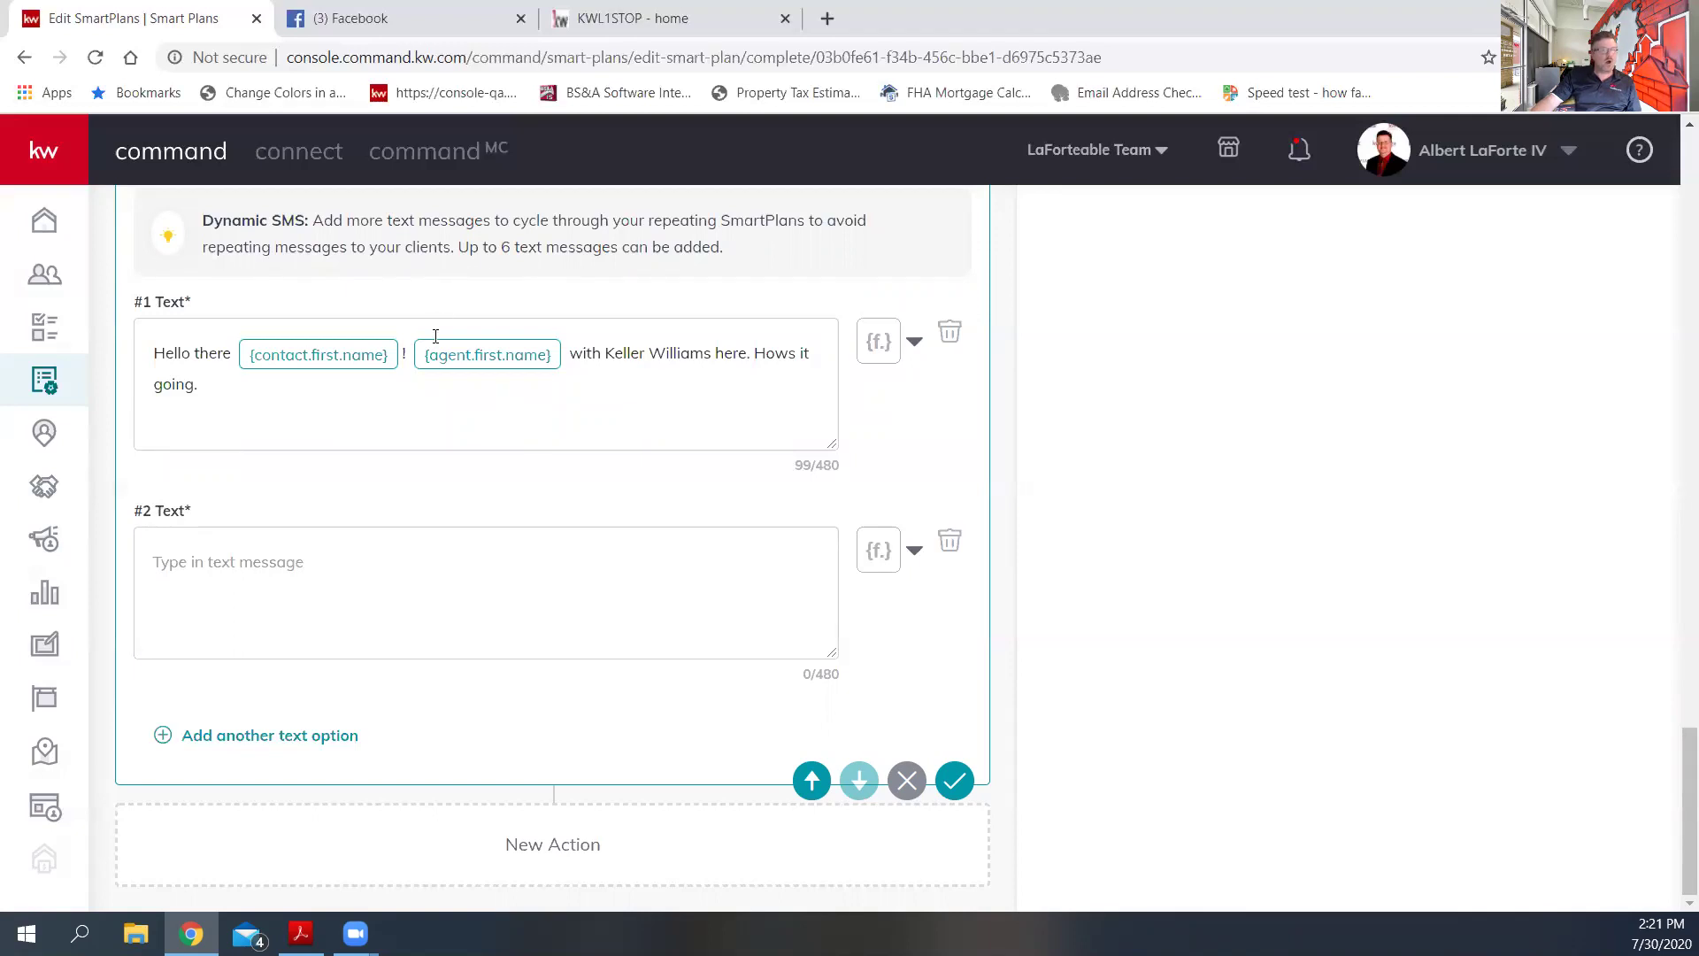
{"action": "left_click", "coordinate": [203, 558]}
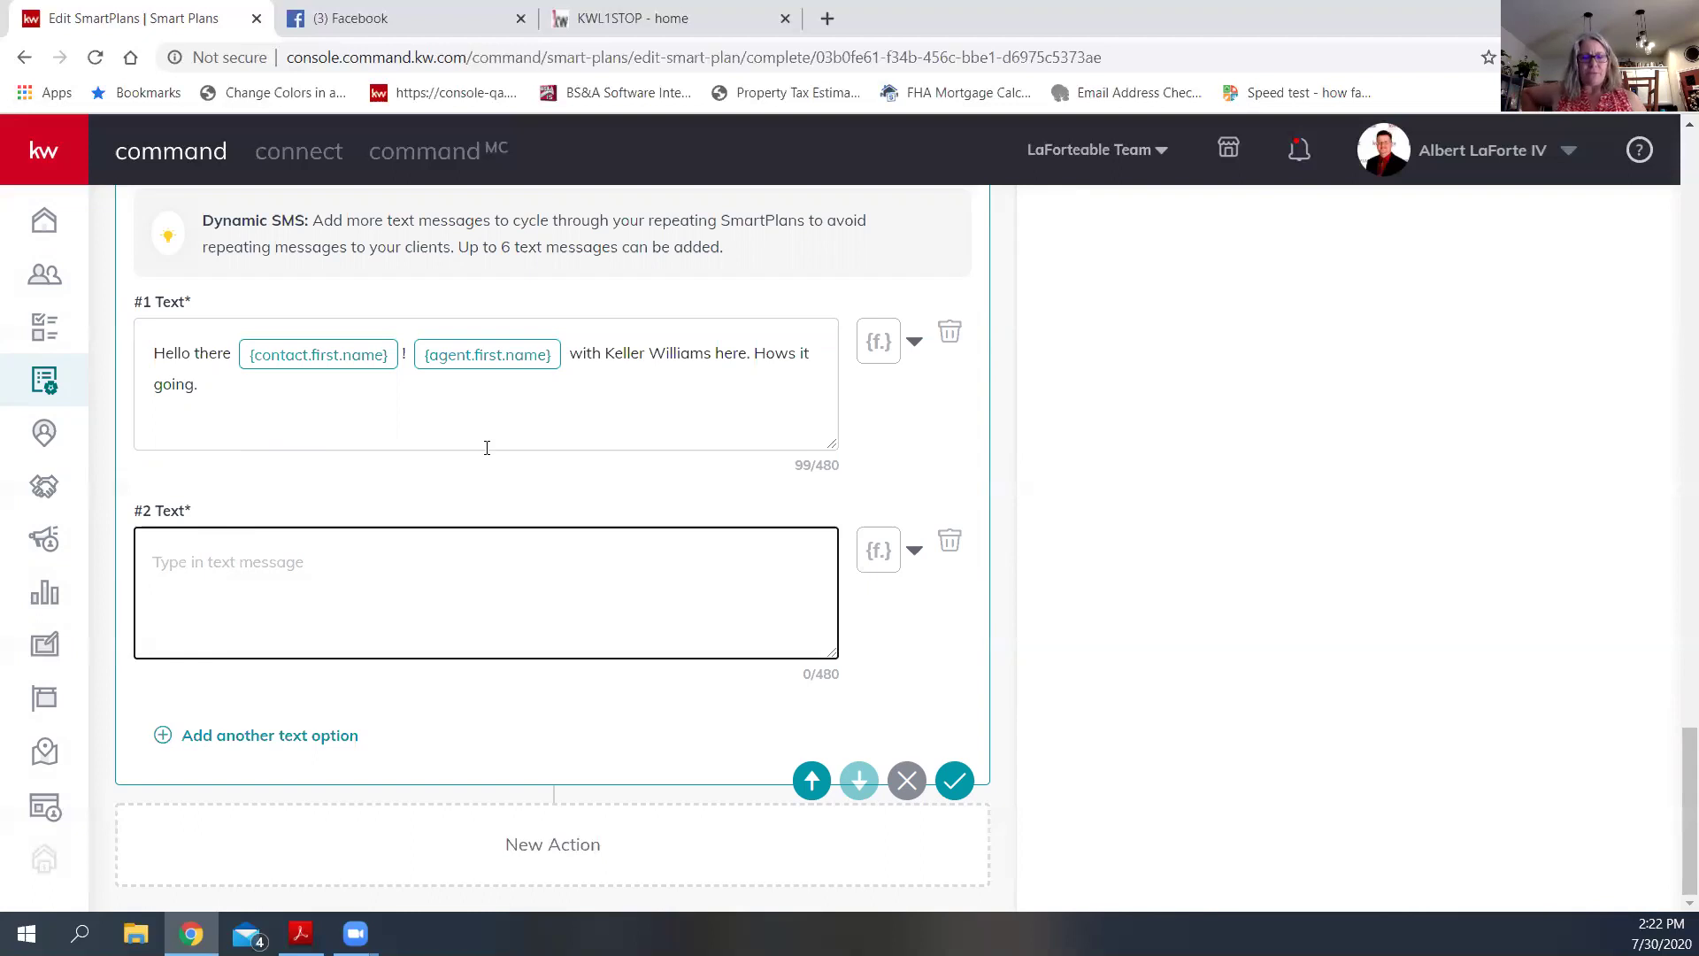
{"action": "scroll", "coordinate": [486, 448], "scroll_direction": "up", "scroll_amount": 1}
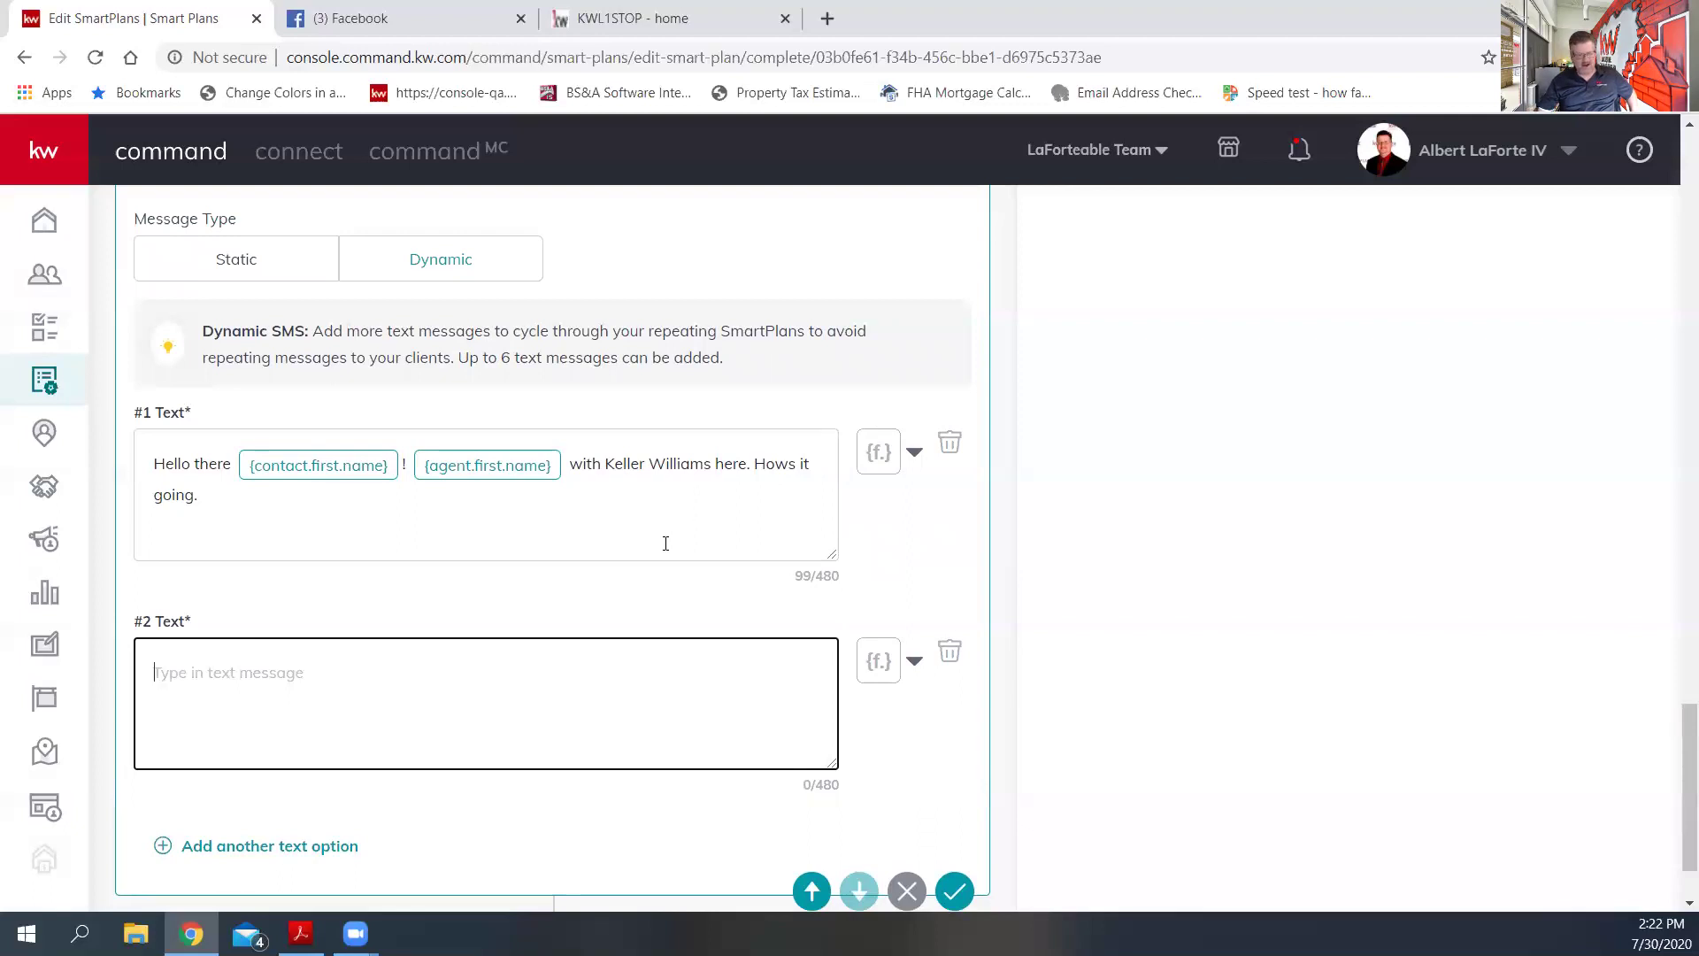
{"action": "scroll", "coordinate": [665, 543], "scroll_direction": "down", "scroll_amount": 2}
{"action": "scroll", "coordinate": [666, 543], "scroll_direction": "up", "scroll_amount": 10}
{"action": "scroll", "coordinate": [665, 543], "scroll_direction": "down", "scroll_amount": 8}
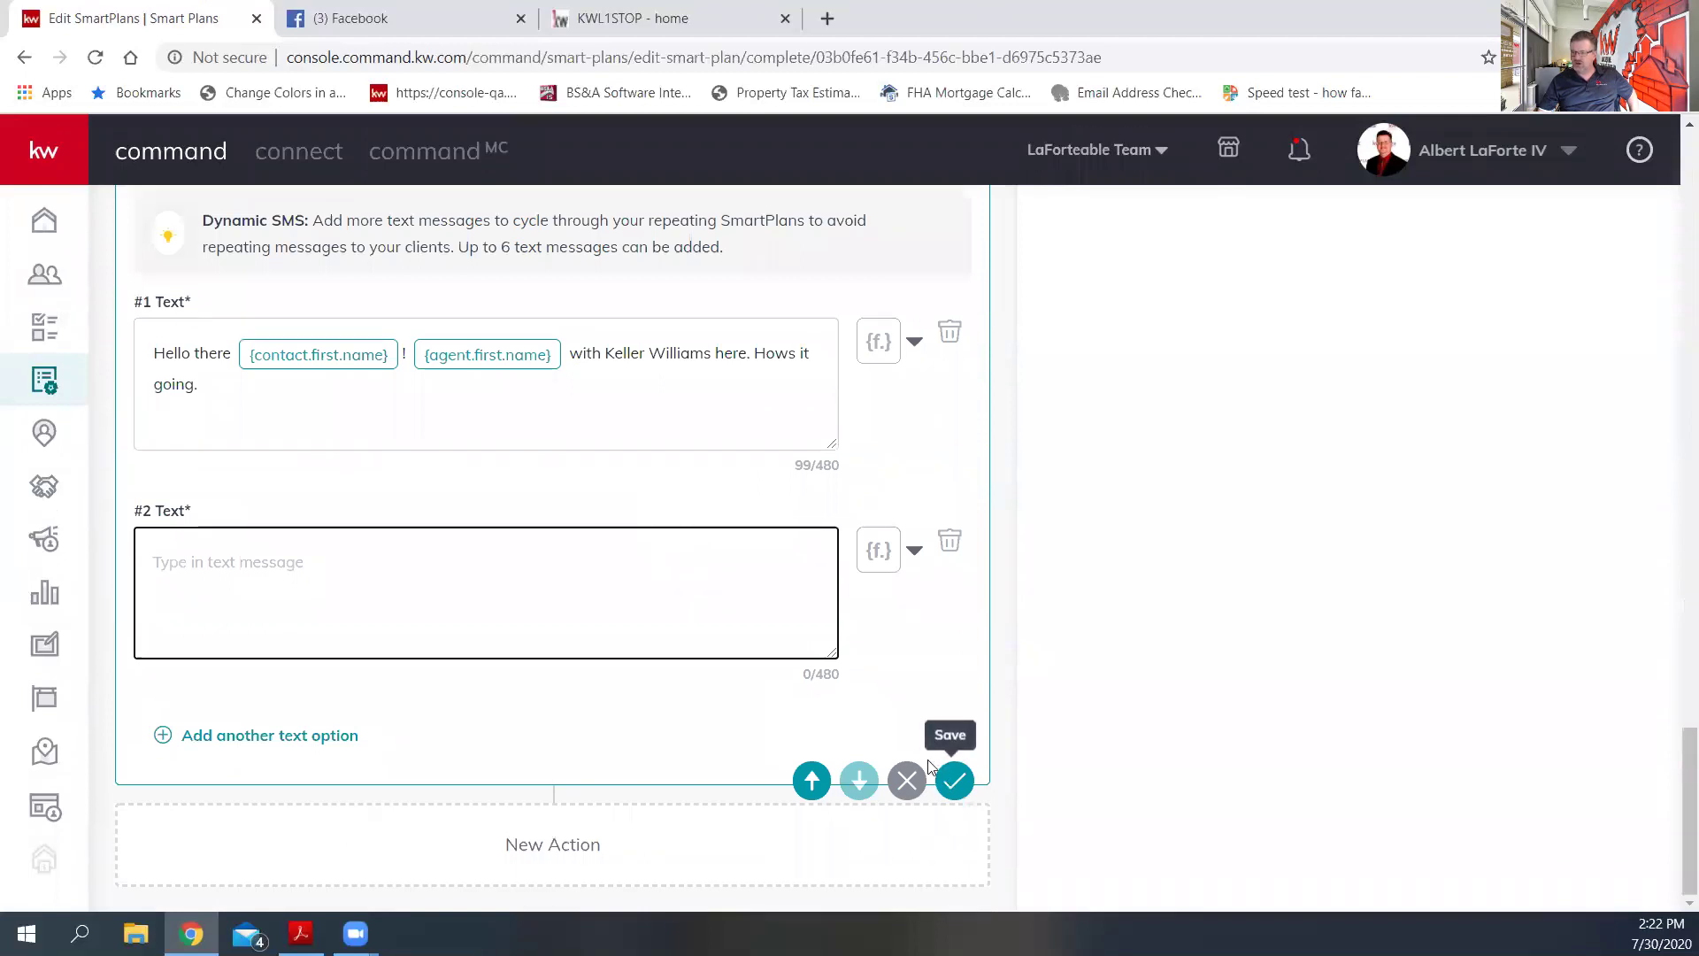
- Enter "Hi@ Miss me?" as the #2 text of the dynamic SMS step and save the step
{"action": "scroll", "coordinate": [688, 534], "scroll_direction": "up", "scroll_amount": 4}
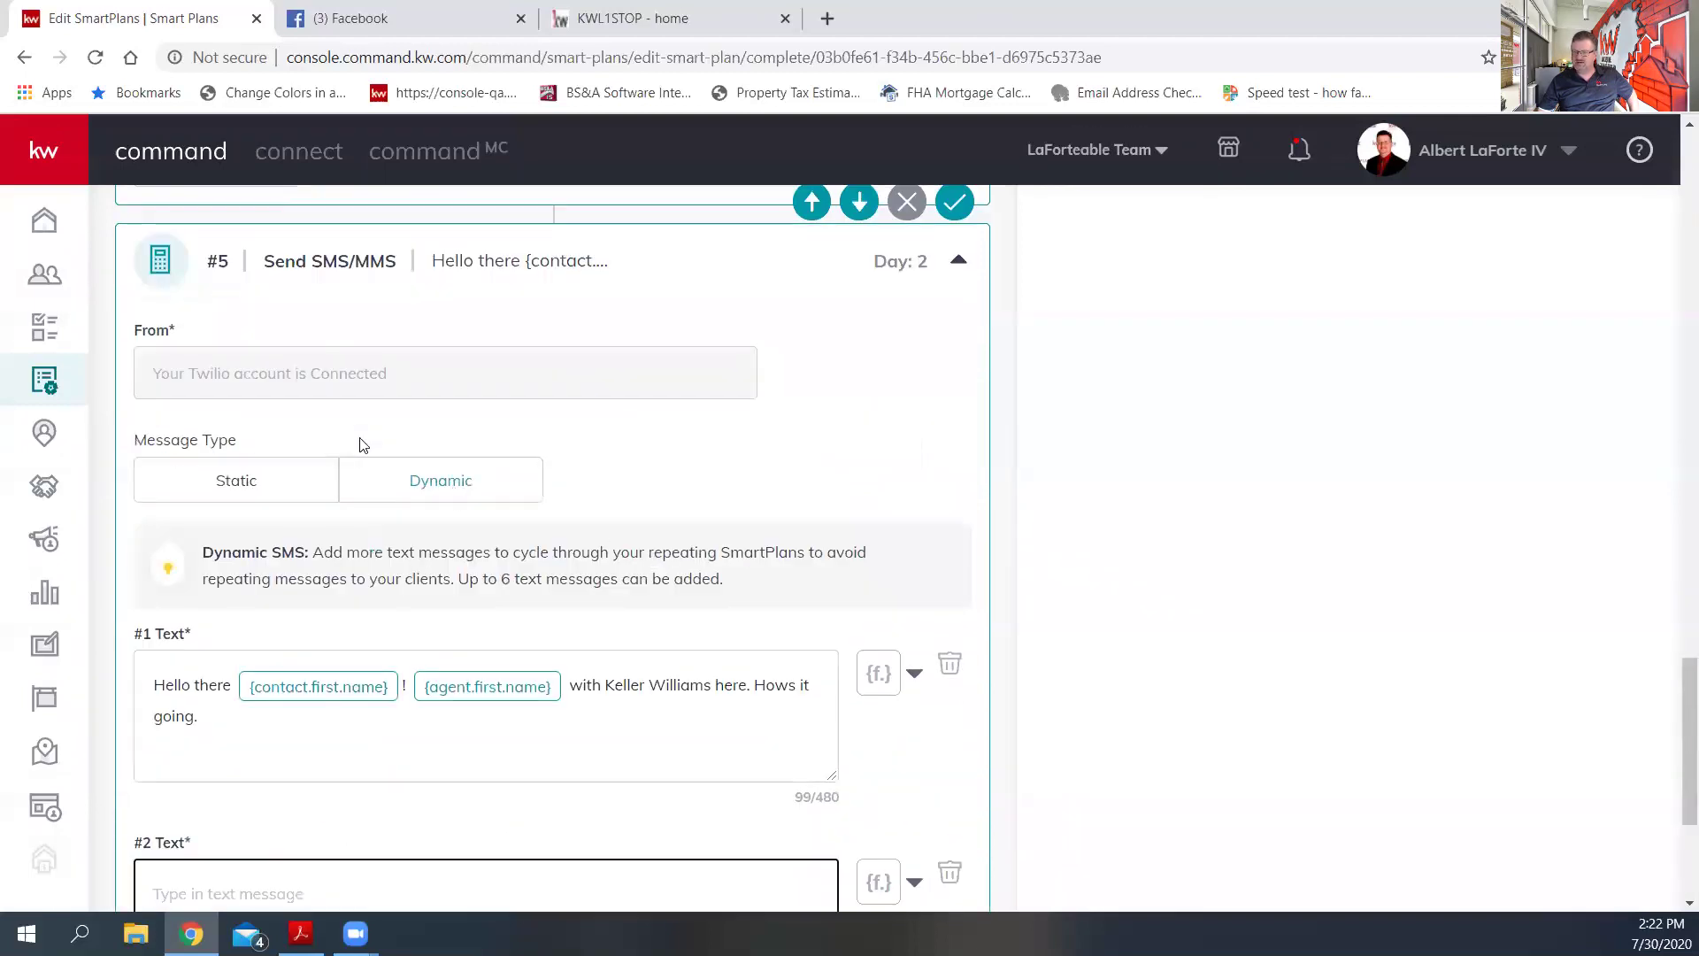
{"action": "scroll", "coordinate": [524, 653], "scroll_direction": "down", "scroll_amount": 4}
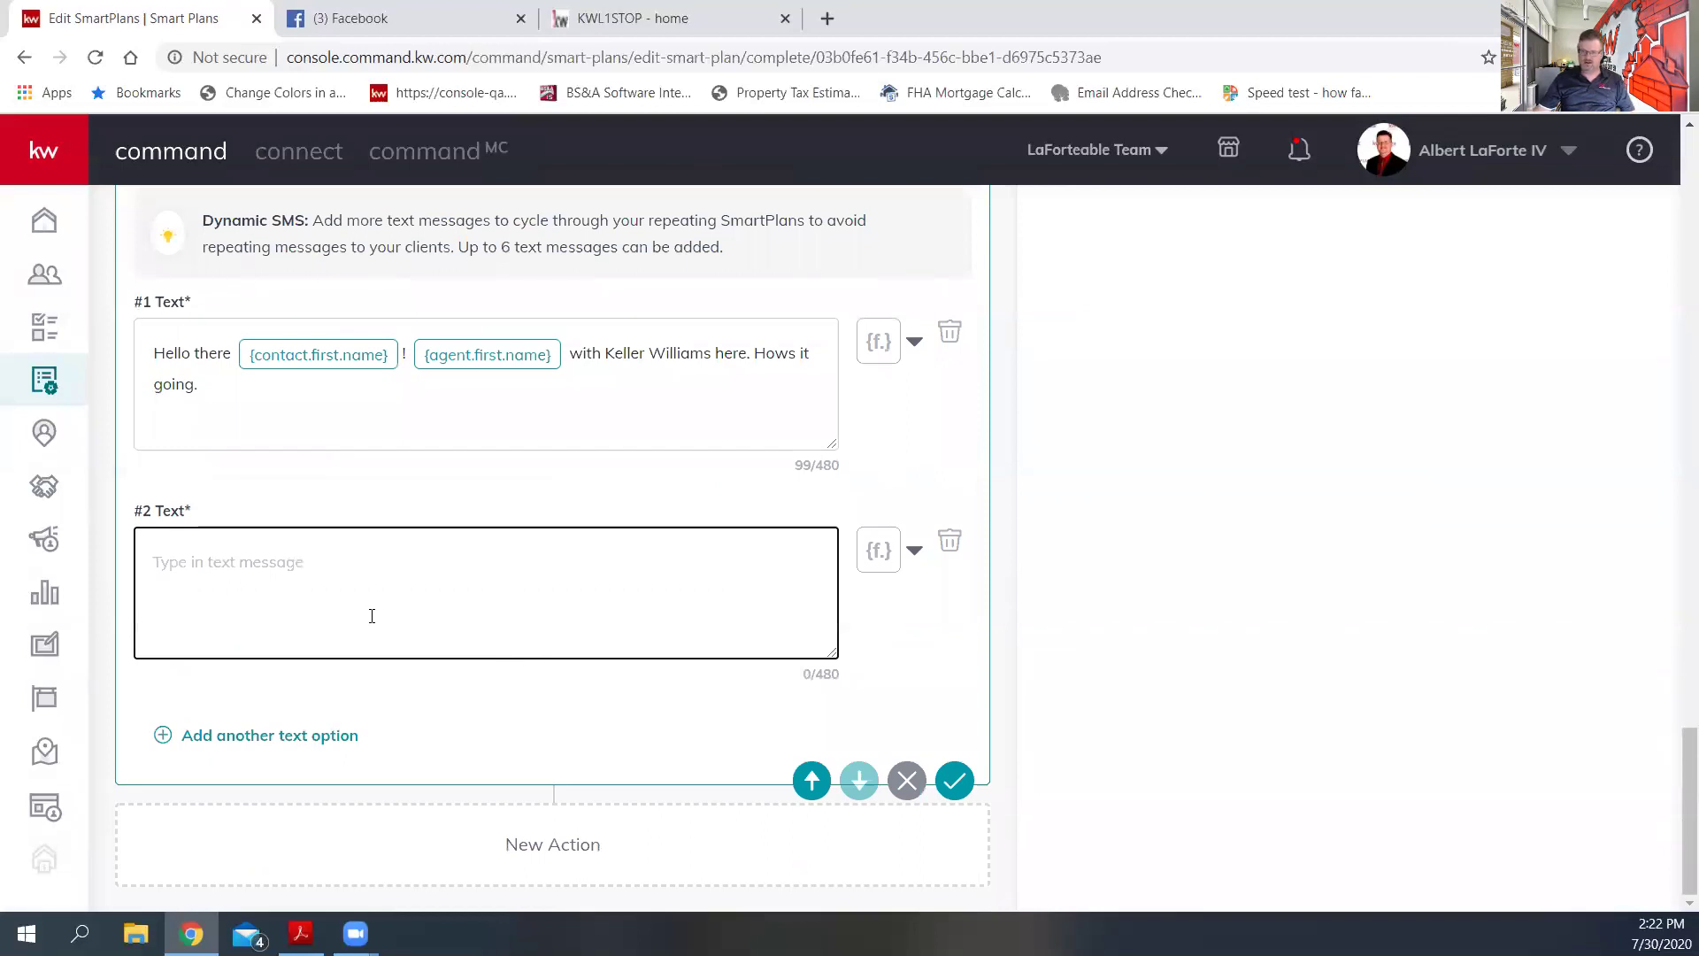
{"action": "type", "text": "Hi@"}
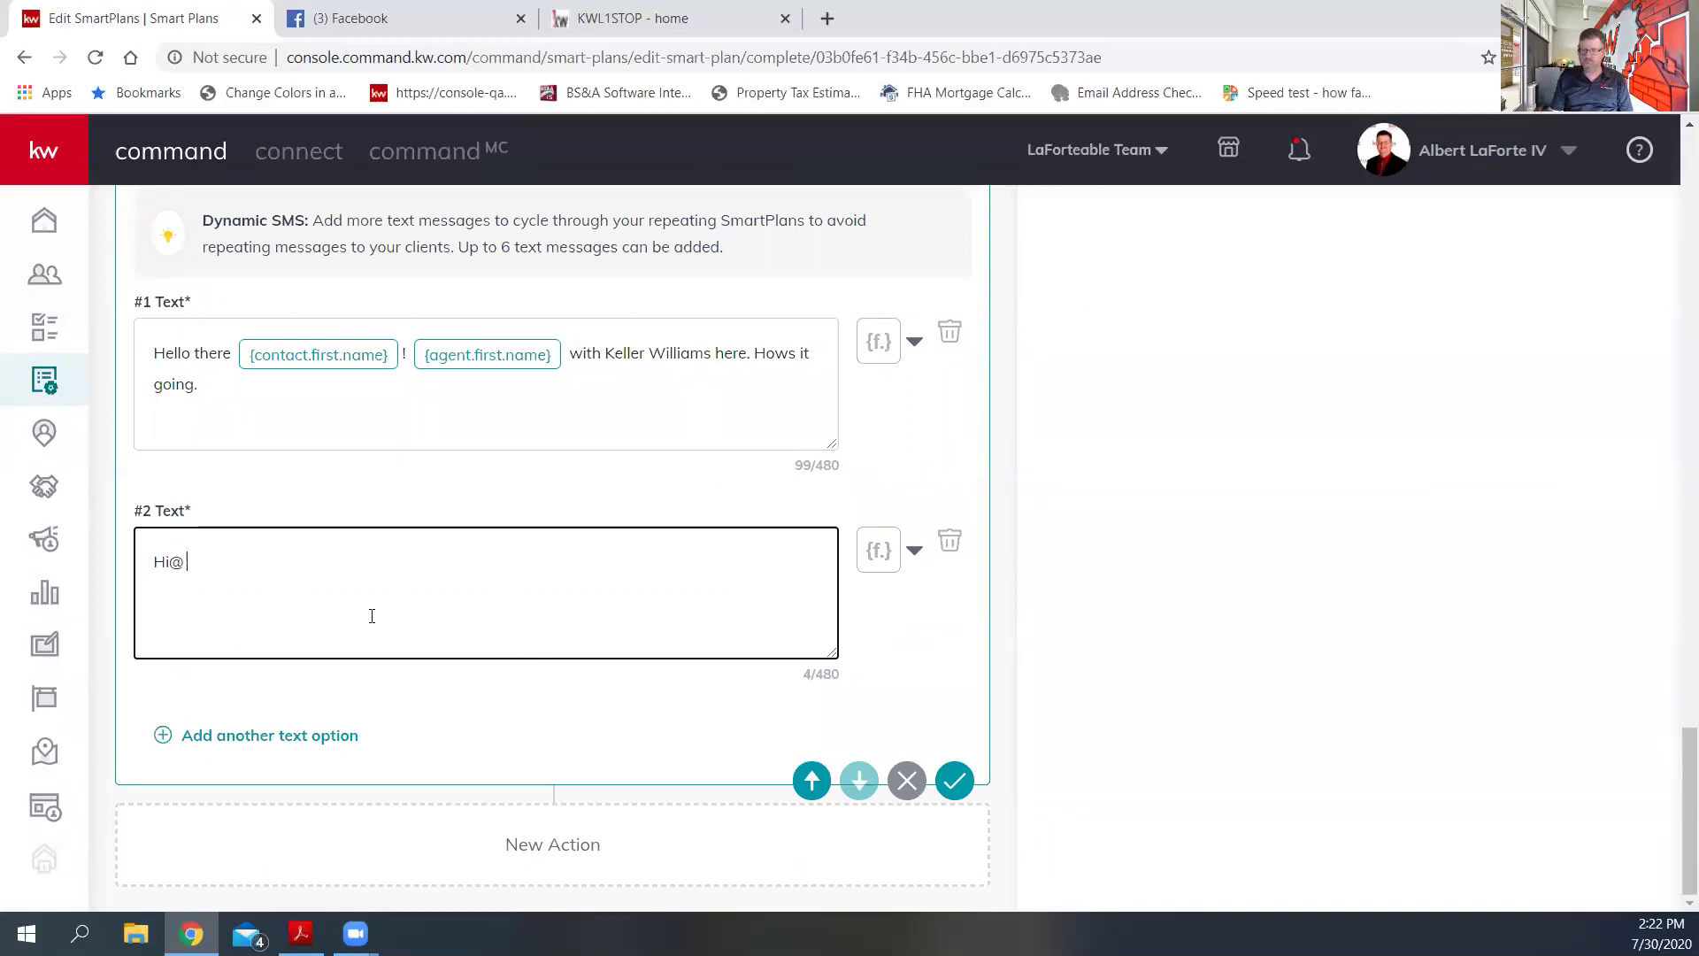
{"action": "type", "text": " Miss me?"}
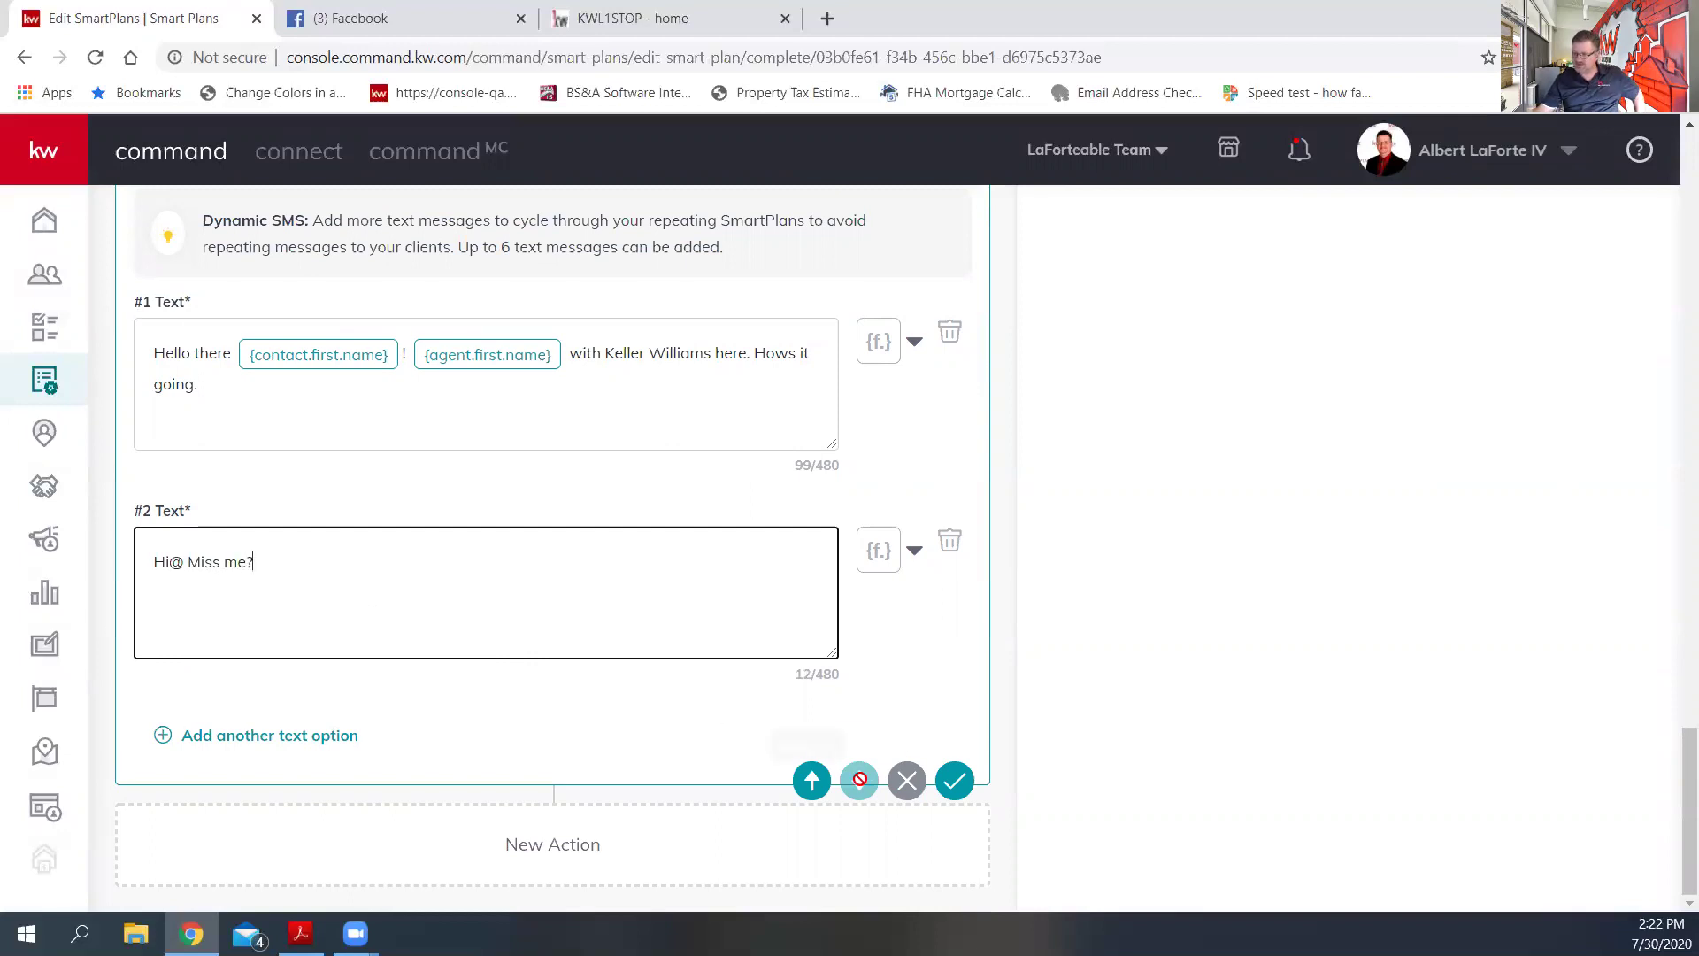
{"action": "left_click", "coordinate": [954, 784]}
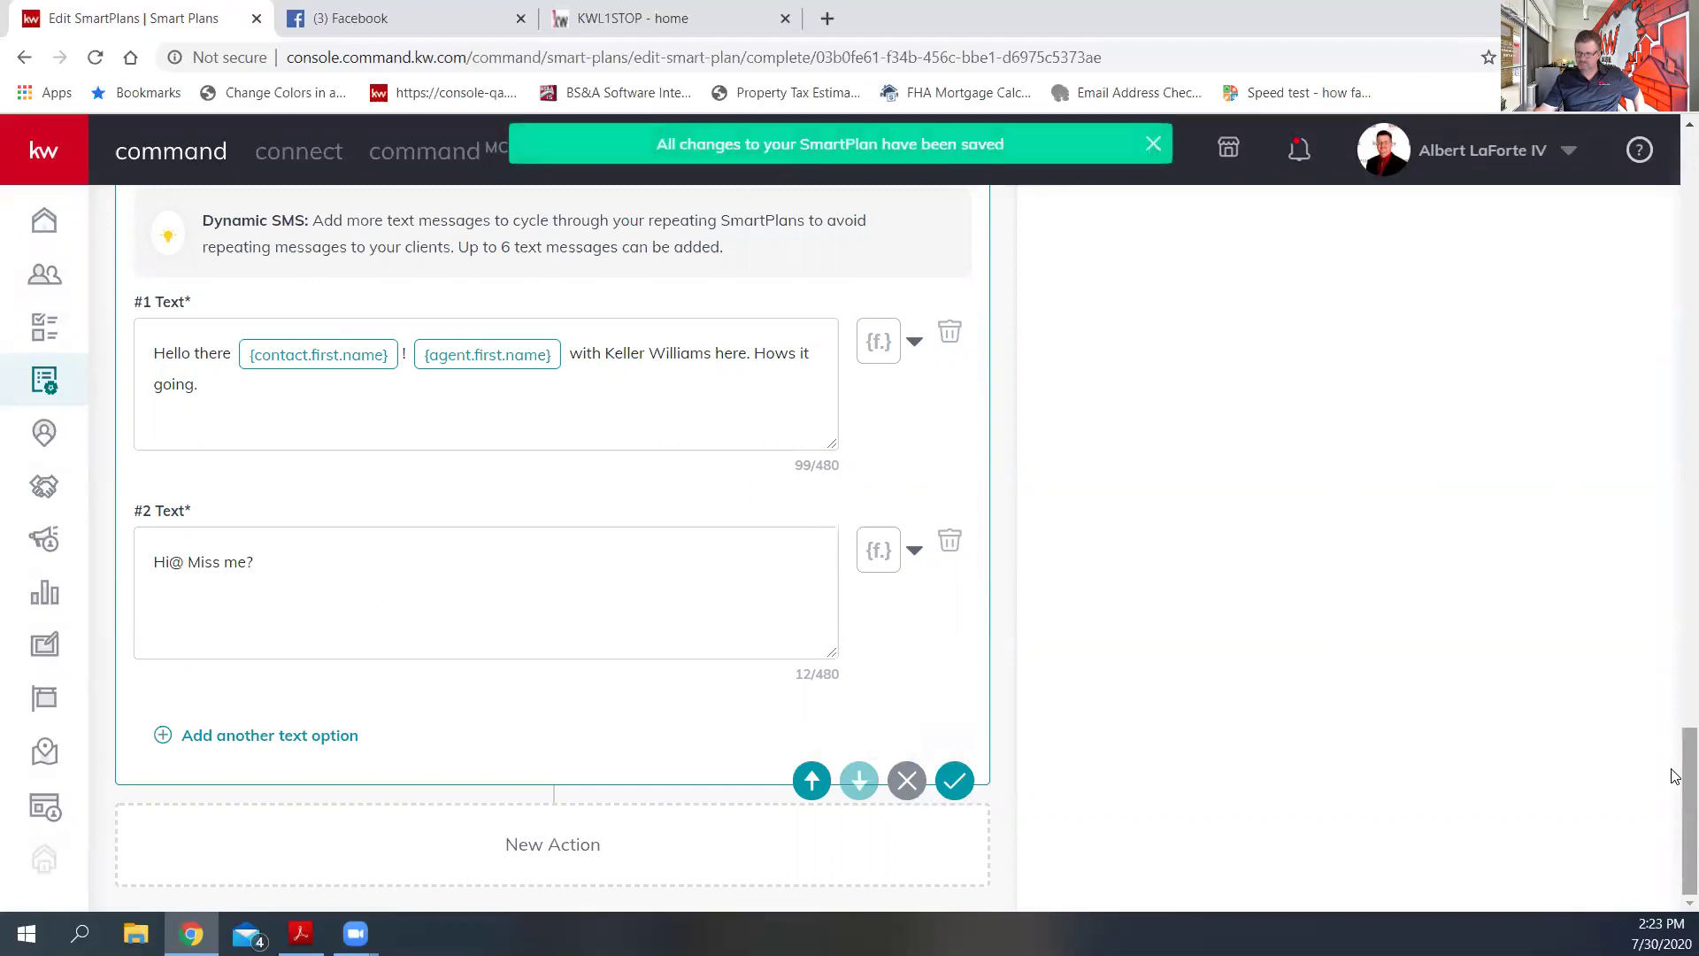
- Review all five steps of the plan, checking their order and days from the email through the text message
{"action": "scroll", "coordinate": [1675, 776], "scroll_direction": "up", "scroll_amount": 15}
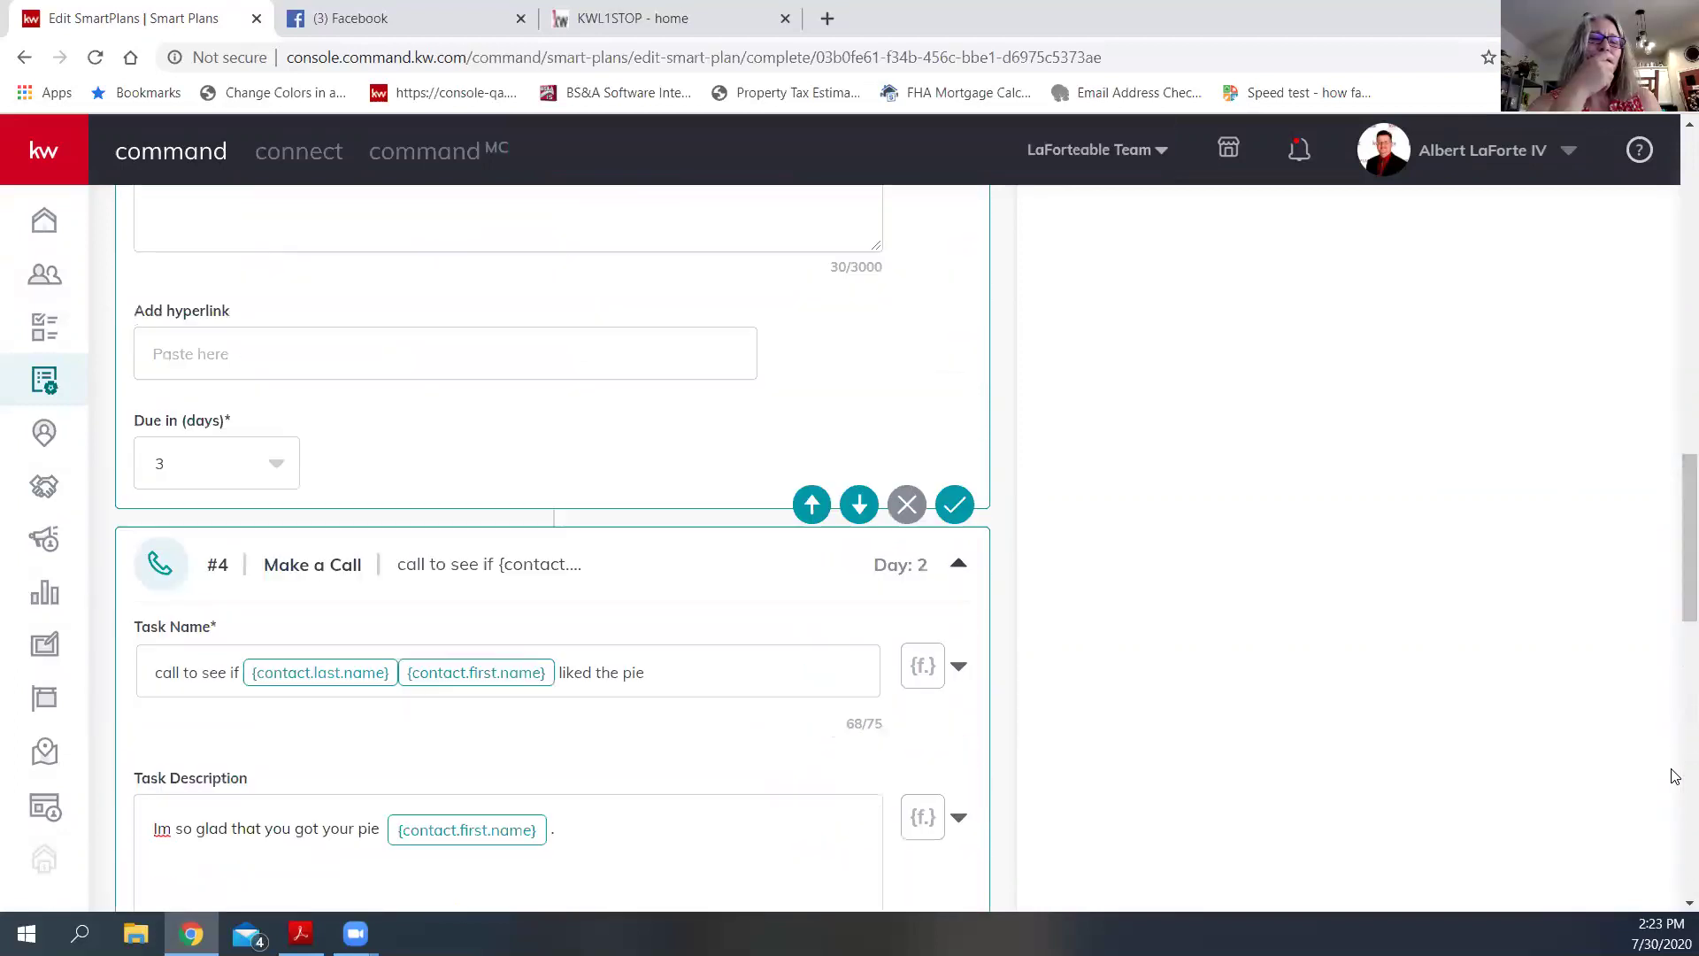
{"action": "scroll", "coordinate": [1676, 777], "scroll_direction": "down", "scroll_amount": 1}
{"action": "scroll", "coordinate": [1675, 776], "scroll_direction": "up", "scroll_amount": 5}
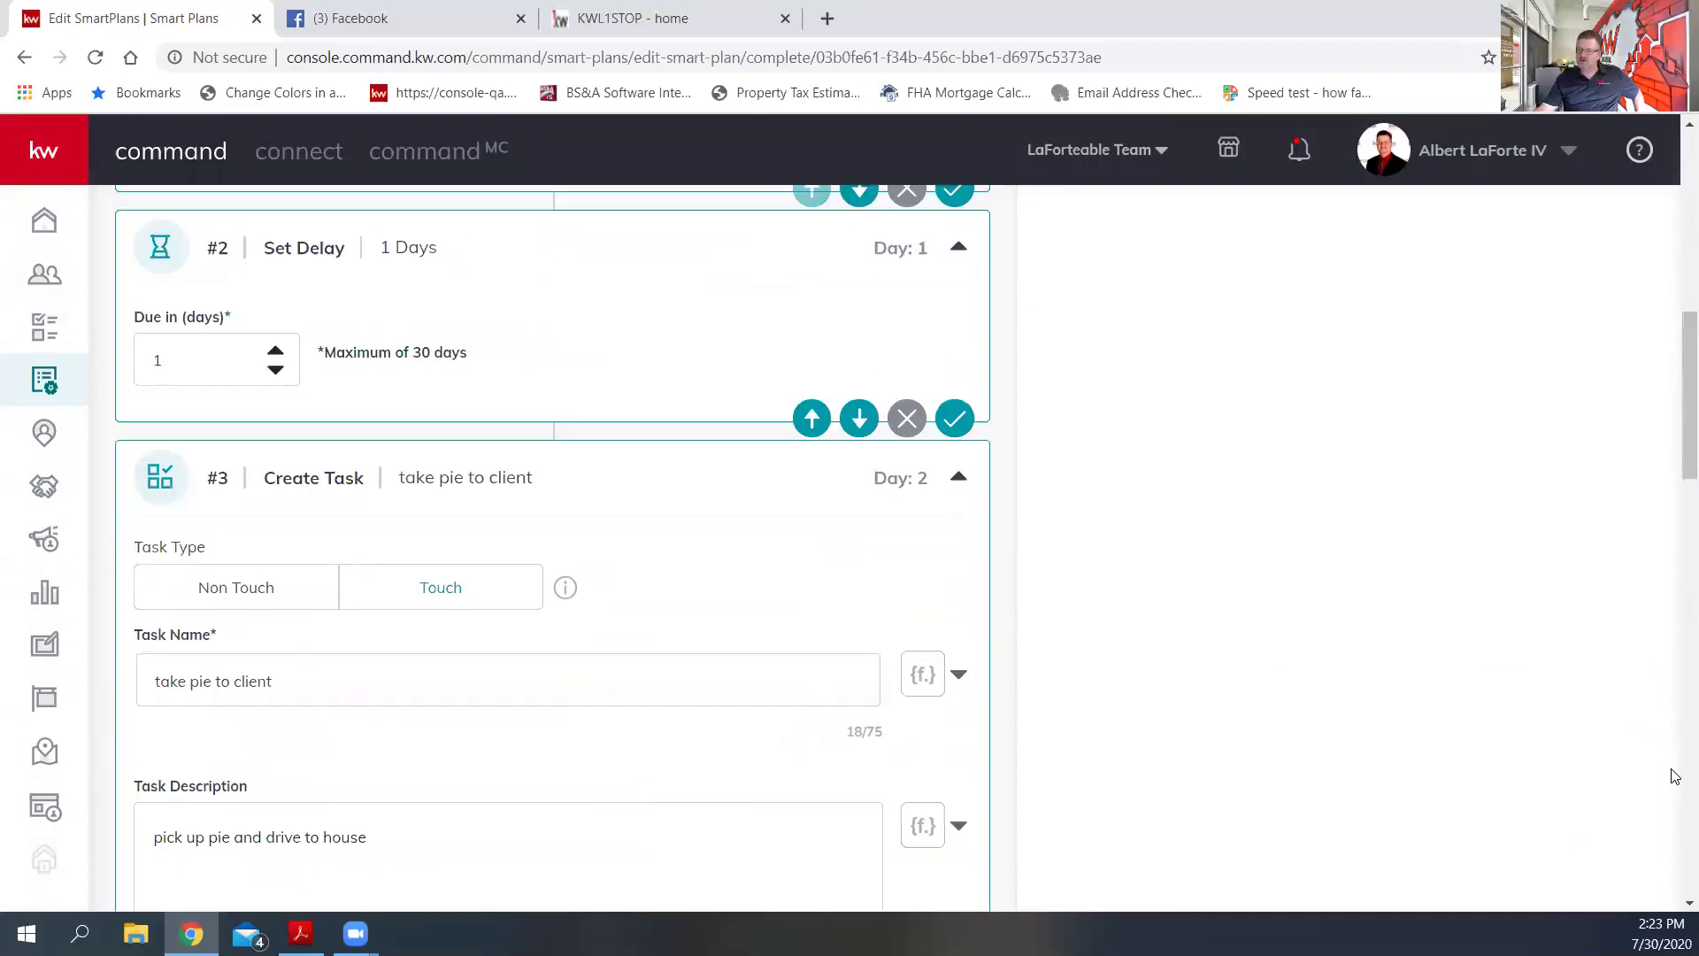
{"action": "scroll", "coordinate": [1675, 776], "scroll_direction": "up", "scroll_amount": 10}
{"action": "scroll", "coordinate": [1675, 777], "scroll_direction": "down", "scroll_amount": 1}
{"action": "scroll", "coordinate": [1675, 776], "scroll_direction": "down", "scroll_amount": 1}
{"action": "scroll", "coordinate": [1675, 776], "scroll_direction": "down", "scroll_amount": 2}
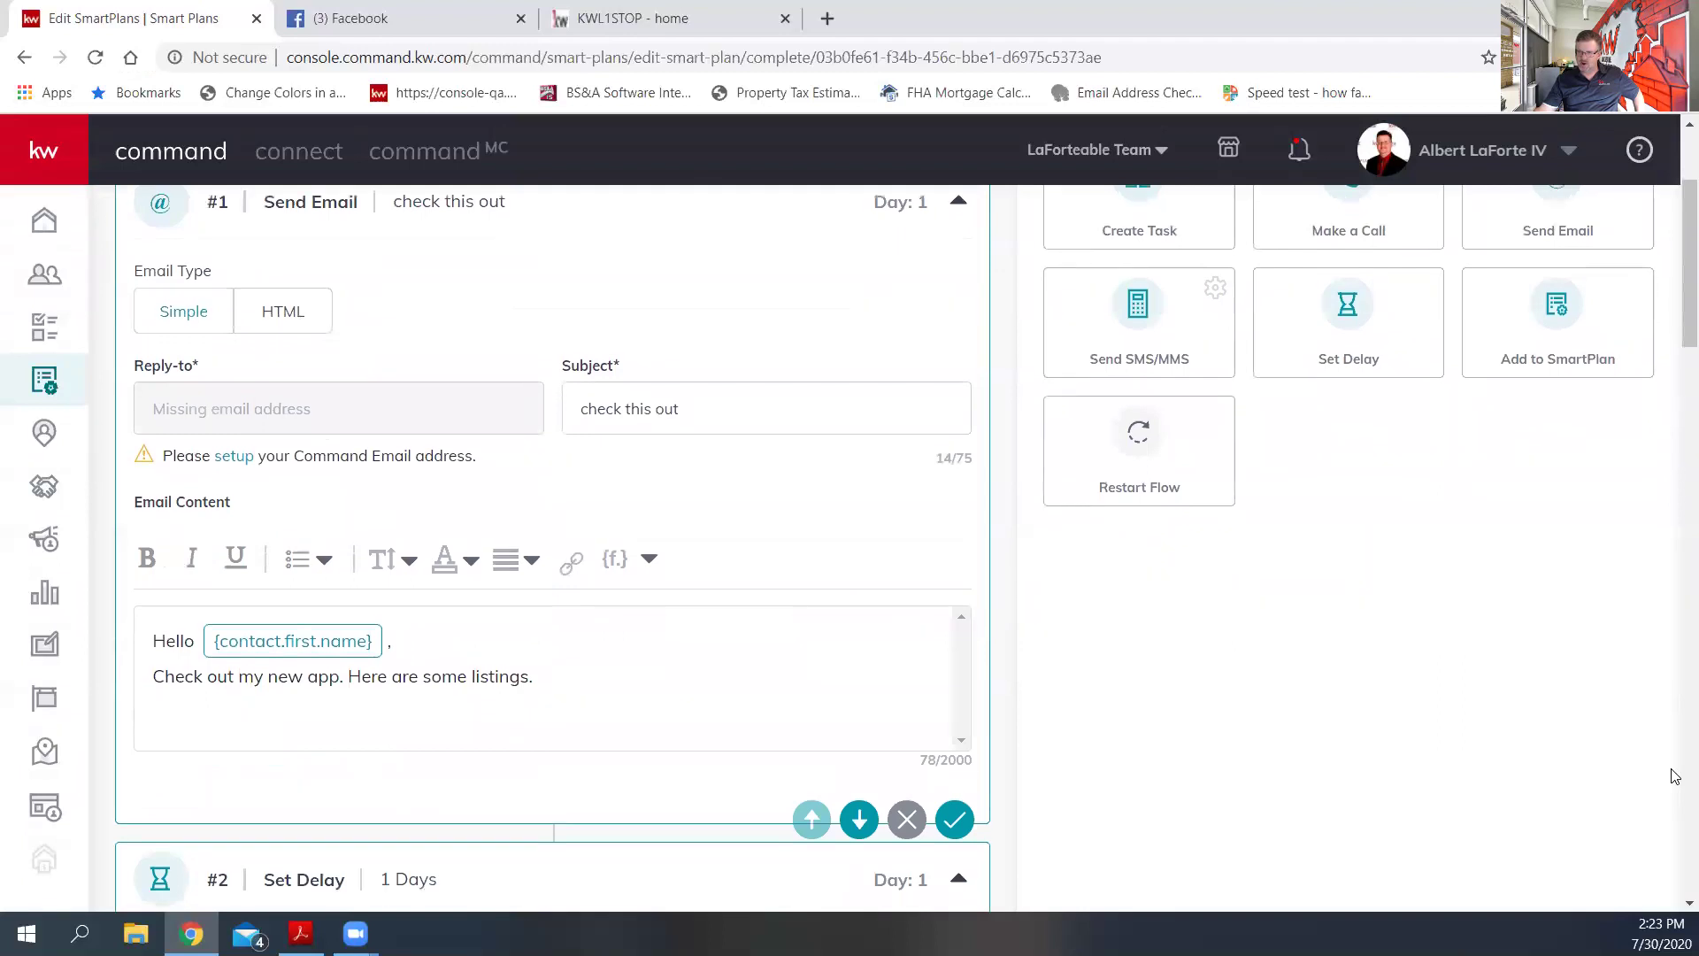
{"action": "scroll", "coordinate": [1675, 777], "scroll_direction": "down", "scroll_amount": 5}
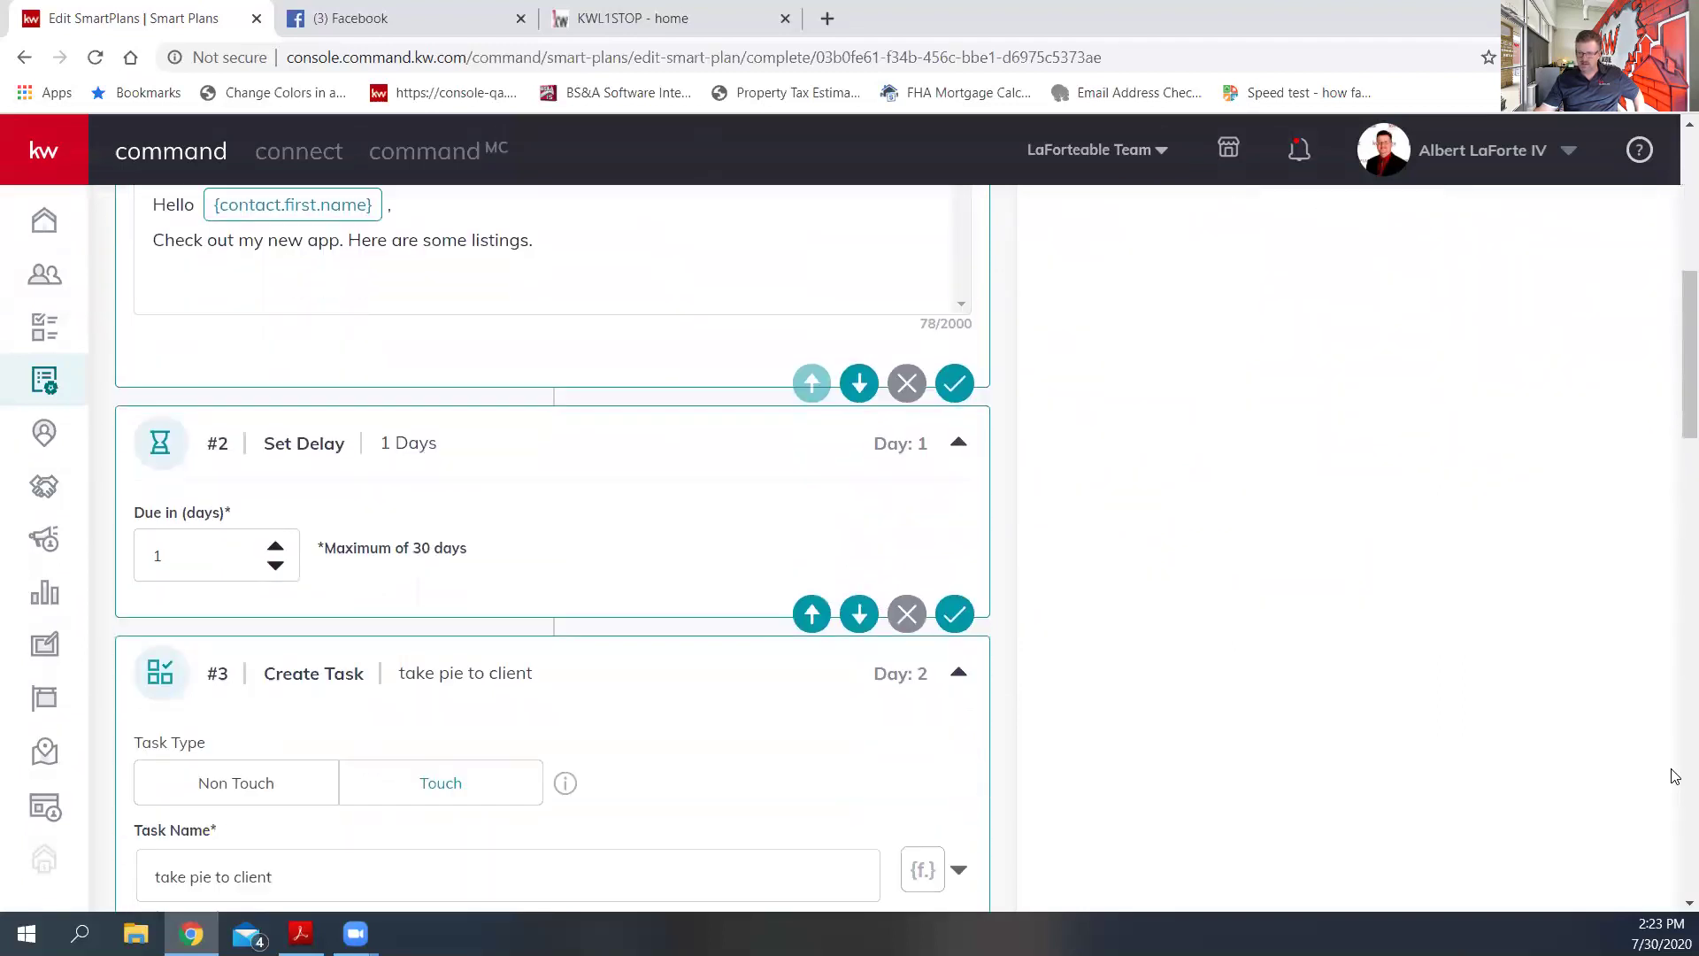
{"action": "scroll", "coordinate": [1676, 777], "scroll_direction": "down", "scroll_amount": 1}
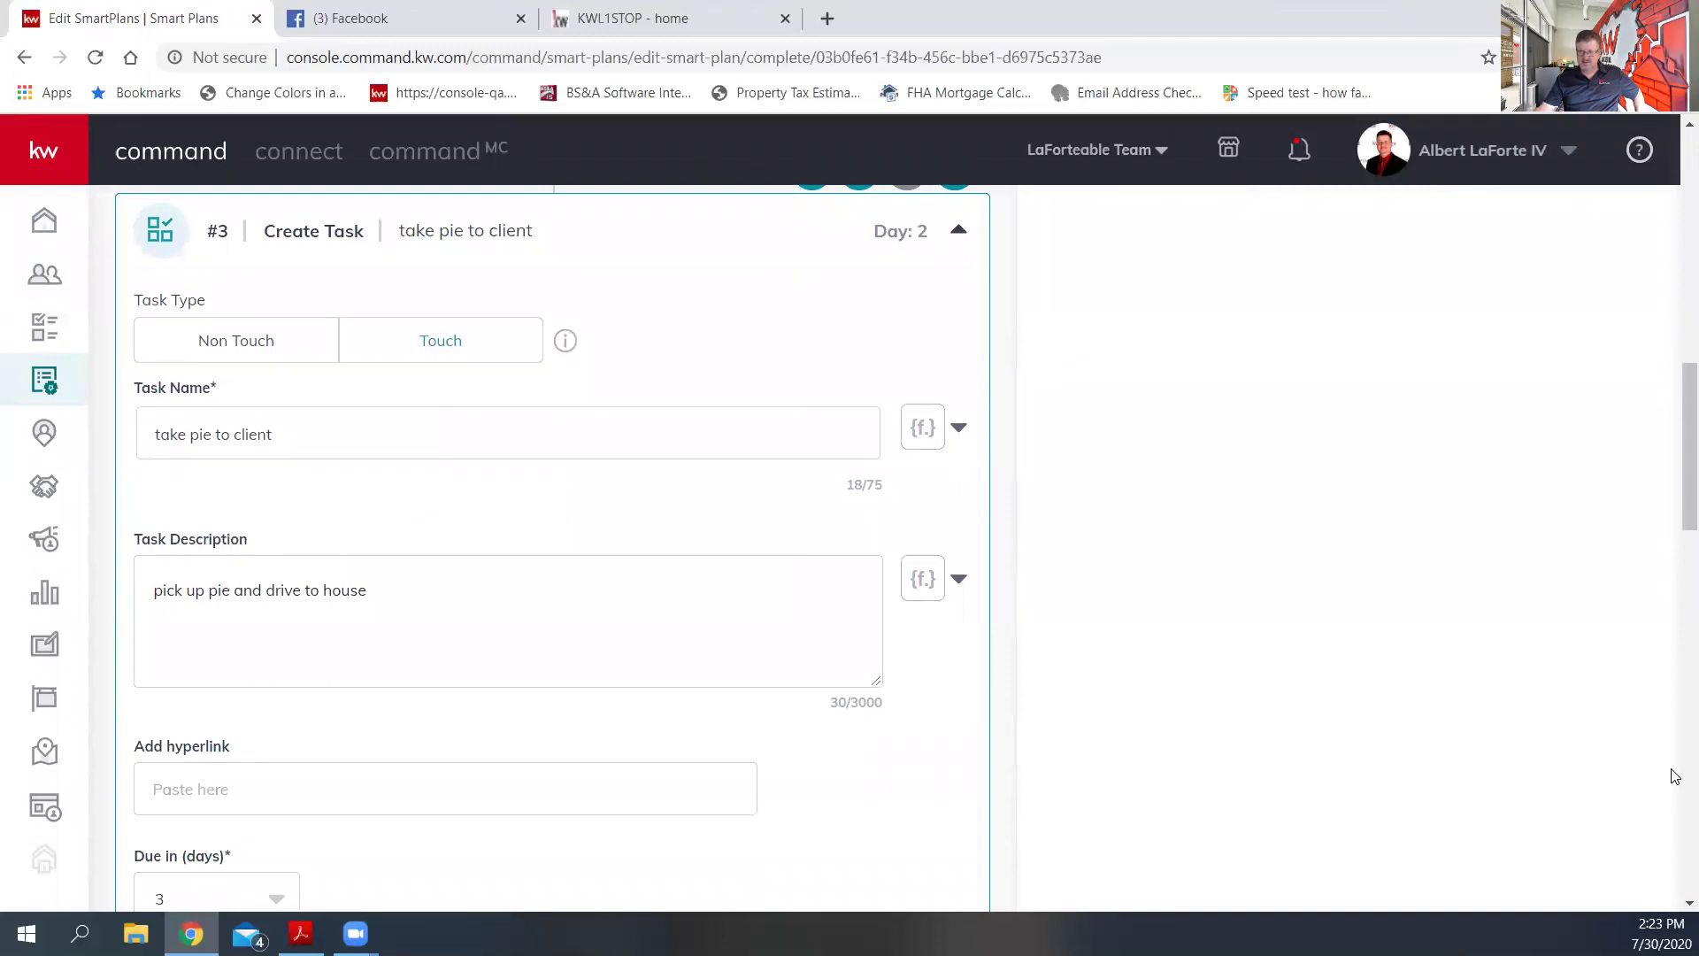
{"action": "scroll", "coordinate": [1676, 776], "scroll_direction": "down", "scroll_amount": 7}
{"action": "scroll", "coordinate": [1675, 777], "scroll_direction": "down", "scroll_amount": 7}
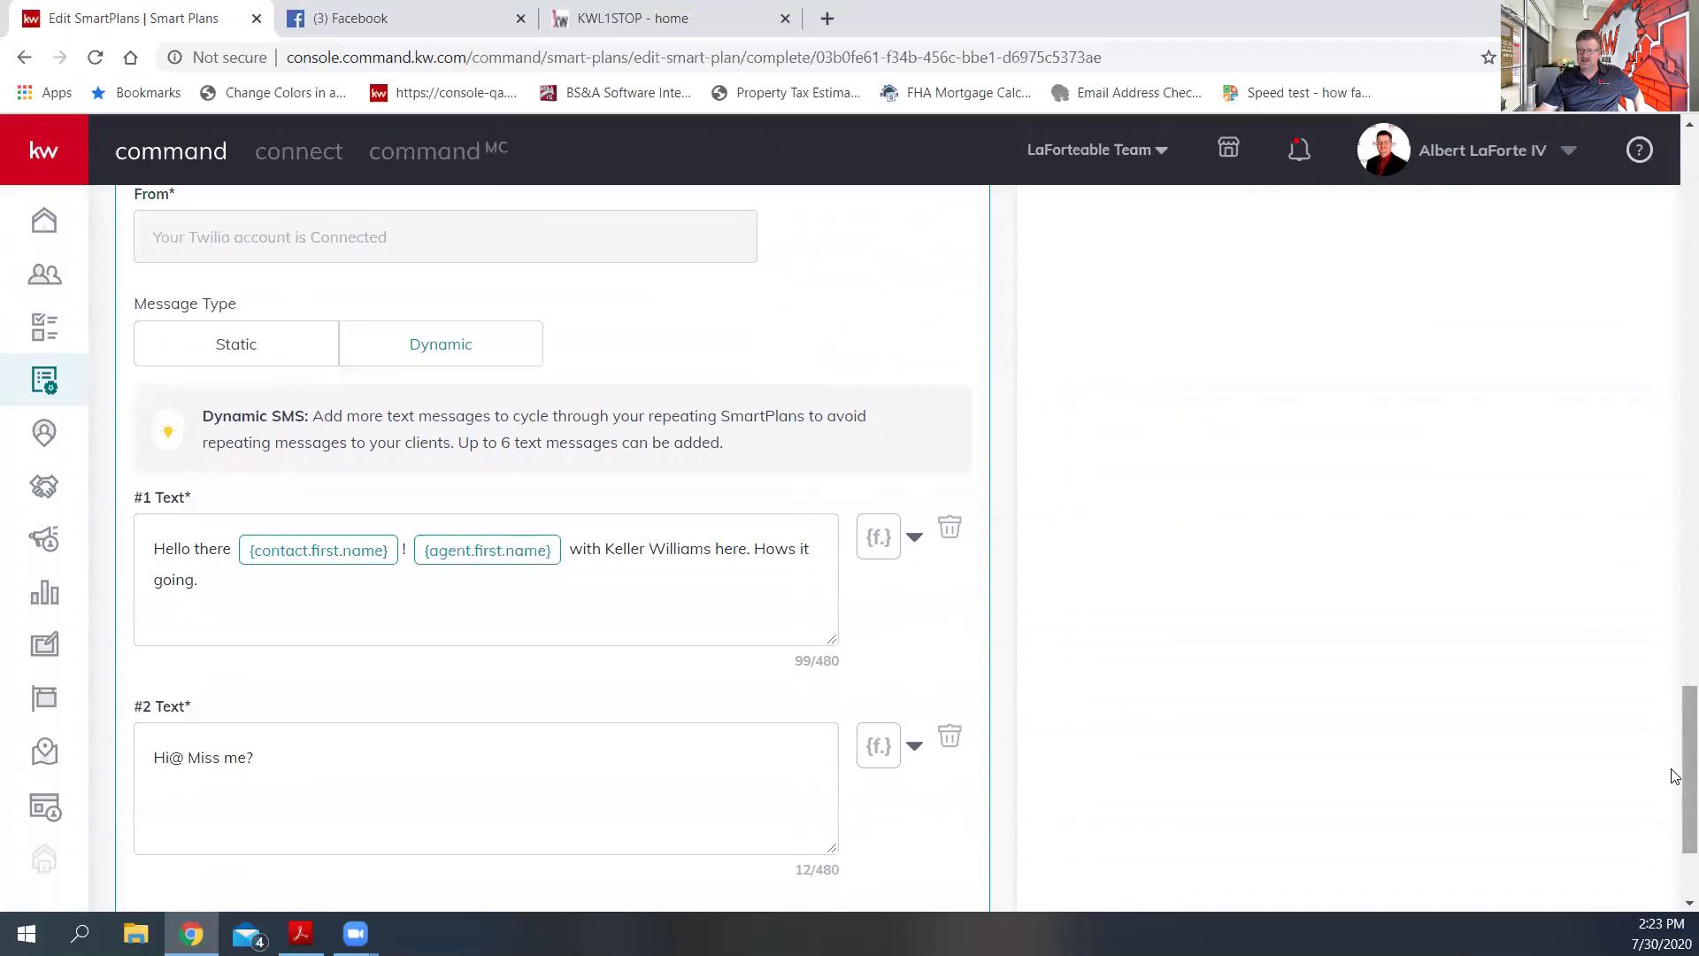
{"action": "scroll", "coordinate": [1676, 776], "scroll_direction": "down", "scroll_amount": 2}
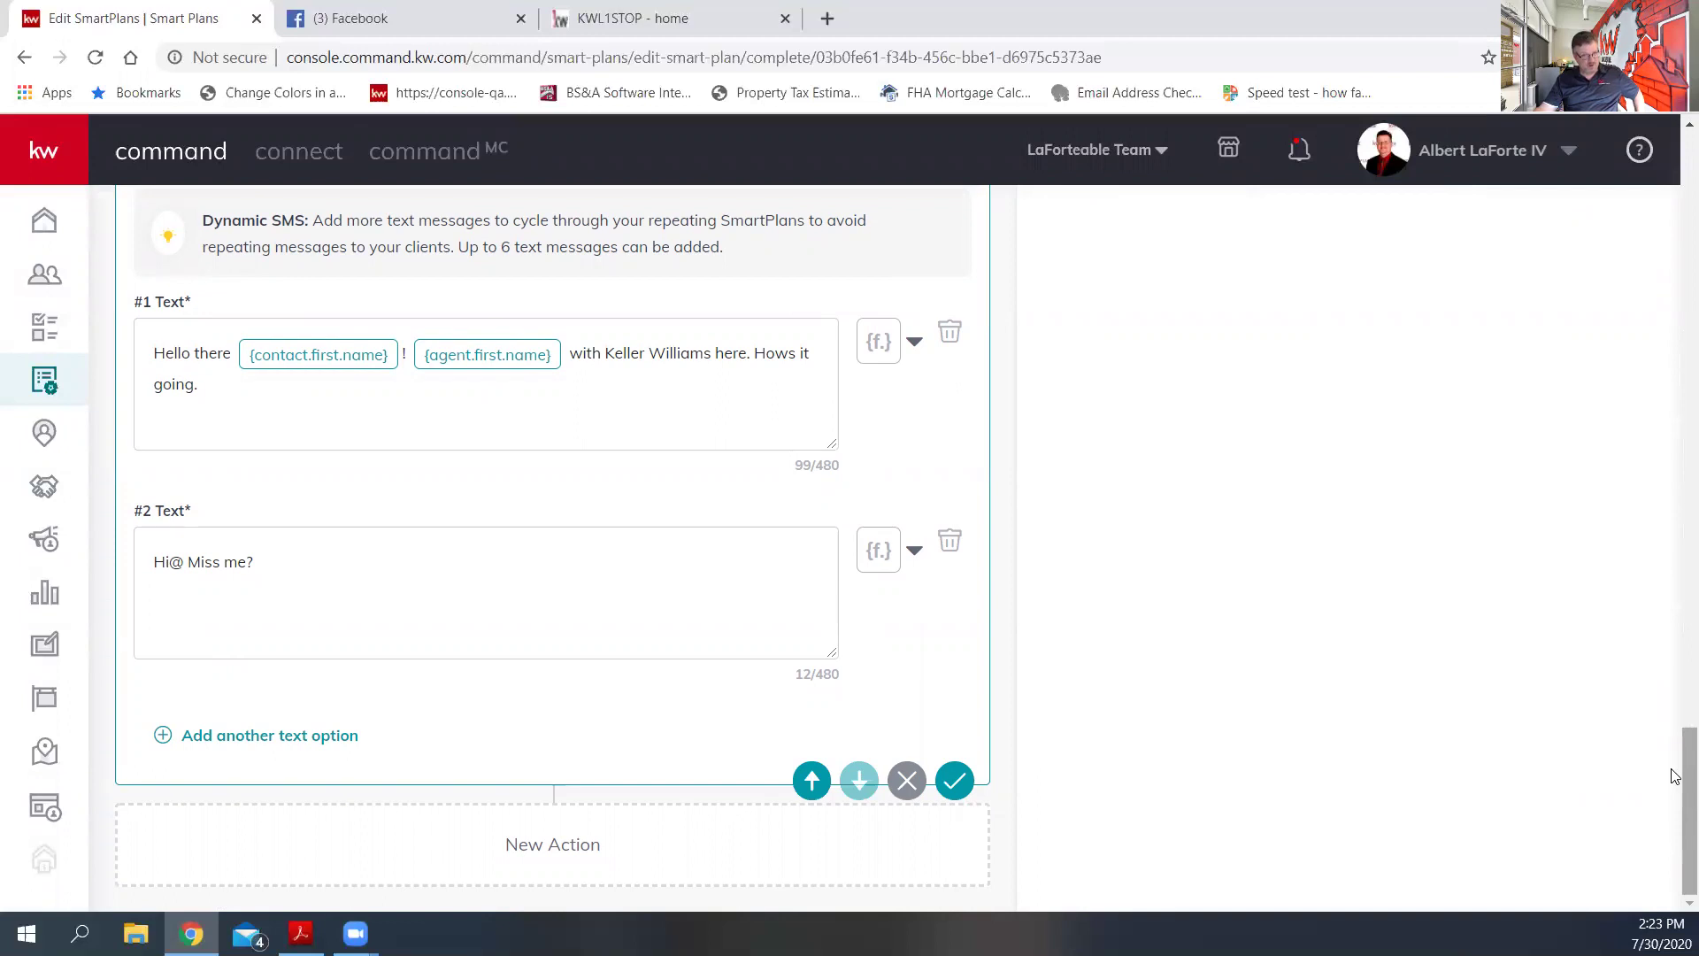
- Add a 1-day Set Delay step at the end of the plan
{"action": "scroll", "coordinate": [1676, 776], "scroll_direction": "up", "scroll_amount": 20}
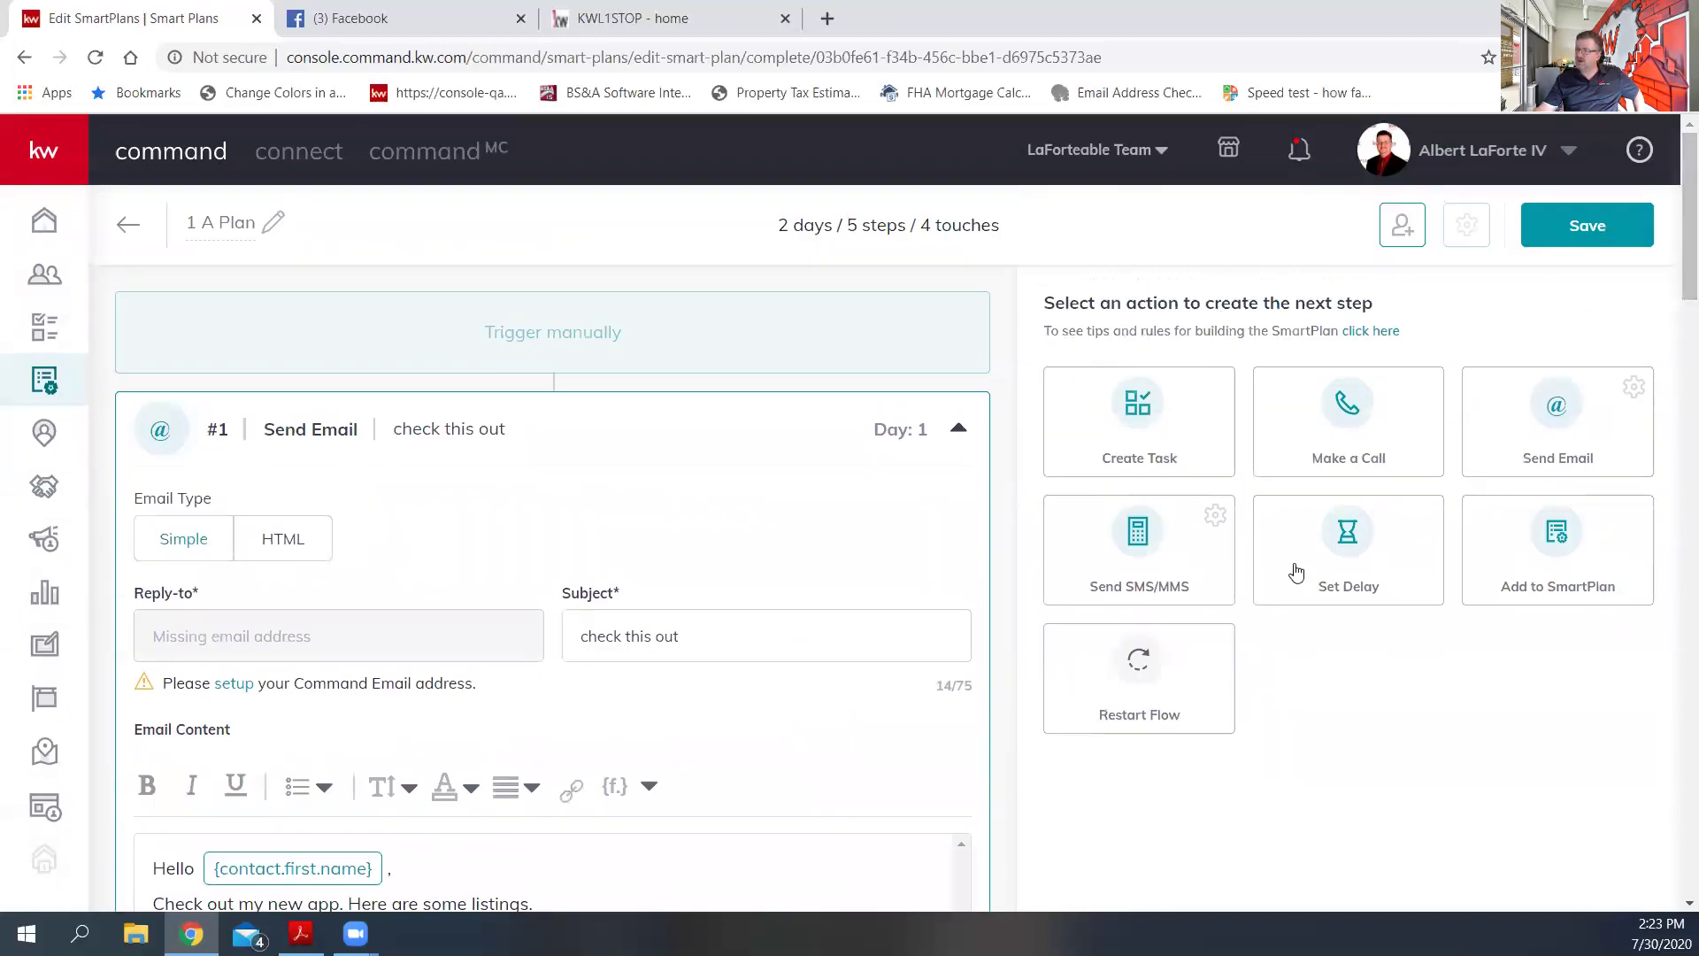
{"action": "left_click", "coordinate": [1351, 549]}
{"action": "scroll", "coordinate": [1269, 772], "scroll_direction": "down", "scroll_amount": 20}
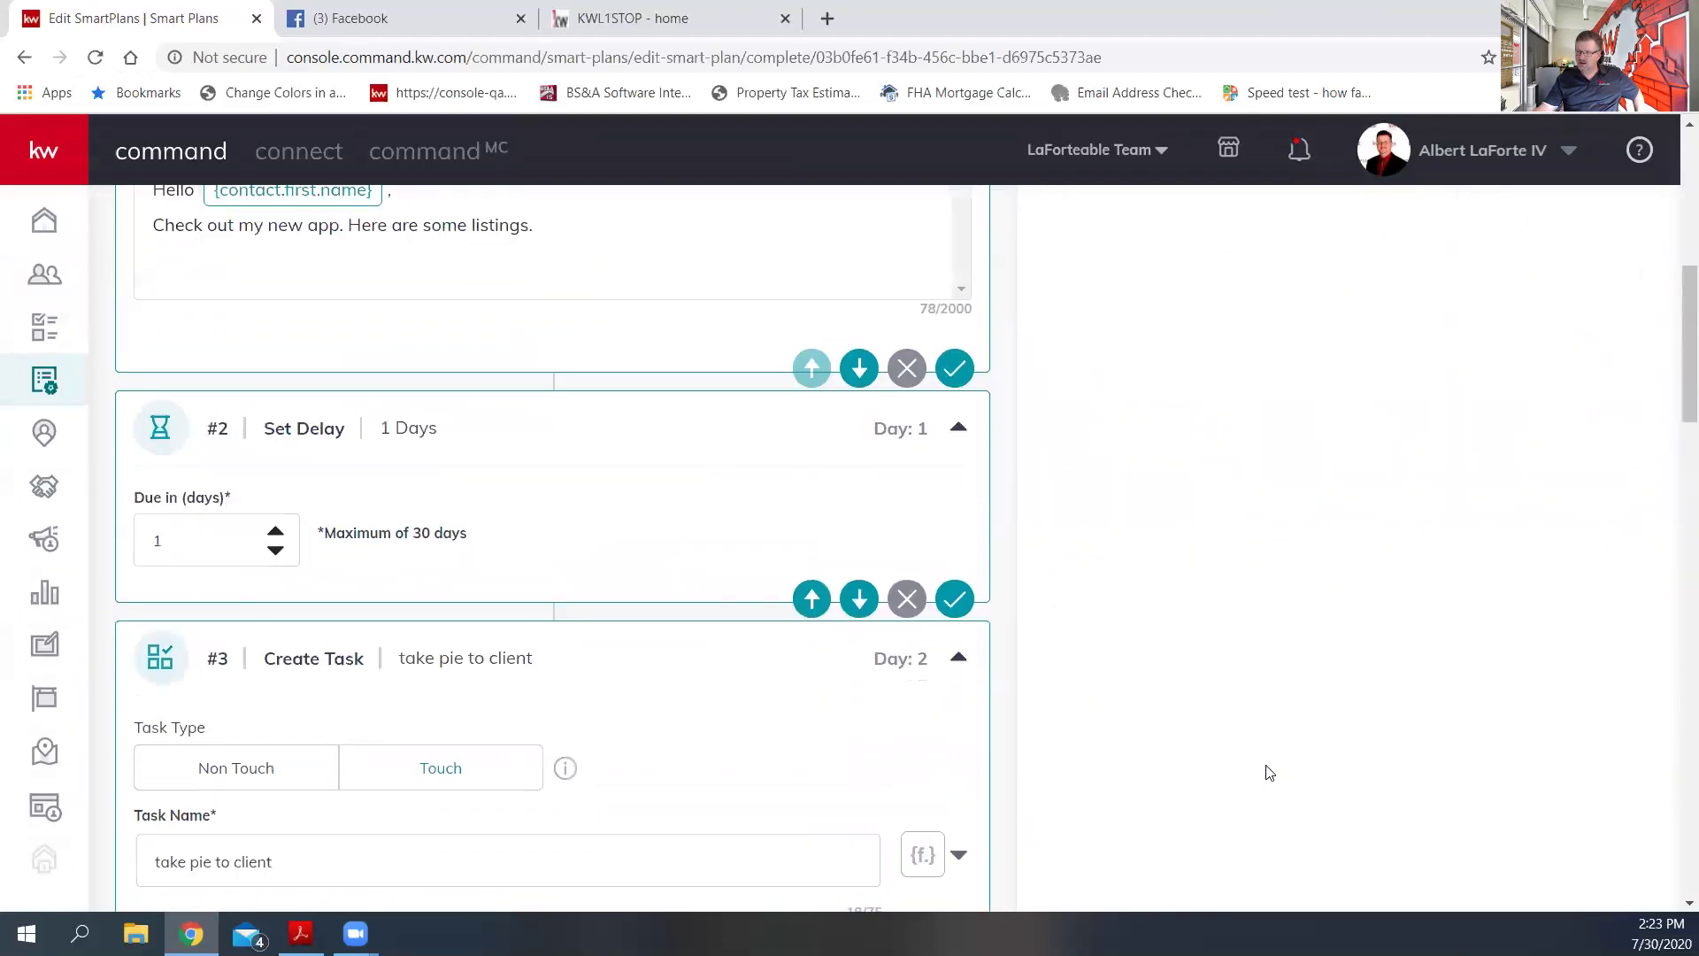
{"action": "scroll", "coordinate": [1269, 772], "scroll_direction": "down", "scroll_amount": 7}
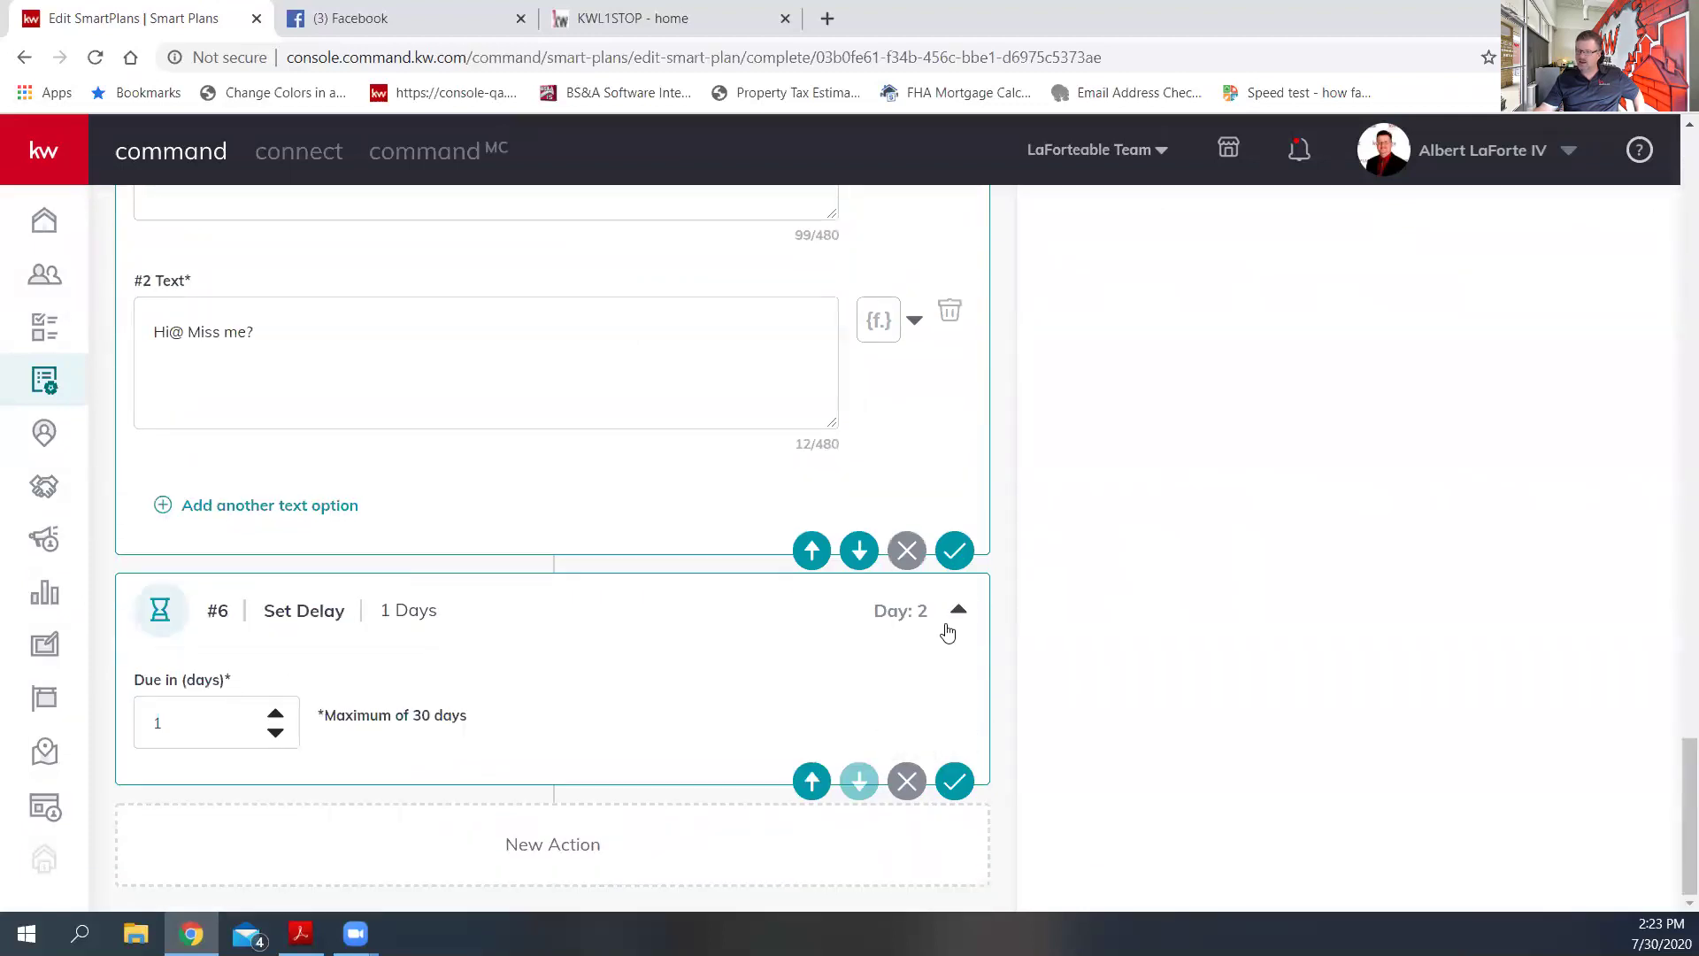
- Move the new 1-day delay up between the Make a Call and Send SMS/MMS steps and save it
{"action": "left_click", "coordinate": [812, 781]}
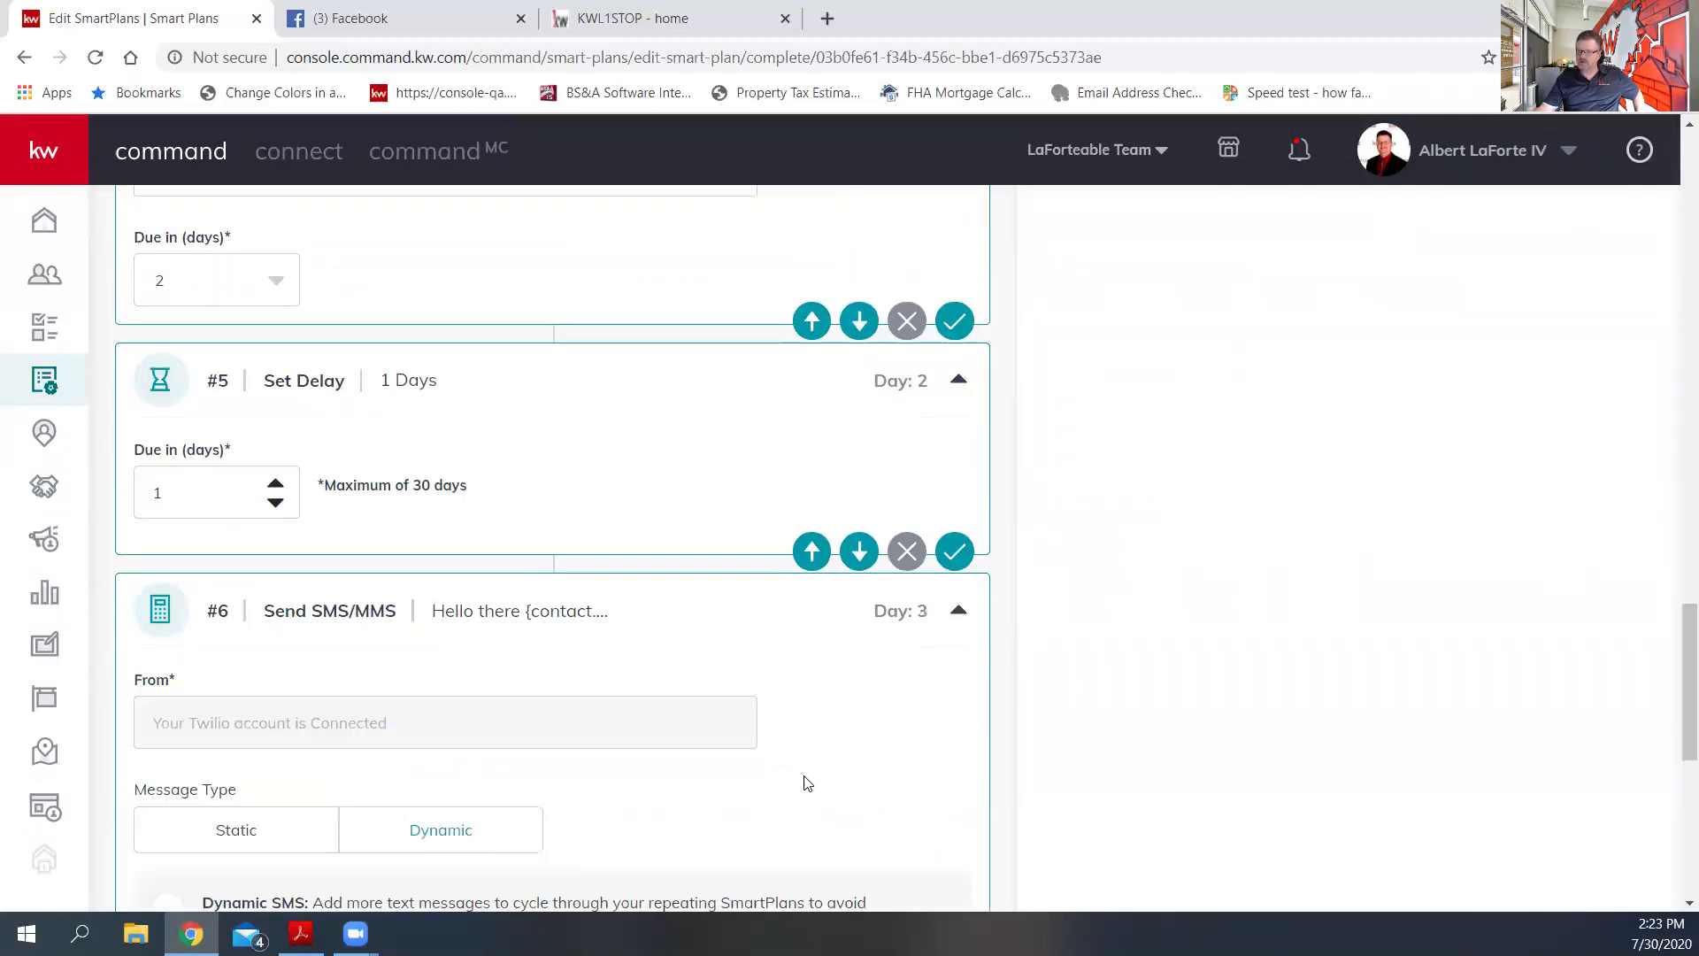
{"action": "scroll", "coordinate": [791, 524], "scroll_direction": "up", "scroll_amount": 1}
{"action": "scroll", "coordinate": [770, 559], "scroll_direction": "up", "scroll_amount": 8}
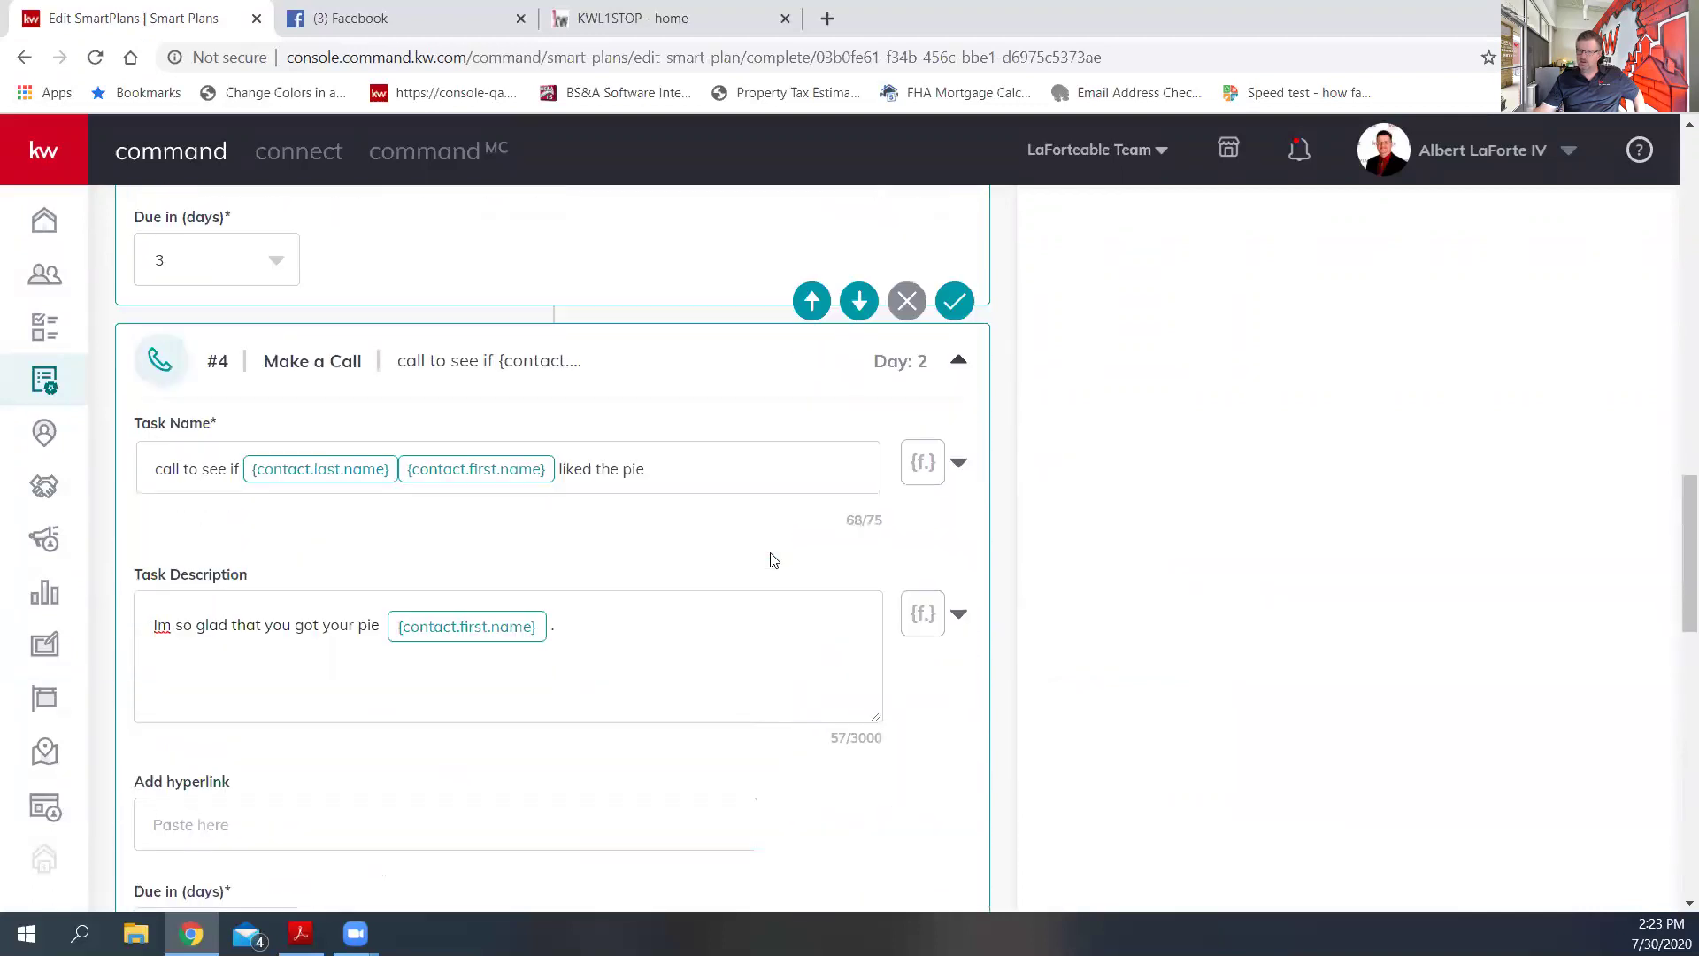
{"action": "scroll", "coordinate": [770, 560], "scroll_direction": "down", "scroll_amount": 8}
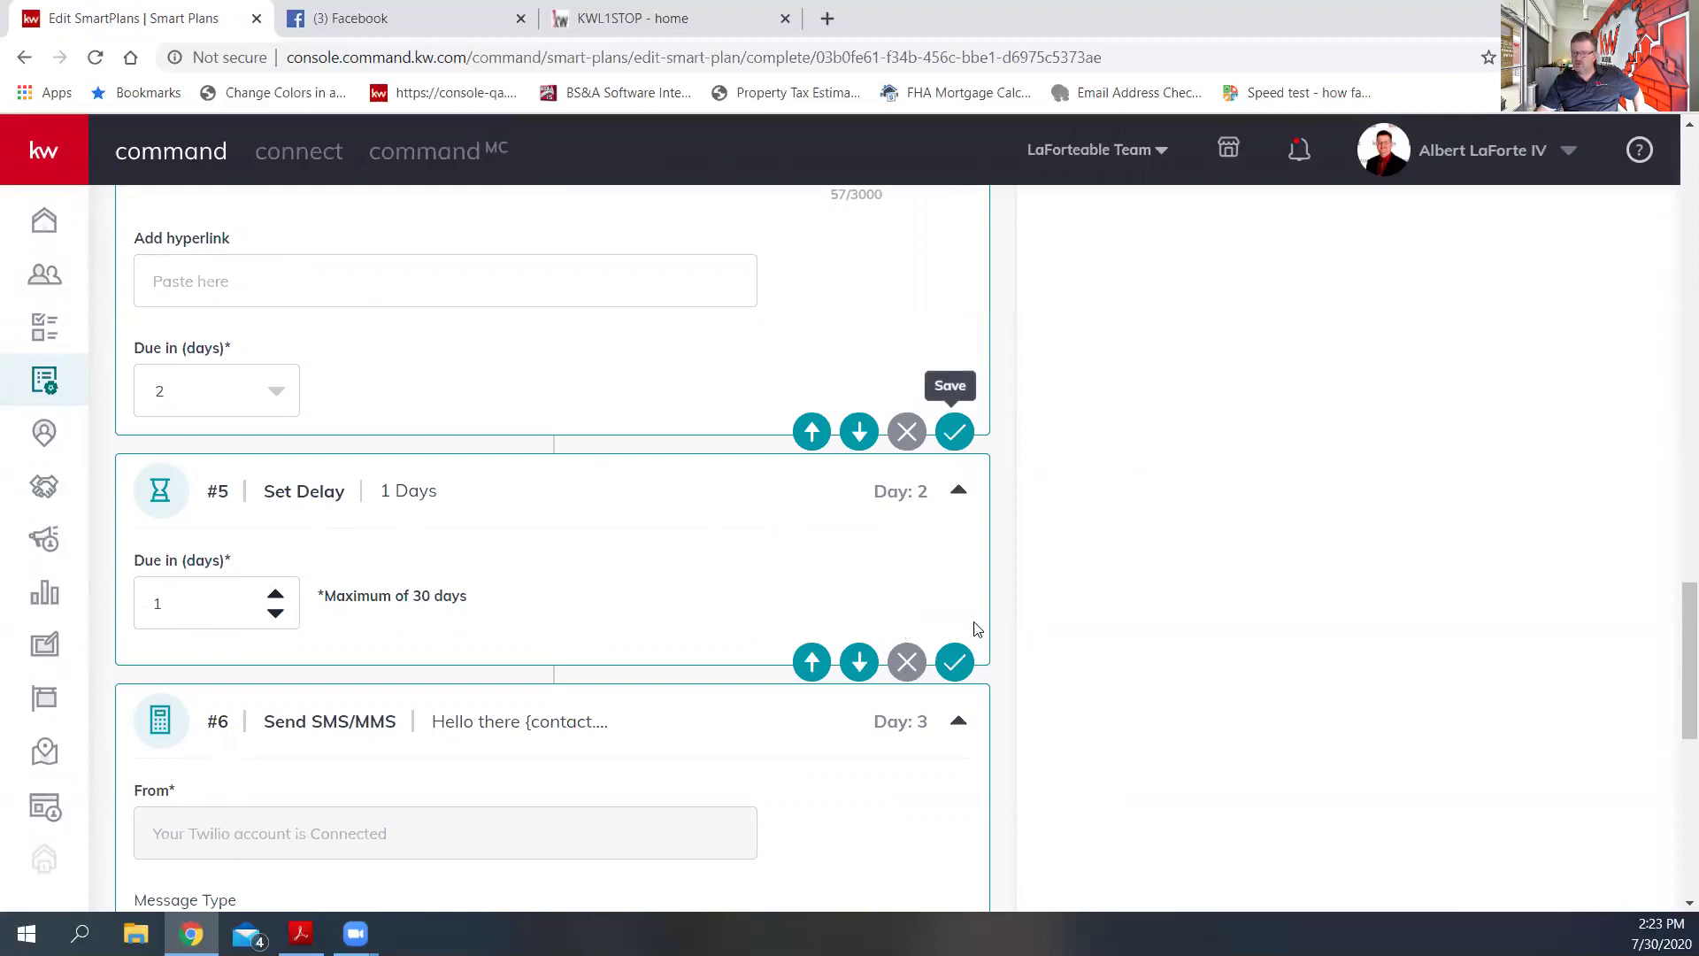
{"action": "left_click", "coordinate": [954, 662]}
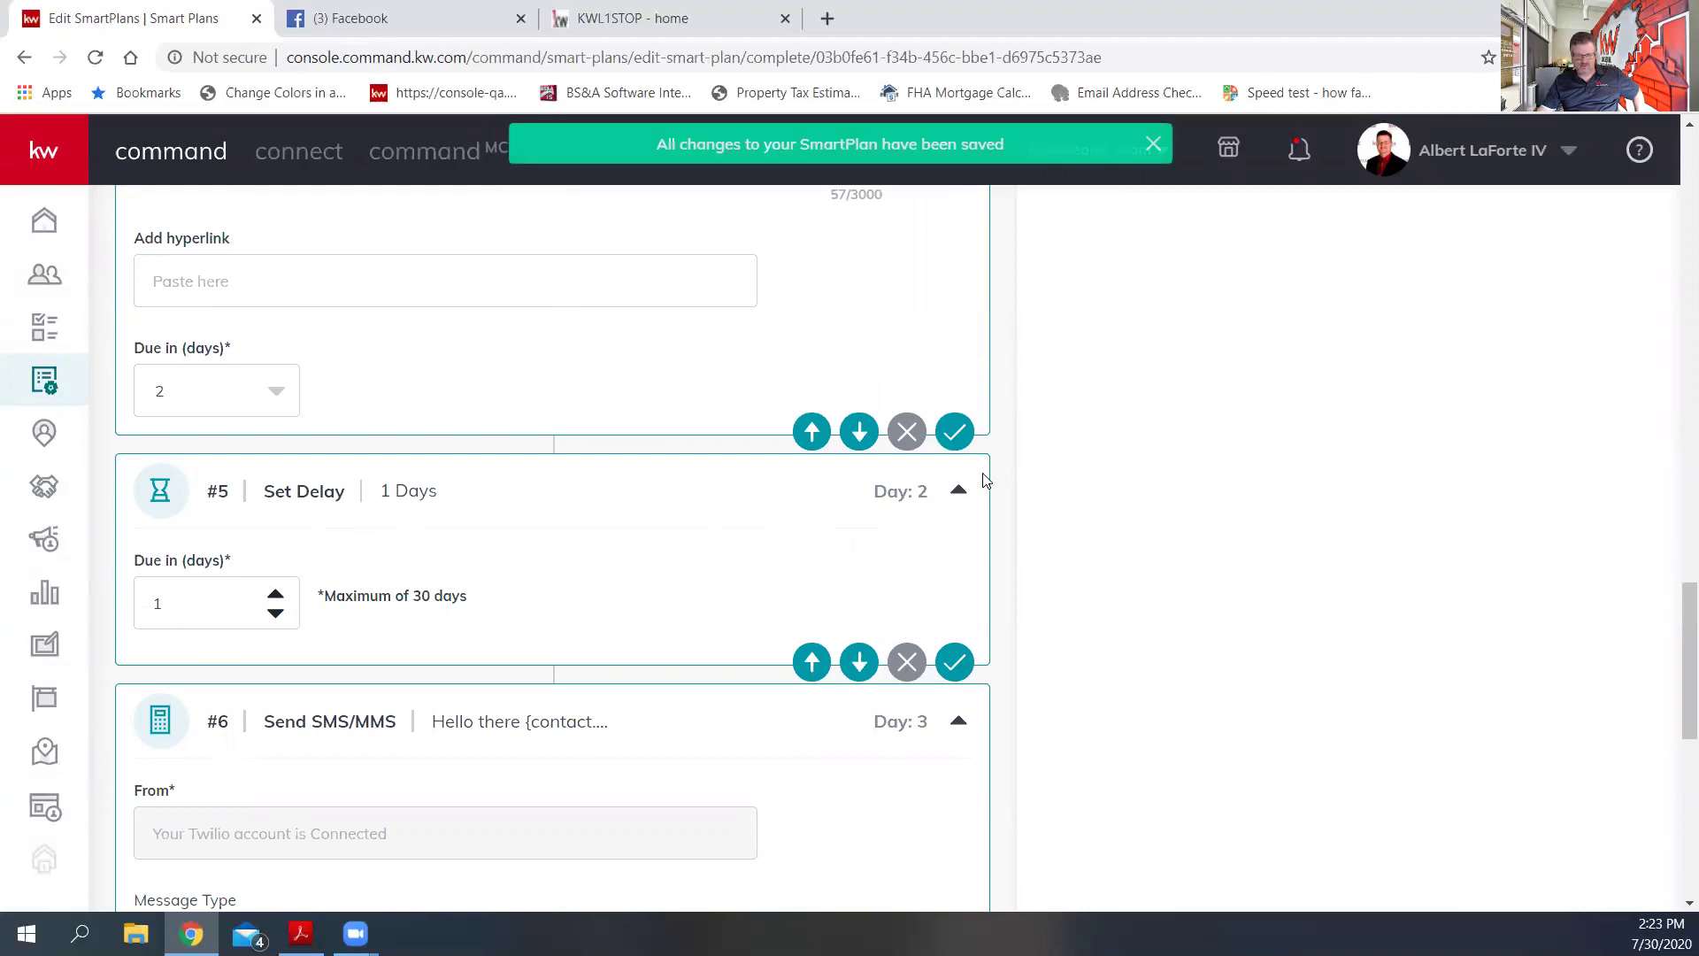
- Add a Restart Flow step that repeats 1 time after the Send SMS/MMS step
{"action": "scroll", "coordinate": [885, 736], "scroll_direction": "down", "scroll_amount": 6}
{"action": "scroll", "coordinate": [885, 736], "scroll_direction": "down", "scroll_amount": 3}
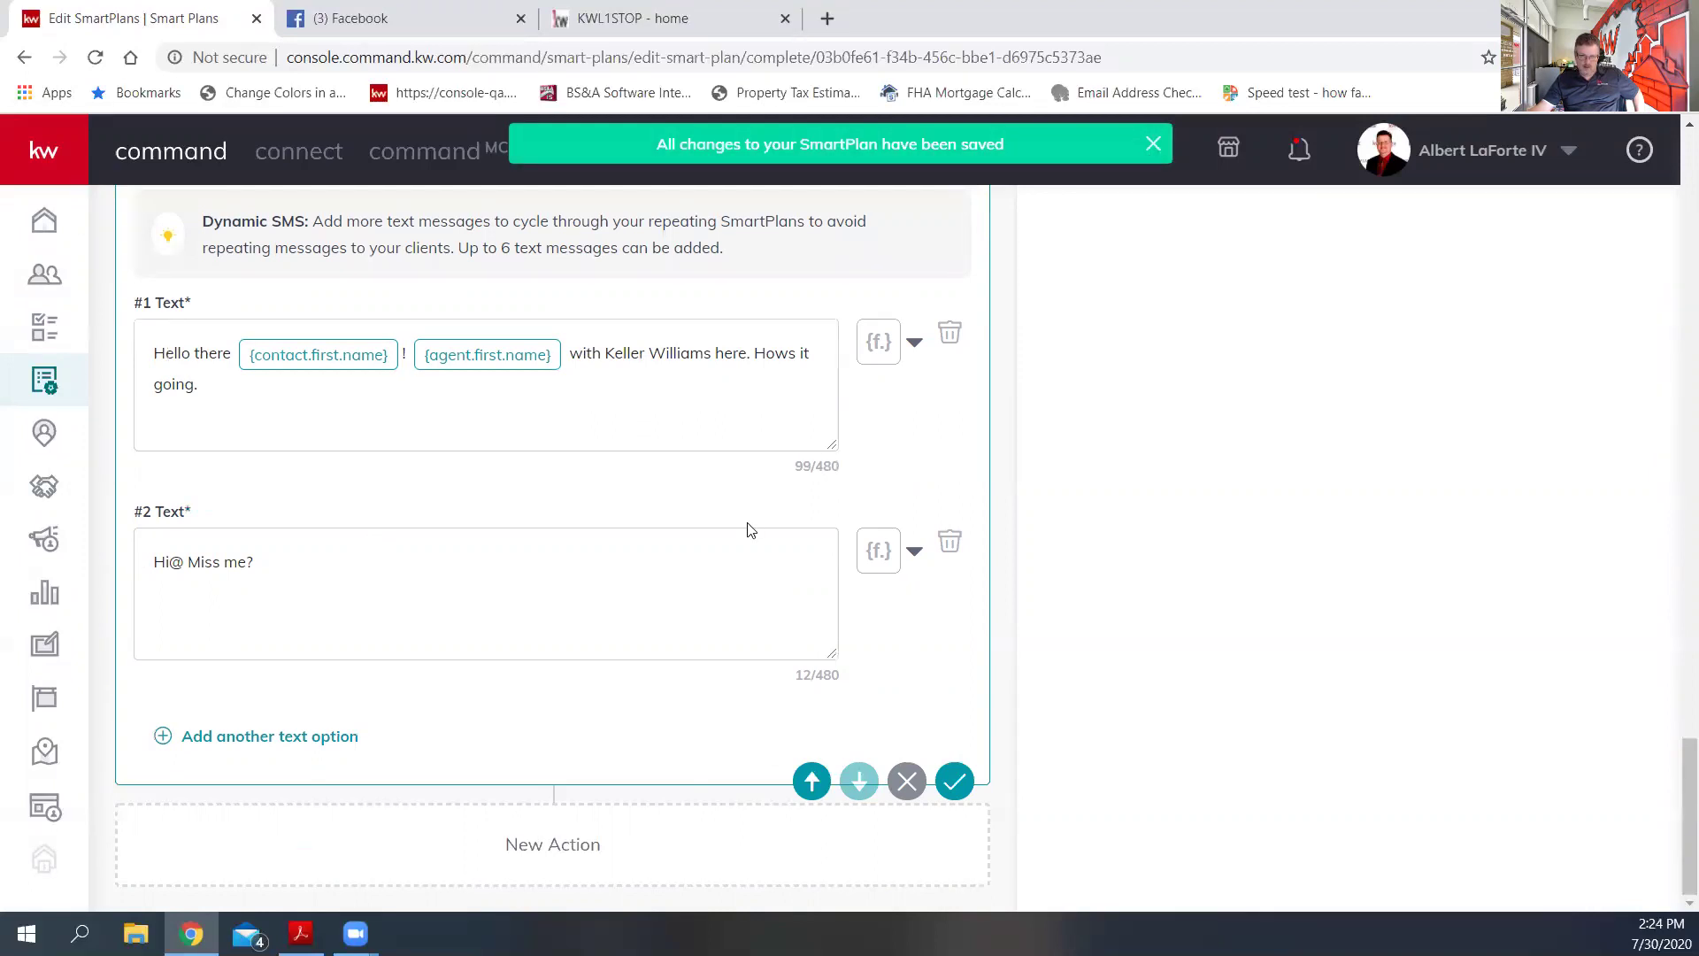
{"action": "scroll", "coordinate": [1351, 433], "scroll_direction": "up", "scroll_amount": 7}
{"action": "scroll", "coordinate": [1351, 433], "scroll_direction": "up", "scroll_amount": 20}
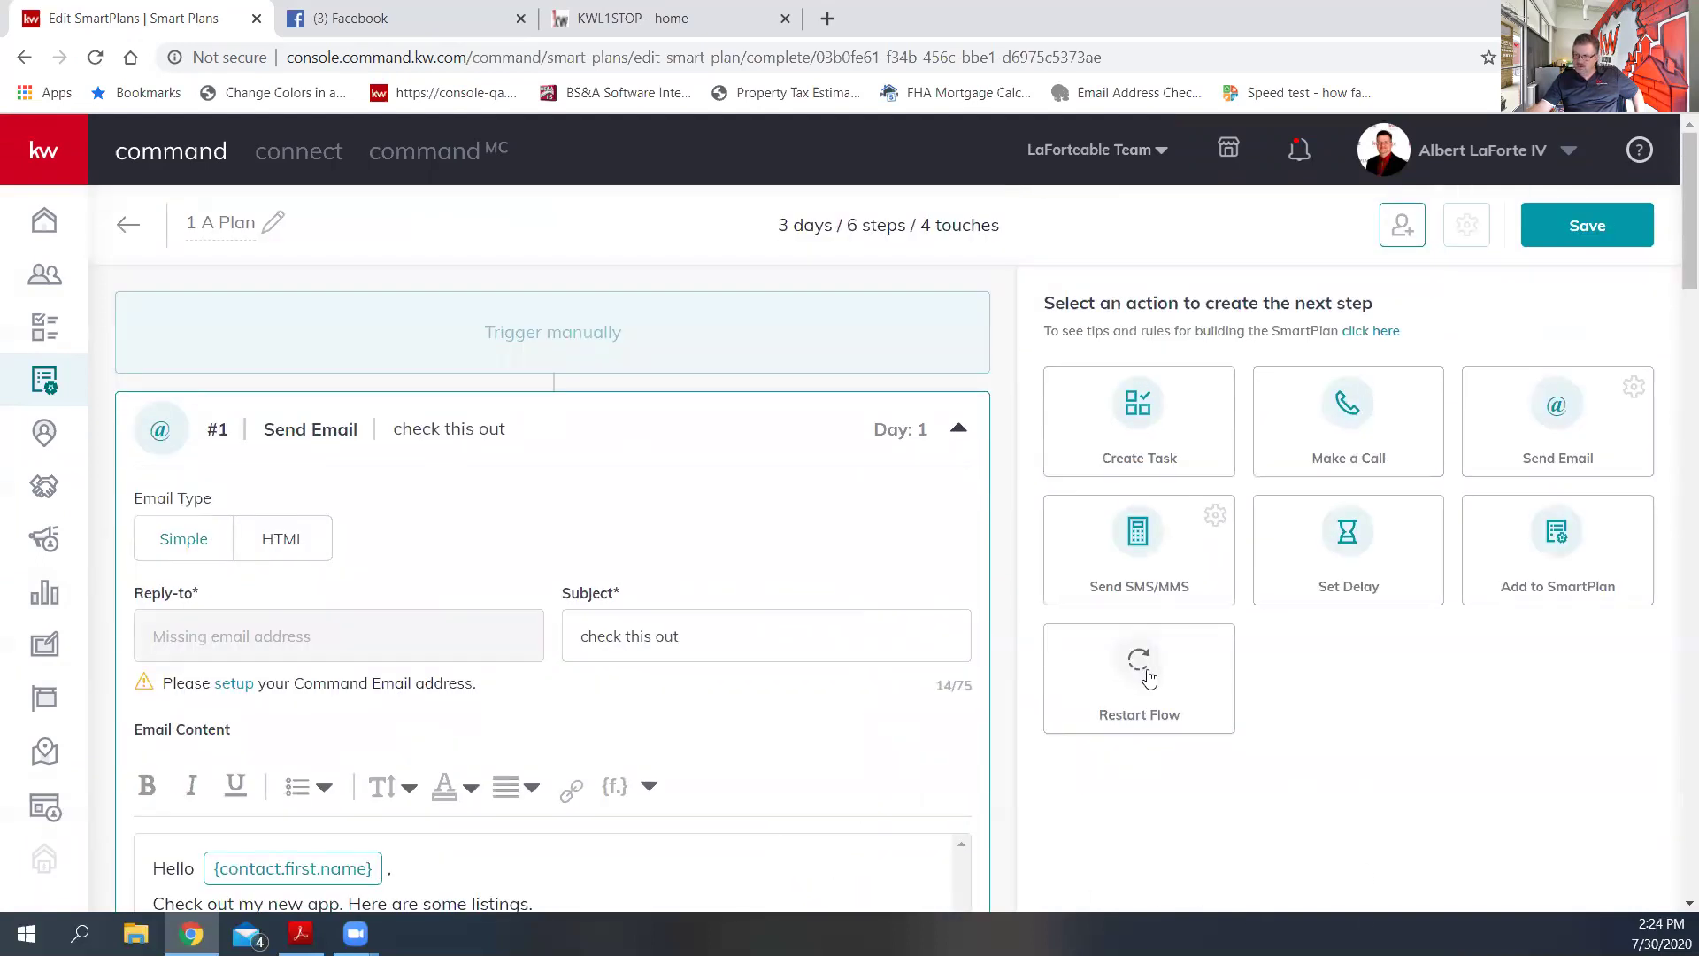
{"action": "scroll", "coordinate": [887, 775], "scroll_direction": "down", "scroll_amount": 10}
{"action": "scroll", "coordinate": [887, 775], "scroll_direction": "down", "scroll_amount": 15}
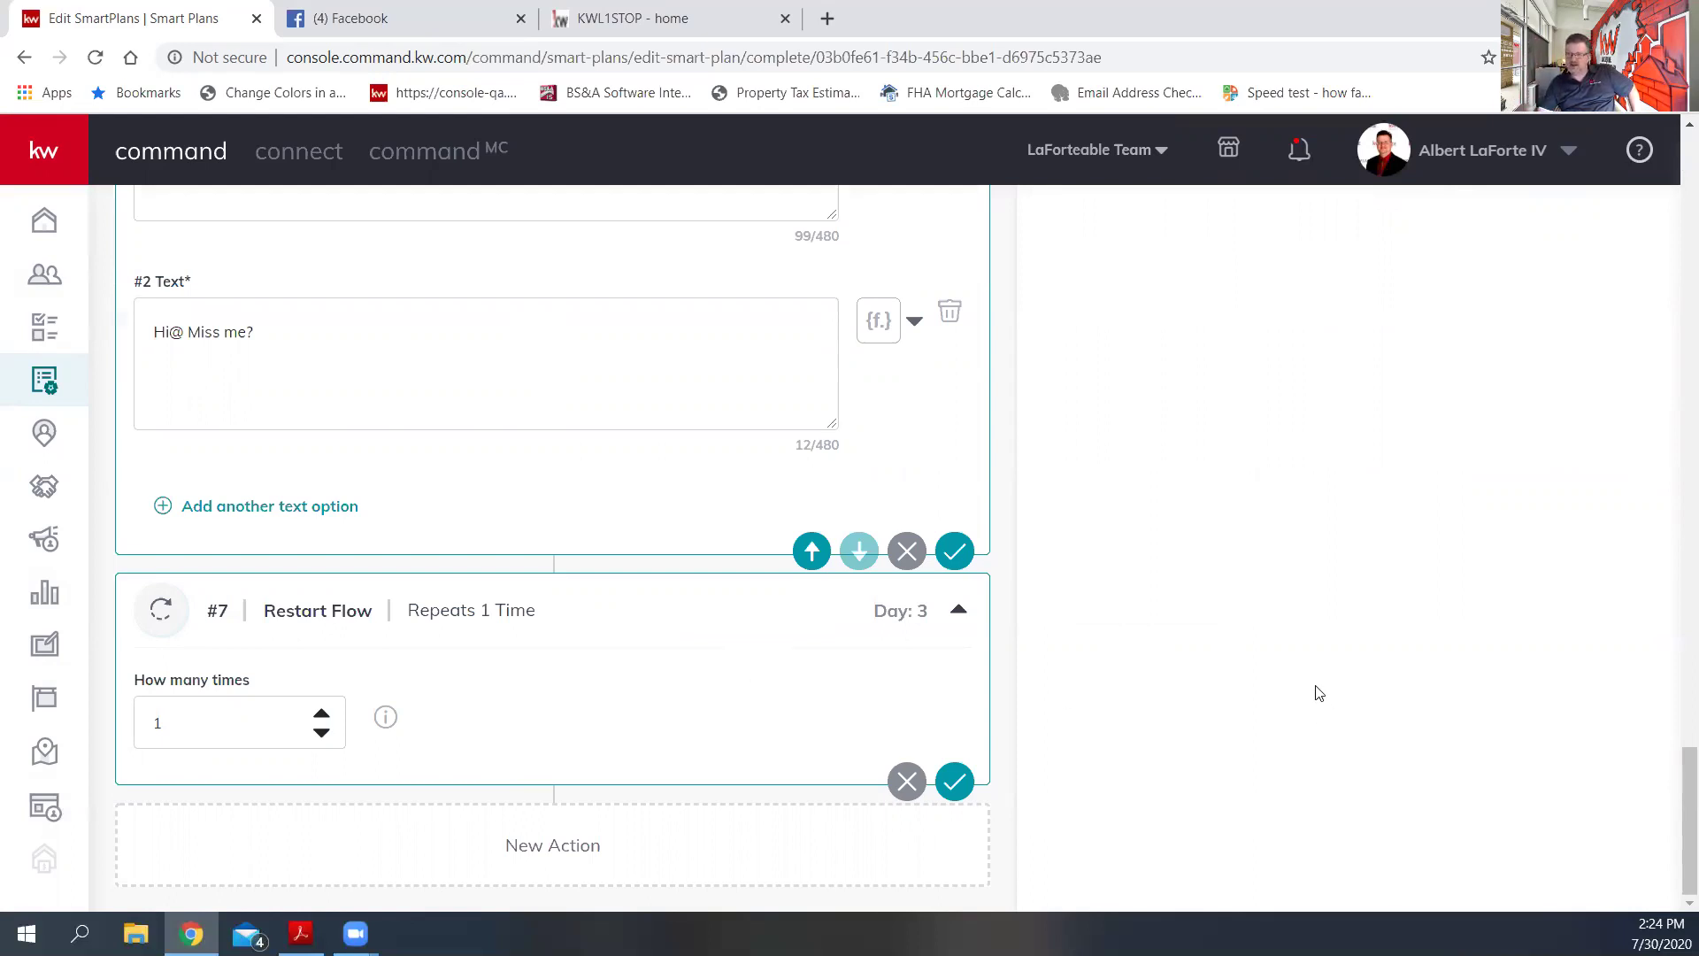
- Add an Add to SmartPlan step between the Send SMS/MMS and Restart Flow steps
{"action": "scroll", "coordinate": [1292, 716], "scroll_direction": "up", "scroll_amount": 20}
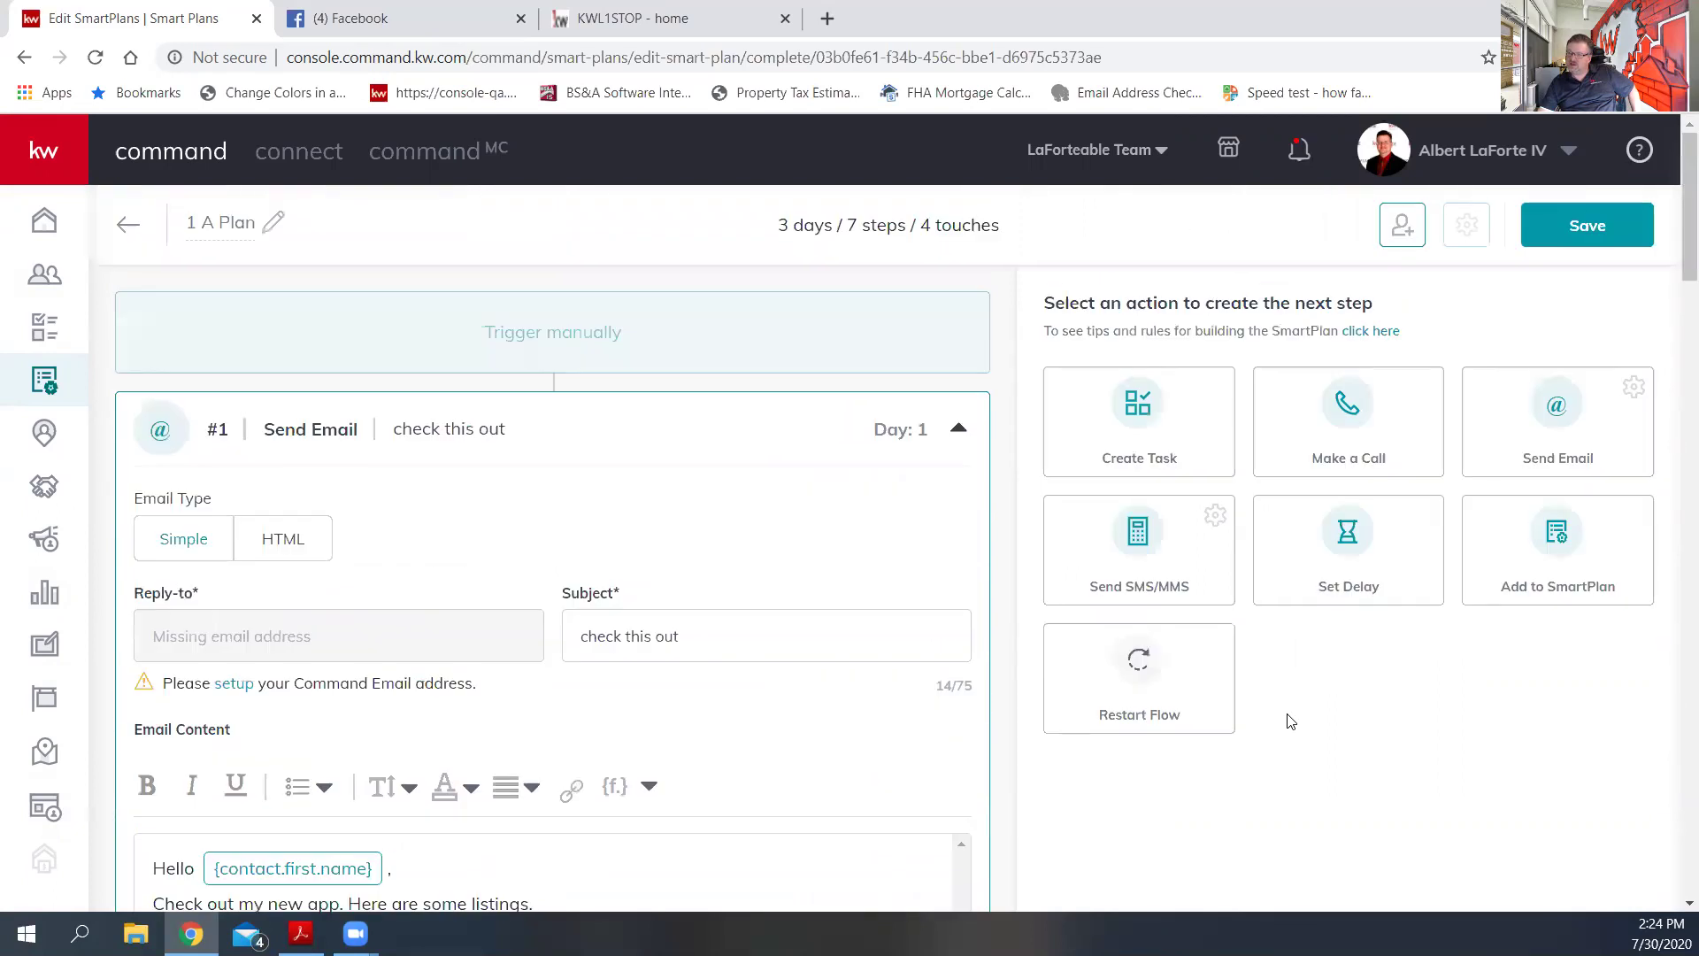
{"action": "left_click", "coordinate": [1555, 564]}
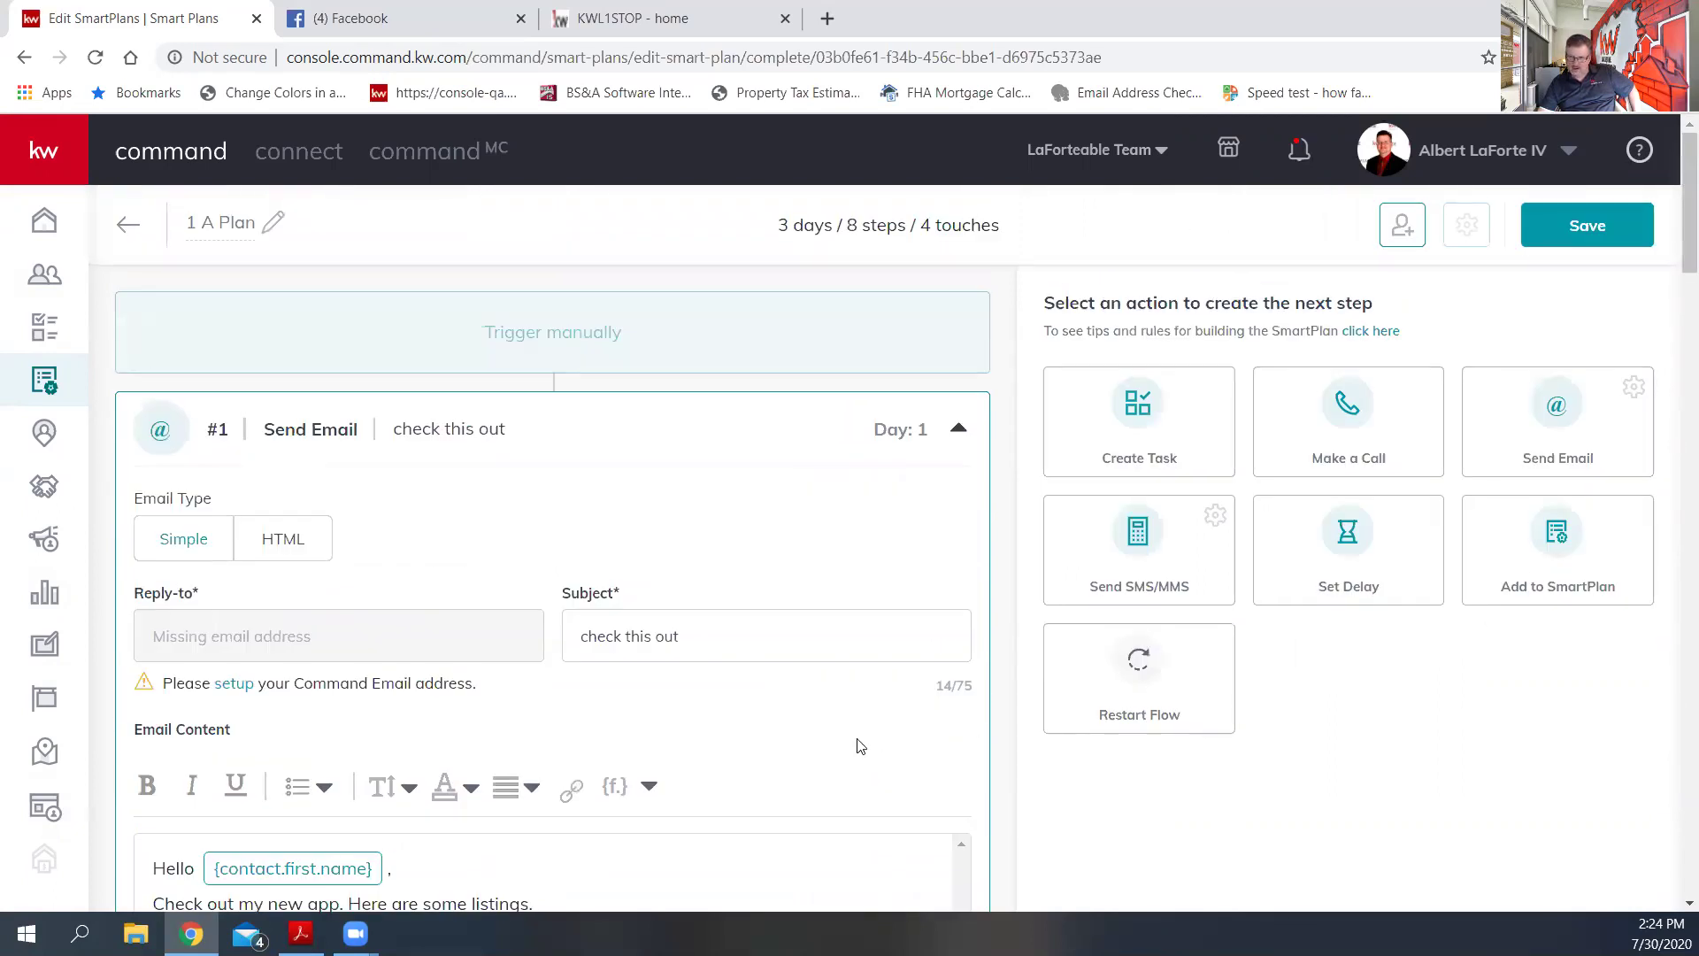
{"action": "scroll", "coordinate": [857, 746], "scroll_direction": "down", "scroll_amount": 20}
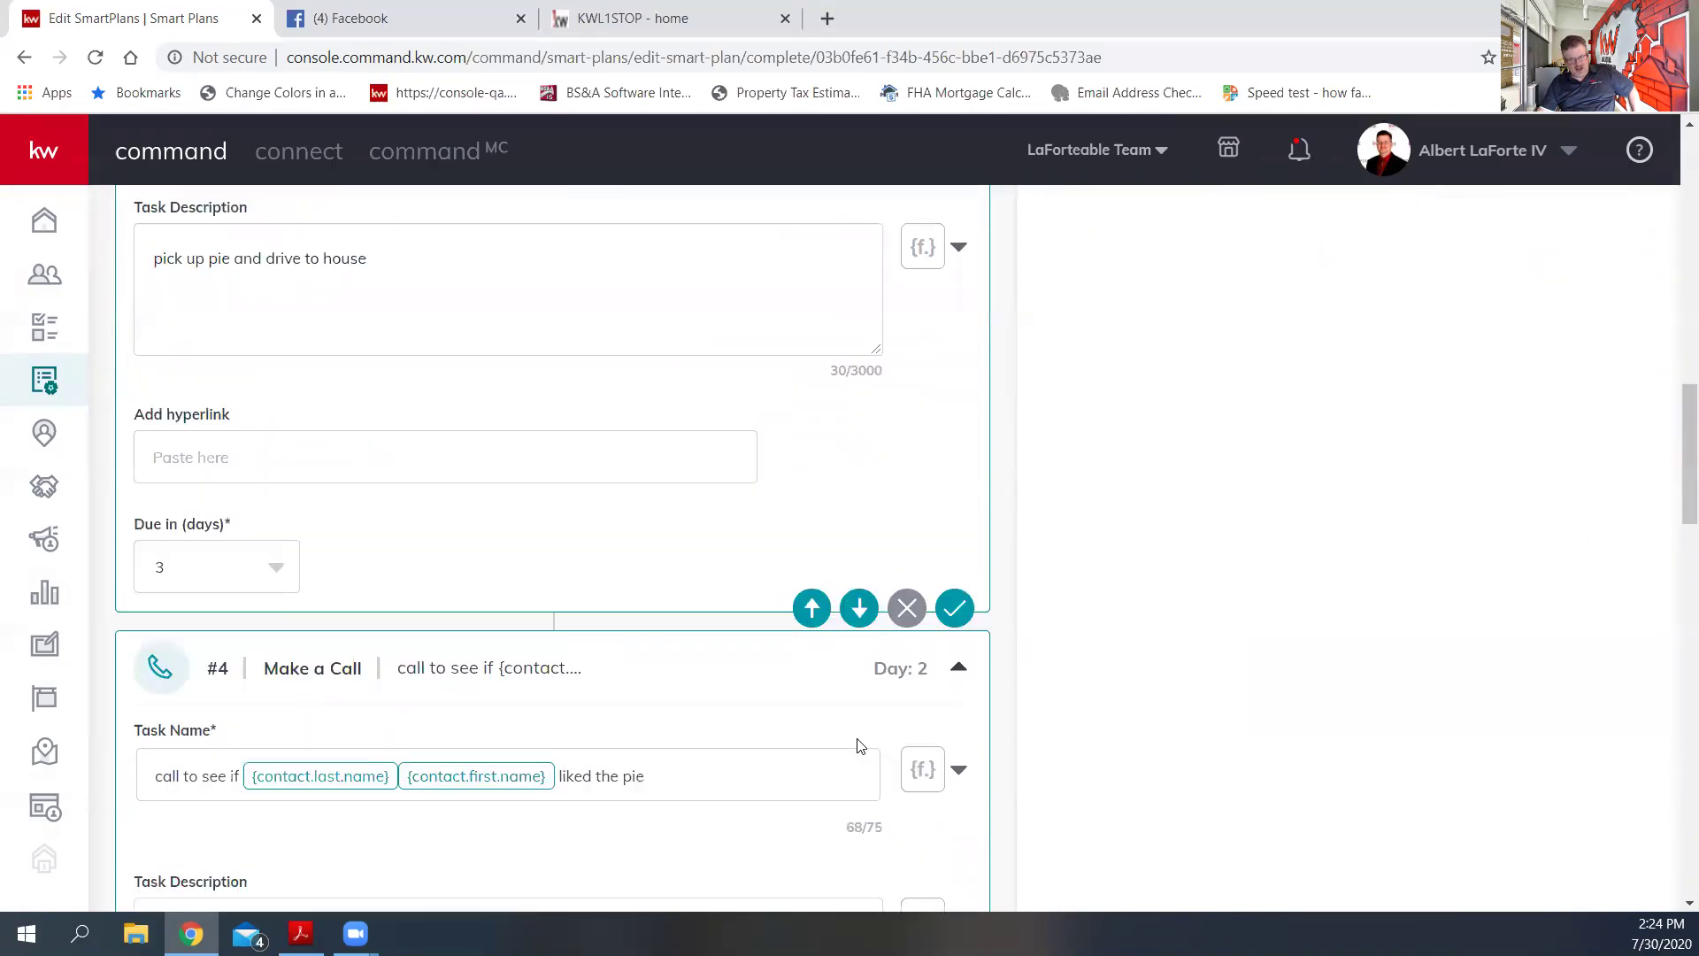
{"action": "scroll", "coordinate": [615, 776], "scroll_direction": "up", "scroll_amount": 1}
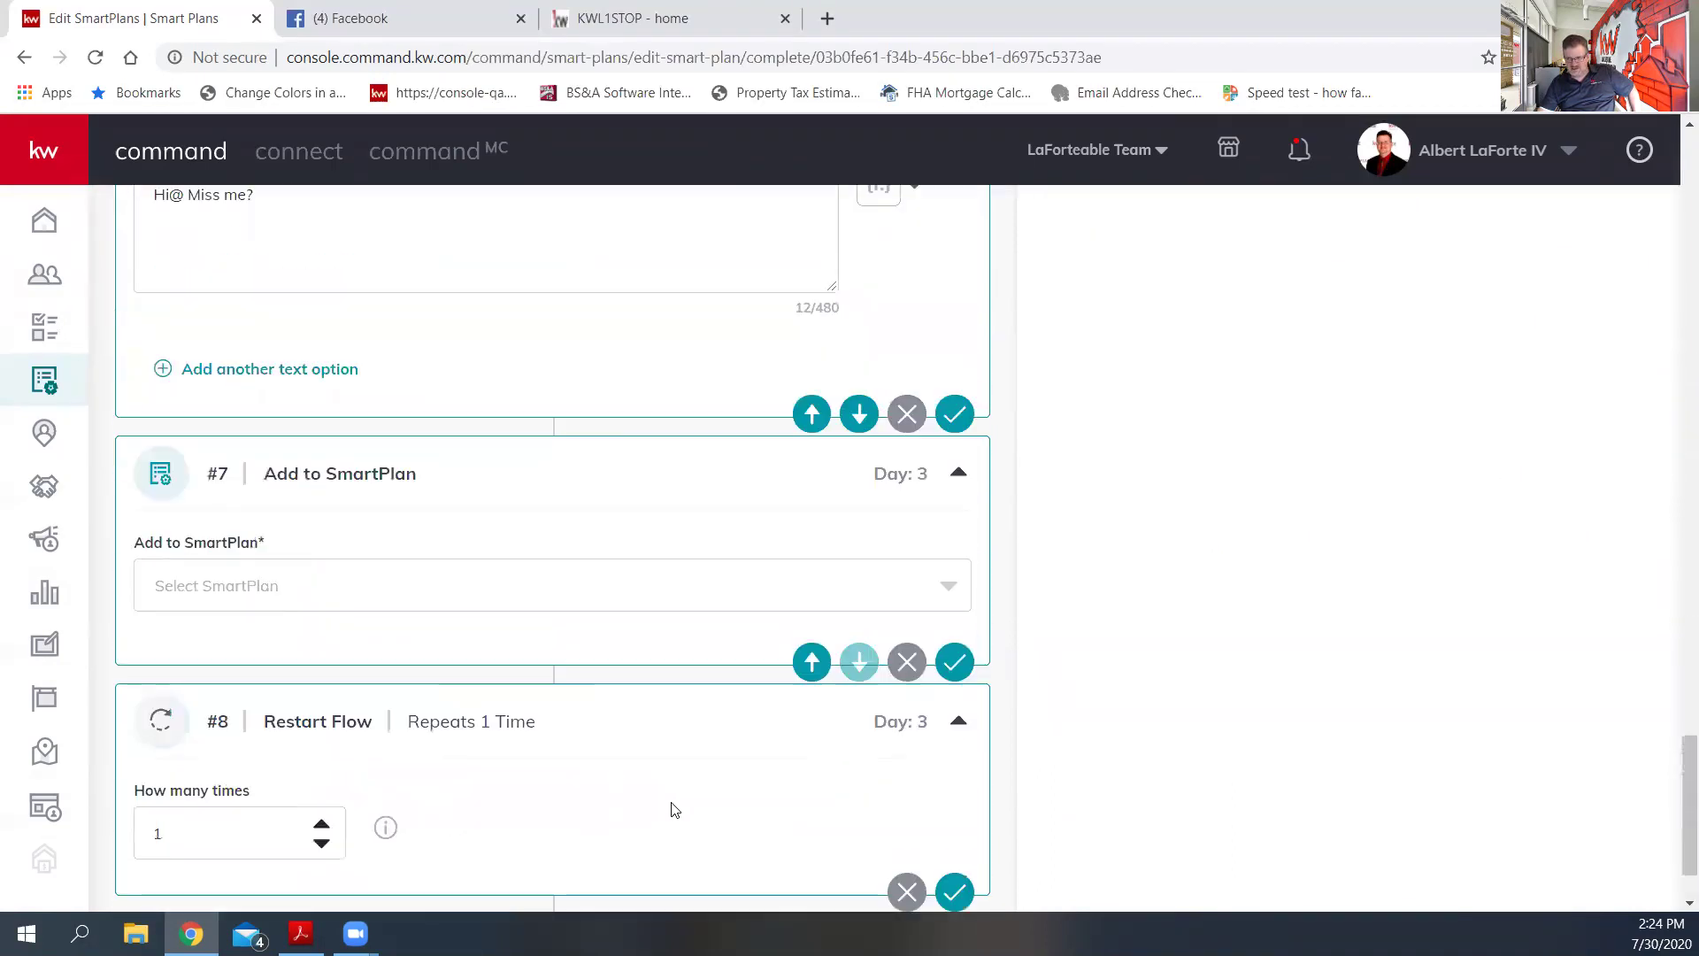
{"action": "scroll", "coordinate": [895, 841], "scroll_direction": "down", "scroll_amount": 1}
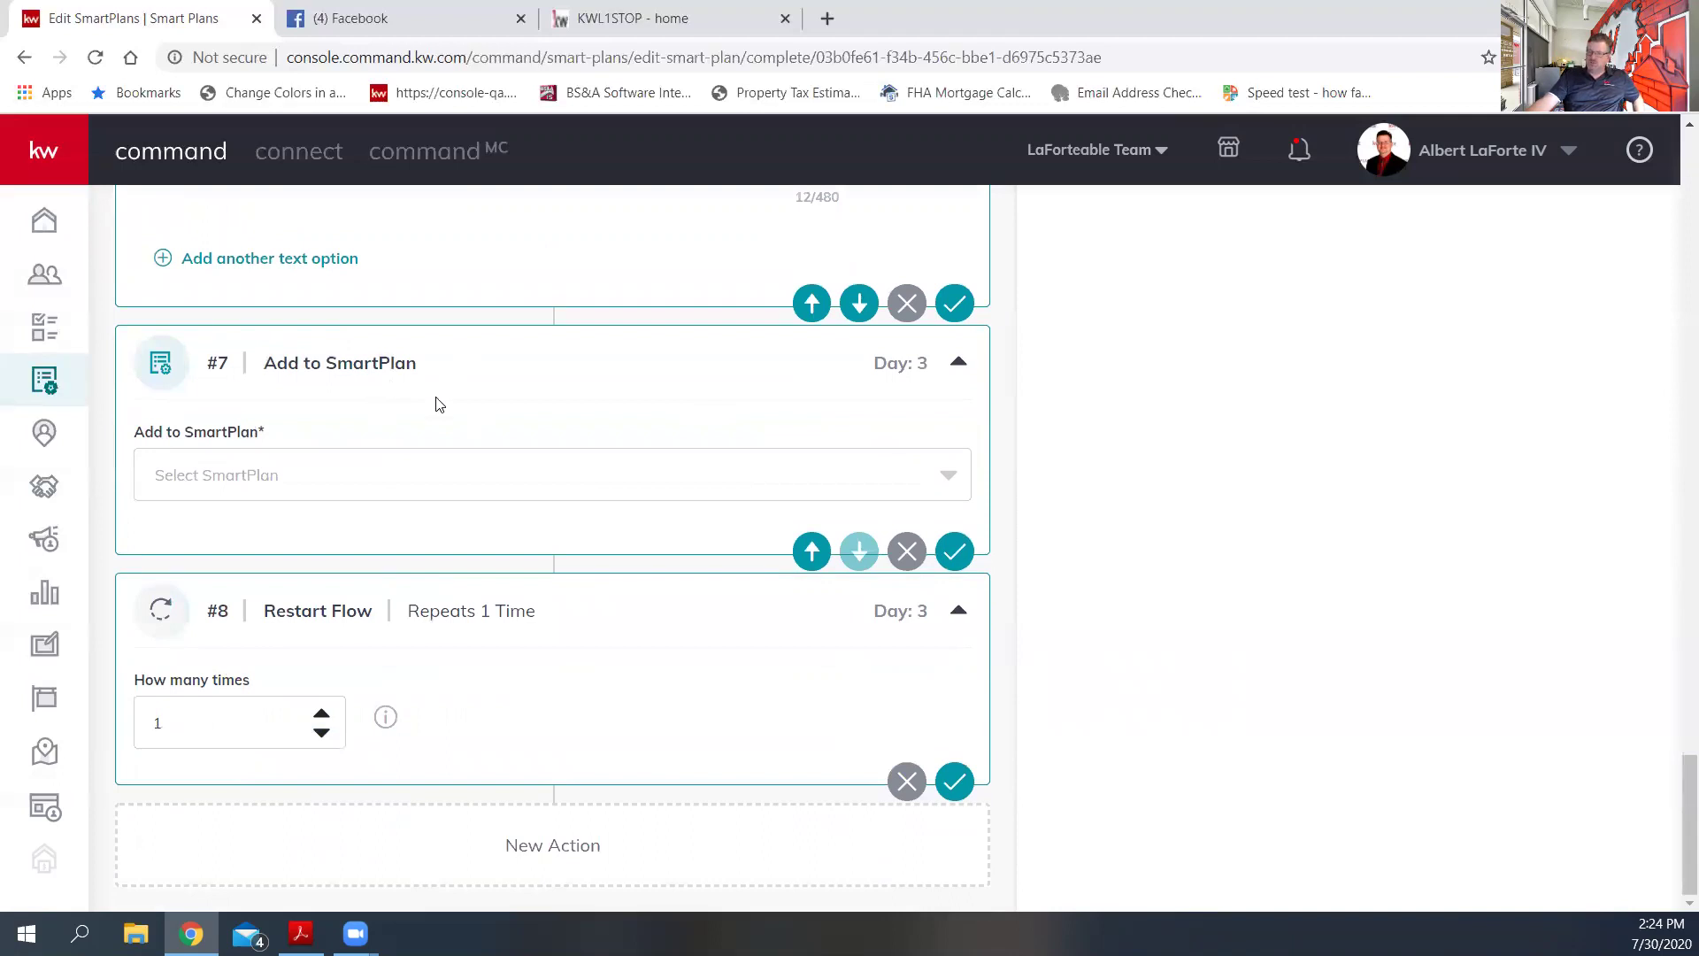
- Choose My Quarterly Call Plan as the plan for the Add to SmartPlan step
{"action": "left_click", "coordinate": [950, 478]}
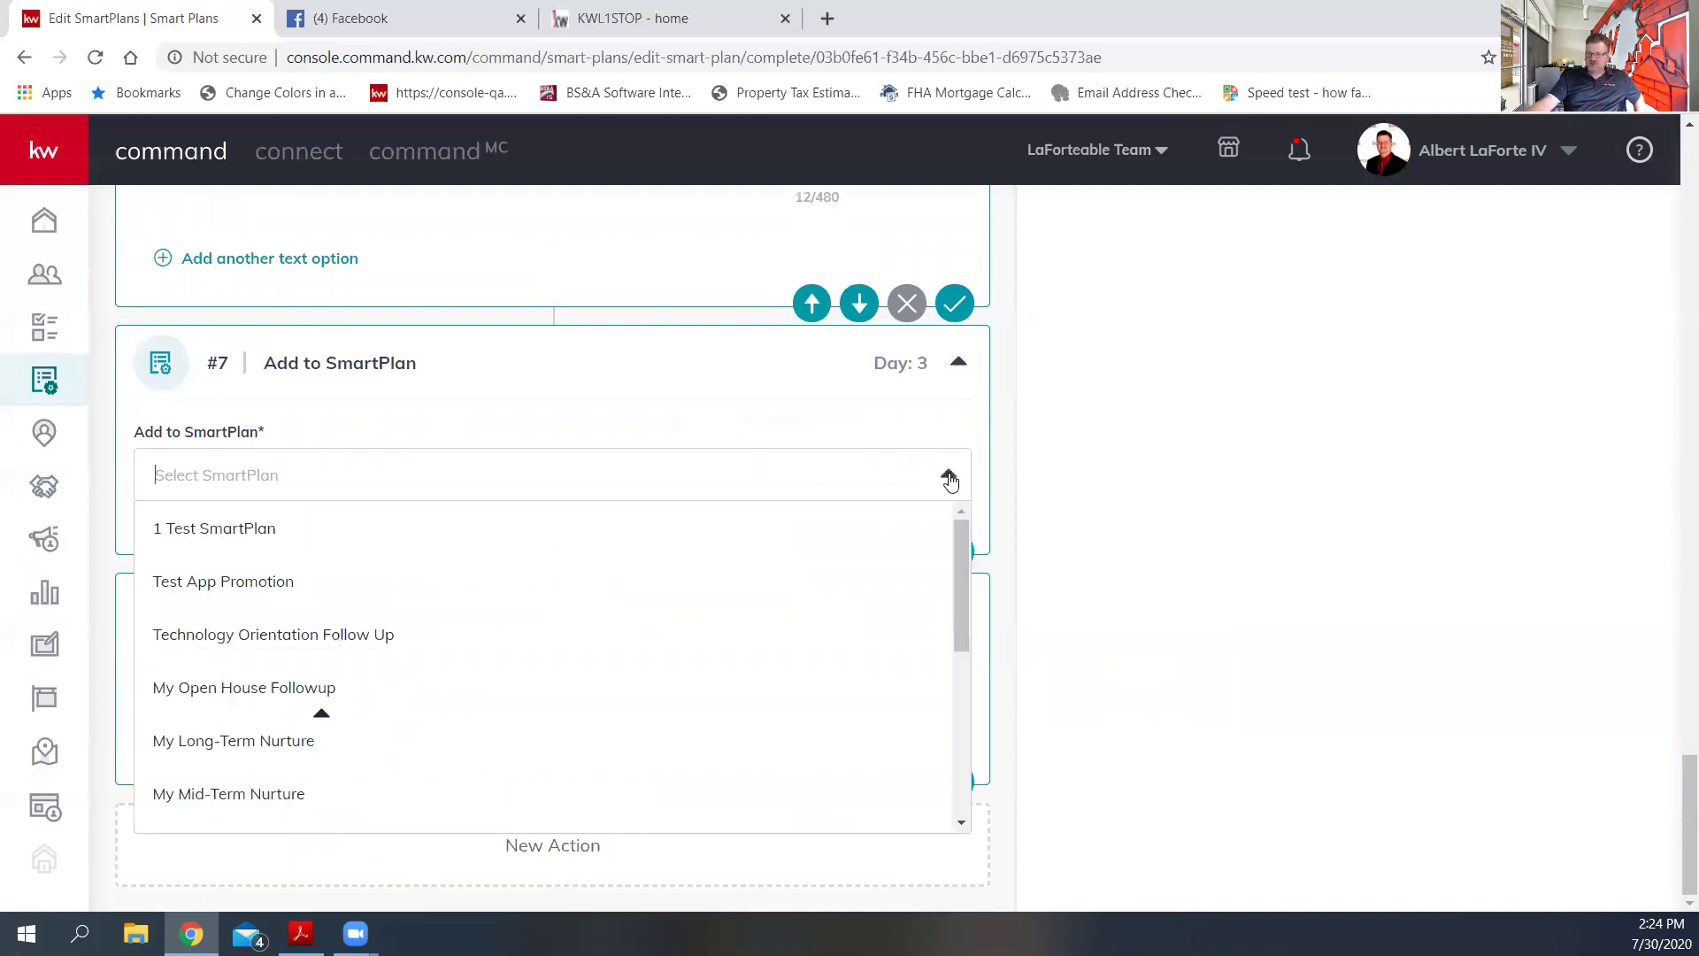
{"action": "scroll", "coordinate": [753, 576], "scroll_direction": "down", "scroll_amount": 3}
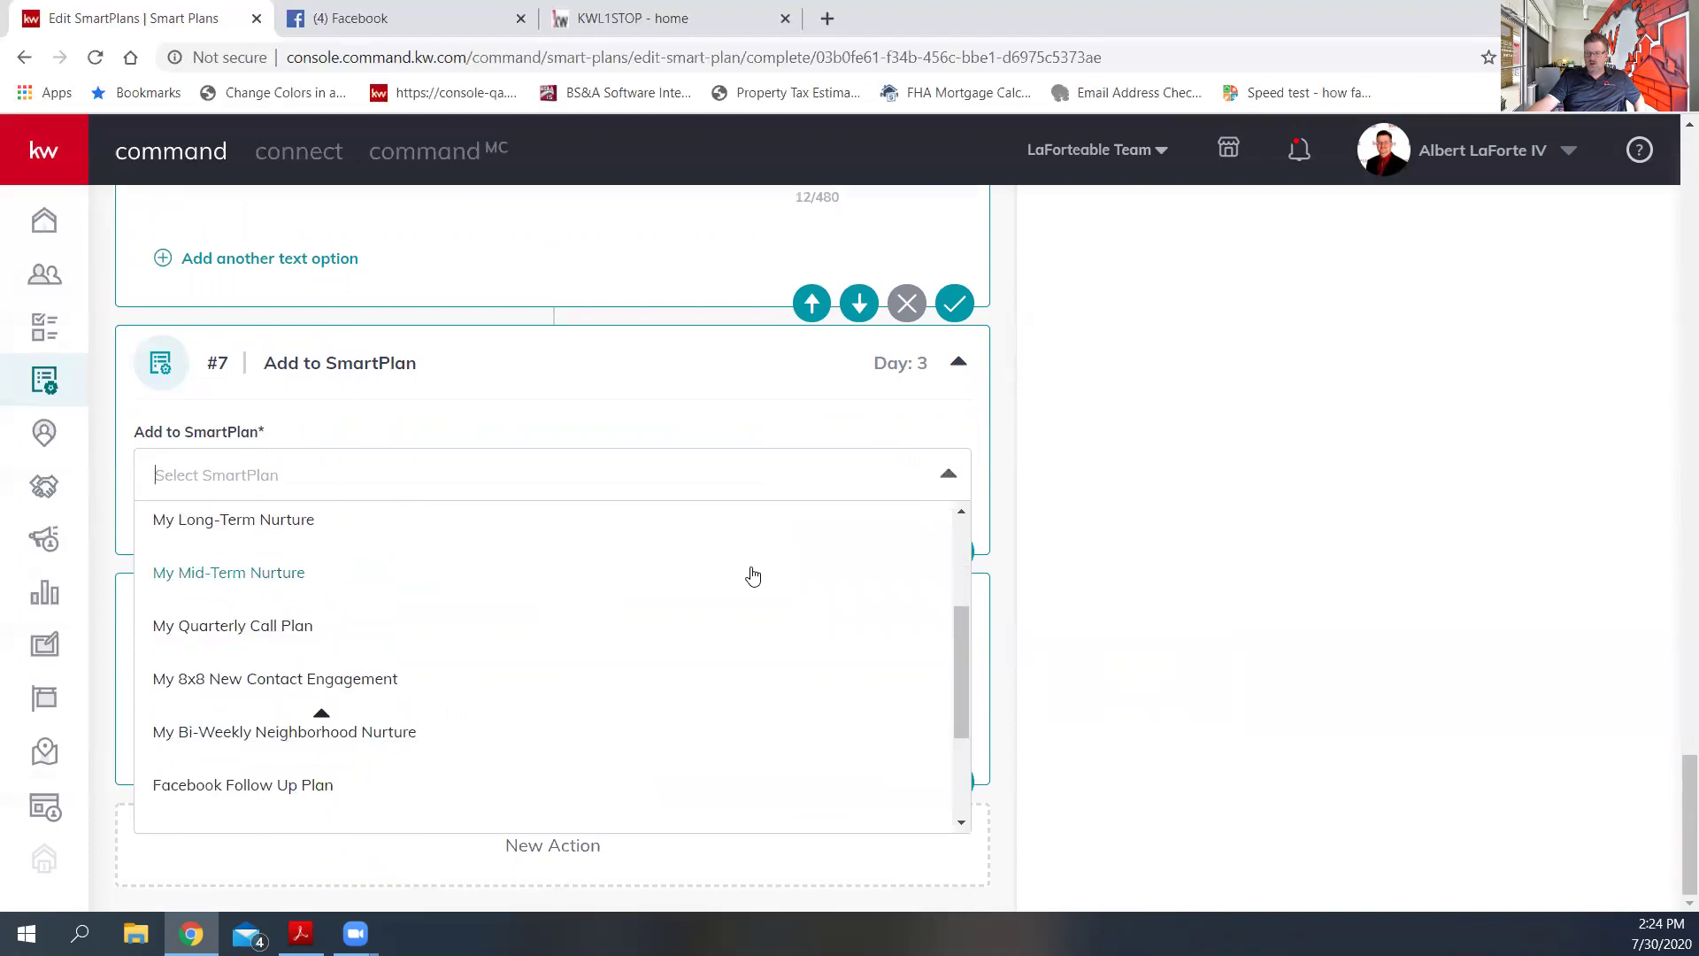
{"action": "scroll", "coordinate": [753, 576], "scroll_direction": "down", "scroll_amount": 2}
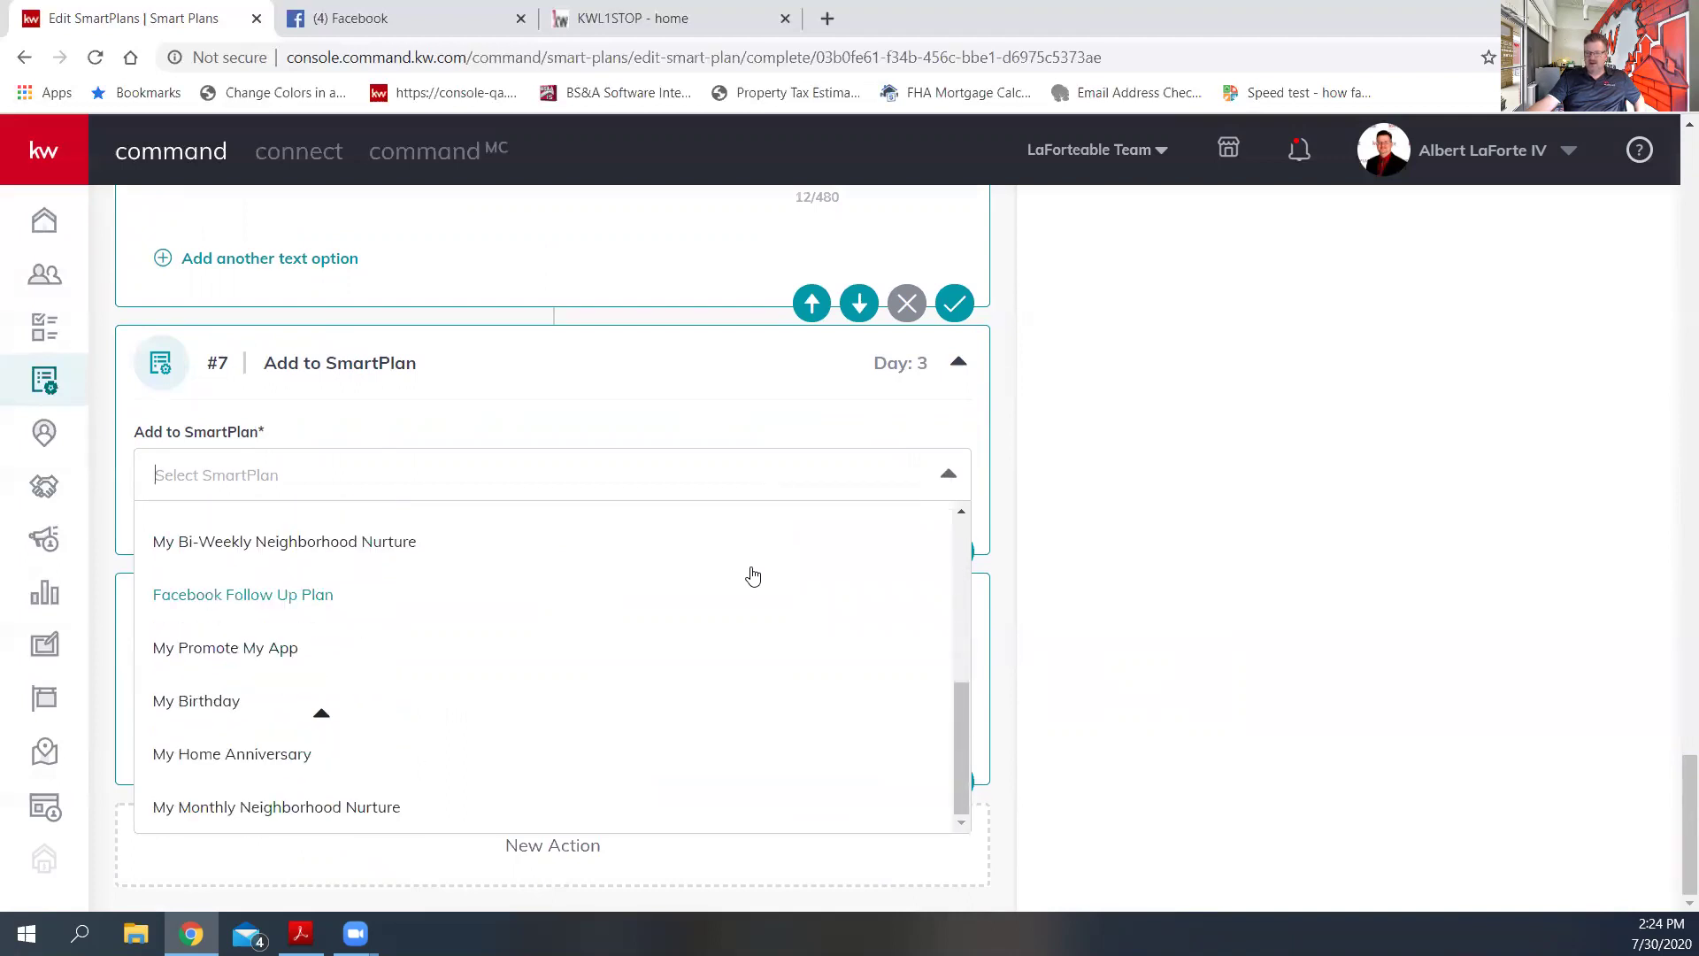
{"action": "scroll", "coordinate": [753, 576], "scroll_direction": "up", "scroll_amount": 2}
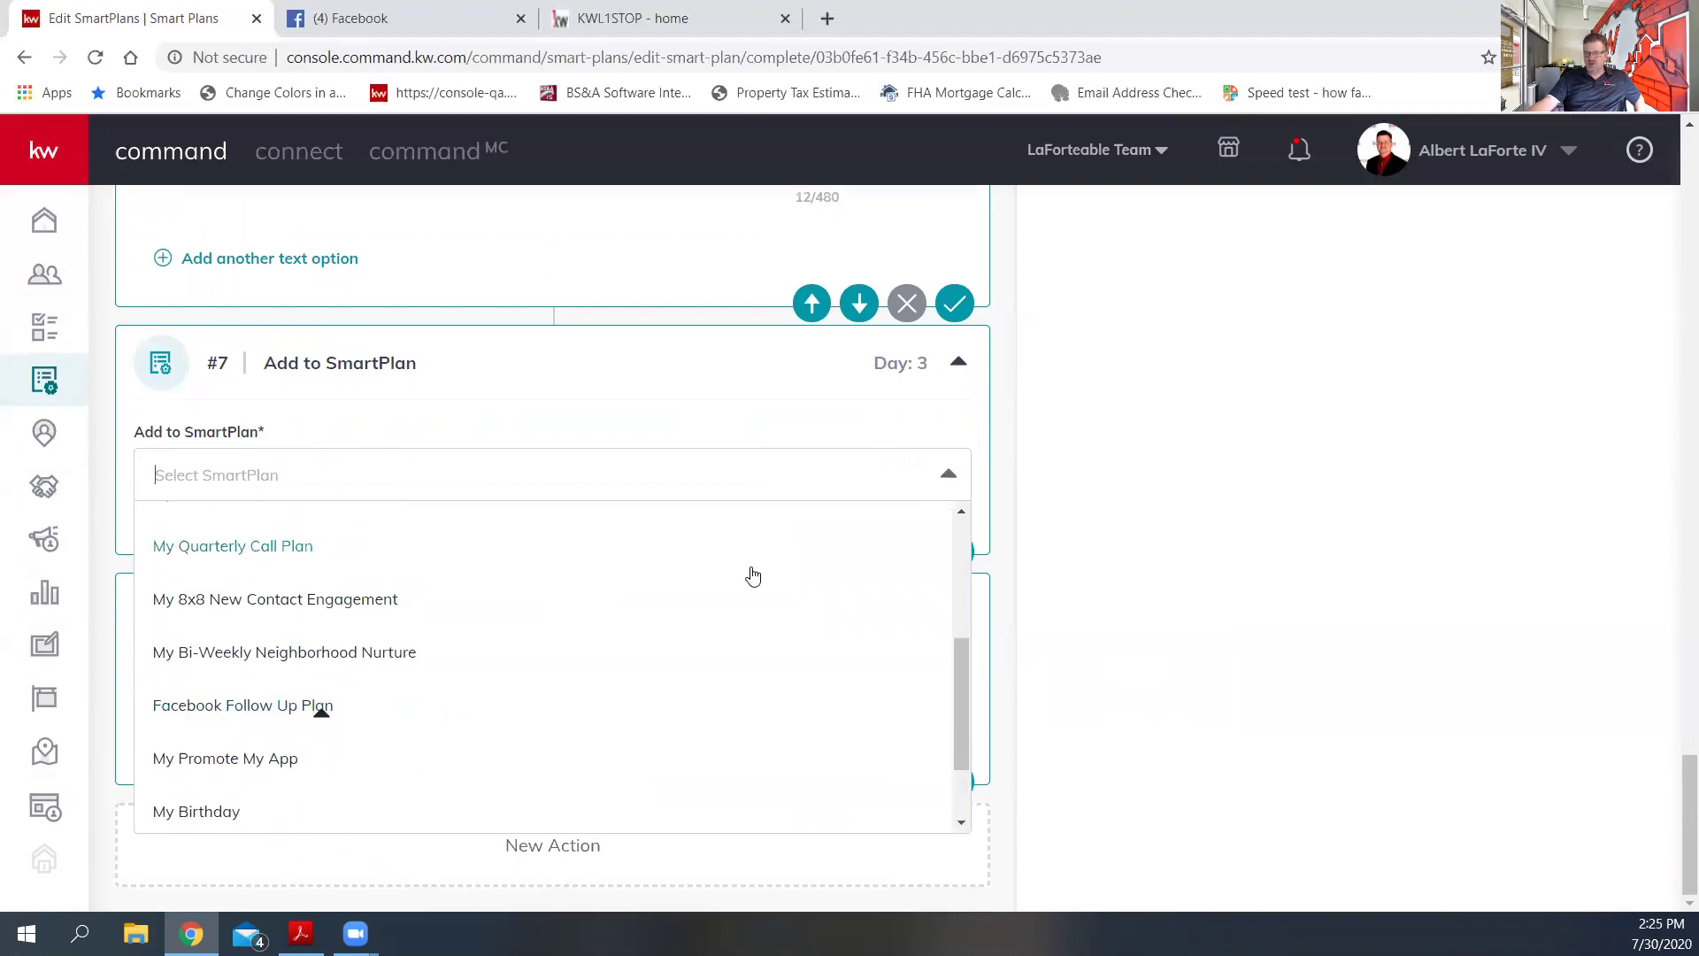
{"action": "scroll", "coordinate": [753, 577], "scroll_direction": "up", "scroll_amount": 2}
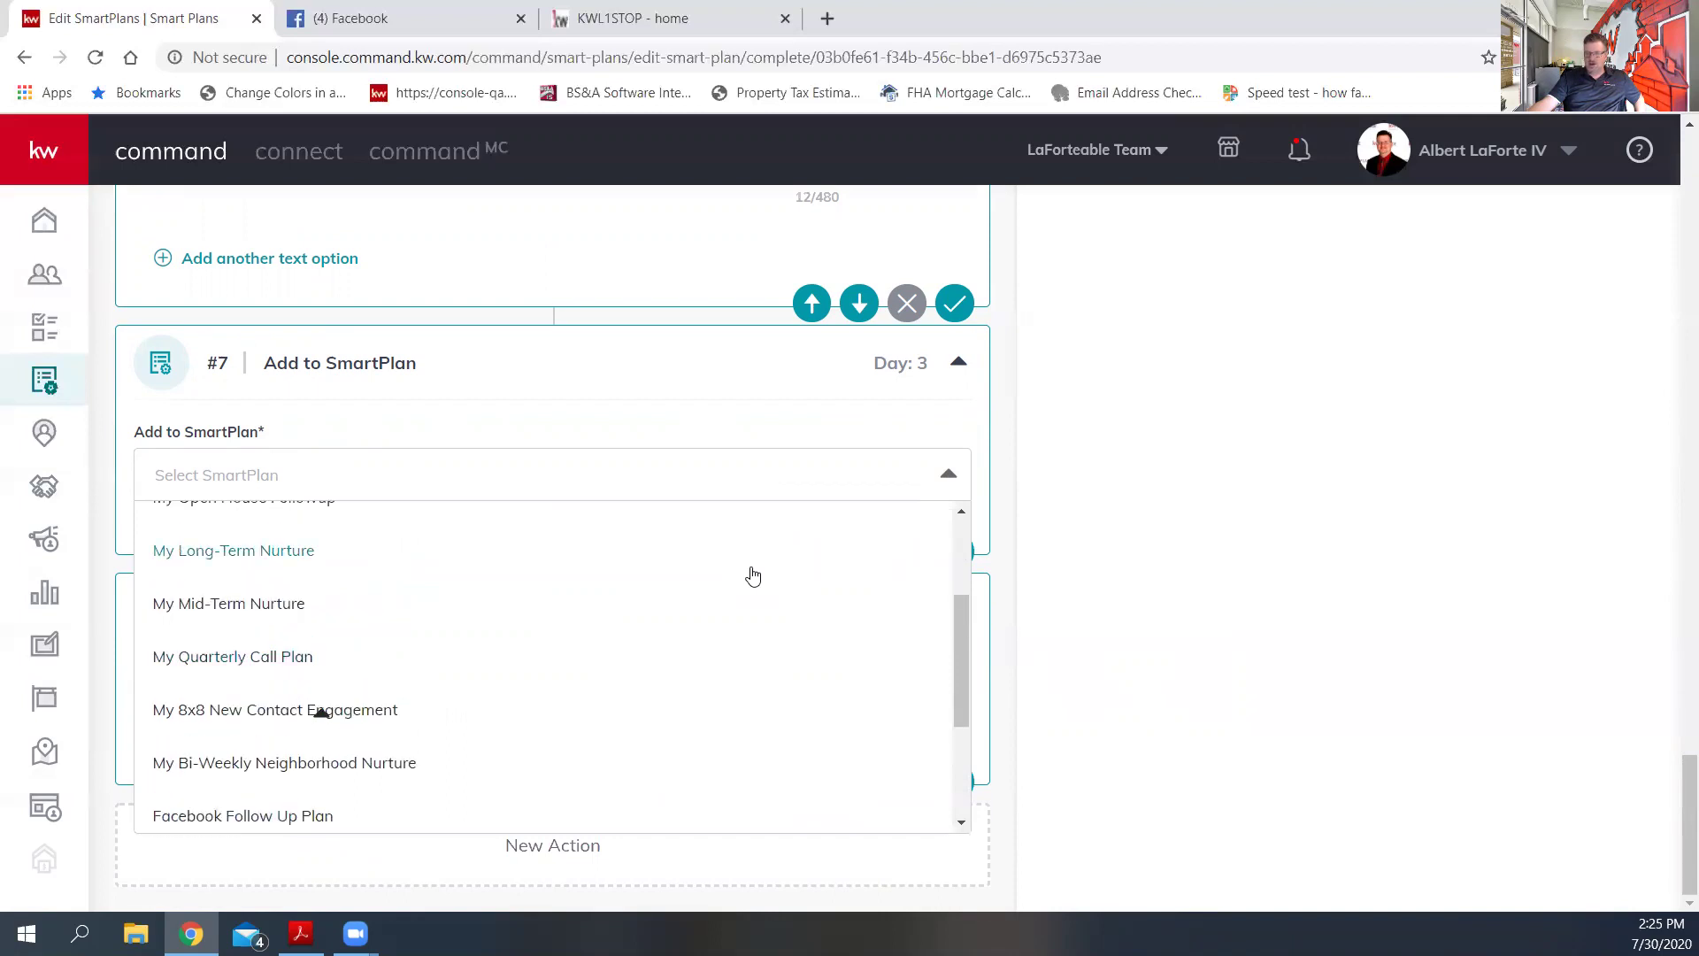
{"action": "left_click", "coordinate": [268, 656]}
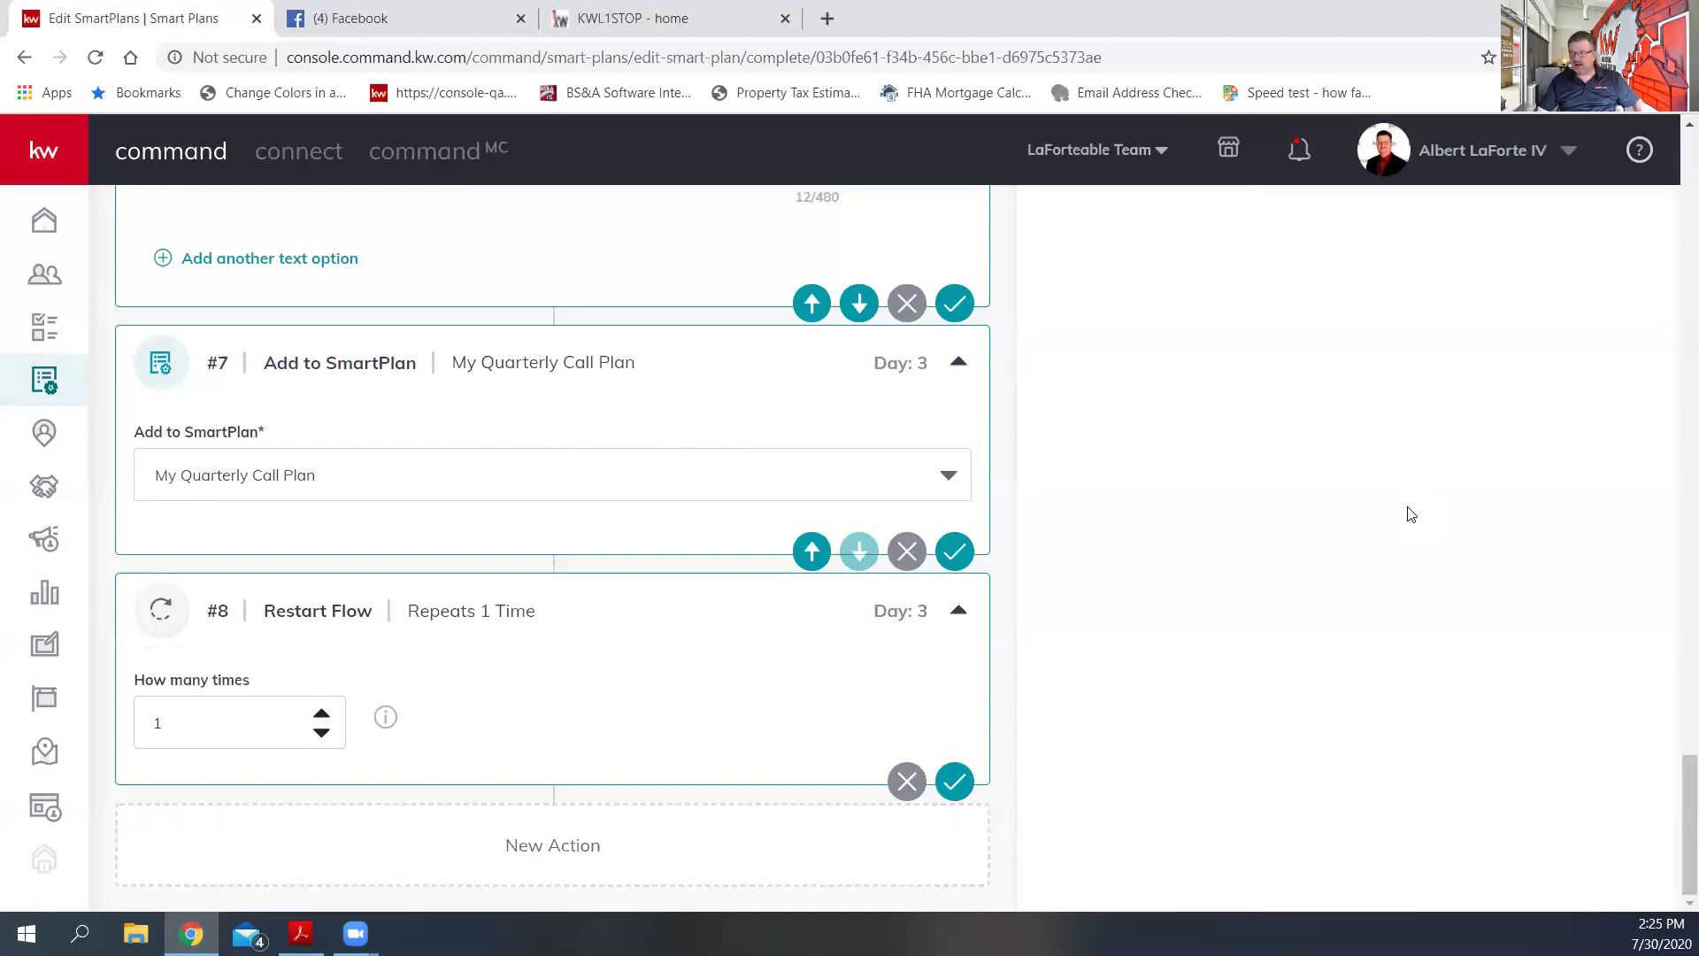
{"action": "scroll", "coordinate": [1416, 509], "scroll_direction": "up", "scroll_amount": 6}
{"action": "scroll", "coordinate": [1425, 505], "scroll_direction": "up", "scroll_amount": 20}
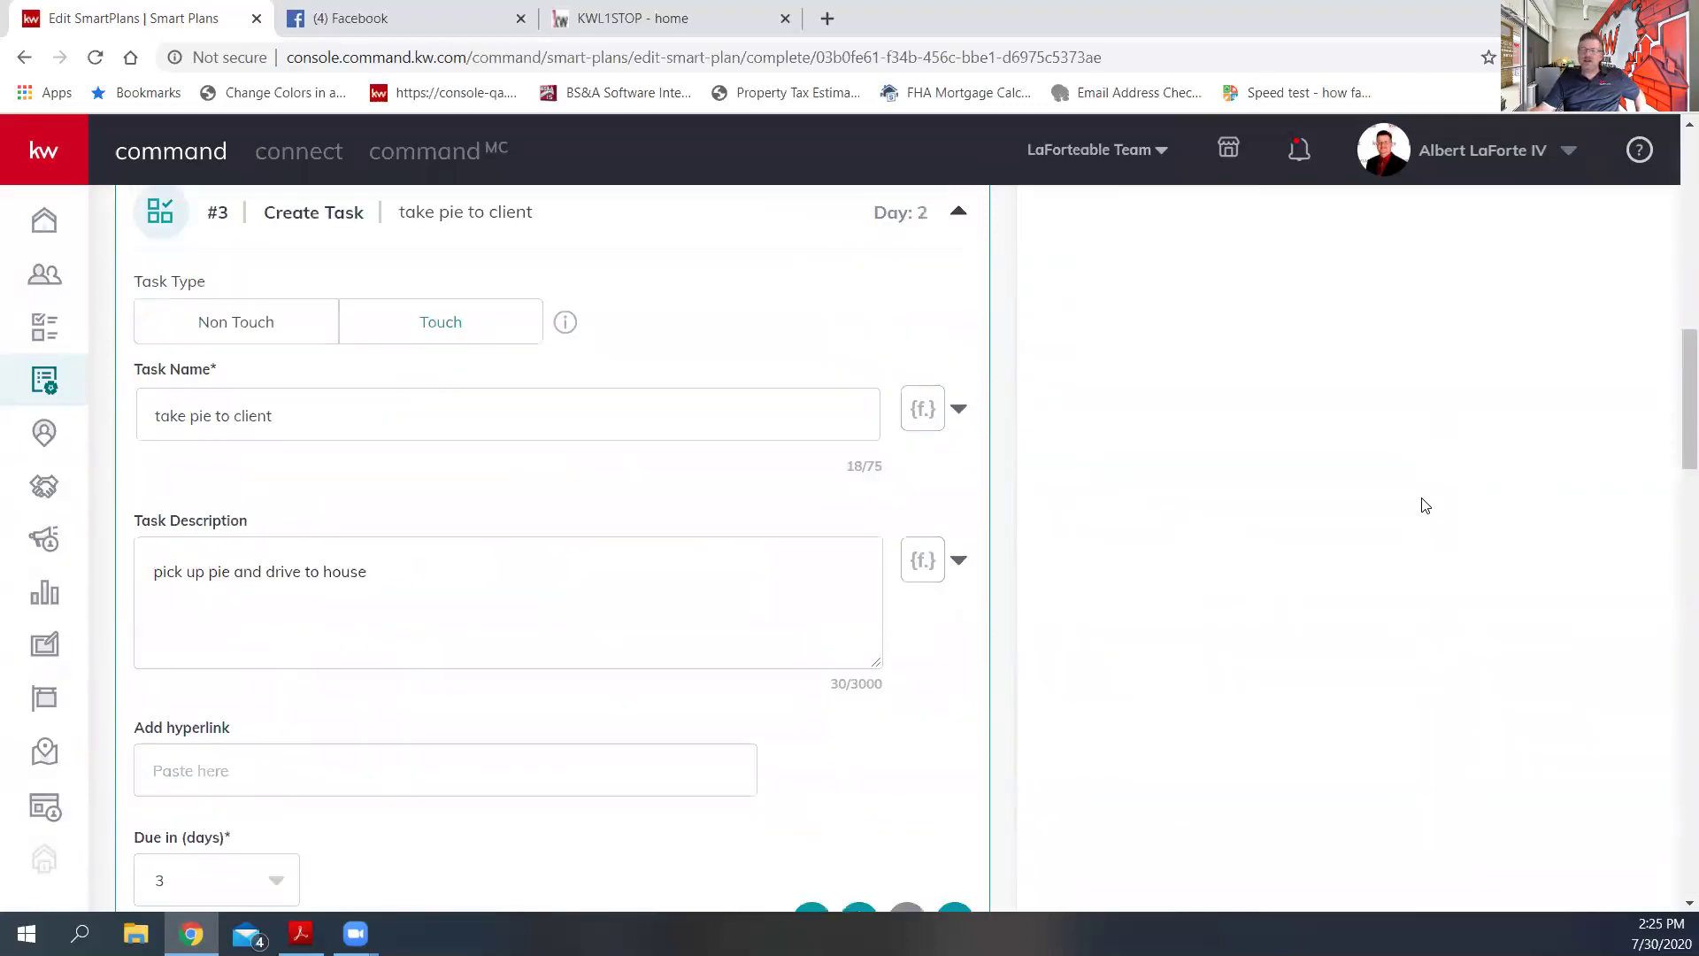
{"action": "scroll", "coordinate": [1425, 506], "scroll_direction": "up", "scroll_amount": 6}
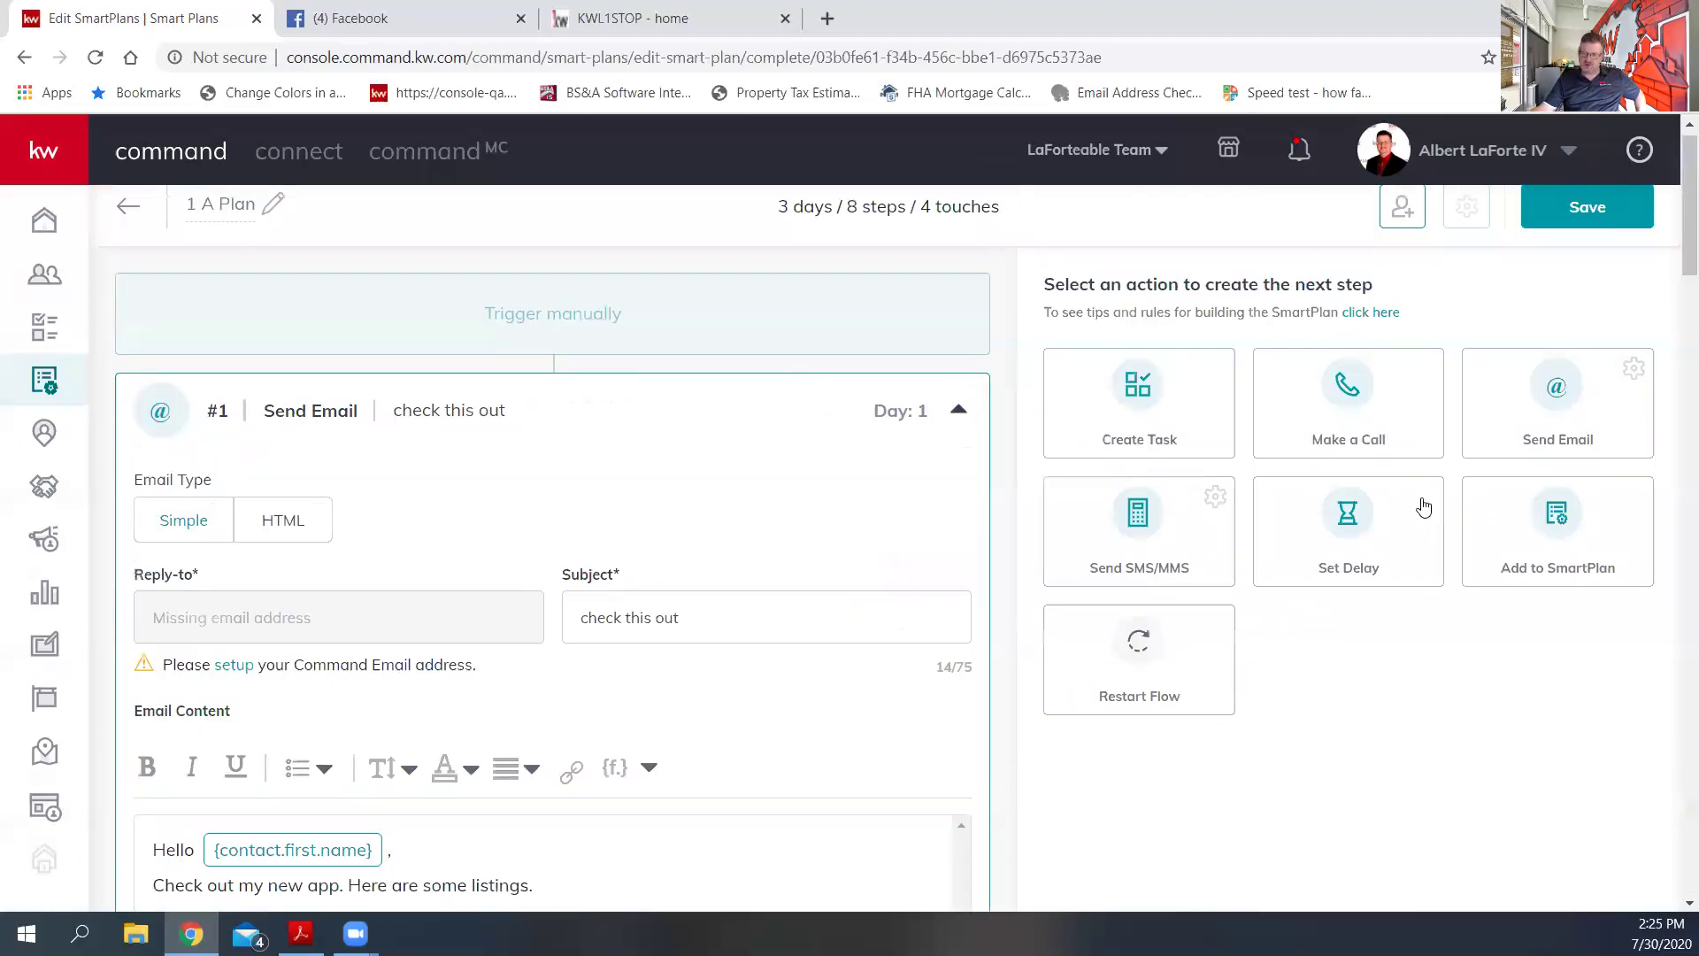
- Try to save the 1 A Plan SmartPlan with its Restart Flow step included
{"action": "scroll", "coordinate": [1423, 507], "scroll_direction": "up", "scroll_amount": 1}
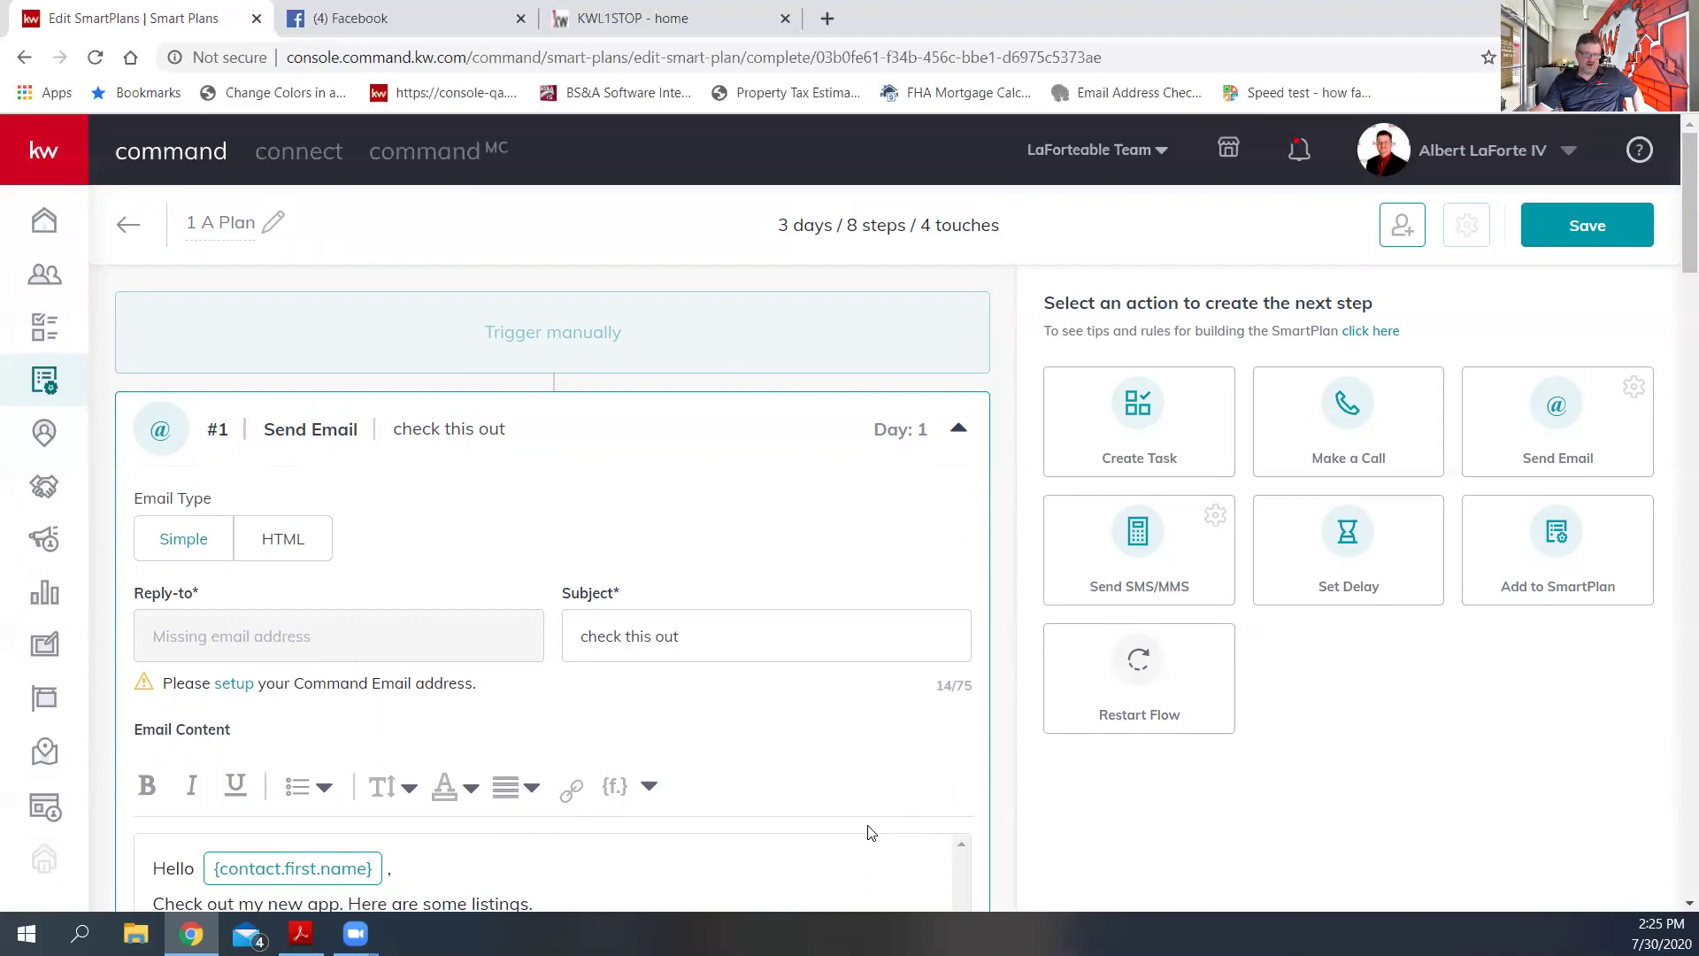
{"action": "scroll", "coordinate": [781, 690], "scroll_direction": "down", "scroll_amount": 2}
{"action": "scroll", "coordinate": [781, 686], "scroll_direction": "up", "scroll_amount": 2}
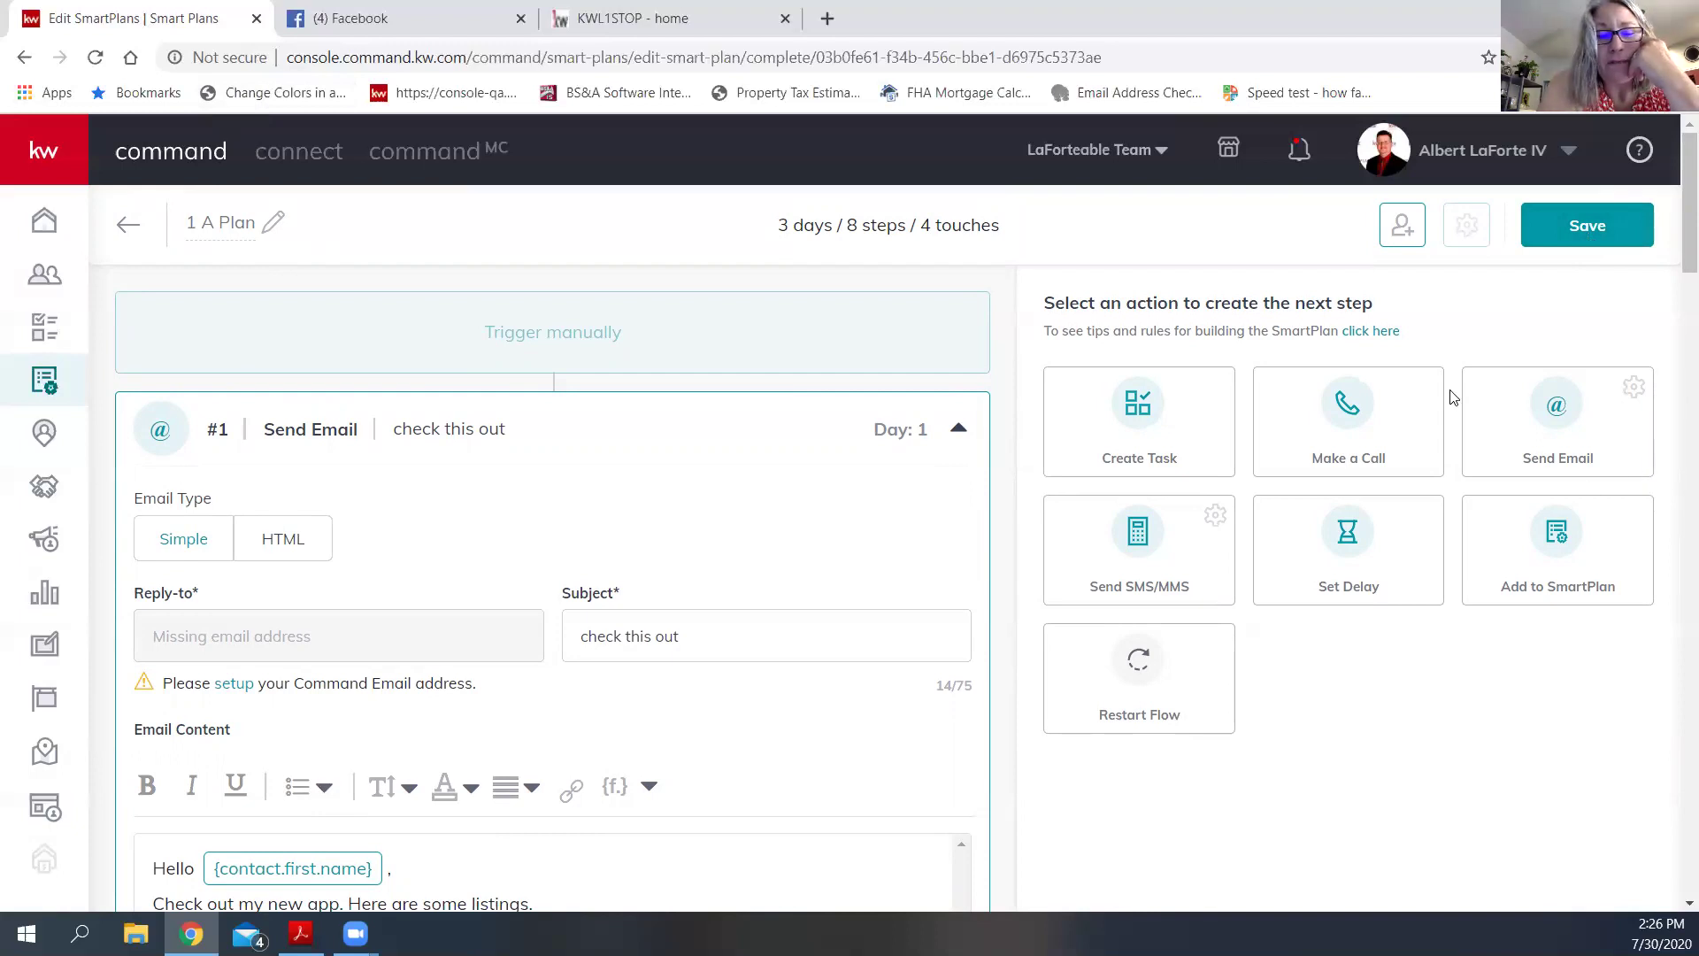
{"action": "left_click", "coordinate": [1588, 237]}
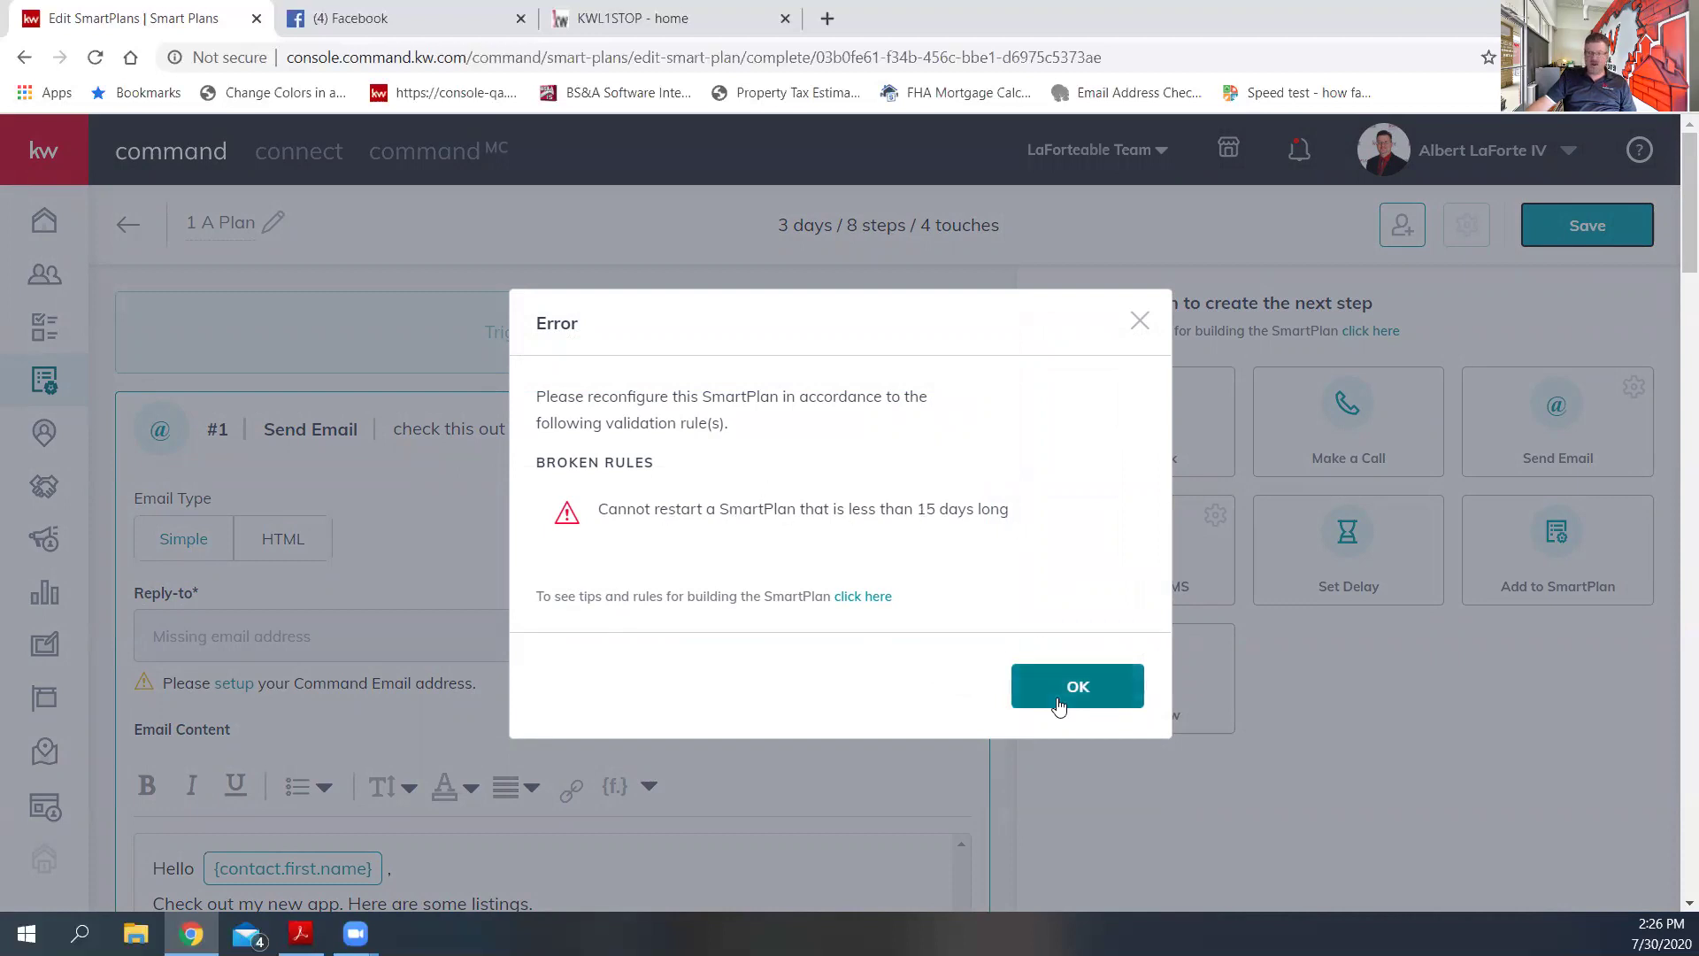
{"action": "left_click", "coordinate": [1112, 699]}
- Delete the Restart Flow step at the end of the plan and save the SmartPlan
{"action": "scroll", "coordinate": [880, 736], "scroll_direction": "down", "scroll_amount": 4}
{"action": "scroll", "coordinate": [878, 737], "scroll_direction": "down", "scroll_amount": 20}
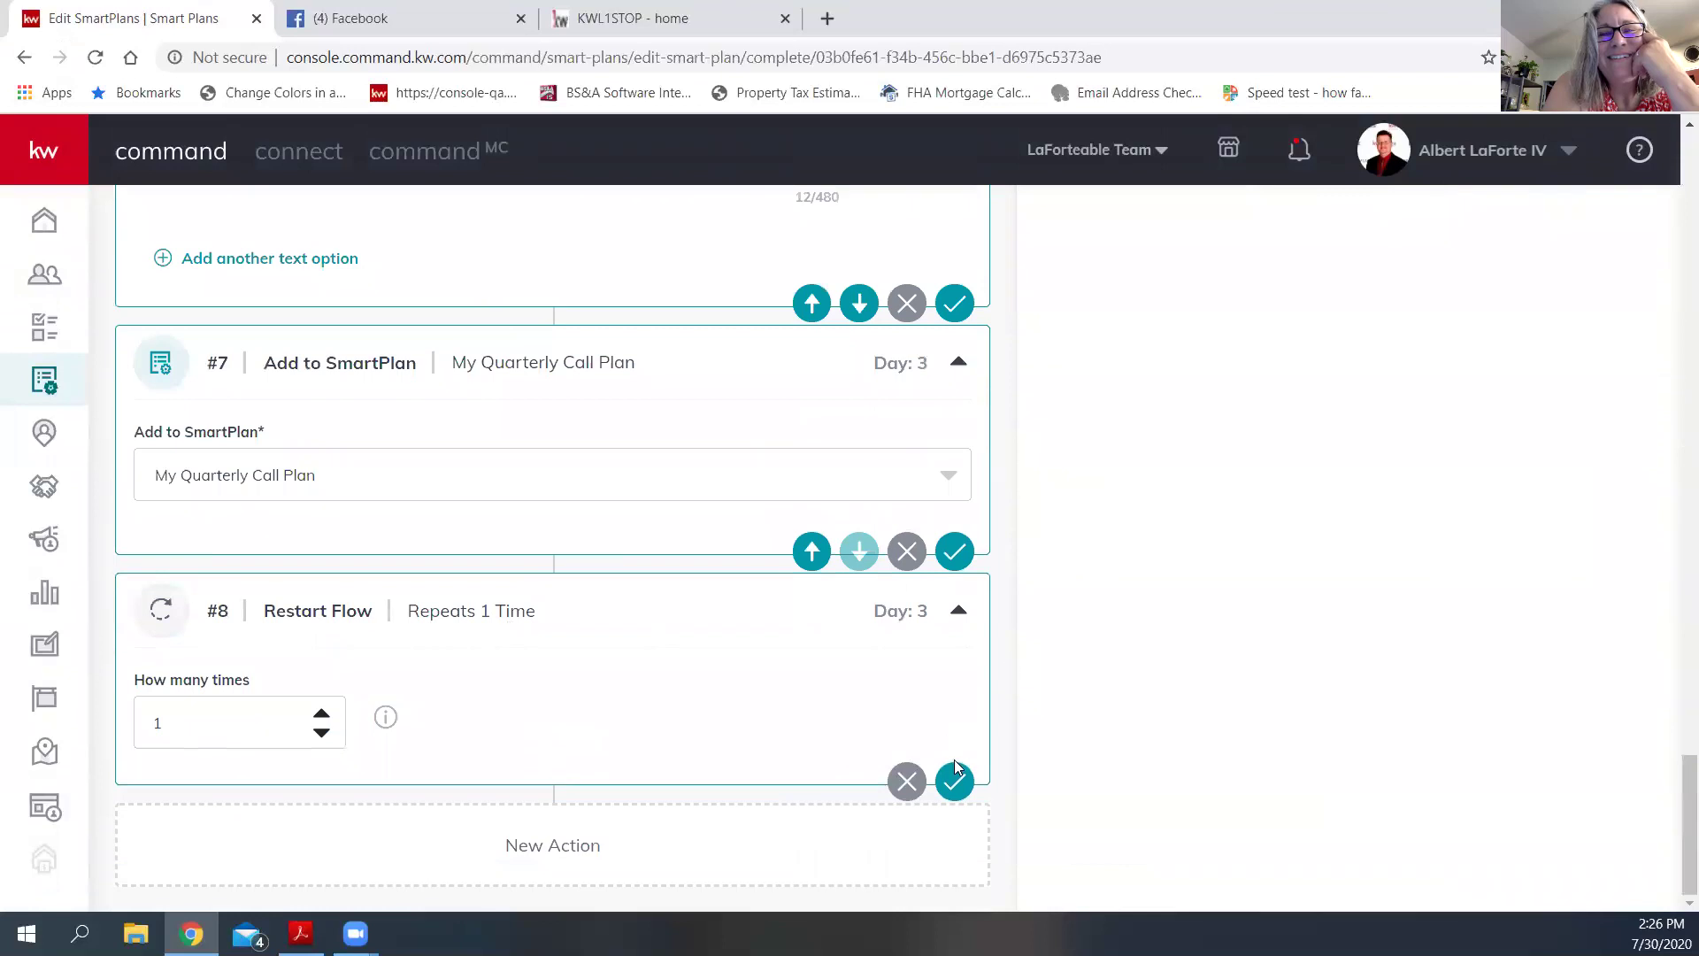
{"action": "left_click", "coordinate": [907, 782]}
{"action": "left_click", "coordinate": [920, 595]}
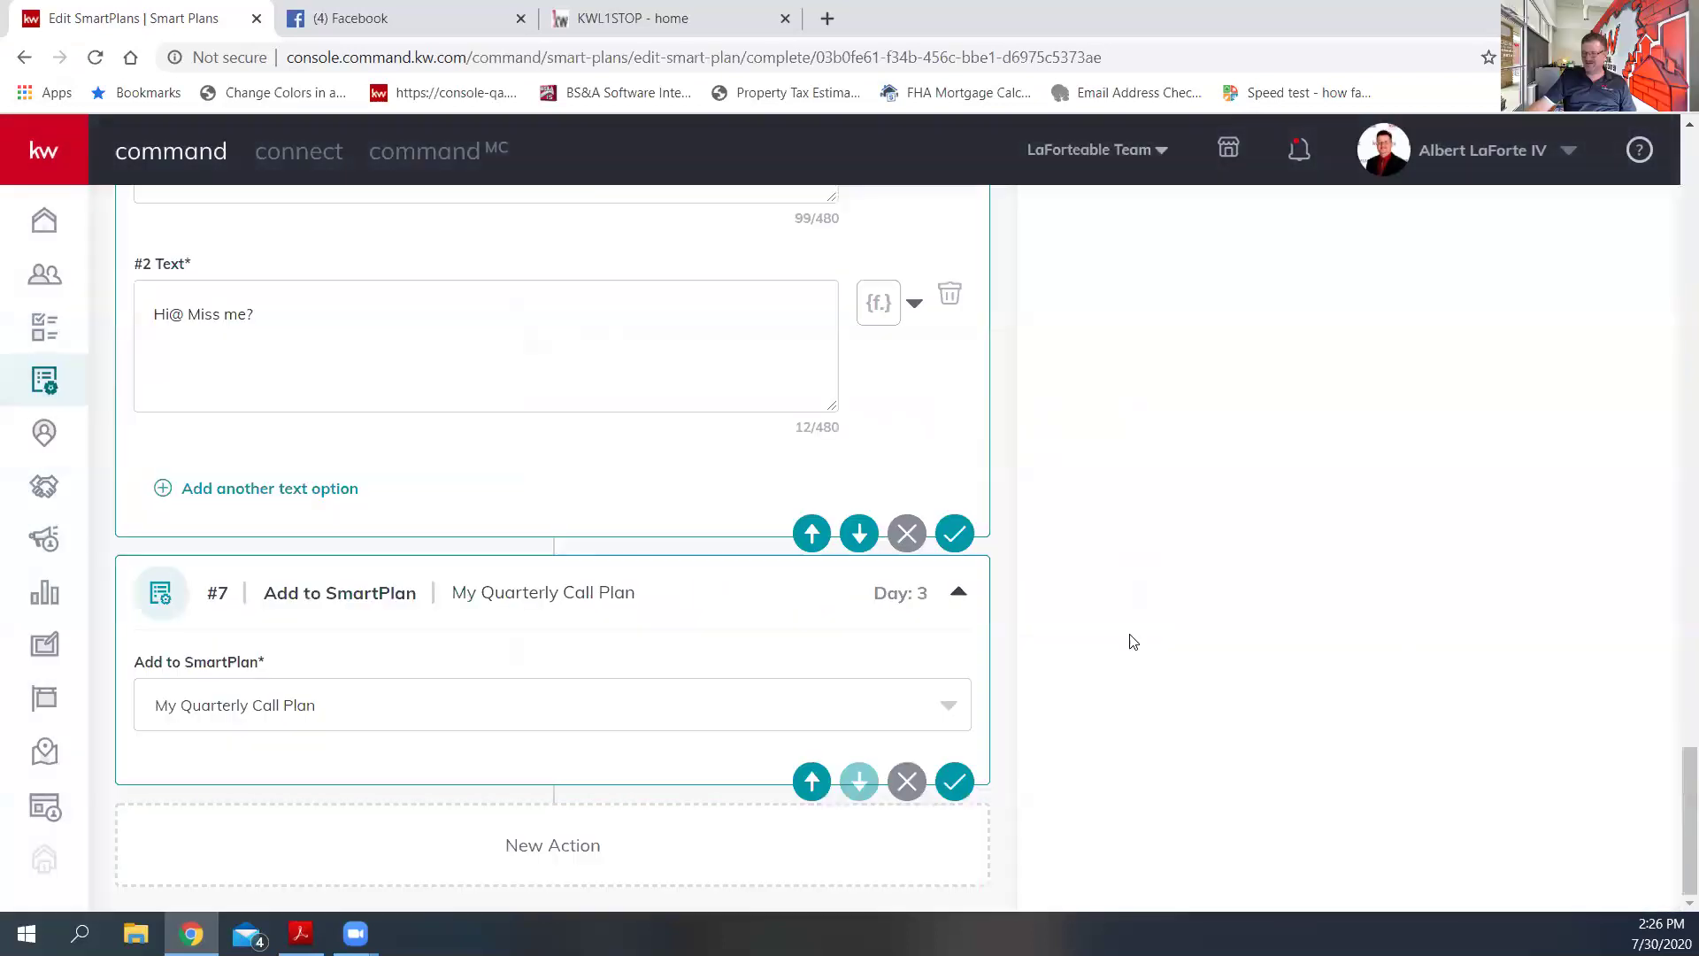
{"action": "scroll", "coordinate": [1422, 664], "scroll_direction": "up", "scroll_amount": 20}
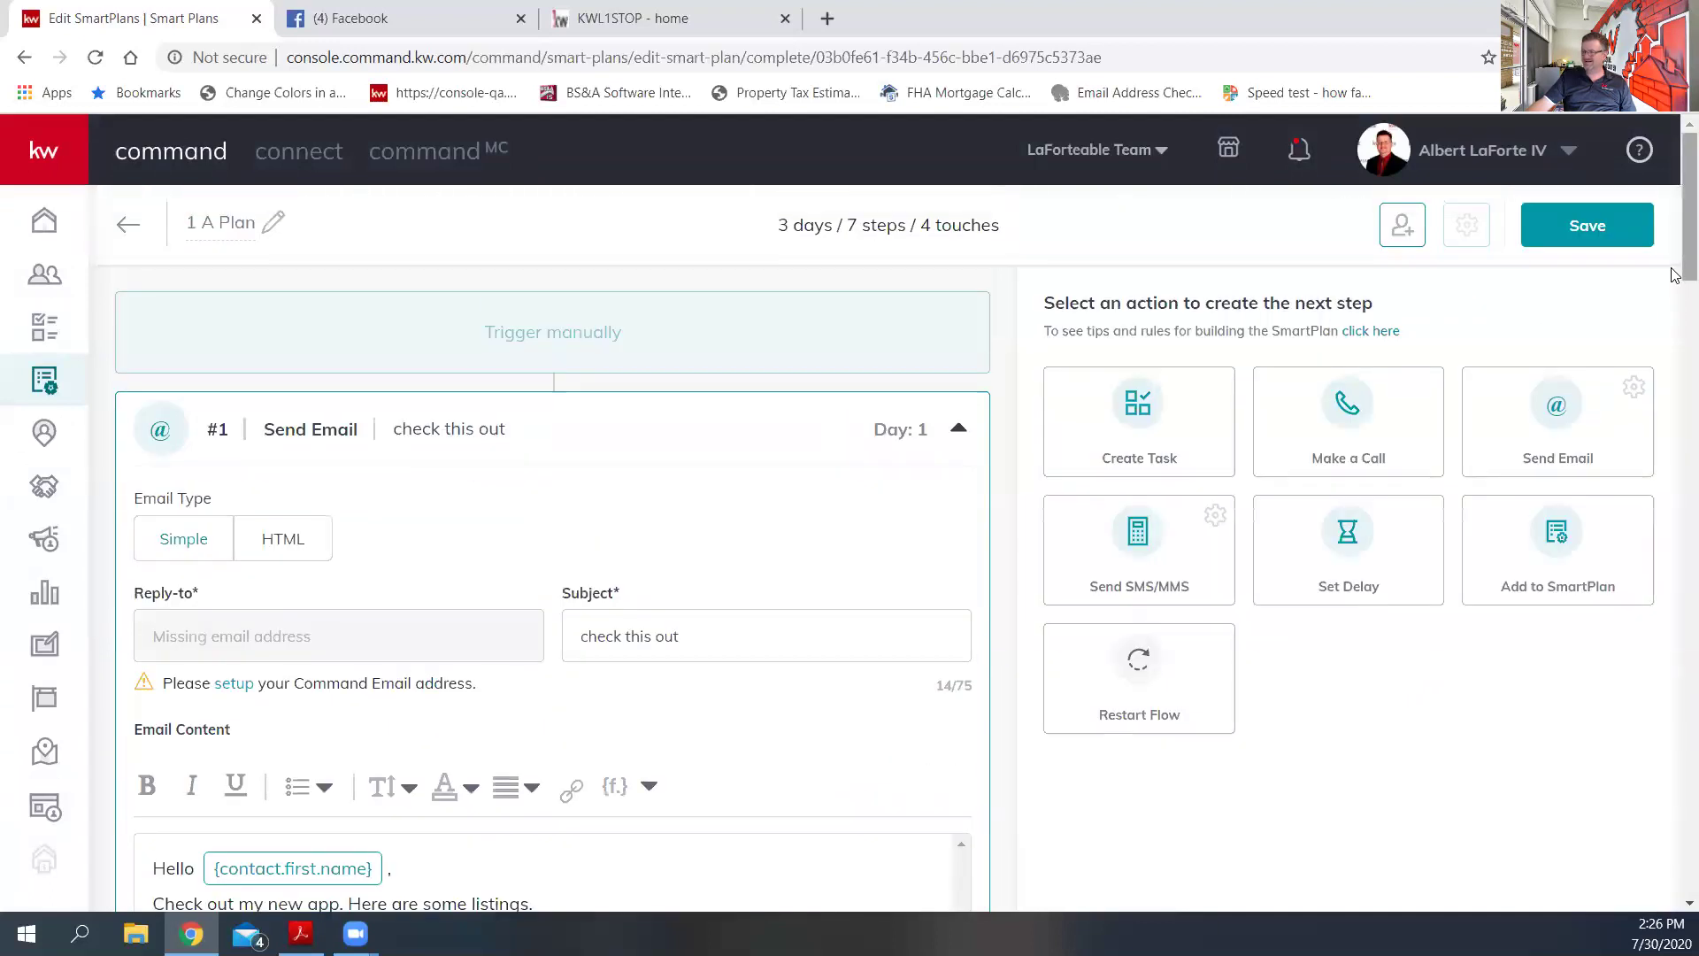
{"action": "left_click", "coordinate": [1620, 225]}
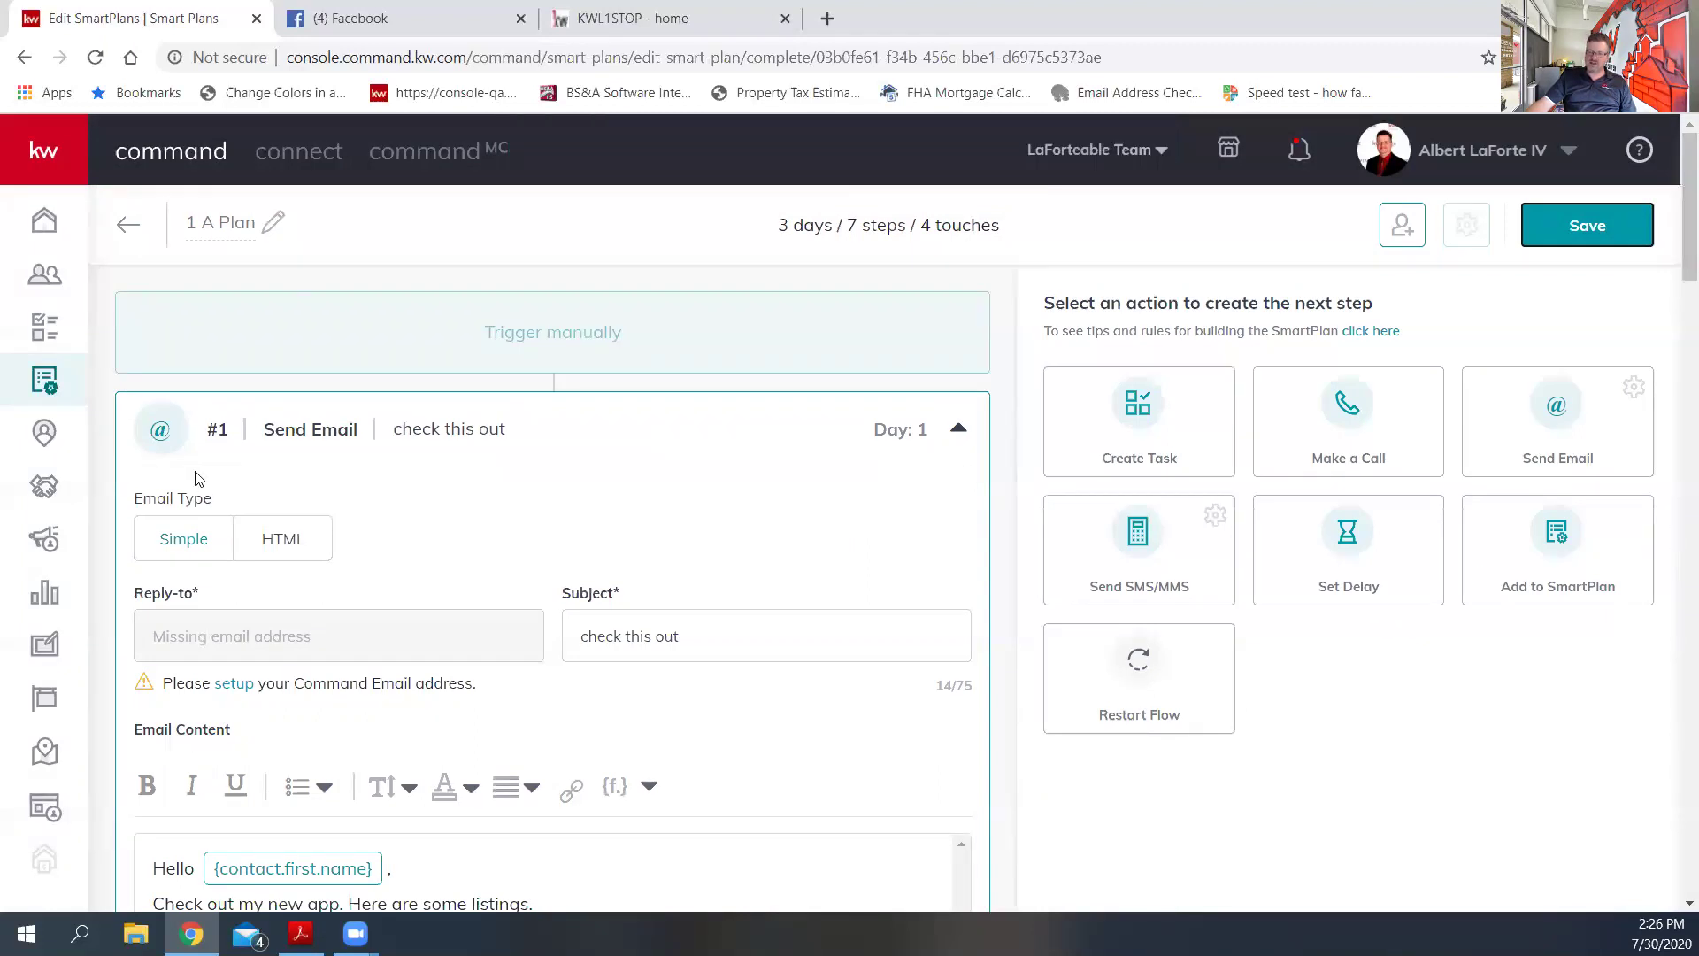
- Leave the plan editor and look through the ready-made plans in the SmartPlans library
{"action": "left_click", "coordinate": [49, 381]}
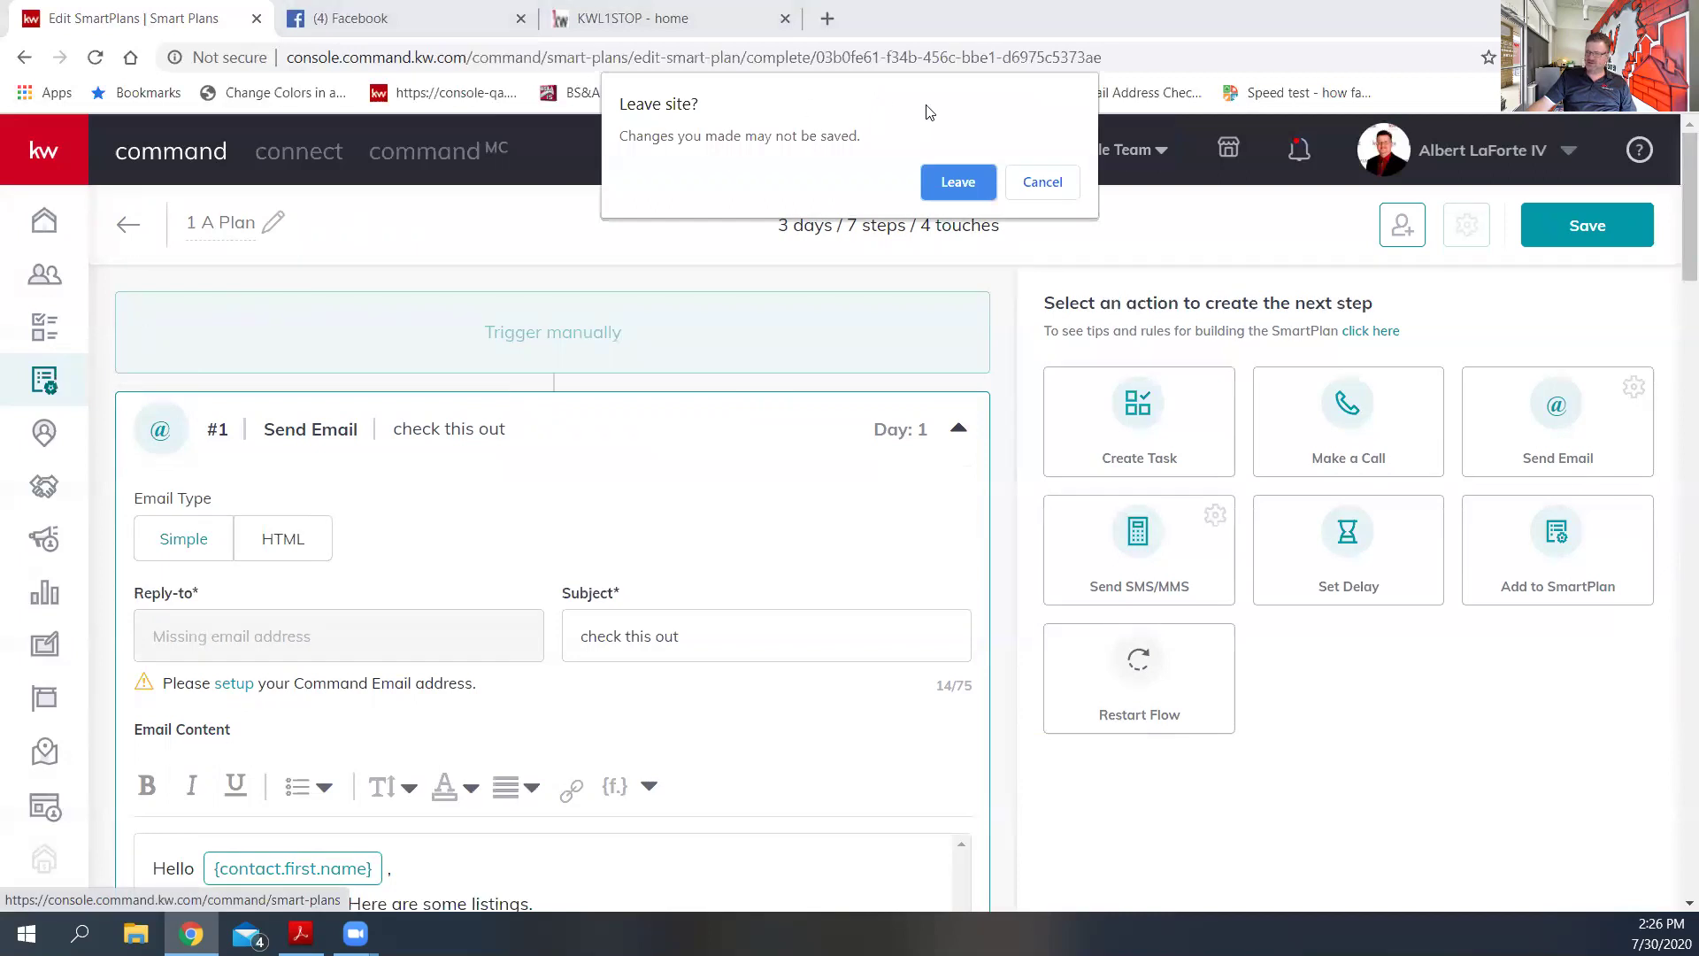
{"action": "left_click", "coordinate": [956, 182]}
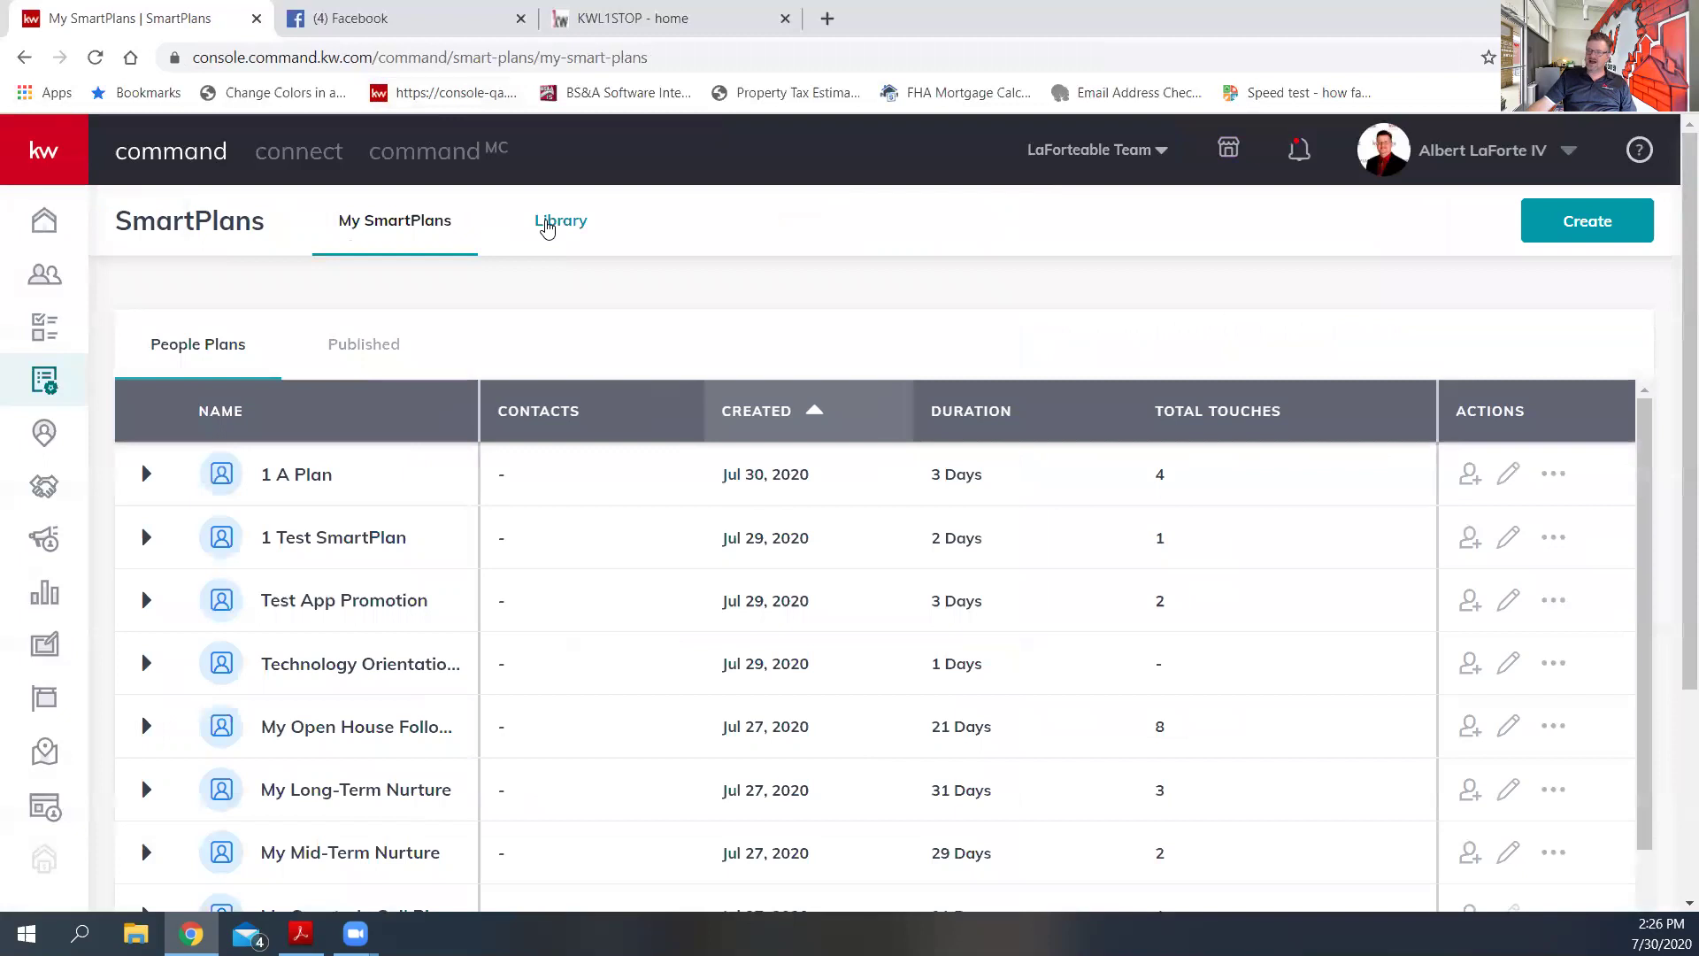
{"action": "left_click", "coordinate": [547, 226]}
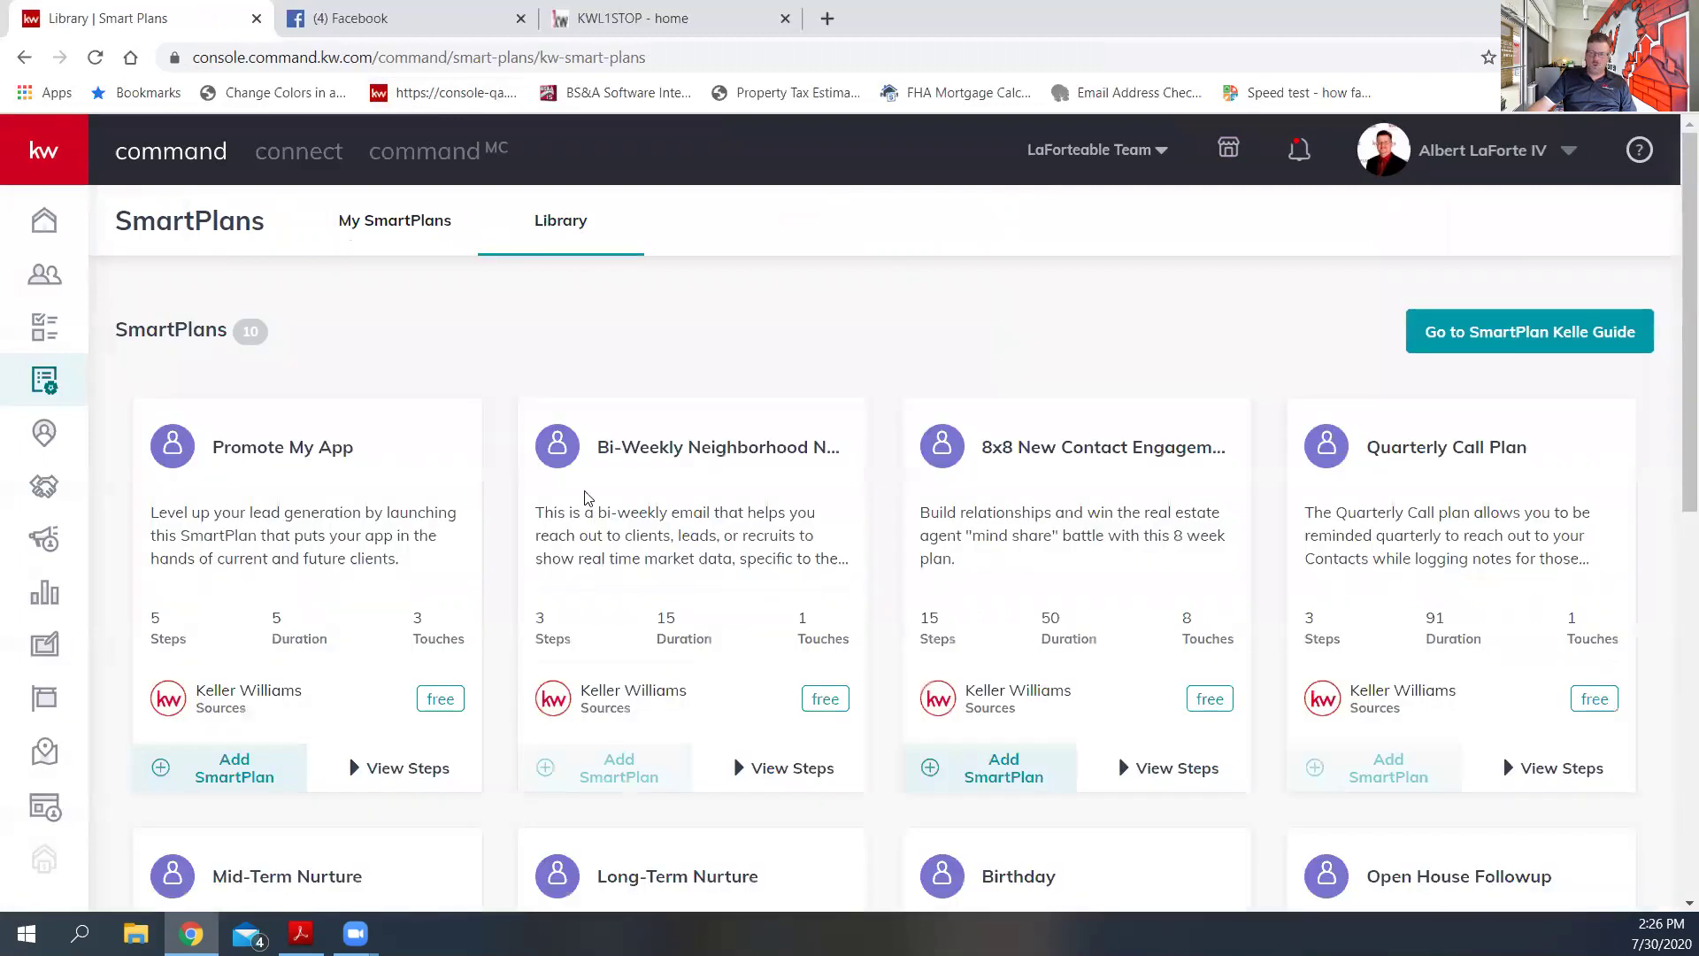
{"action": "scroll", "coordinate": [595, 517], "scroll_direction": "down", "scroll_amount": 3}
{"action": "scroll", "coordinate": [595, 517], "scroll_direction": "down", "scroll_amount": 6}
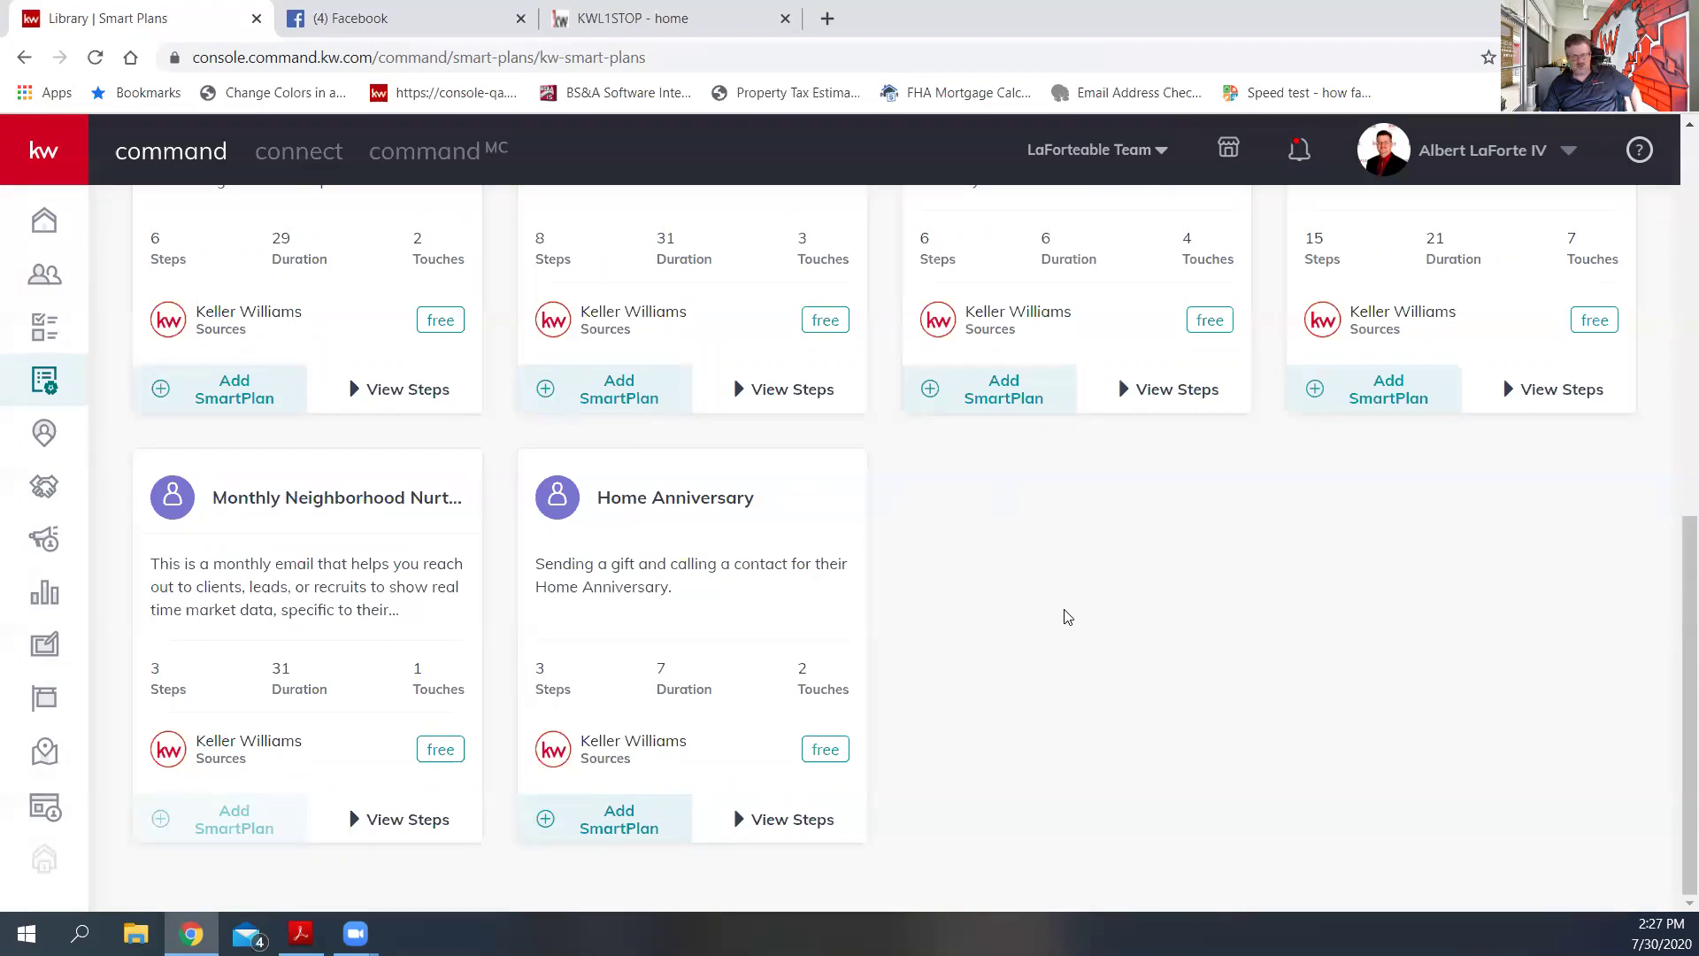
{"action": "scroll", "coordinate": [1135, 686], "scroll_direction": "up", "scroll_amount": 5}
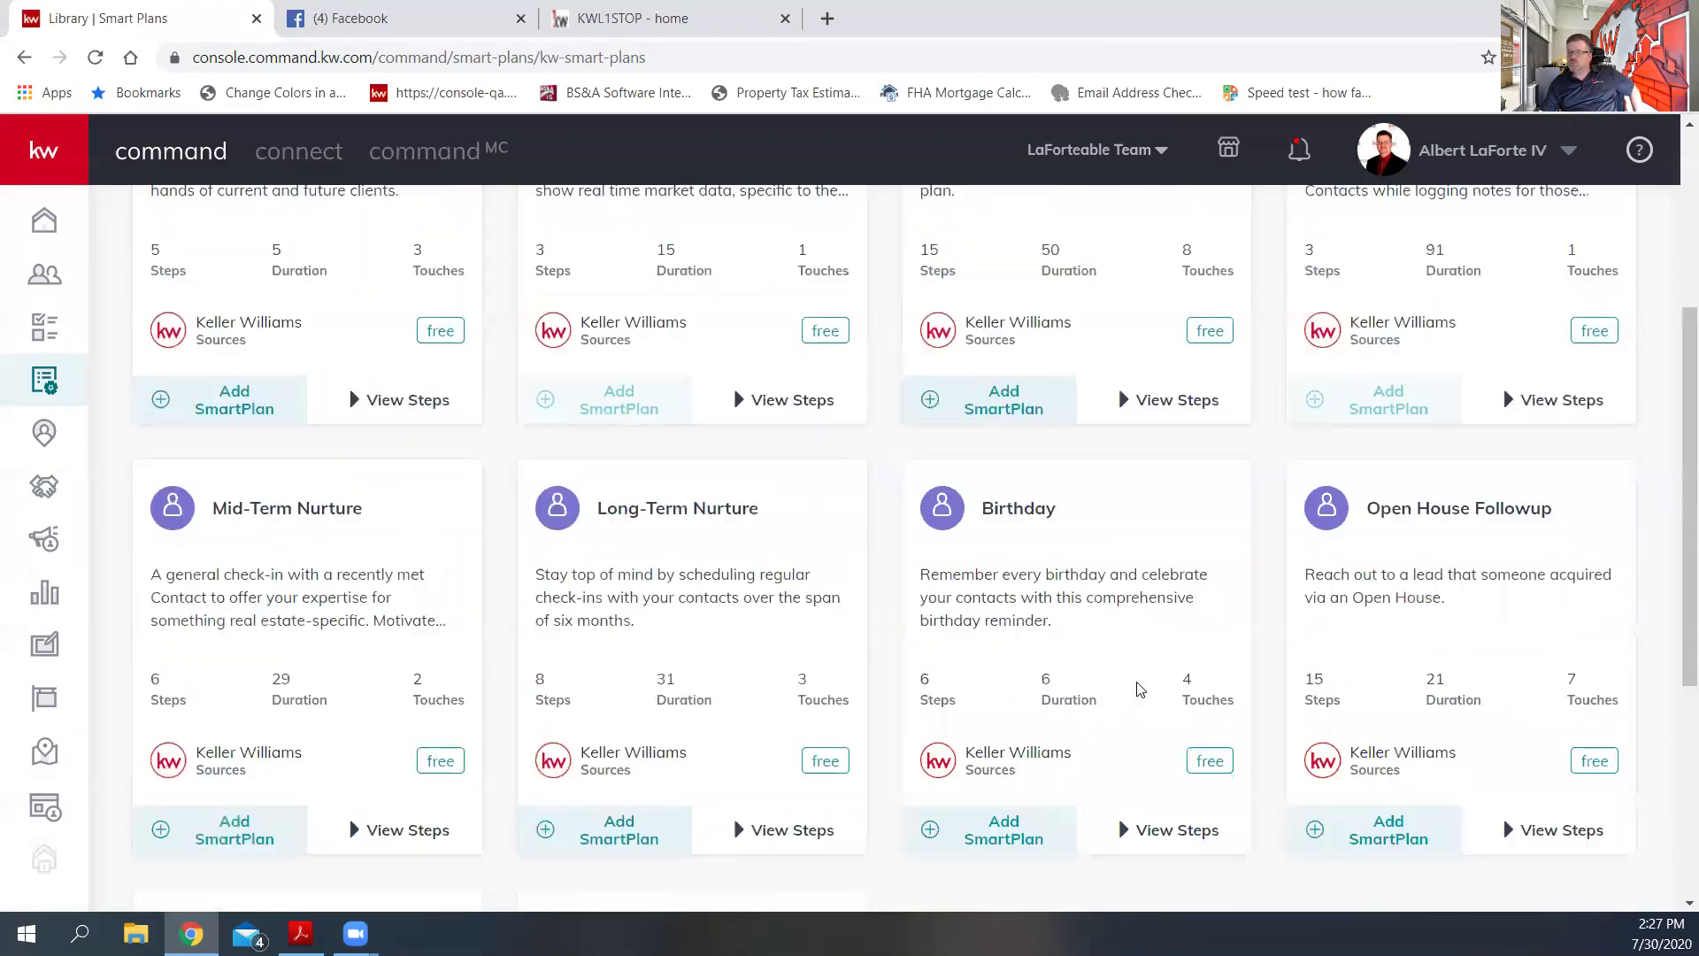
{"action": "scroll", "coordinate": [1139, 693], "scroll_direction": "up", "scroll_amount": 4}
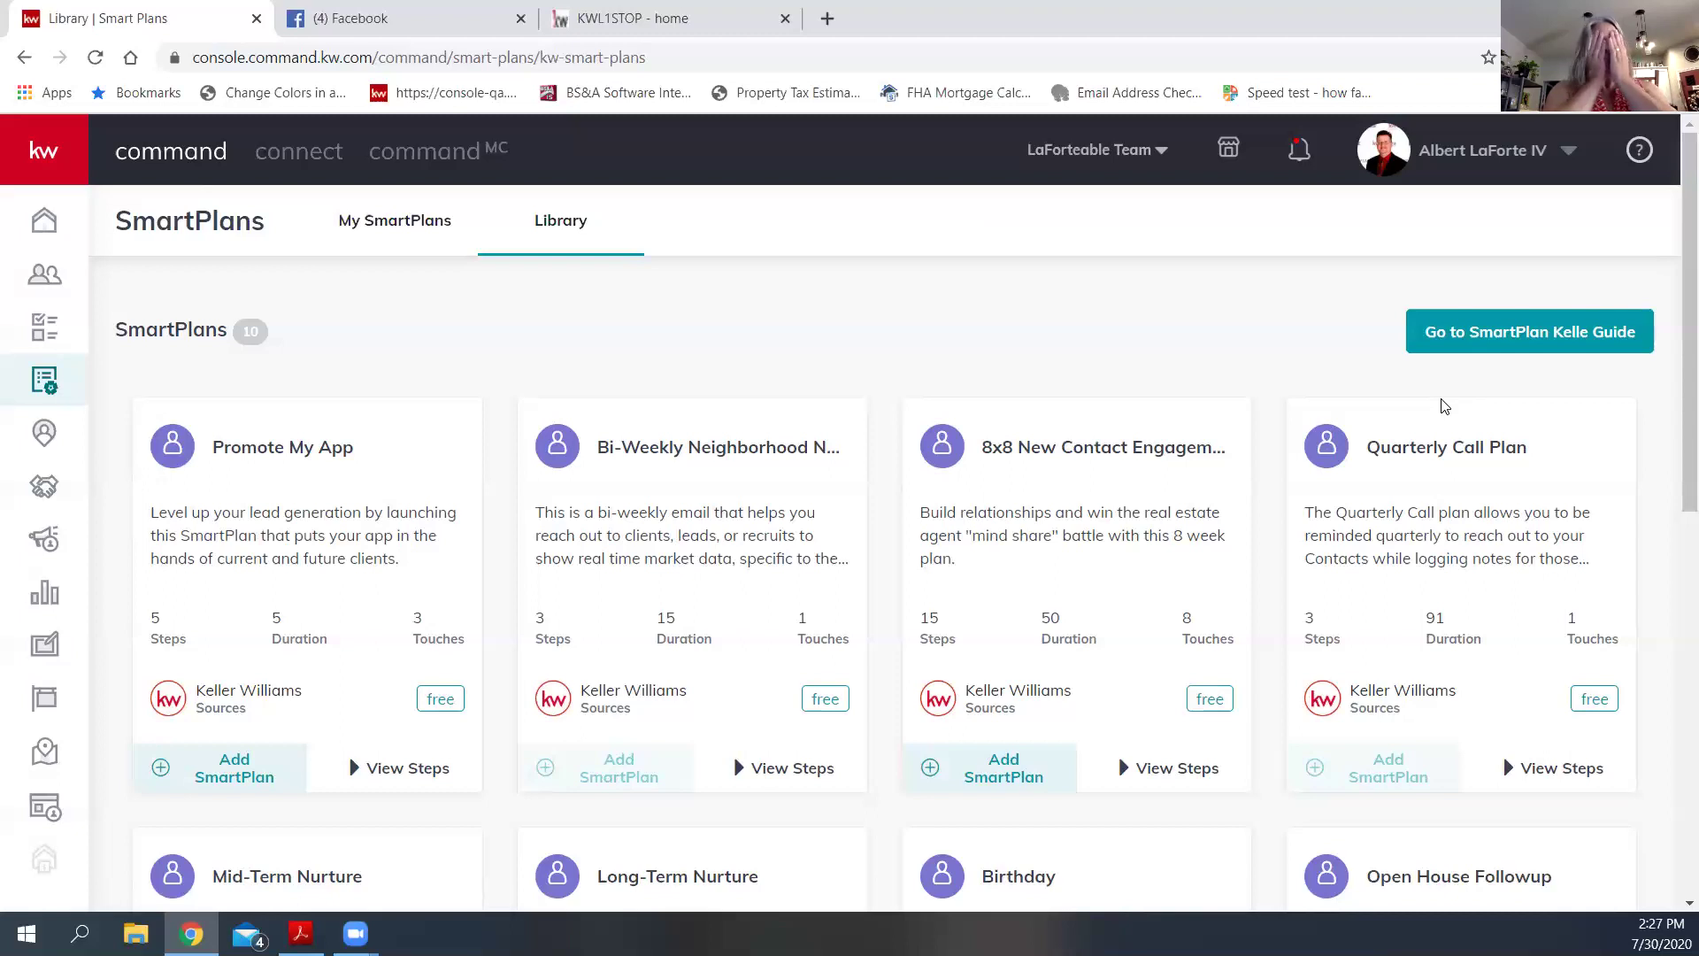
{"action": "scroll", "coordinate": [1444, 406], "scroll_direction": "down", "scroll_amount": 3}
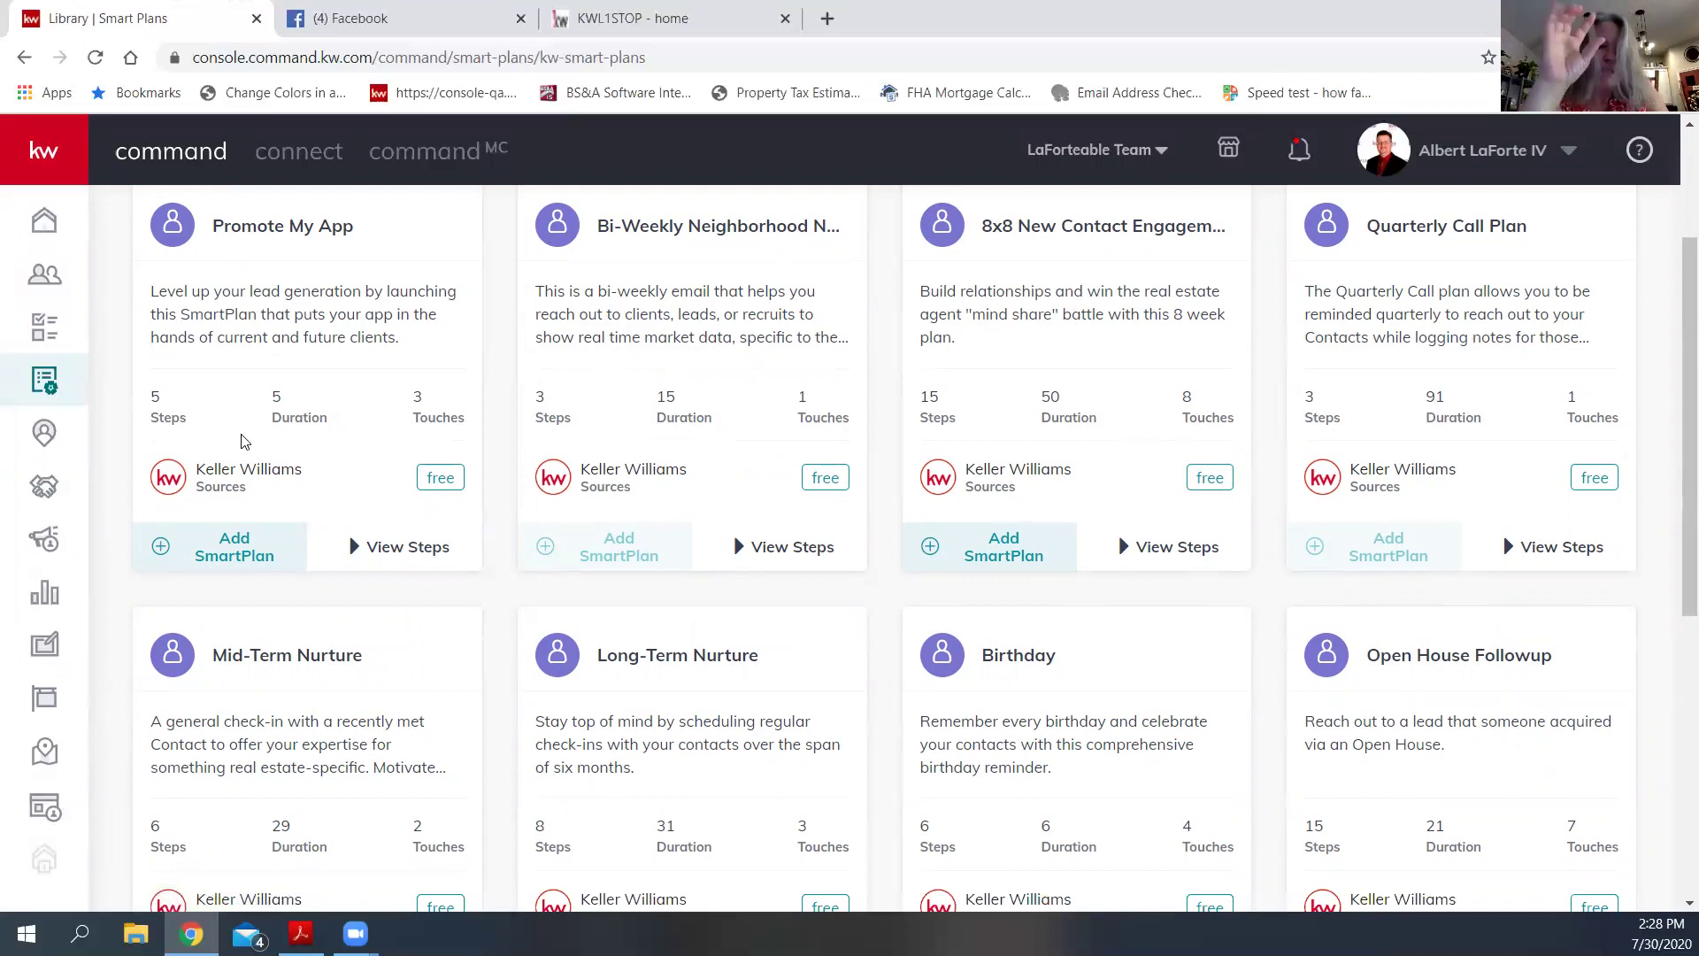
{"action": "scroll", "coordinate": [245, 441], "scroll_direction": "up", "scroll_amount": 3}
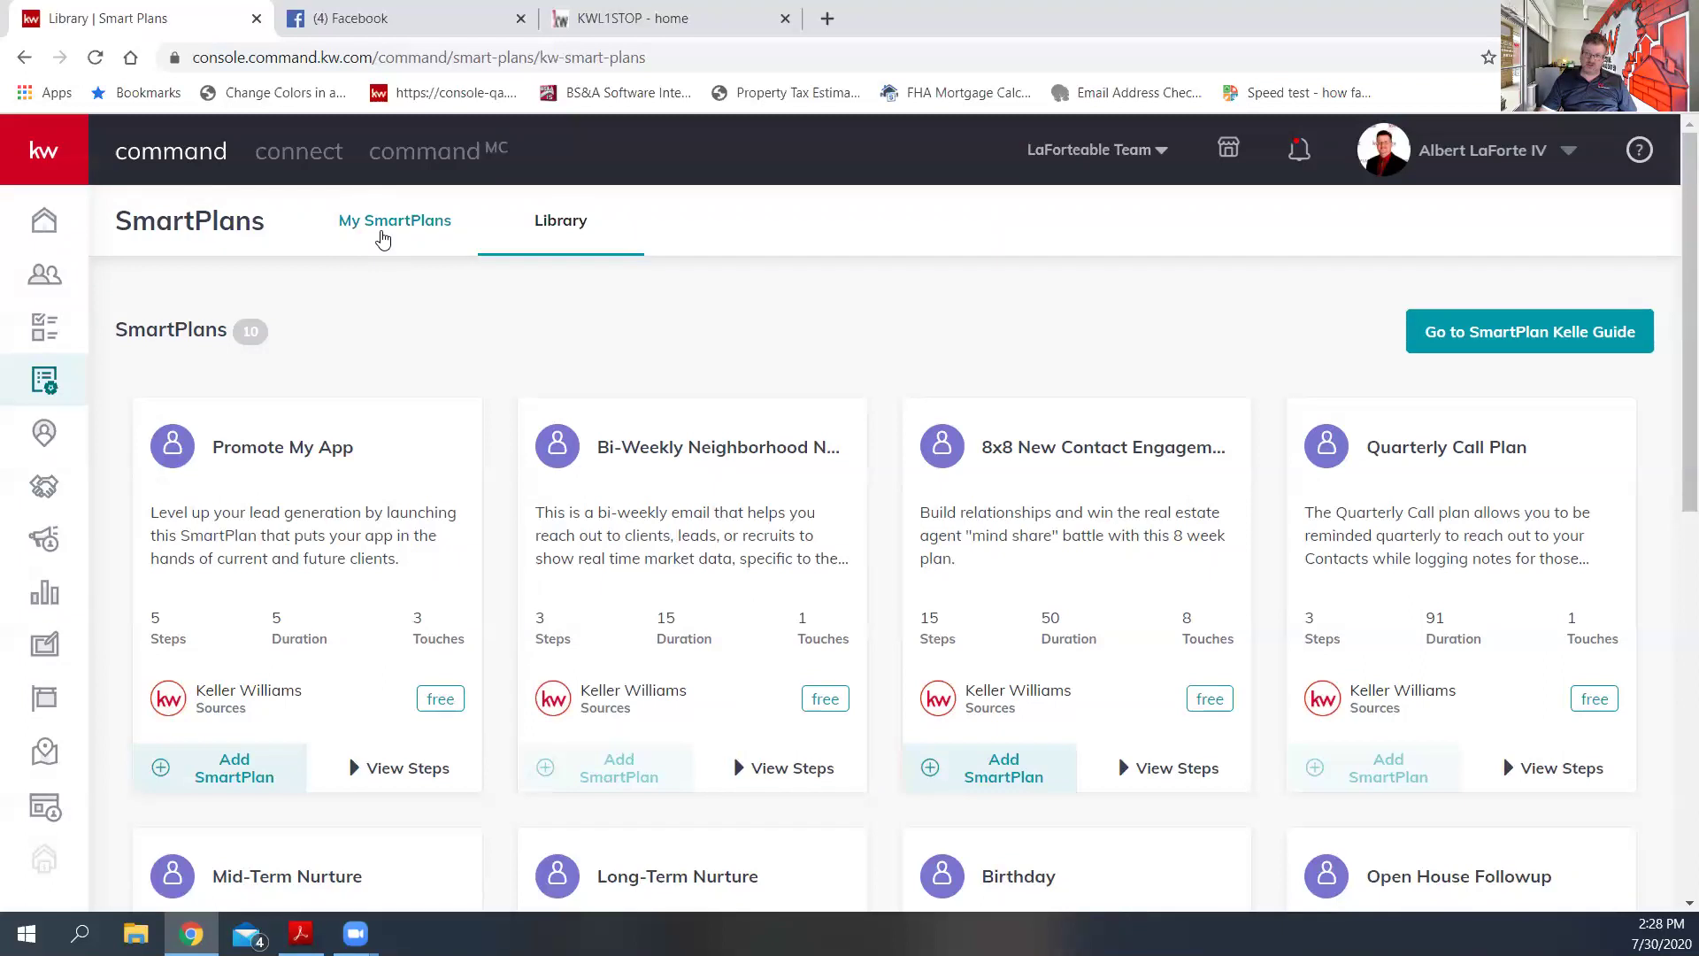
- Open My Mid-Term Nurture from the personal SmartPlans for editing and examine its initial Add to SmartPlan step
{"action": "left_click", "coordinate": [382, 239]}
{"action": "scroll", "coordinate": [1045, 597], "scroll_direction": "down", "scroll_amount": 3}
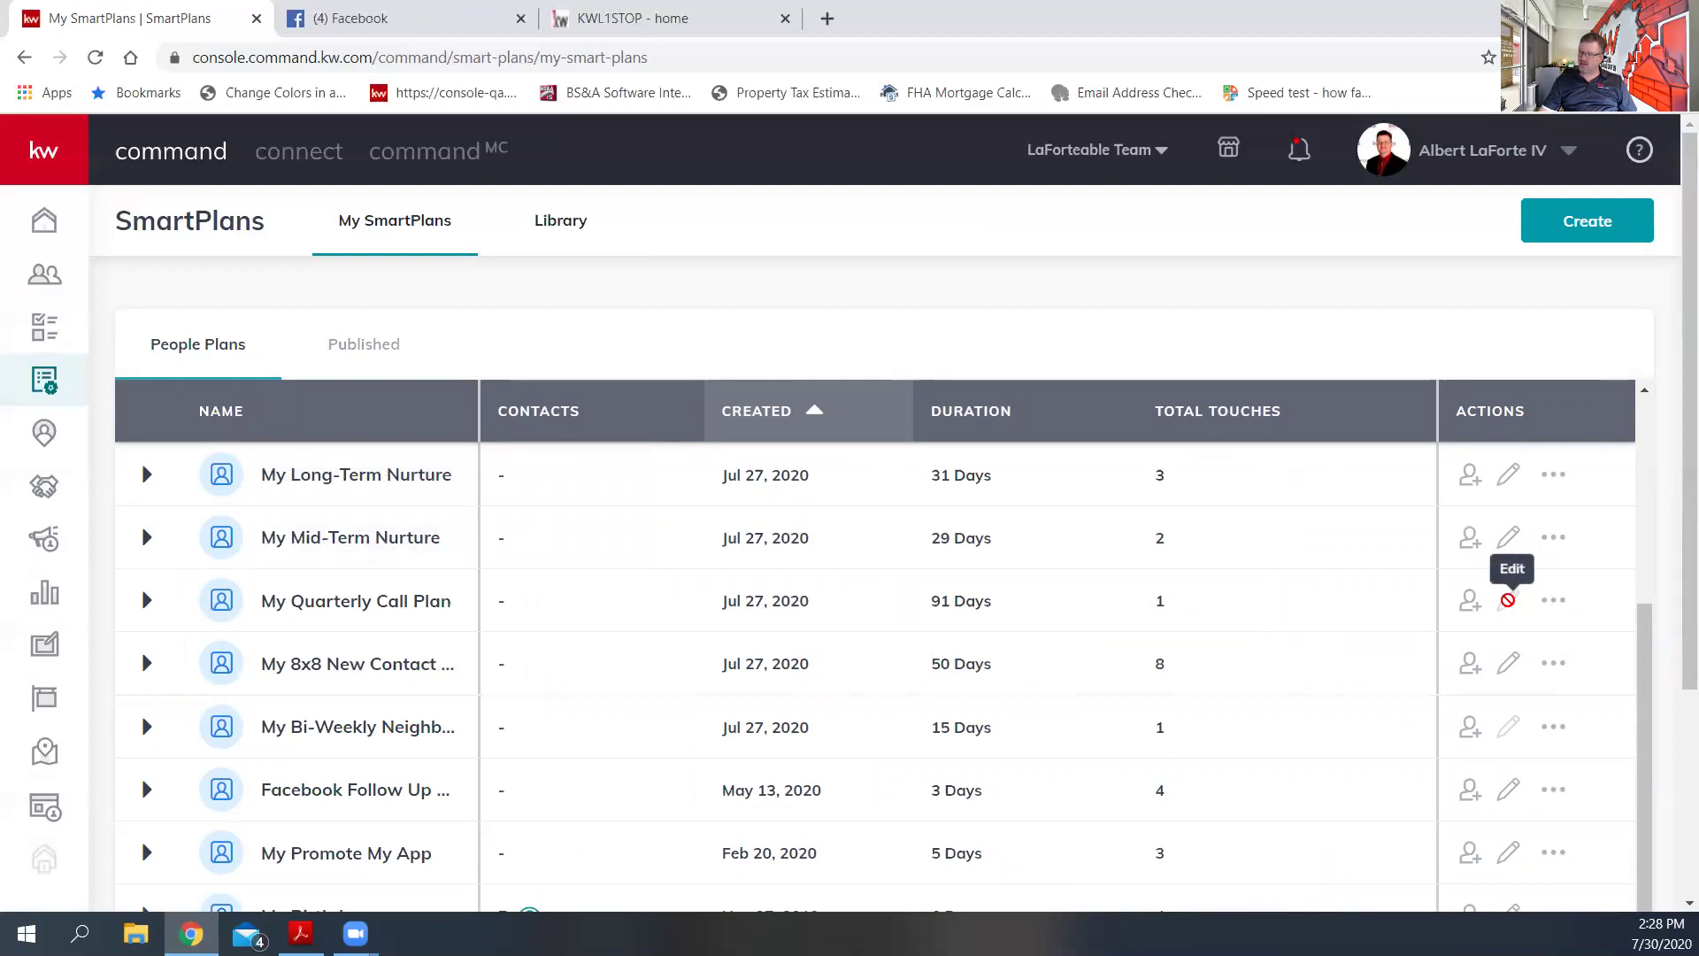
{"action": "left_click", "coordinate": [1510, 542]}
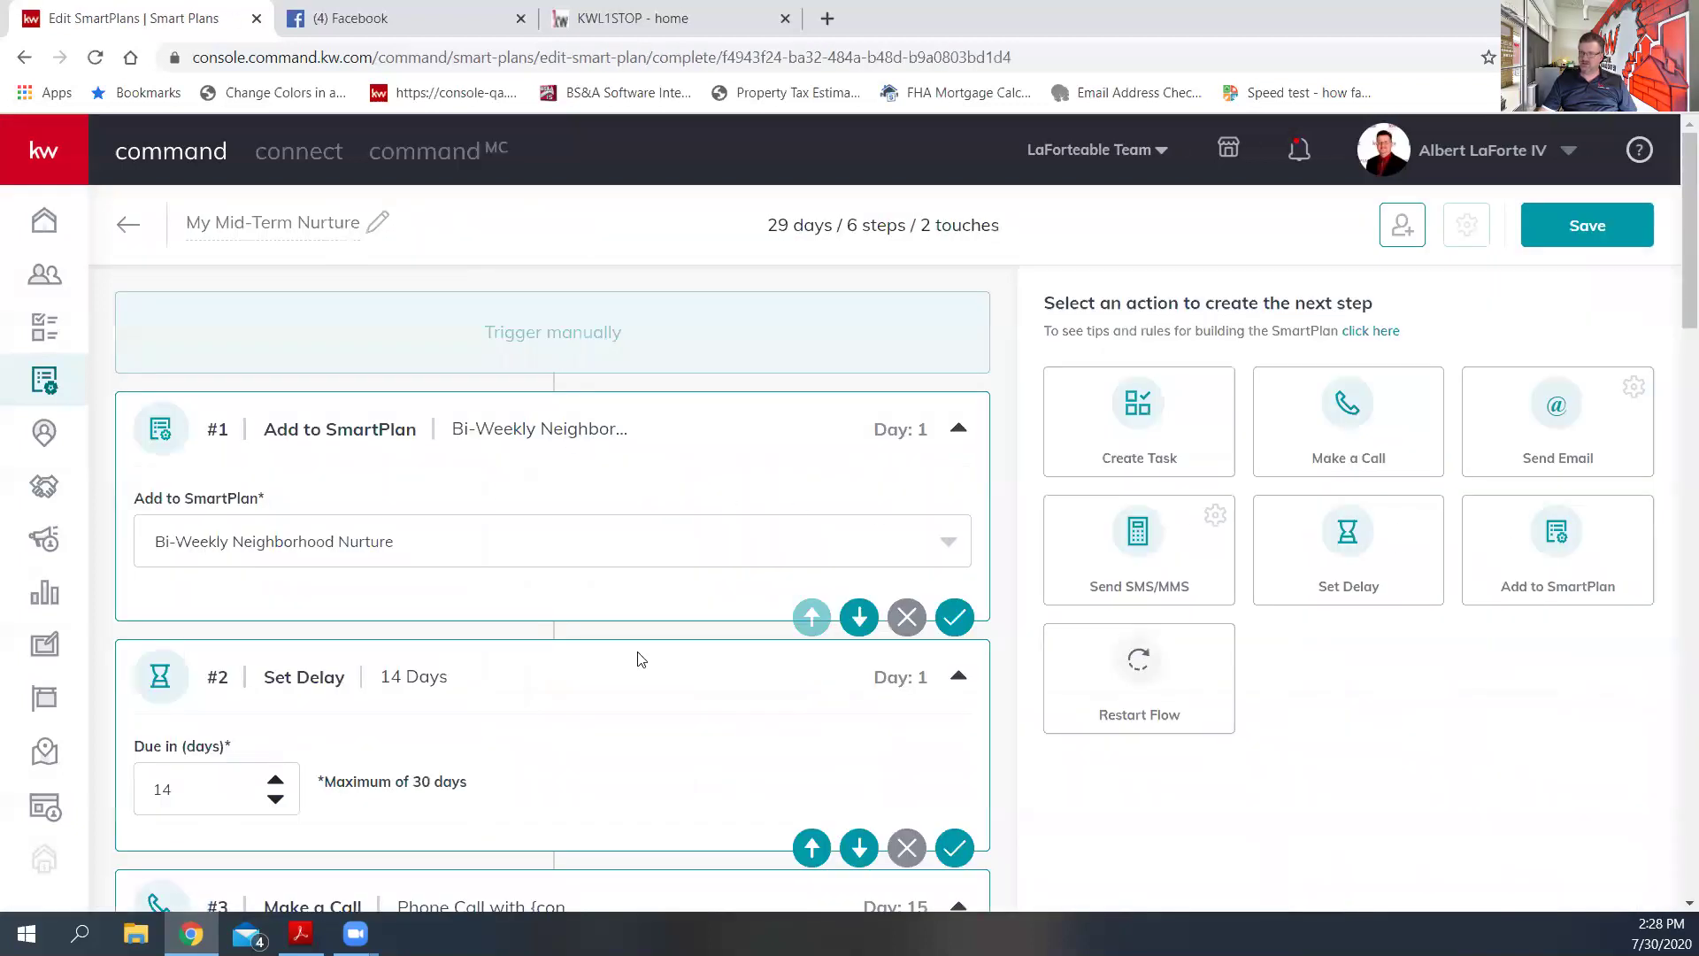
{"action": "scroll", "coordinate": [699, 588], "scroll_direction": "down", "scroll_amount": 2}
{"action": "scroll", "coordinate": [1142, 611], "scroll_direction": "up", "scroll_amount": 3}
{"action": "left_click", "coordinate": [576, 555]}
{"action": "left_click", "coordinate": [1393, 739]}
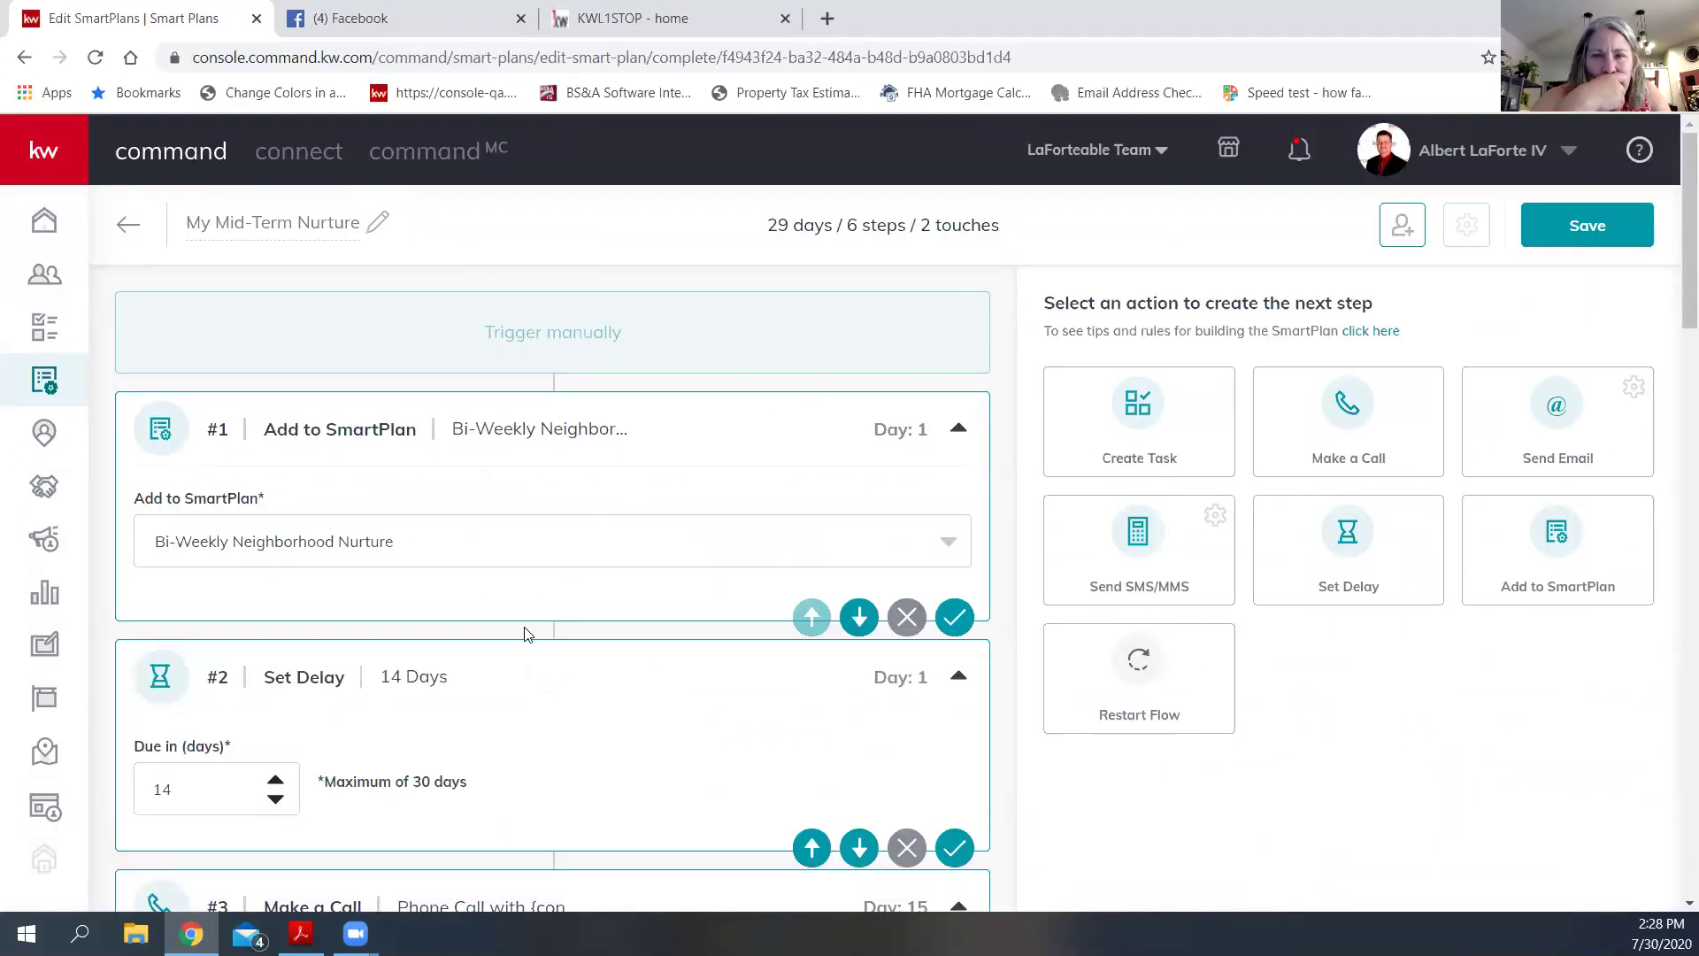
- Examine the delay, Make a Call, dynamic Send SMS/MMS and Restart Flow steps of My Mid-Term Nurture
{"action": "scroll", "coordinate": [528, 634], "scroll_direction": "down", "scroll_amount": 3}
{"action": "scroll", "coordinate": [360, 595], "scroll_direction": "down", "scroll_amount": 3}
{"action": "left_click", "coordinate": [705, 571]}
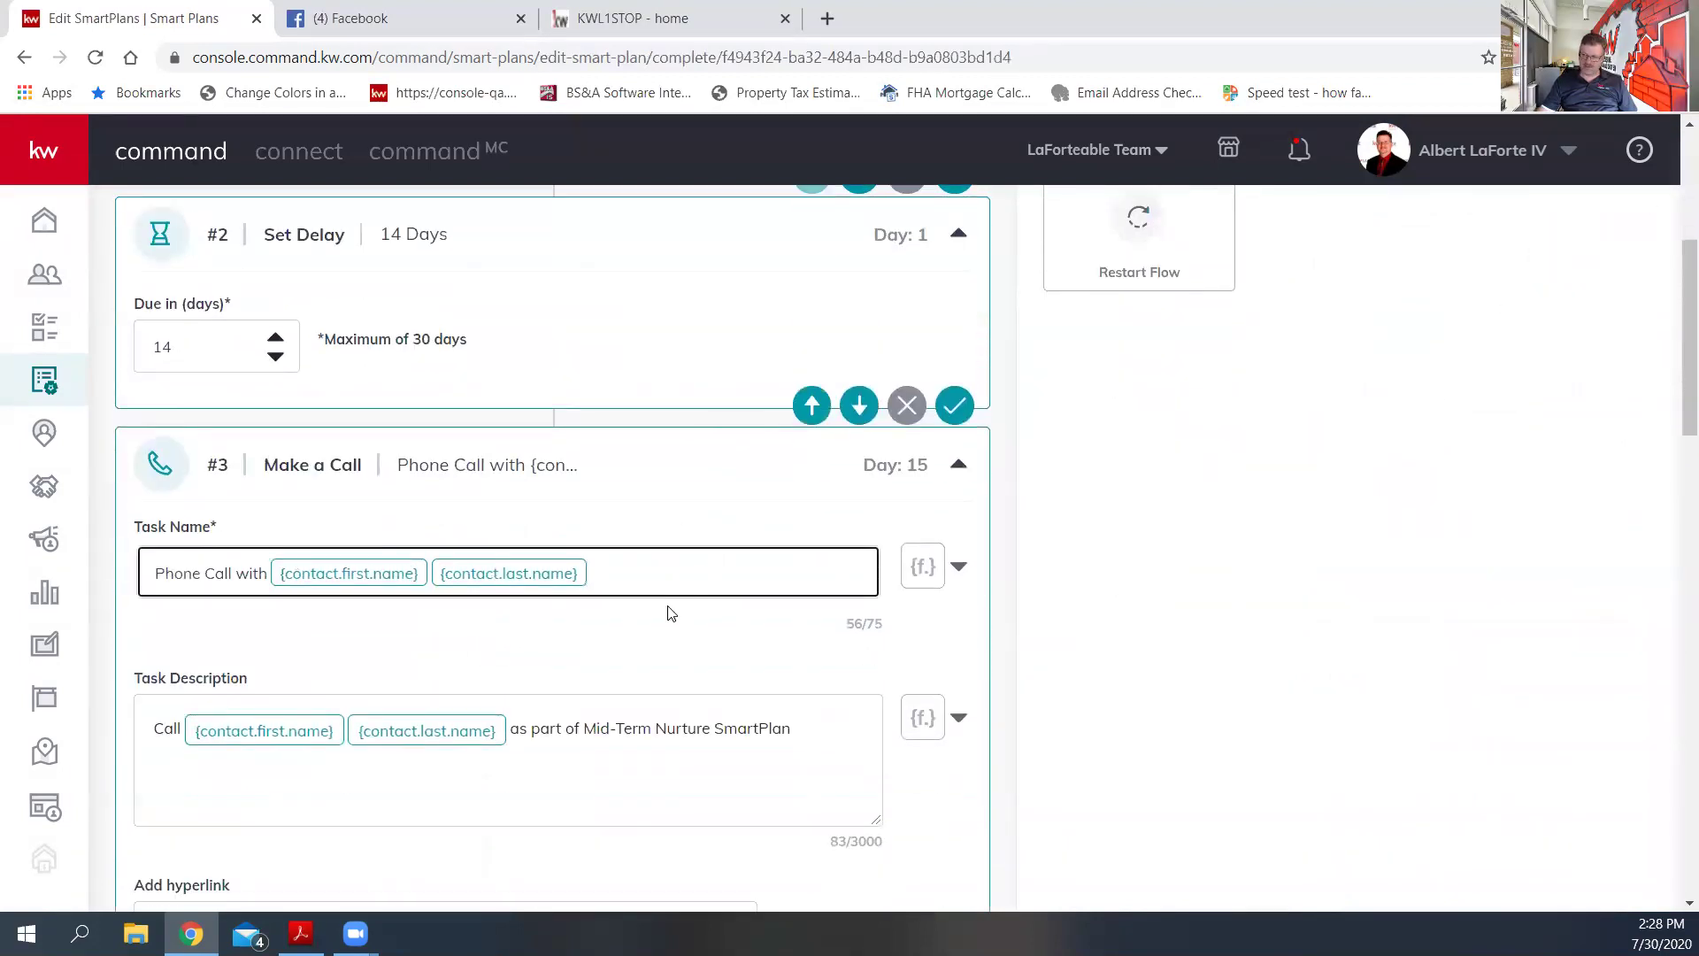
{"action": "scroll", "coordinate": [486, 417], "scroll_direction": "down", "scroll_amount": 5}
{"action": "left_click", "coordinate": [493, 294]}
{"action": "scroll", "coordinate": [573, 474], "scroll_direction": "down", "scroll_amount": 4}
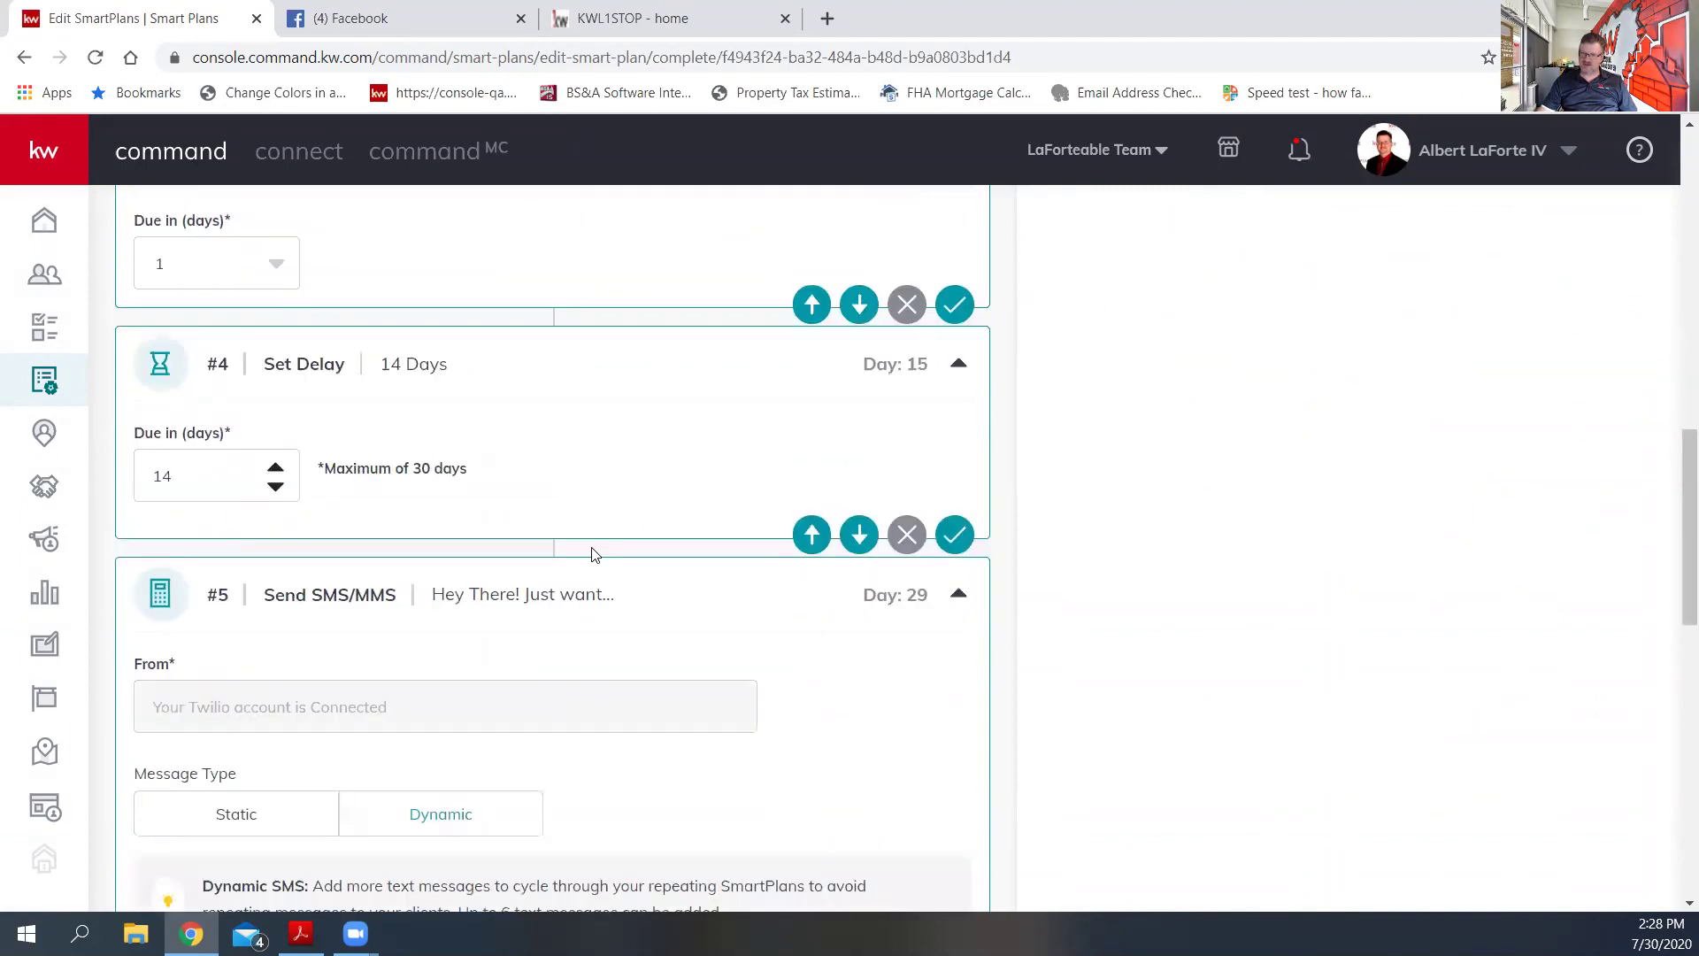
{"action": "scroll", "coordinate": [592, 554], "scroll_direction": "down", "scroll_amount": 4}
{"action": "scroll", "coordinate": [509, 548], "scroll_direction": "down", "scroll_amount": 3}
{"action": "left_click", "coordinate": [537, 513]}
{"action": "scroll", "coordinate": [601, 549], "scroll_direction": "down", "scroll_amount": 4}
{"action": "left_click", "coordinate": [717, 395]}
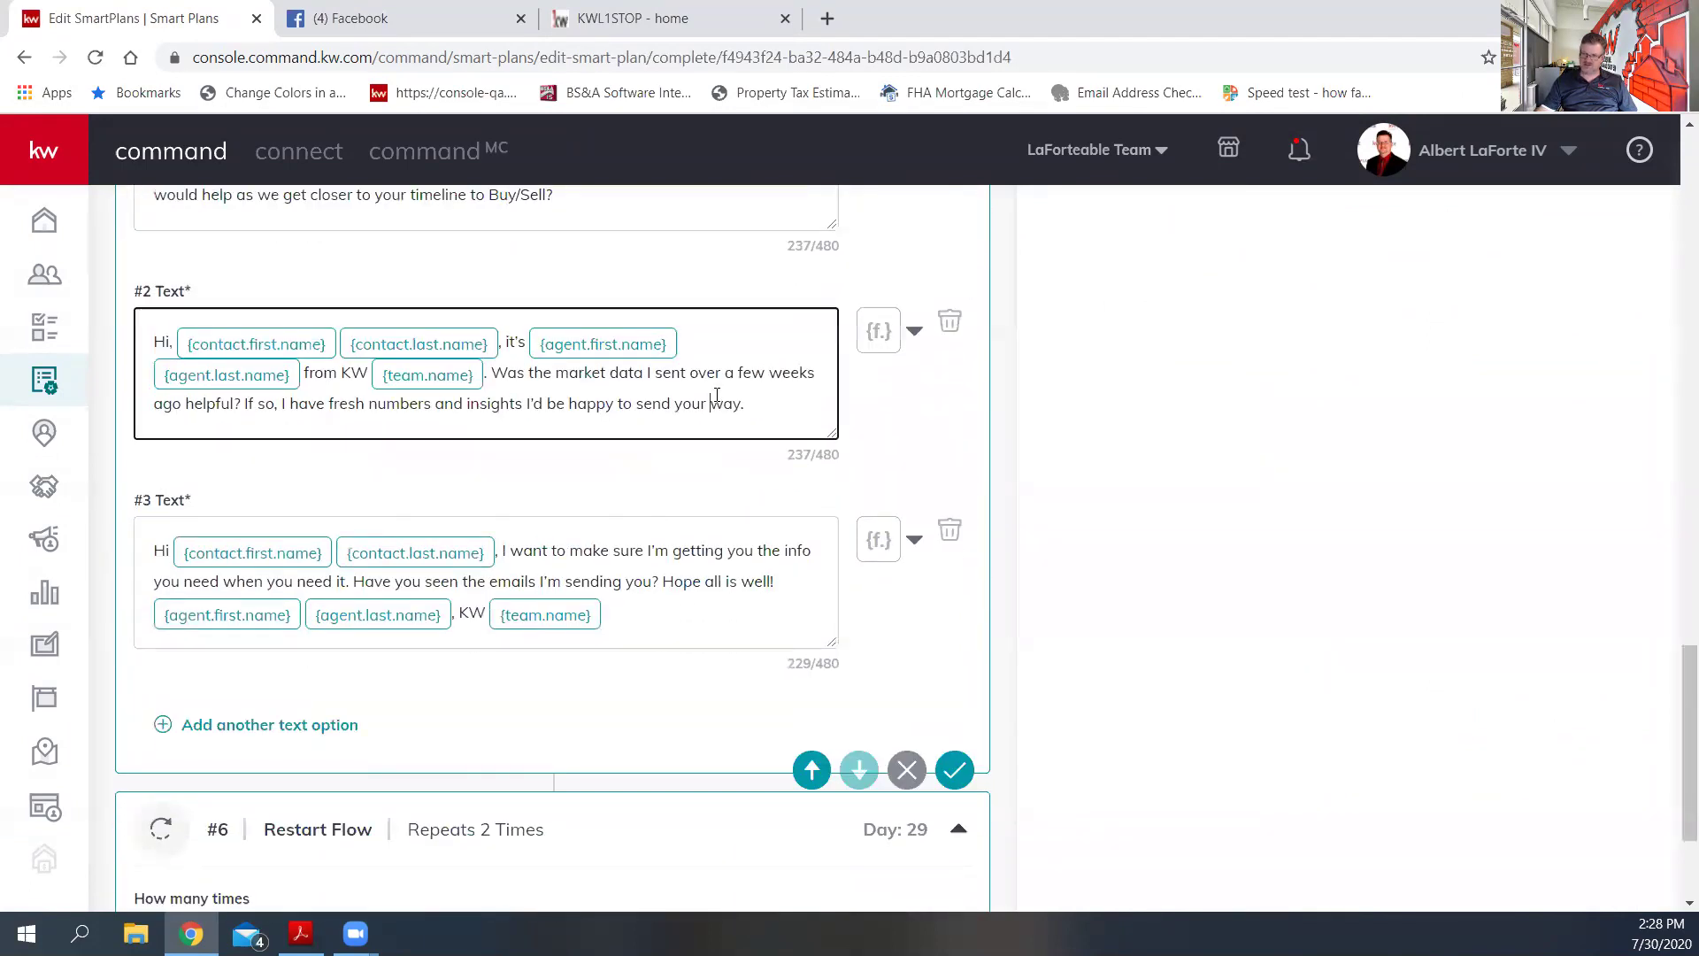
{"action": "left_click", "coordinate": [690, 586]}
{"action": "scroll", "coordinate": [690, 591], "scroll_direction": "down", "scroll_amount": 2}
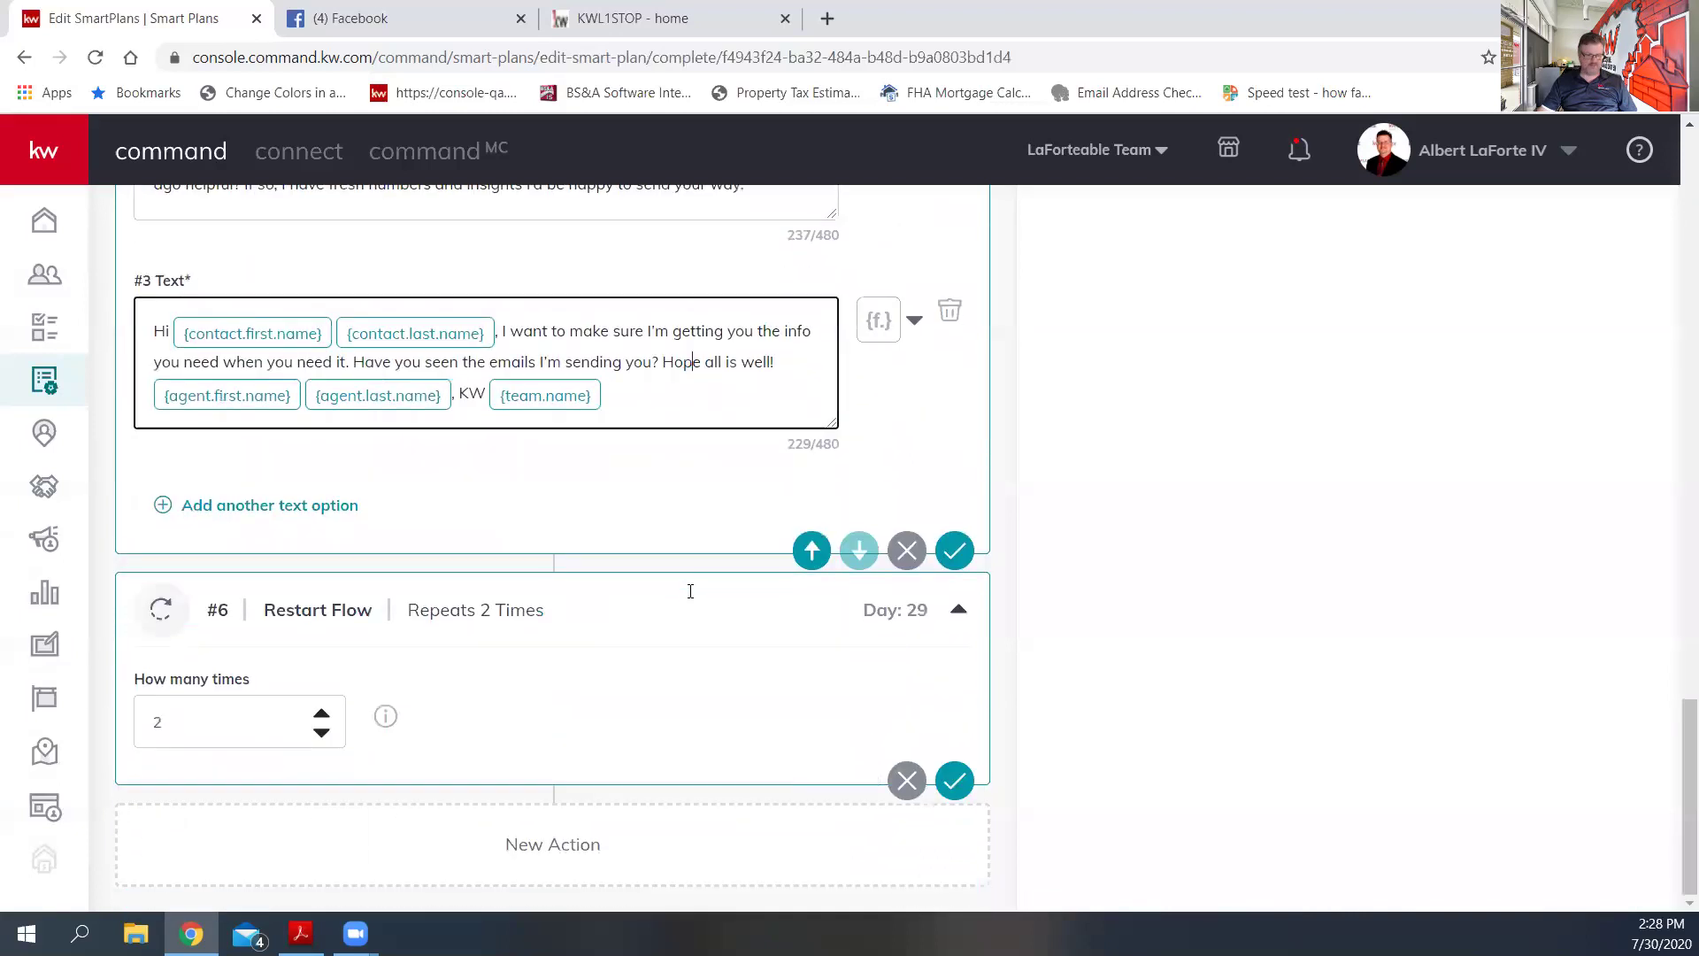
{"action": "scroll", "coordinate": [848, 593], "scroll_direction": "up", "scroll_amount": 15}
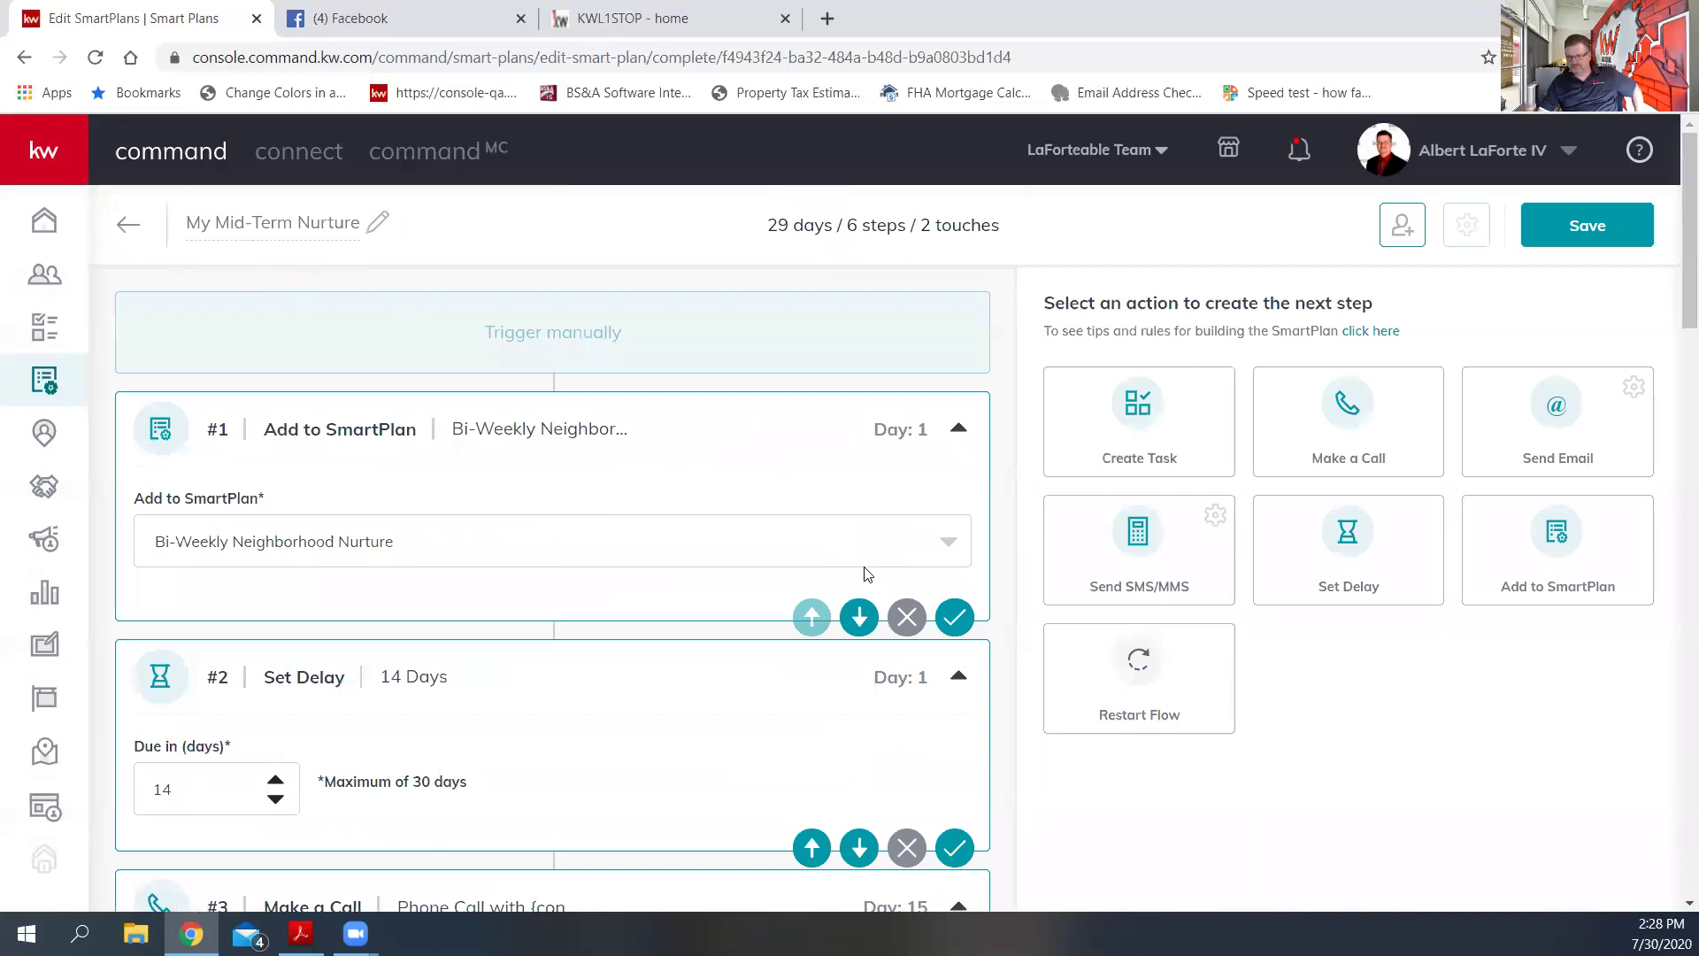
- Leave My Mid-Term Nurture and review the SmartPlans library down to the Home Anniversary plan
{"action": "left_click", "coordinate": [131, 227]}
{"action": "left_click", "coordinate": [561, 227]}
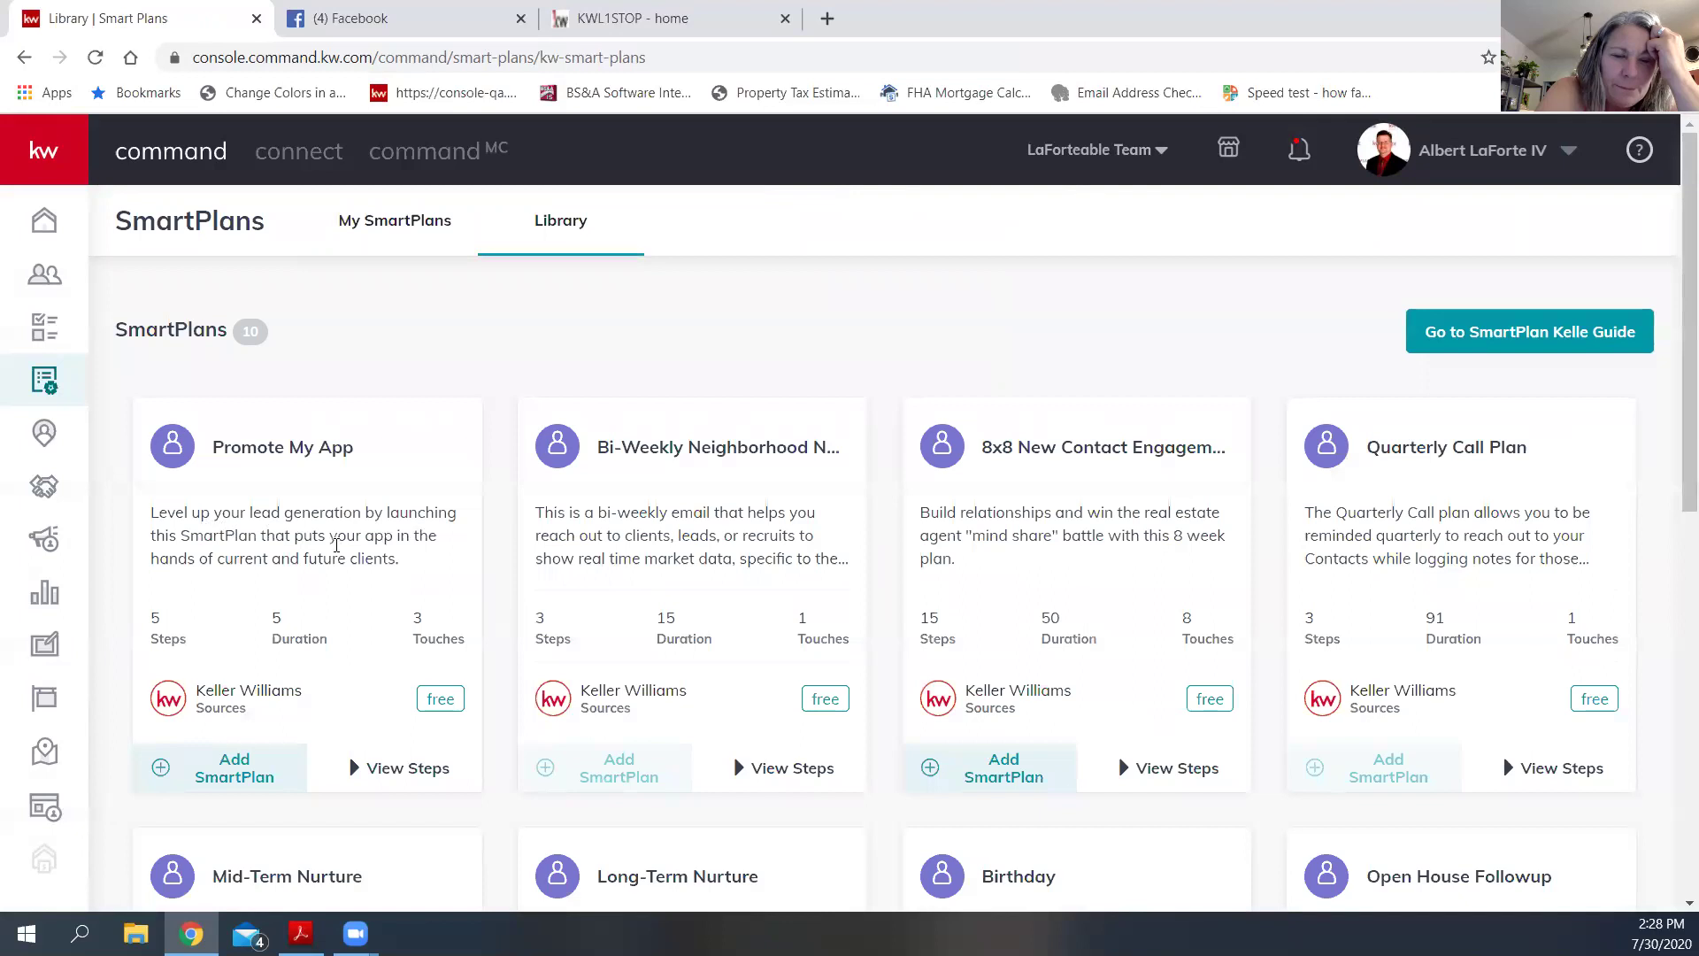
{"action": "scroll", "coordinate": [1191, 776], "scroll_direction": "down", "scroll_amount": 4}
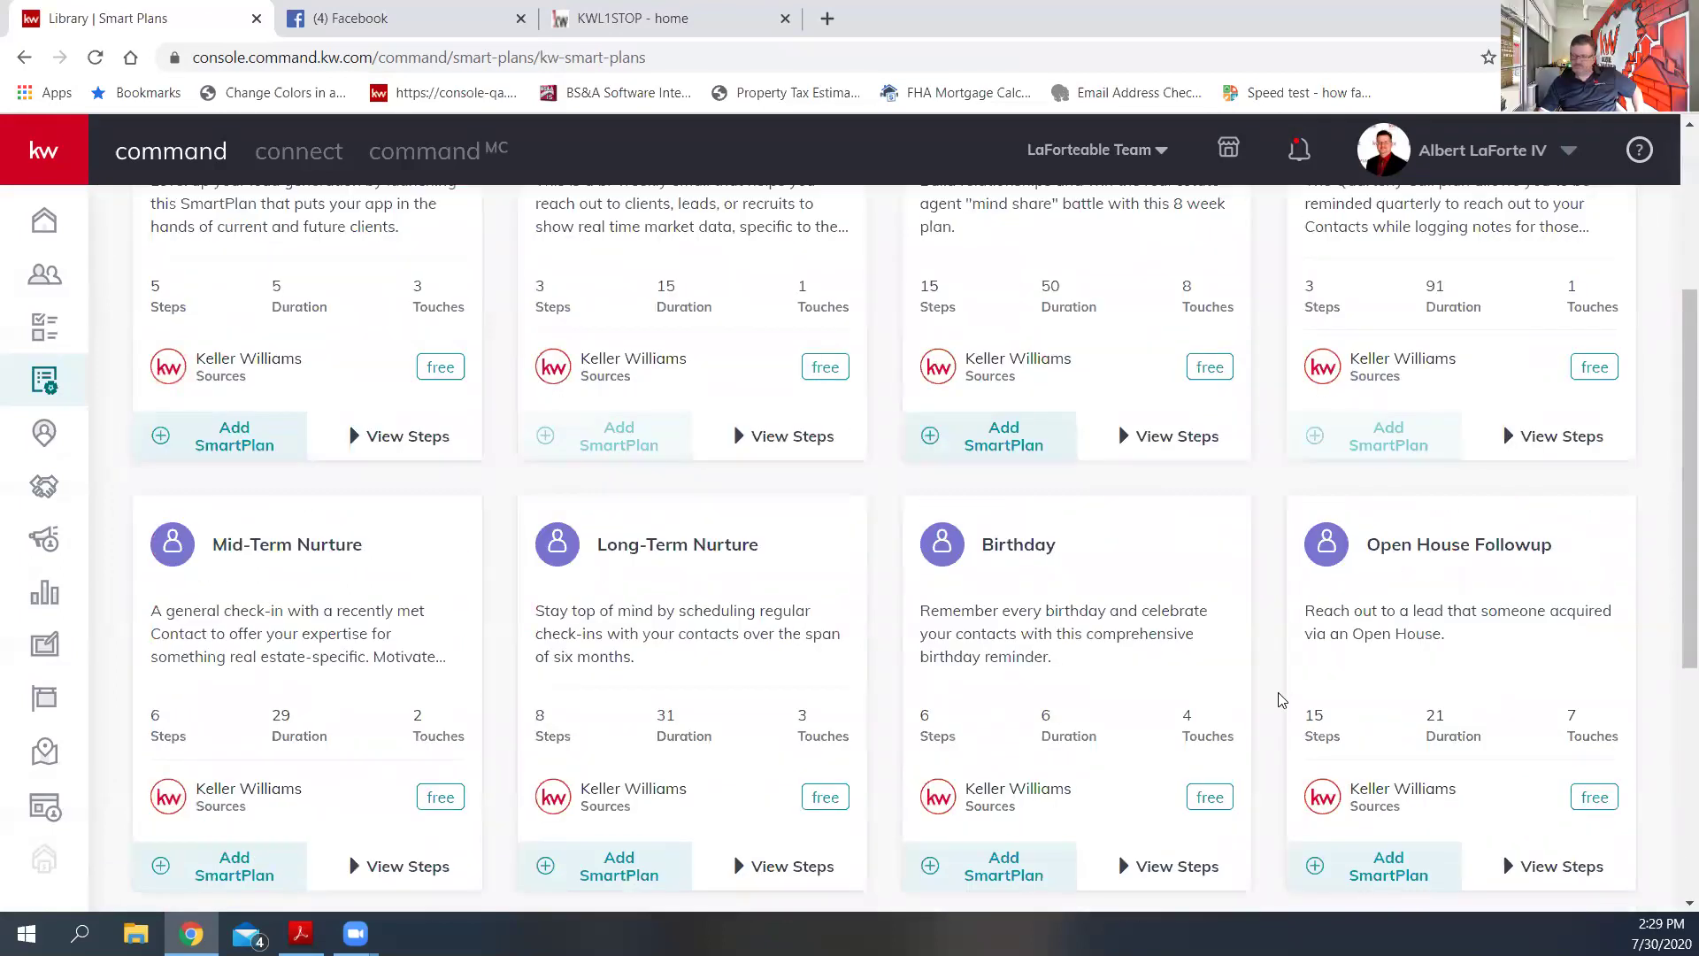
{"action": "scroll", "coordinate": [1279, 703], "scroll_direction": "down", "scroll_amount": 5}
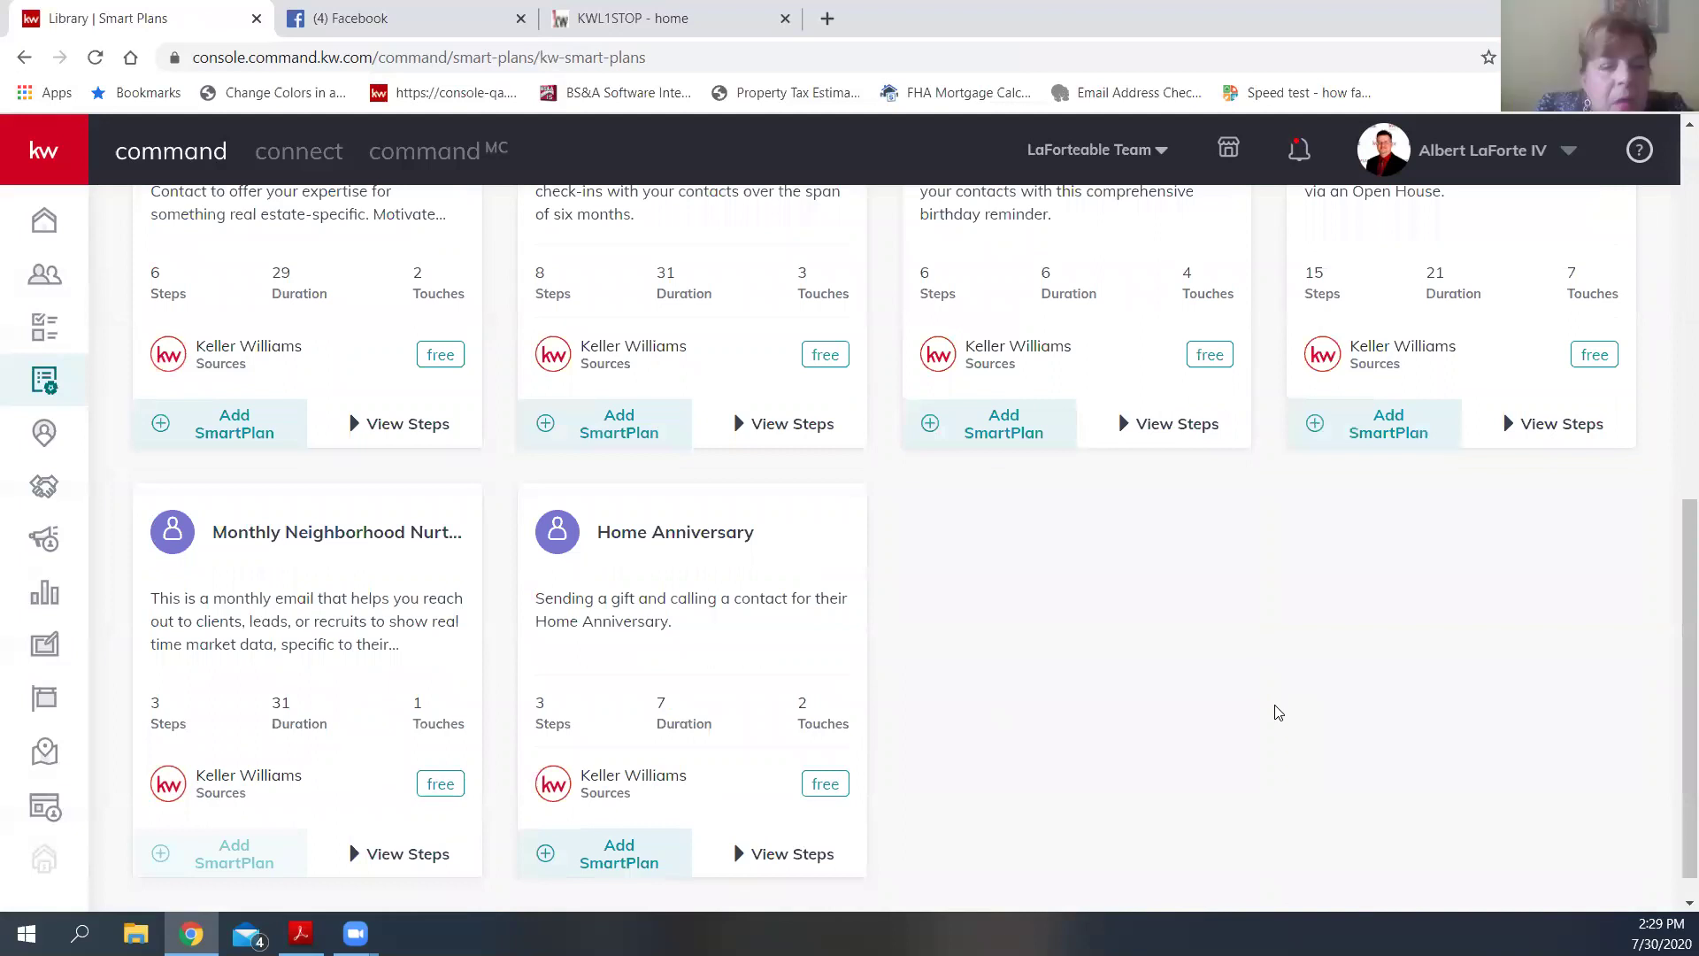